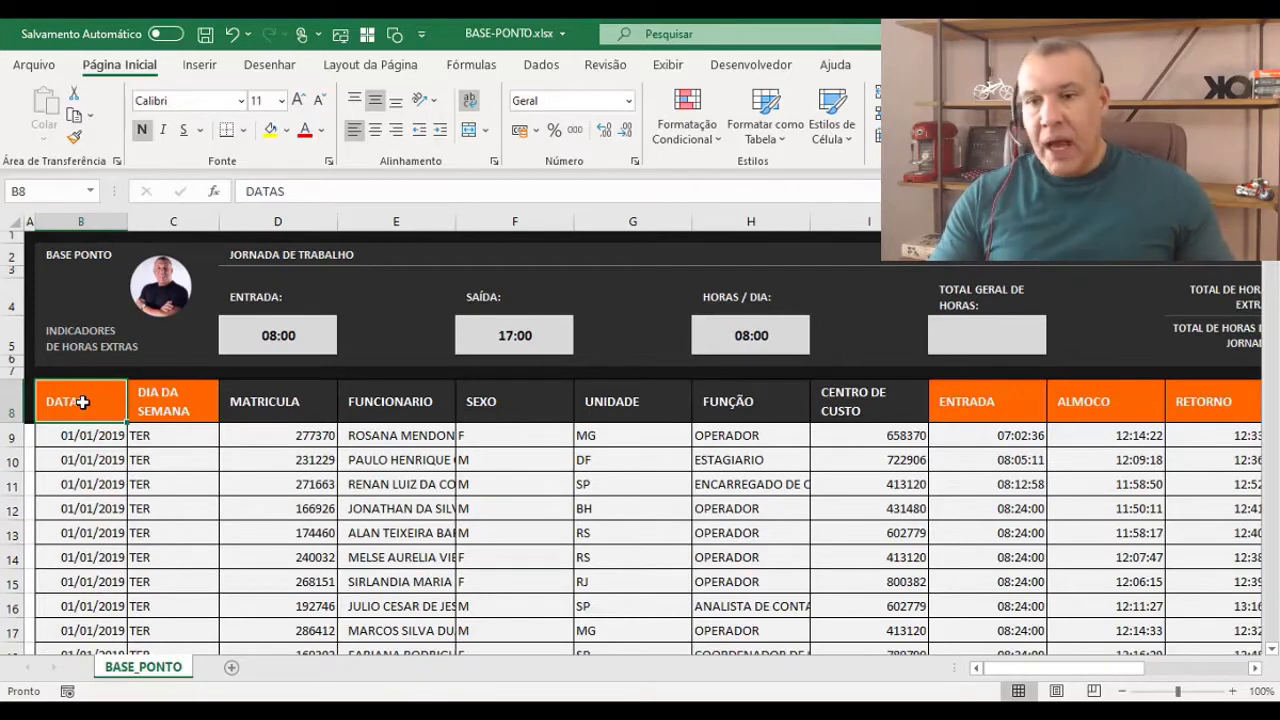
# - Examine the time-record table's headers, from the dates, employee and cost centre columns through ENTRADA, ALMOCO, RETORNO and SAIDA
pyautogui.moveTo(82, 401); pyautogui.dragTo(85, 512)
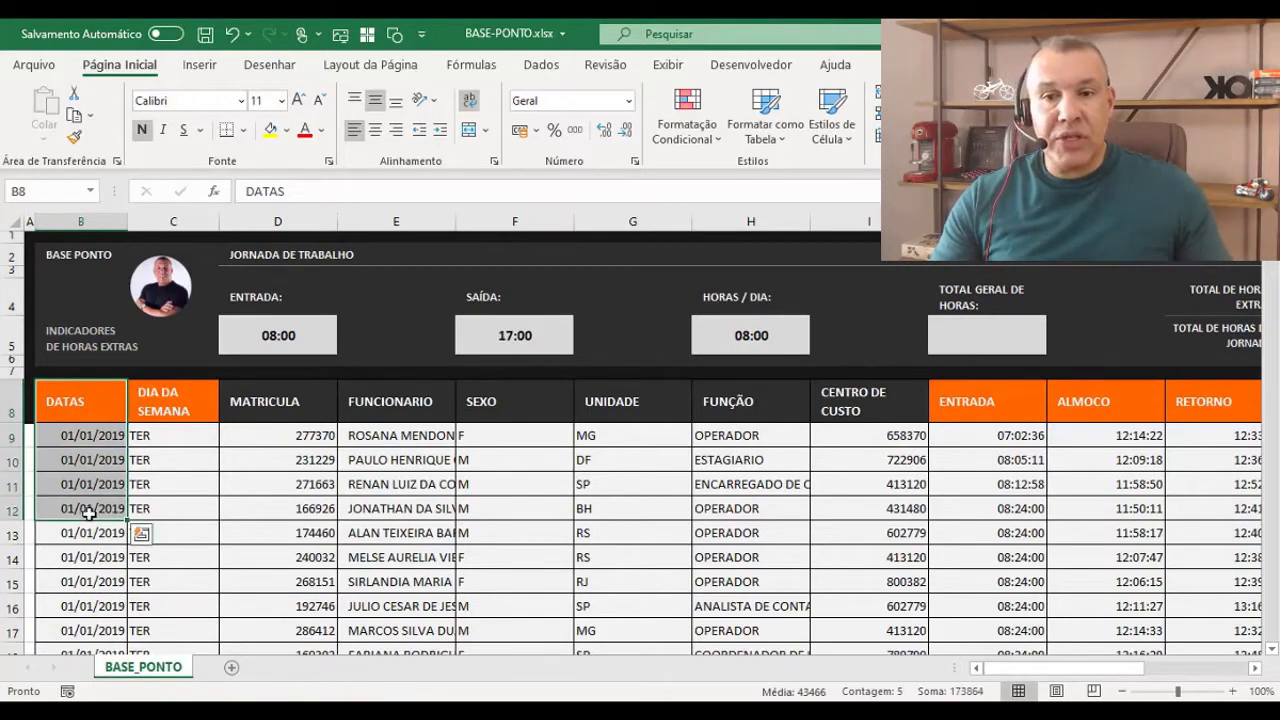
pyautogui.moveTo(420, 405); pyautogui.dragTo(453, 565)
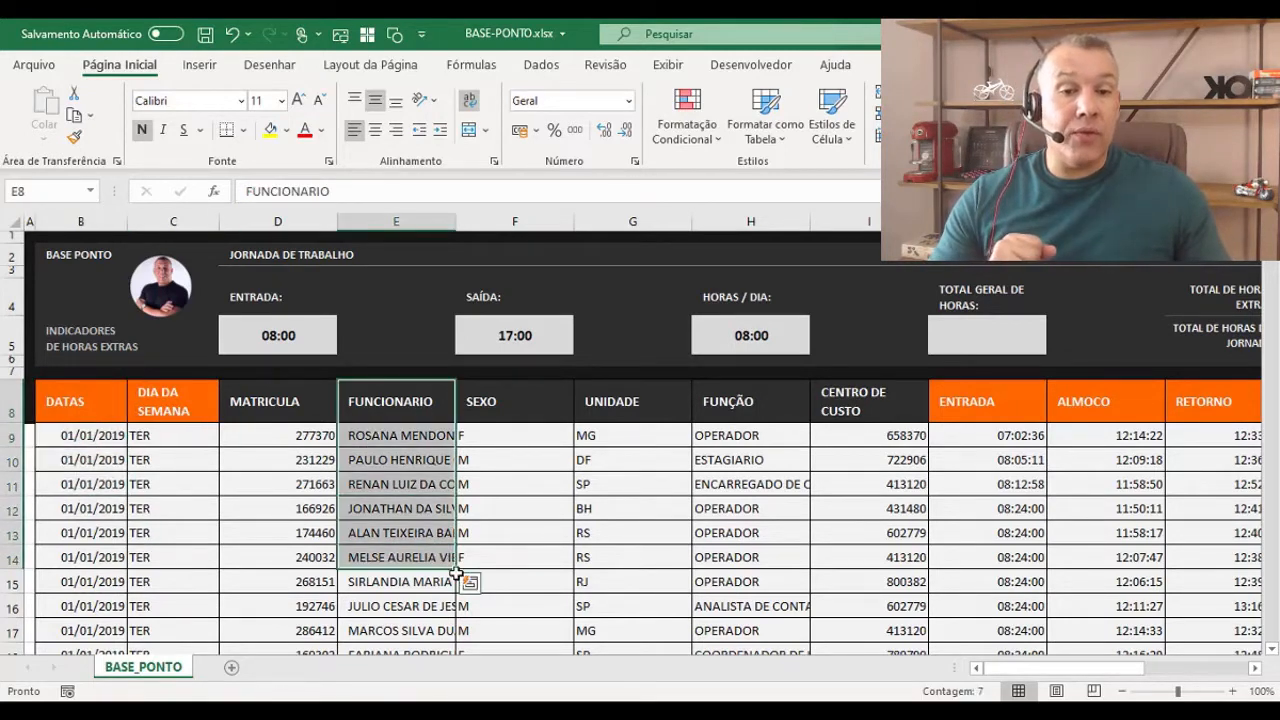
pyautogui.moveTo(845, 410); pyautogui.dragTo(894, 531)
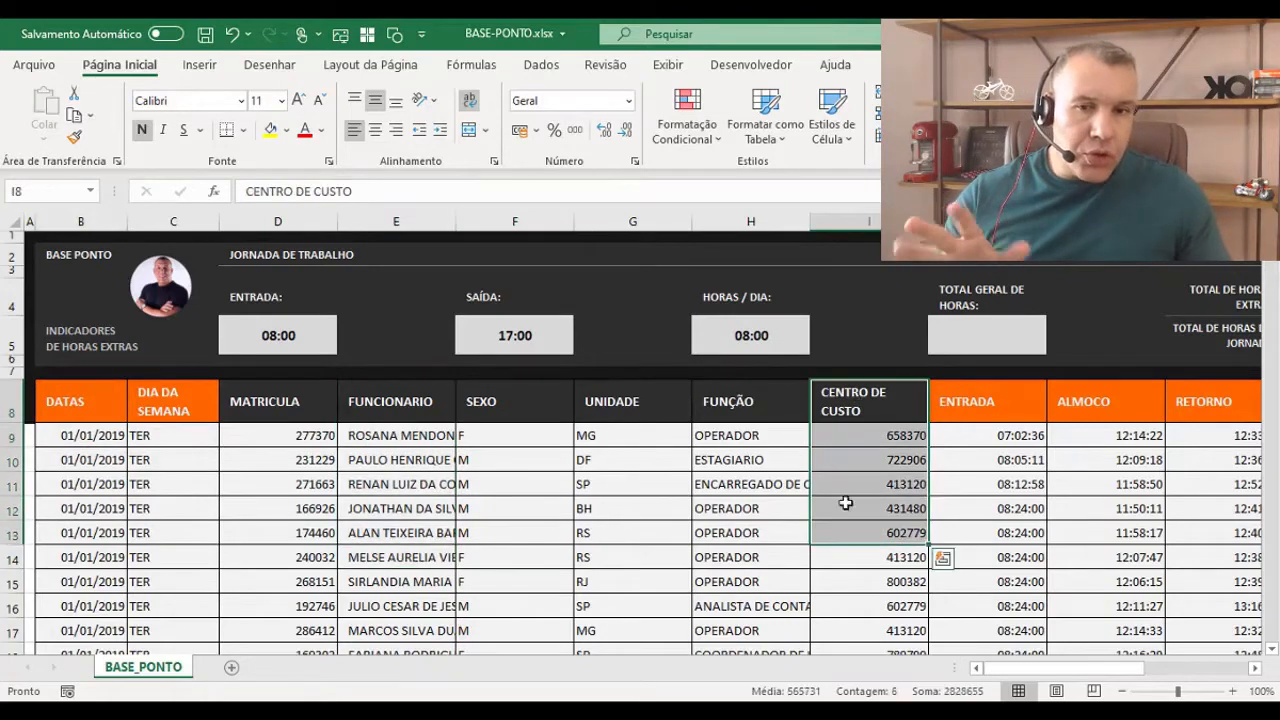
pyautogui.moveTo(1015, 676); pyautogui.dragTo(1088, 678)
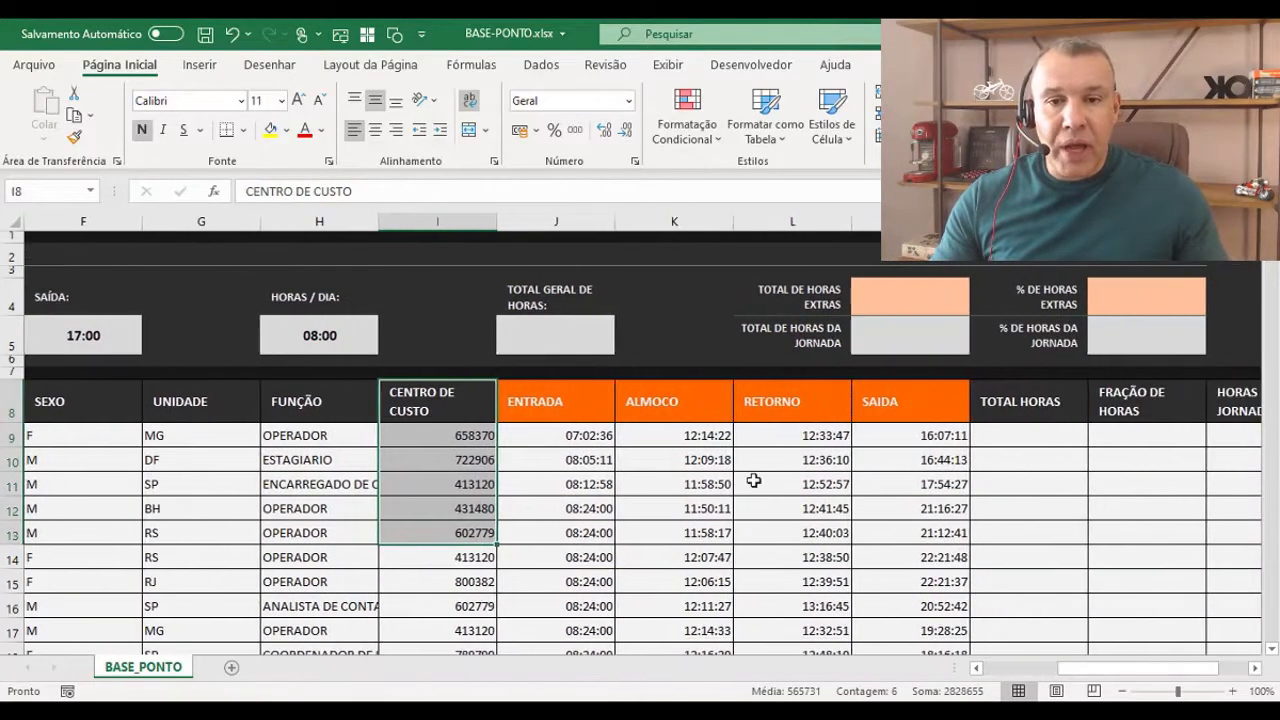
pyautogui.moveTo(530, 400); pyautogui.dragTo(886, 416)
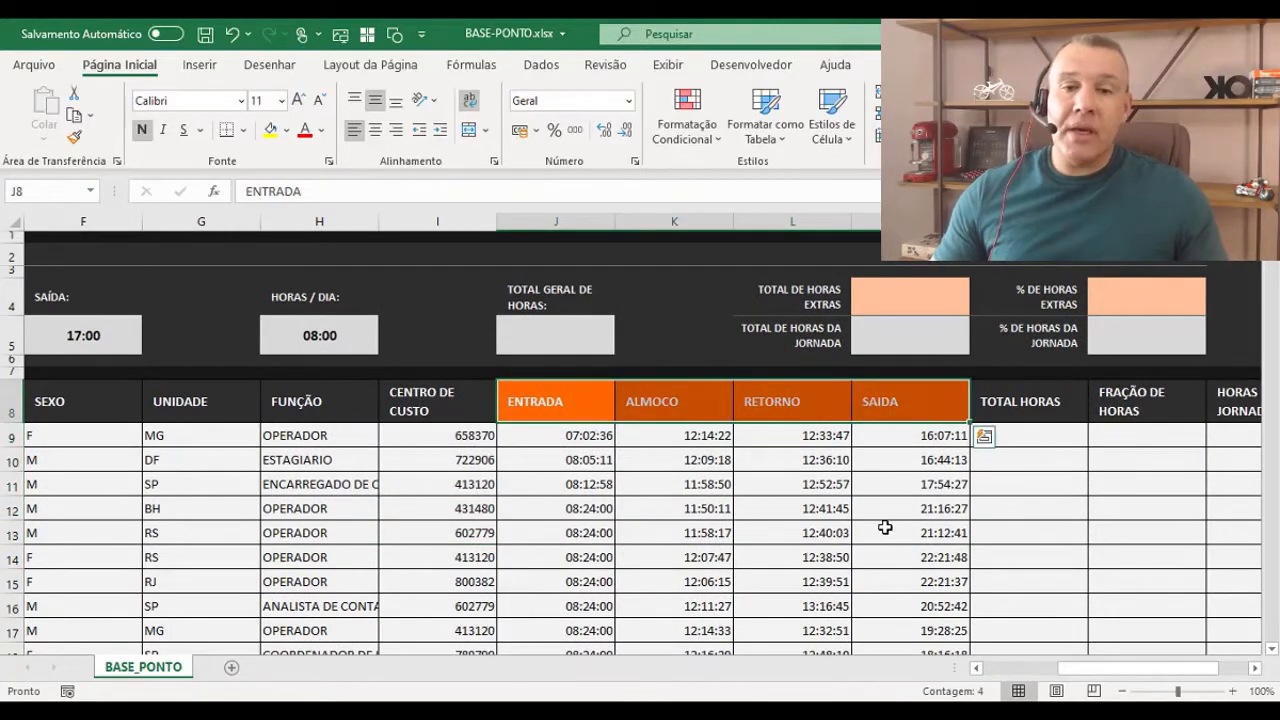
pyautogui.scroll(2, 874, 526)
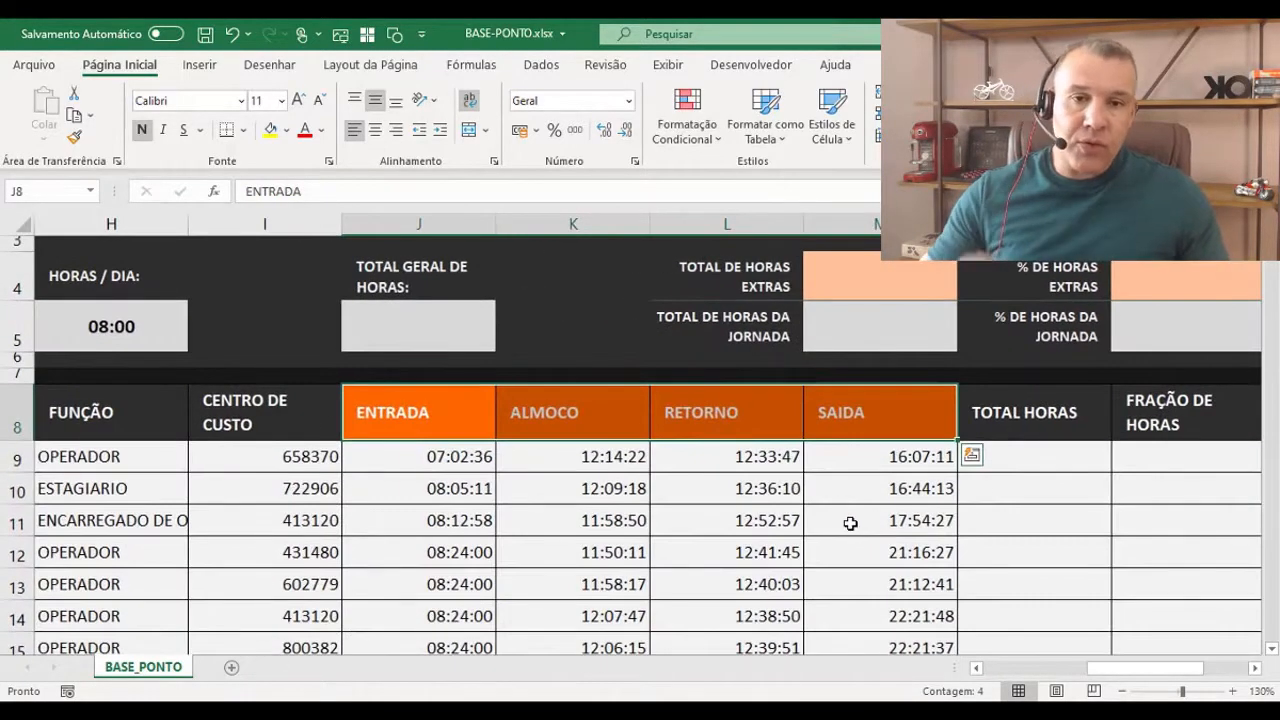
pyautogui.scroll(1, 843, 517)
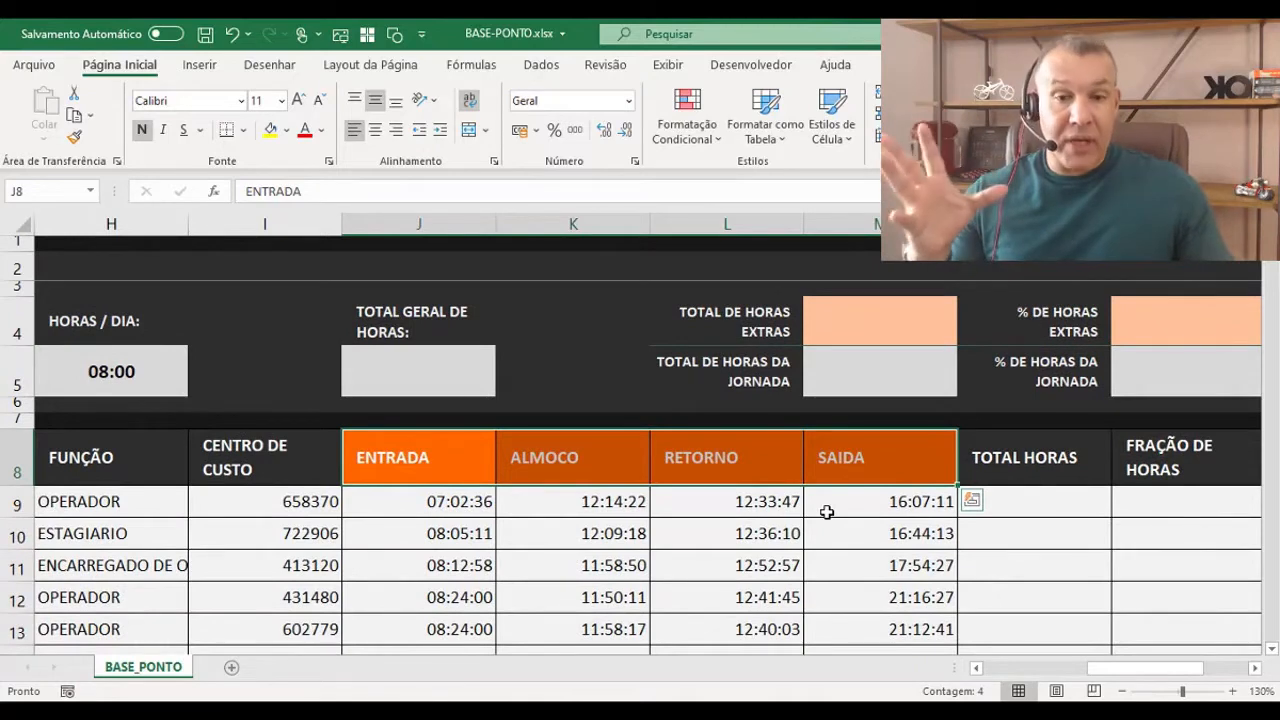
pyautogui.click(428, 466)
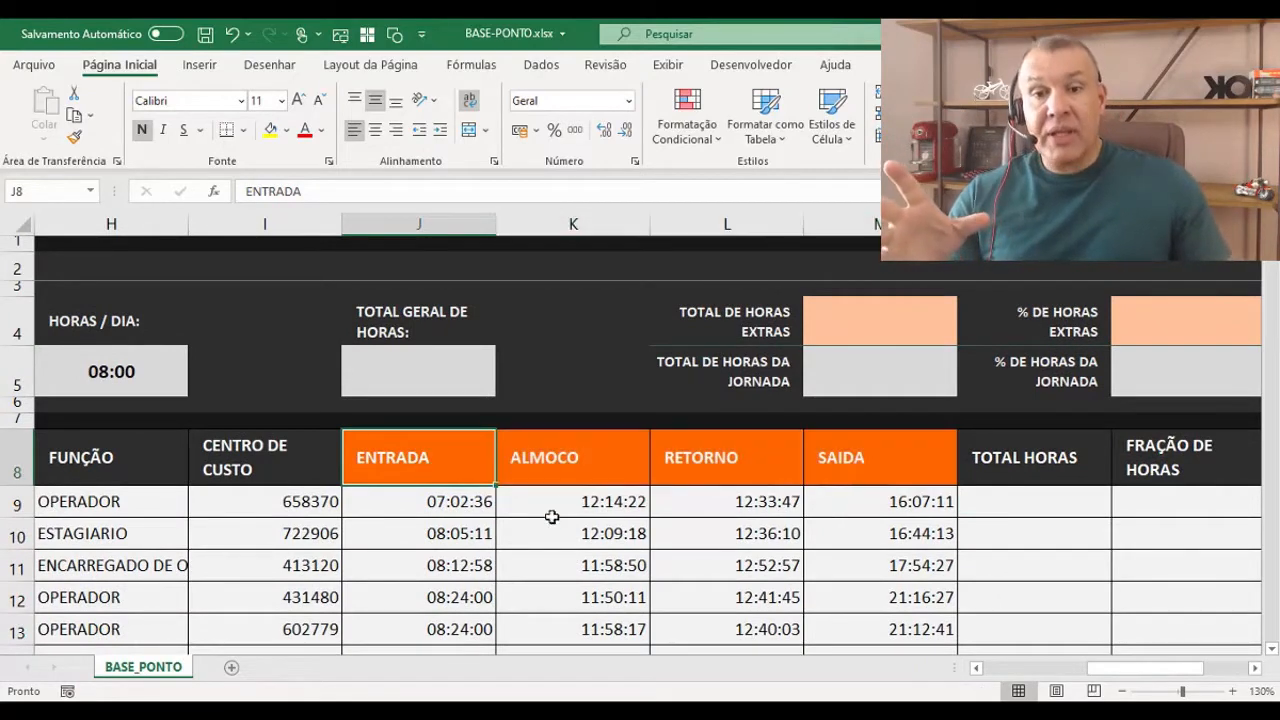
pyautogui.click(576, 462)
pyautogui.click(752, 457)
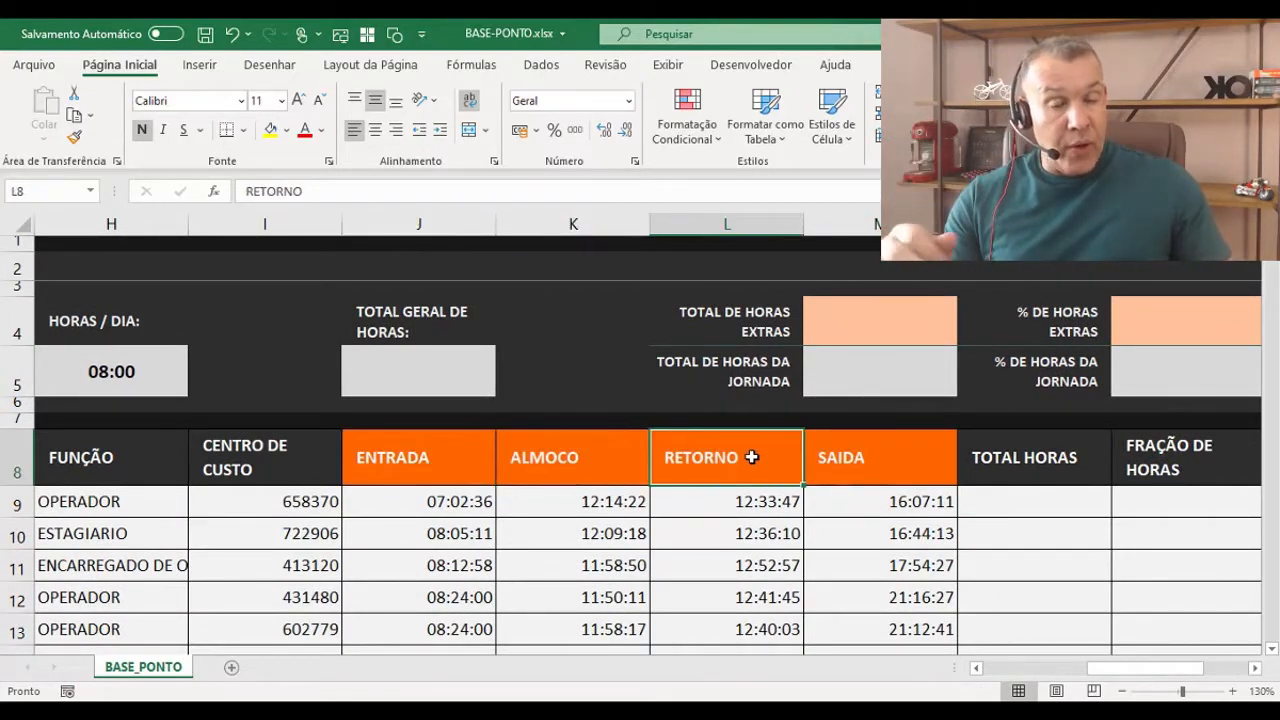
pyautogui.click(911, 470)
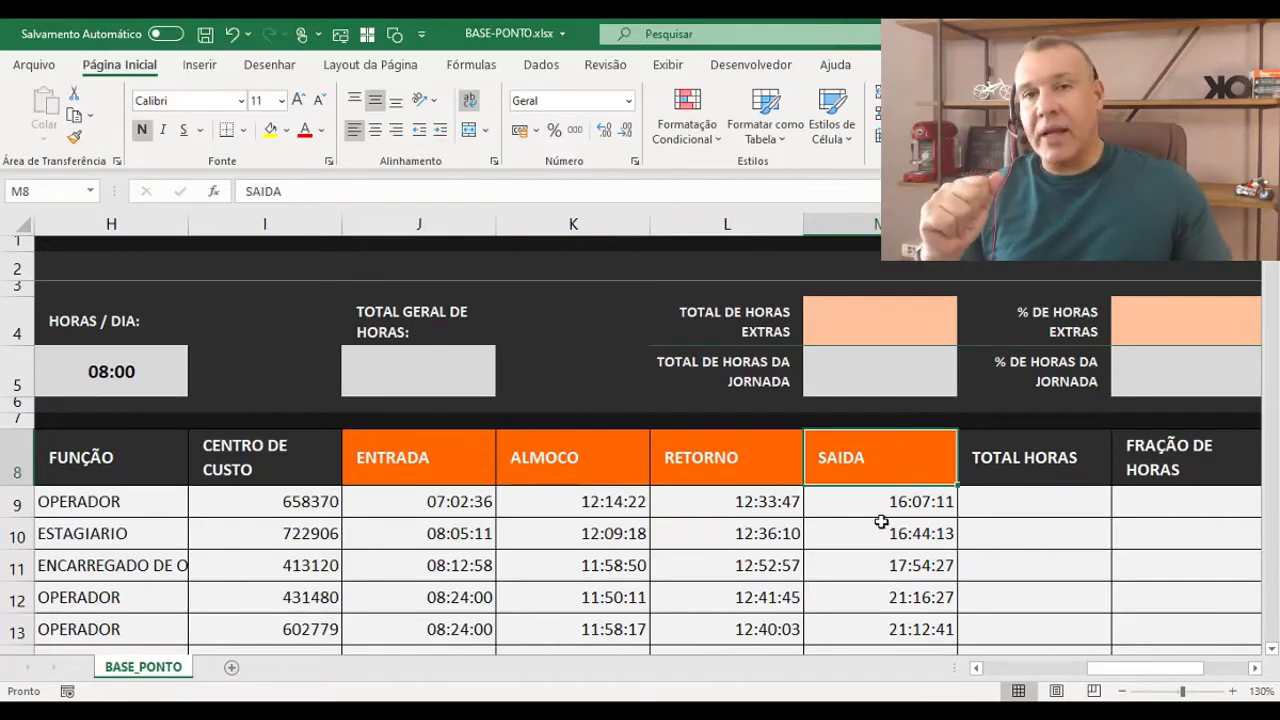
# - Examine the DATAS column from its first record to its last to see the period covered, and return to the first record
pyautogui.moveTo(1137, 670); pyautogui.dragTo(1027, 675)
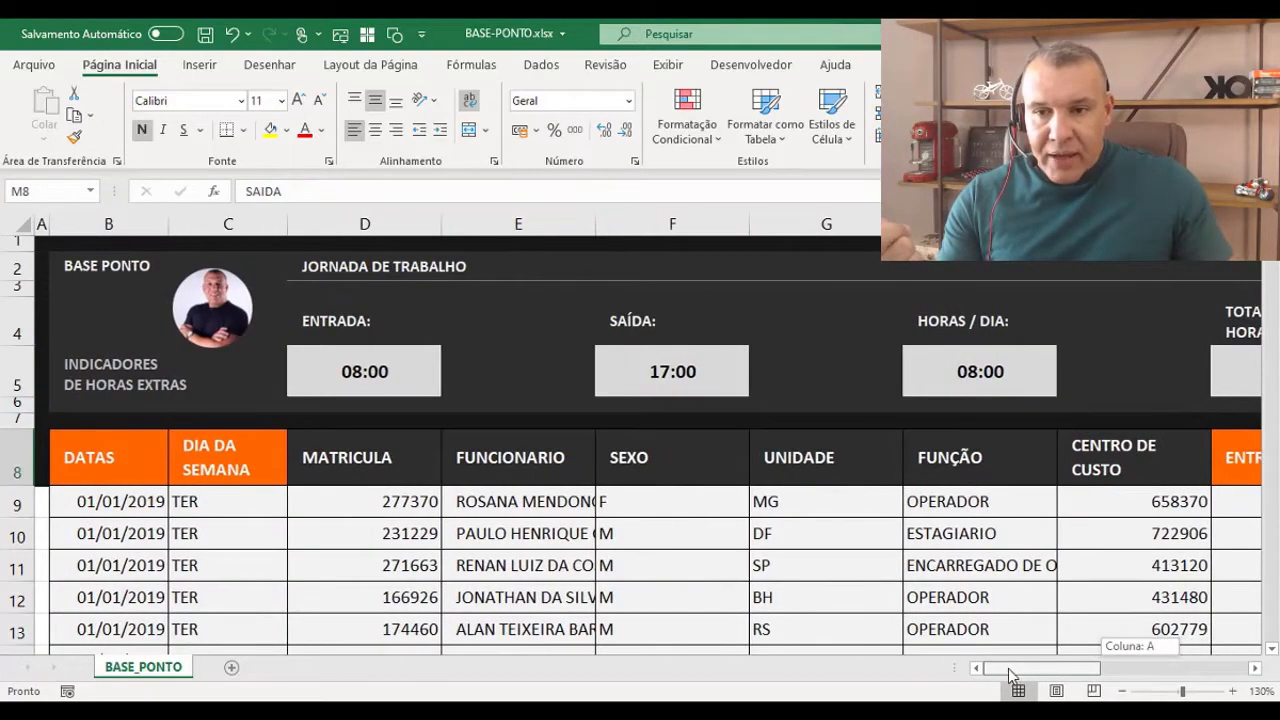
pyautogui.click(93, 503)
pyautogui.click(155, 540)
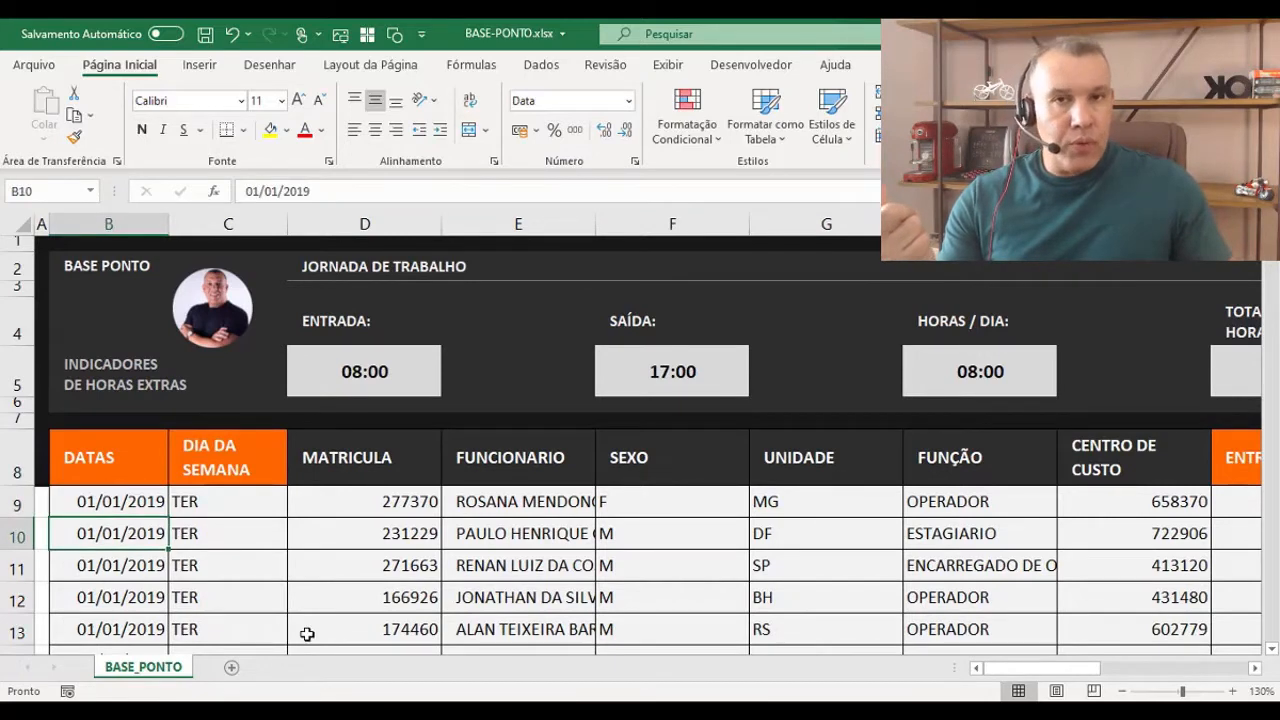
pyautogui.click(137, 505)
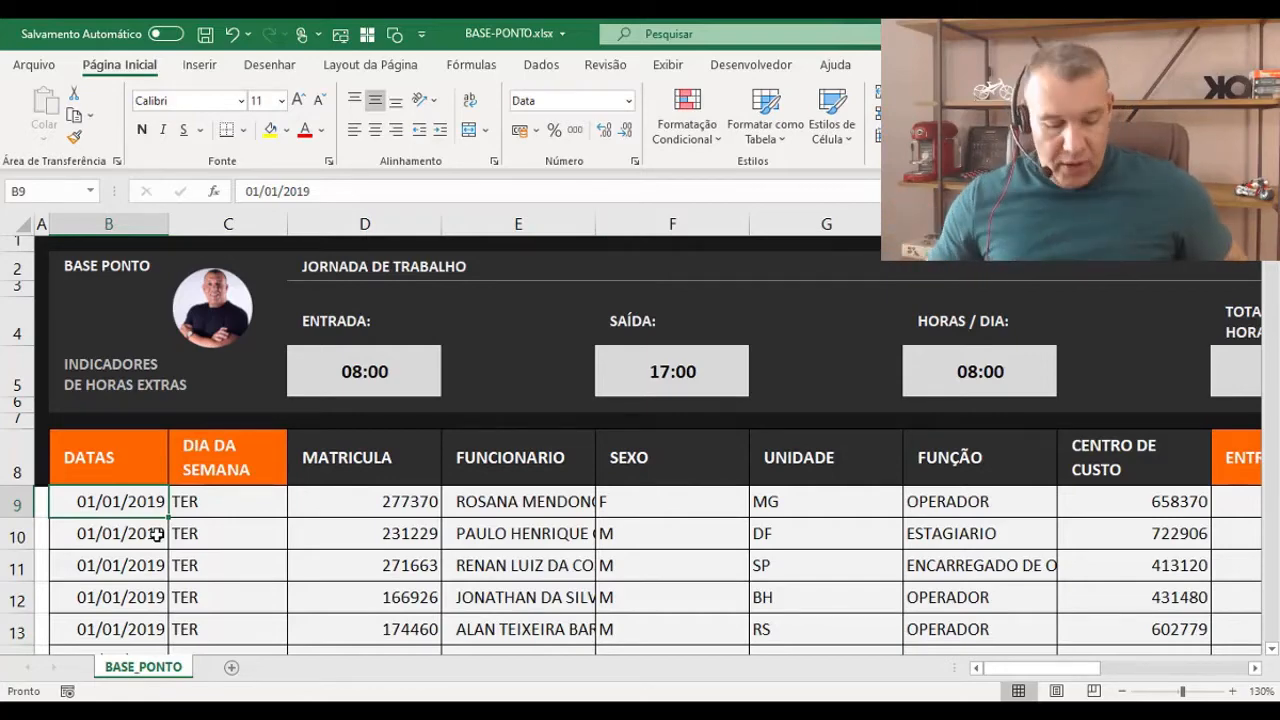
pyautogui.hotkey('ctrl', 'Down')
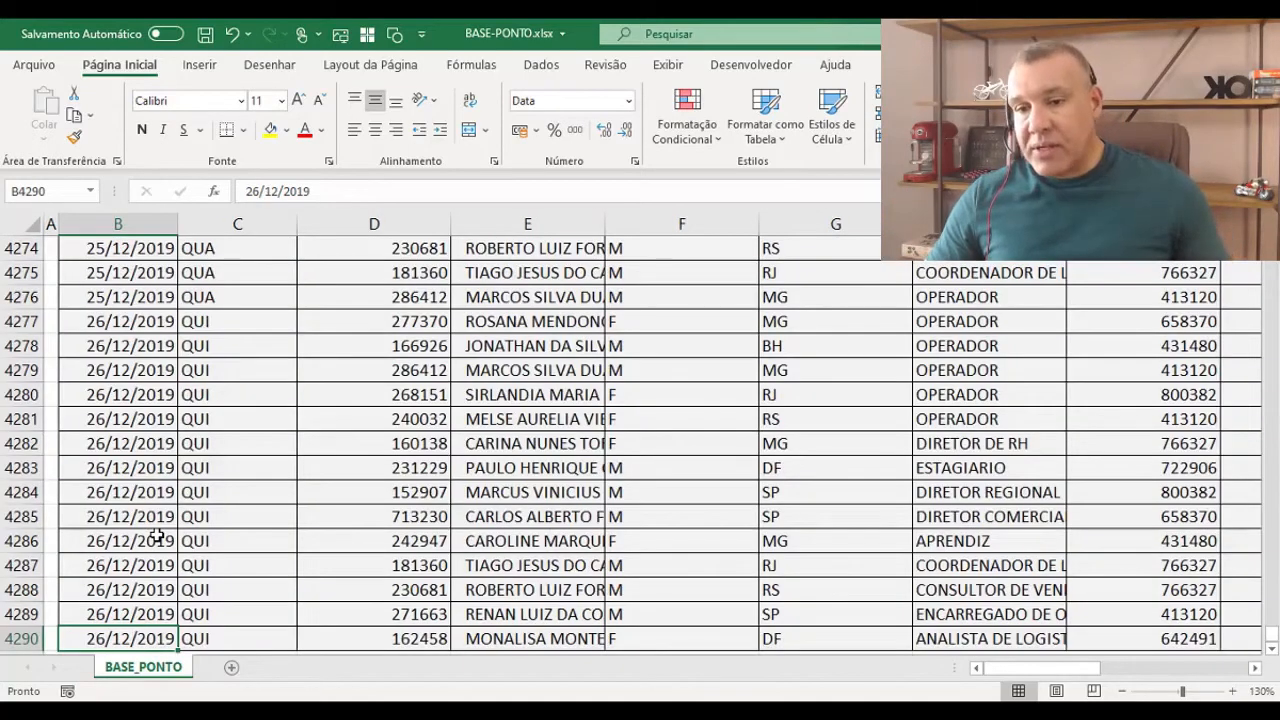
pyautogui.scroll(-1, 158, 536)
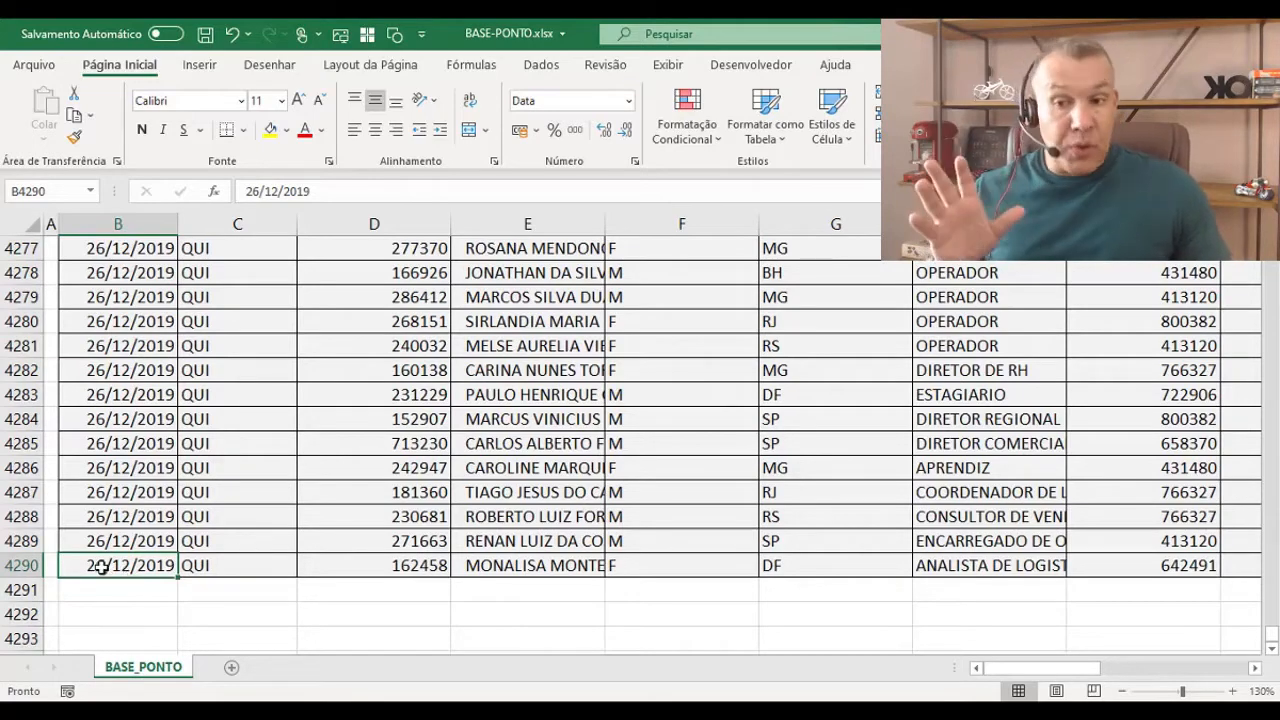
pyautogui.hotkey('ctrl', 'Up')
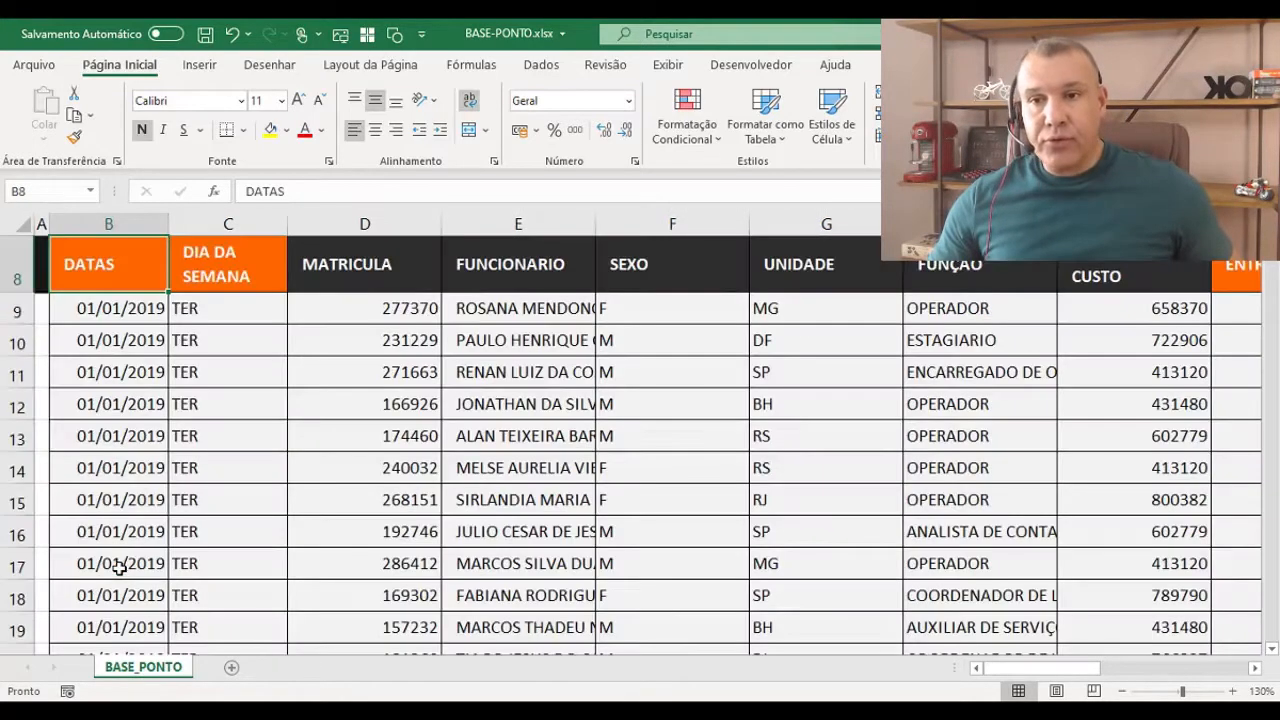
pyautogui.hotkey('ctrl', 'Up')
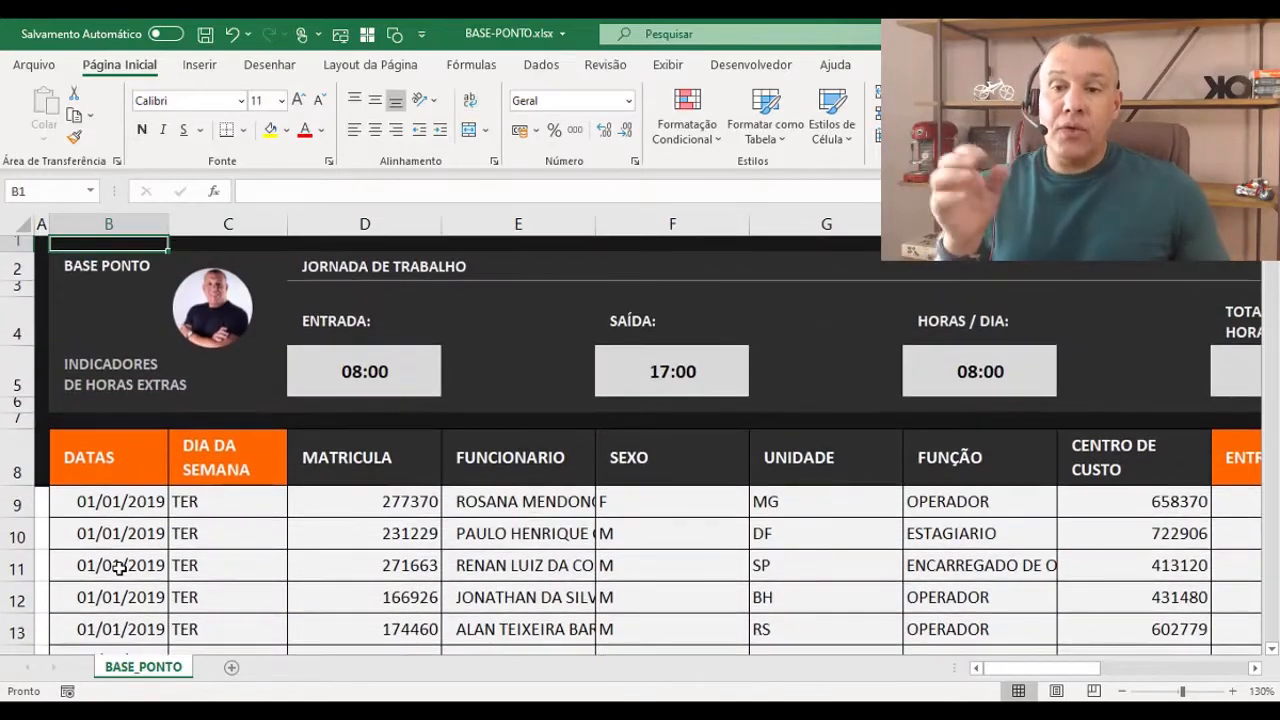
pyautogui.click(138, 505)
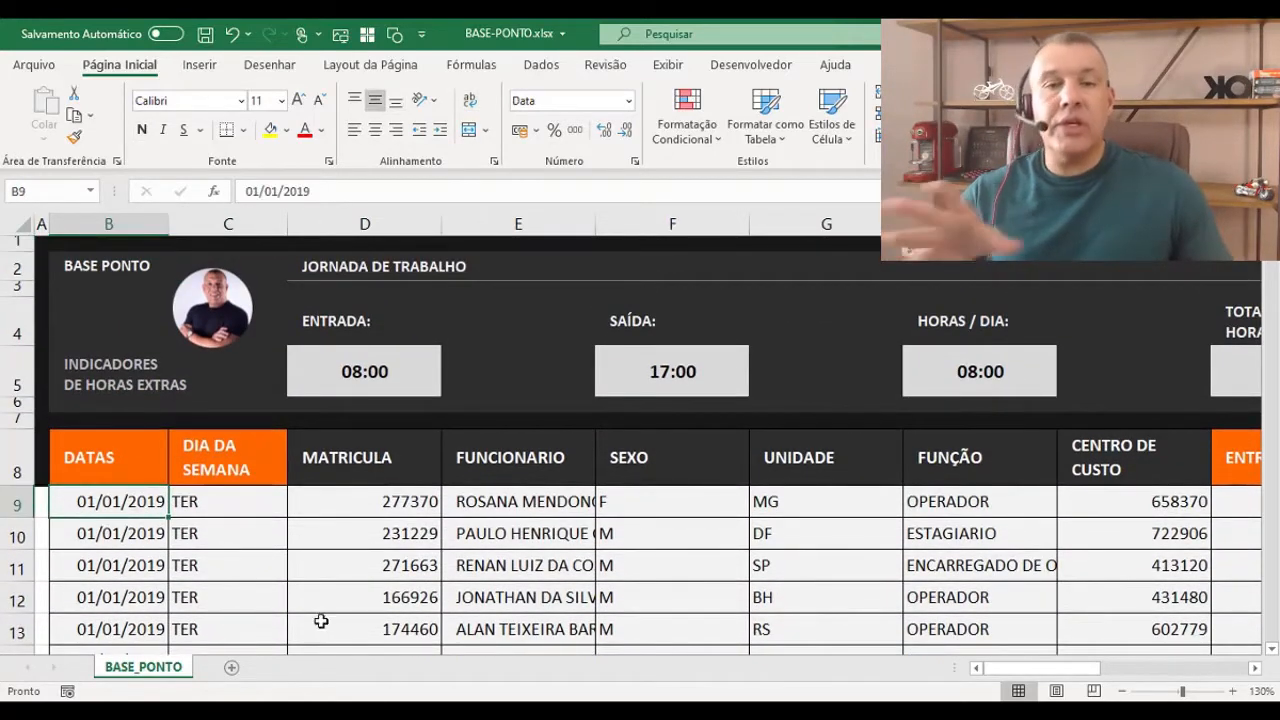
# - Review the work schedule cells for ENTRADA, SAÍDA and HORAS / DIA, plus the empty totals cells and calculation columns
pyautogui.hotkey('ctrl', 'Right')
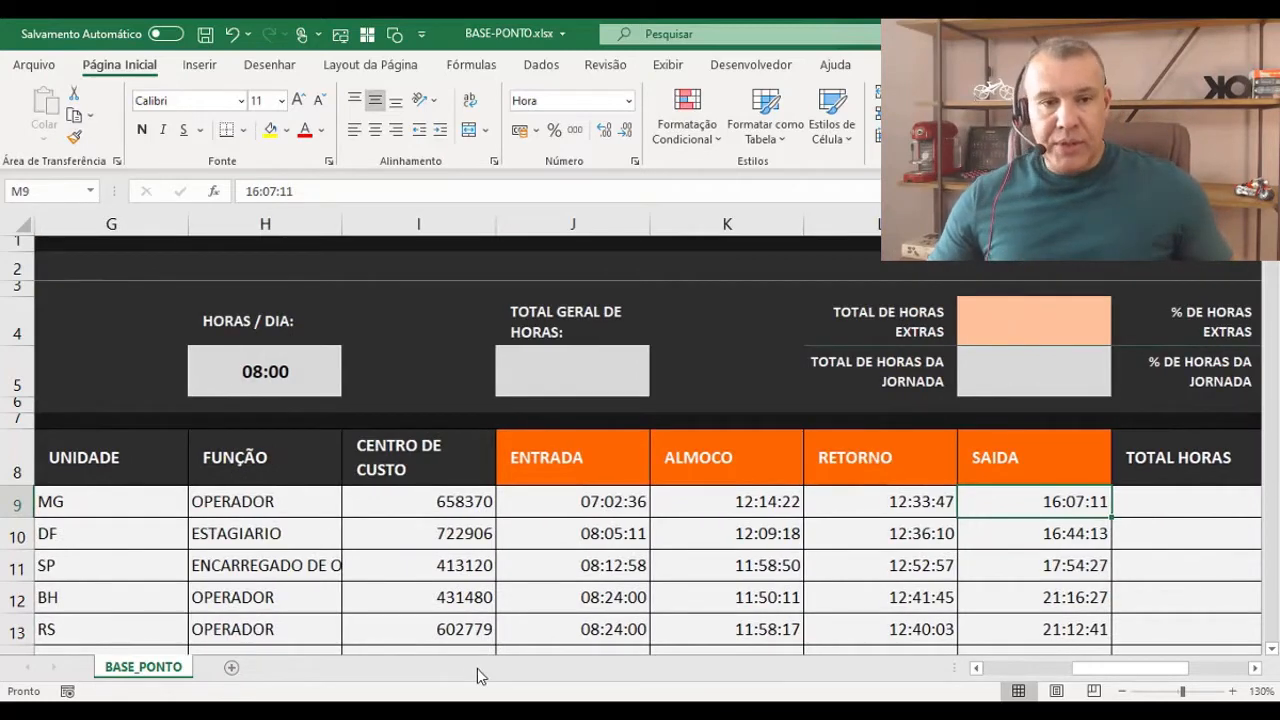
pyautogui.moveTo(1148, 676); pyautogui.dragTo(1089, 670)
pyautogui.click(279, 374)
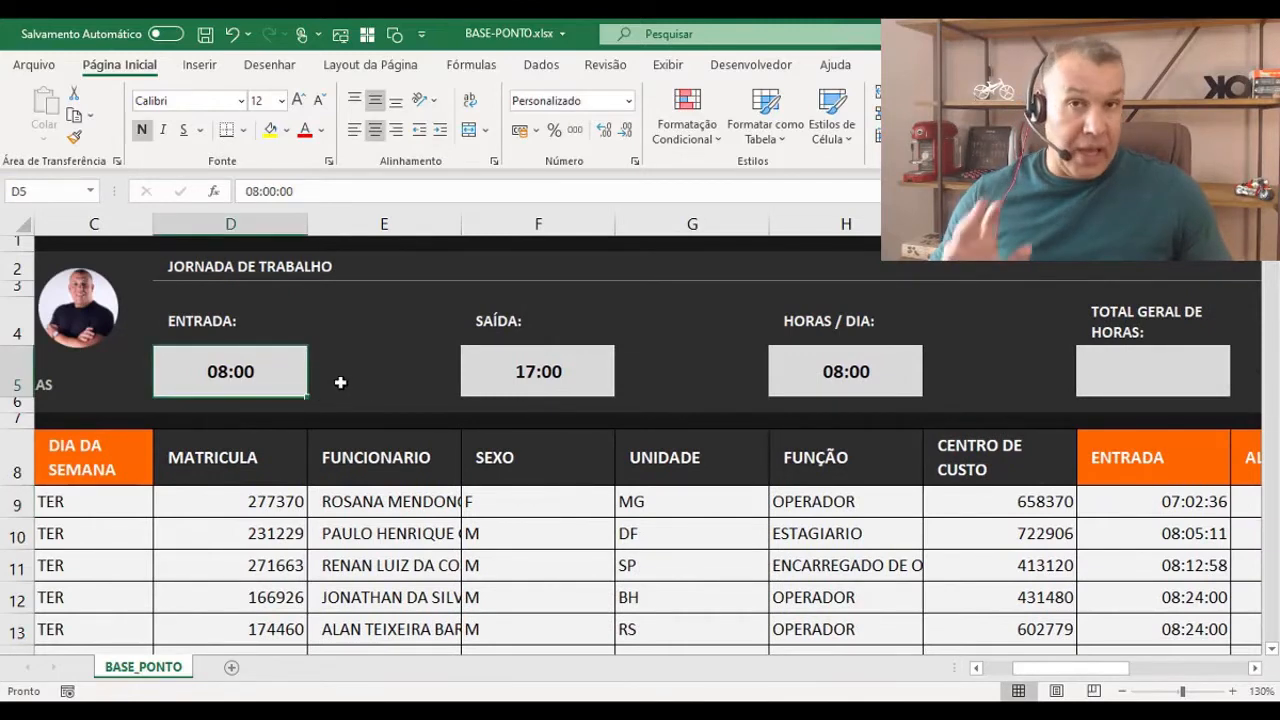
pyautogui.click(518, 386)
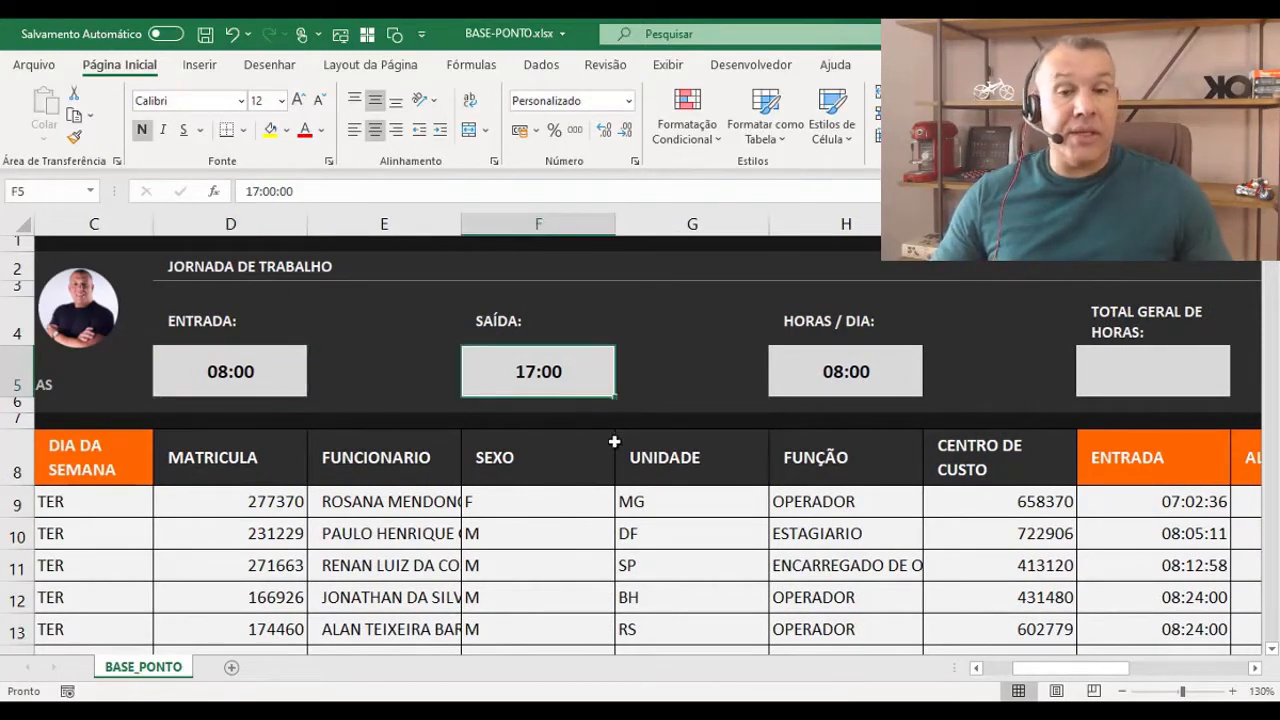
pyautogui.click(889, 381)
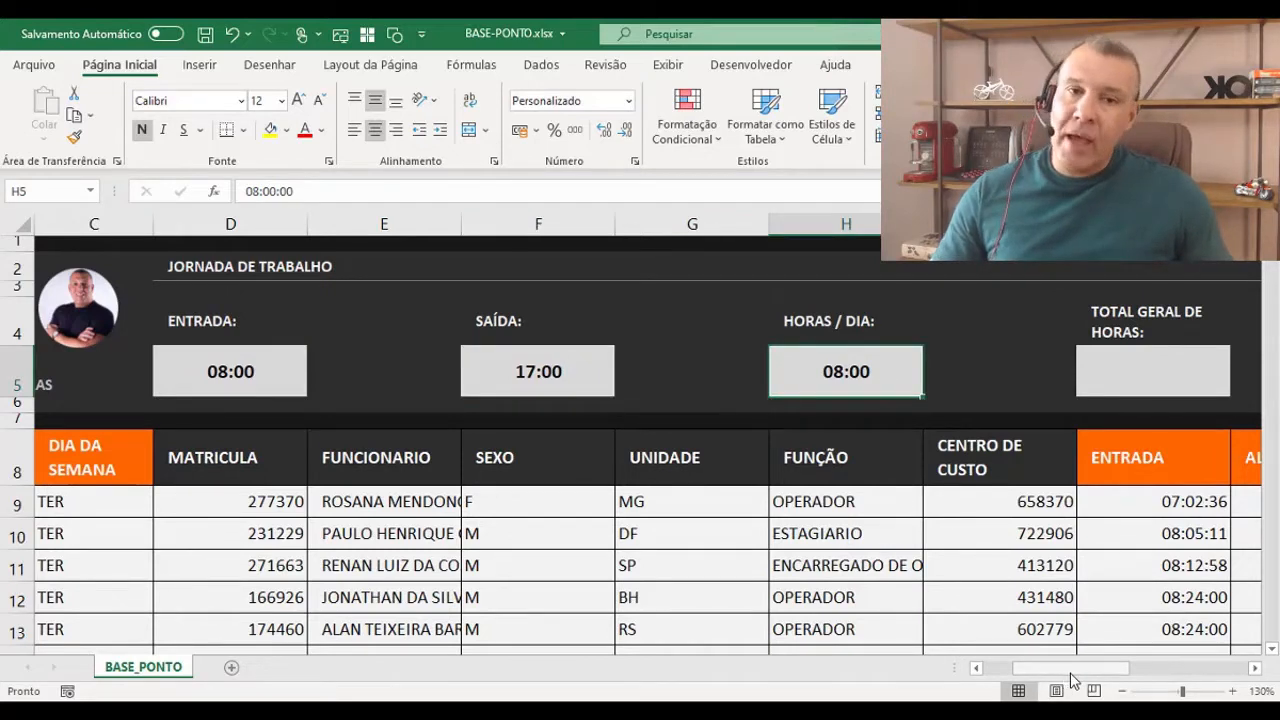
pyautogui.moveTo(1074, 678); pyautogui.dragTo(1172, 684)
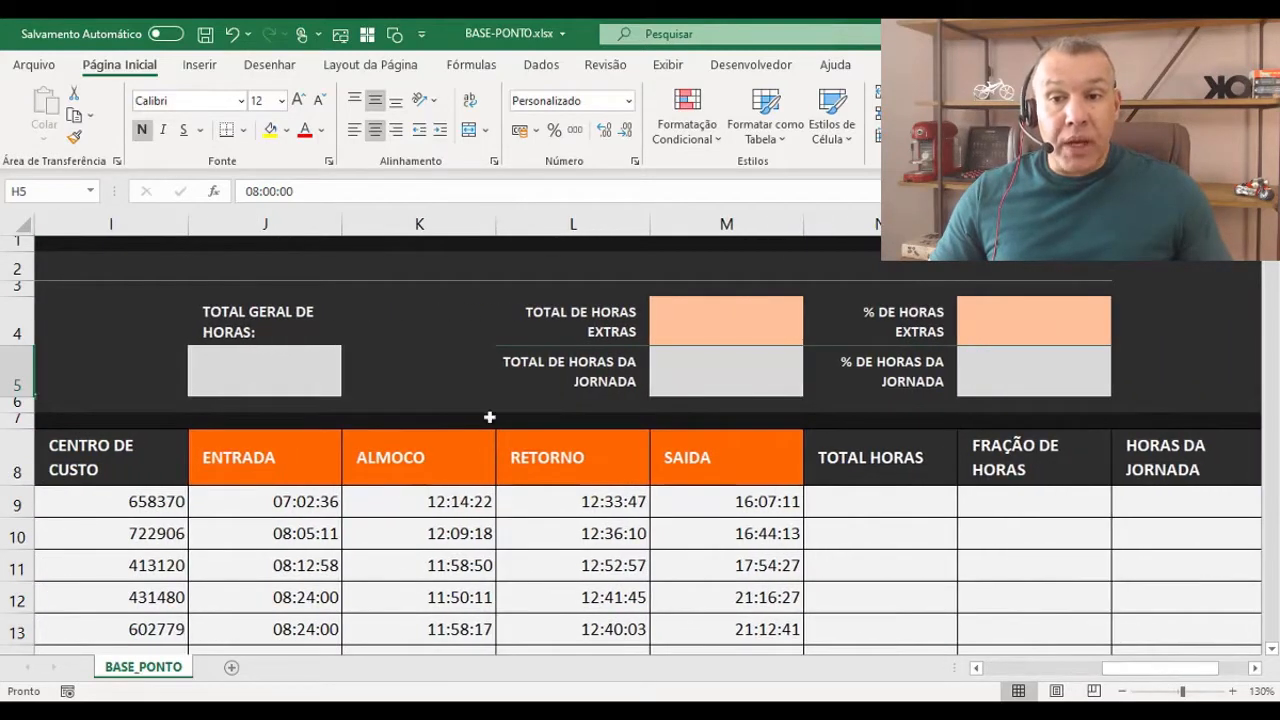
pyautogui.click(301, 373)
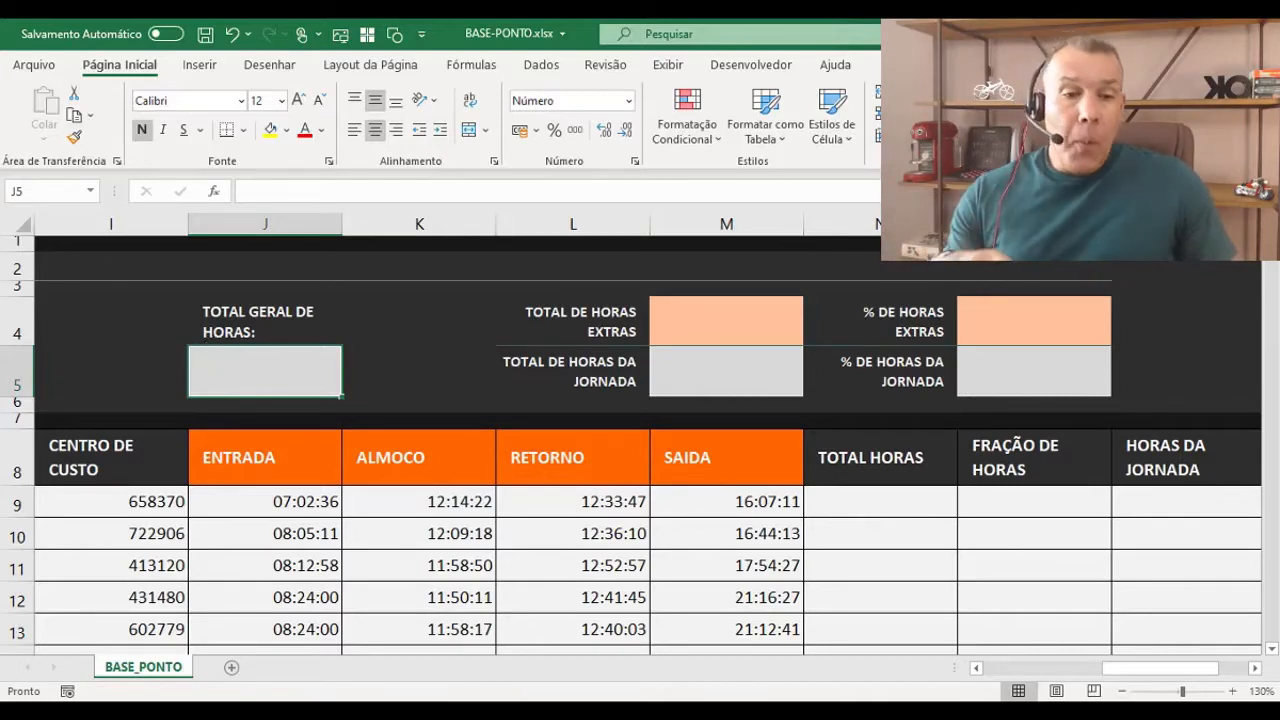
pyautogui.click(1255, 668)
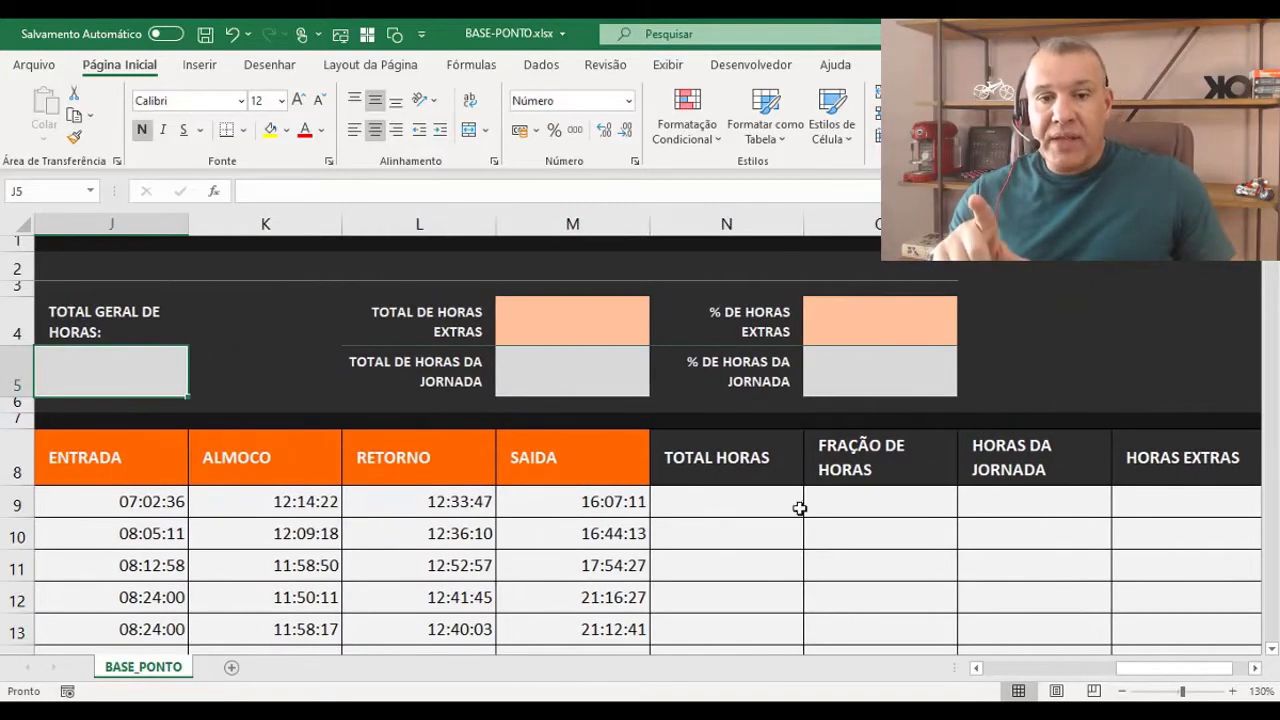
# - Calculate the morning hours in the first TOTAL HORAS cell, N9, with the formula =K9-J9
pyautogui.click(768, 504)
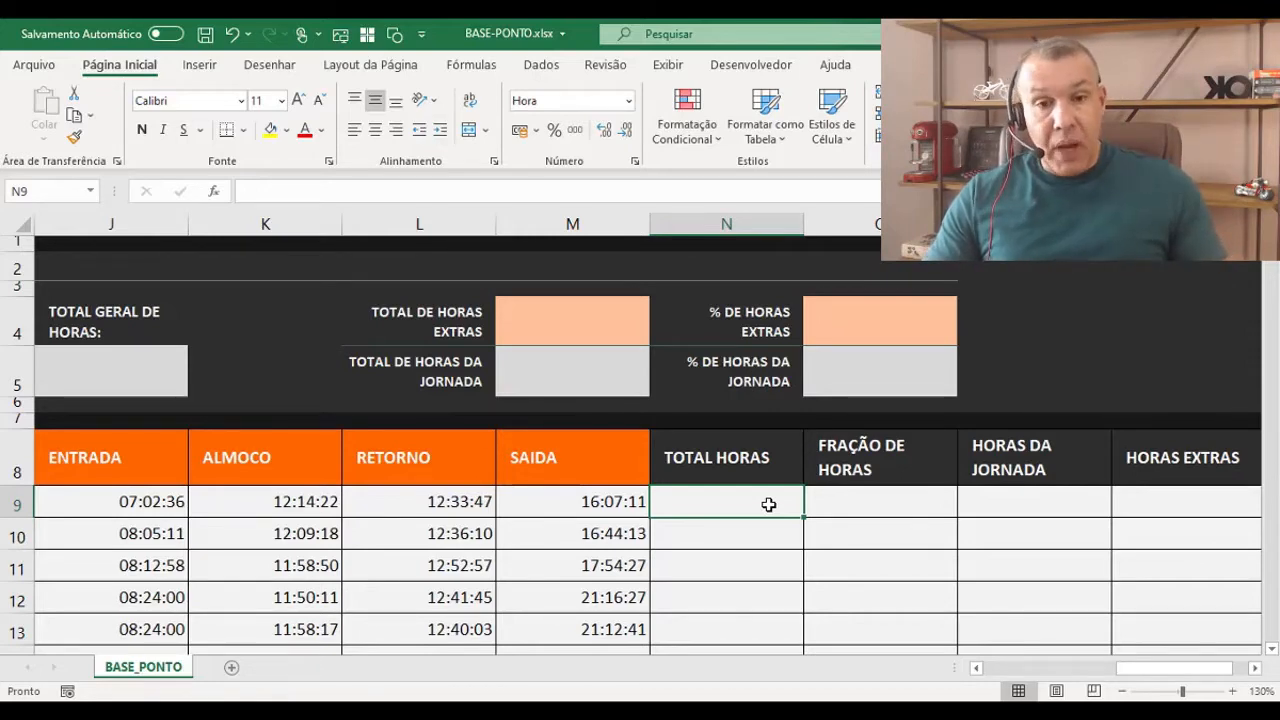
pyautogui.write('=')
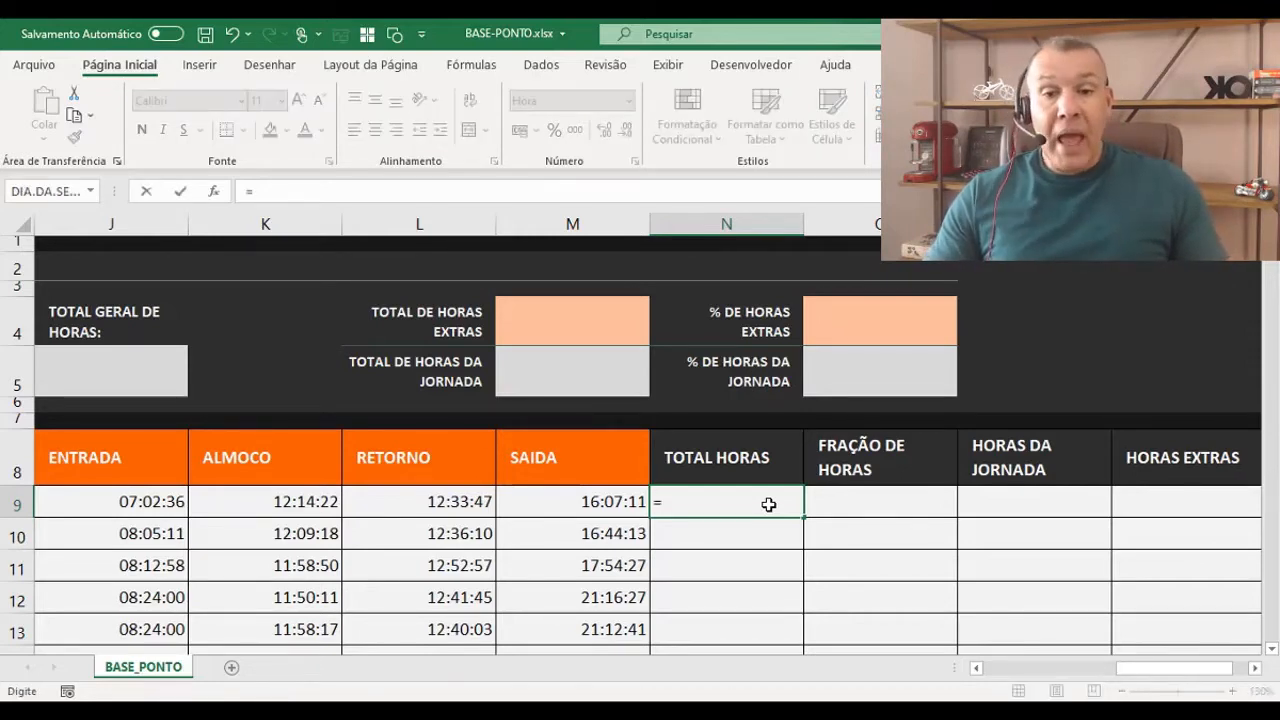
pyautogui.click(248, 501)
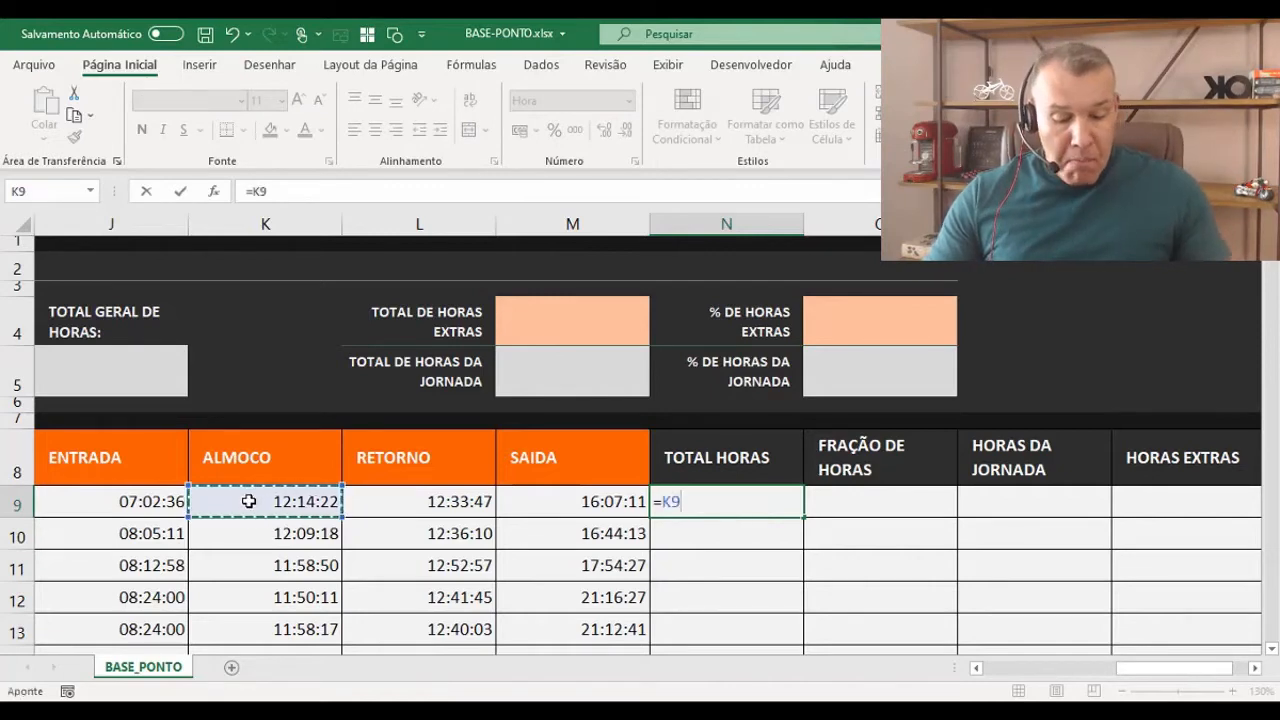
pyautogui.write('-')
pyautogui.click(155, 503)
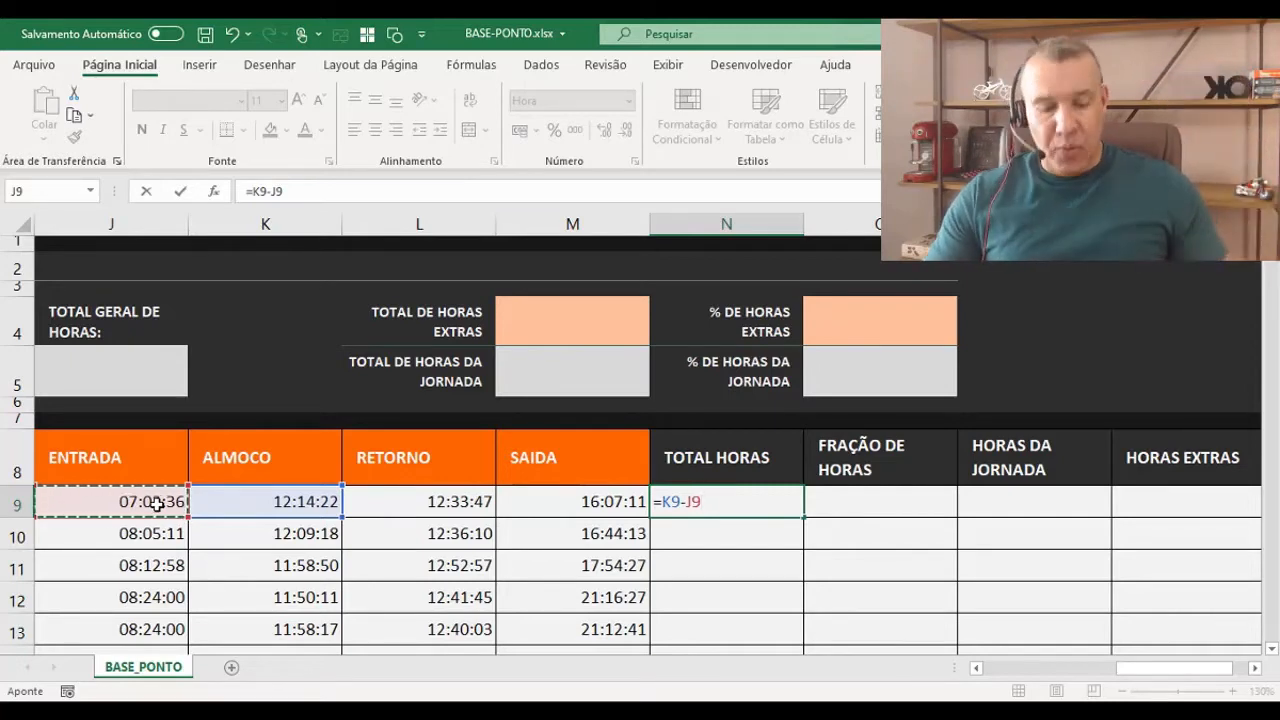
pyautogui.press('Return')
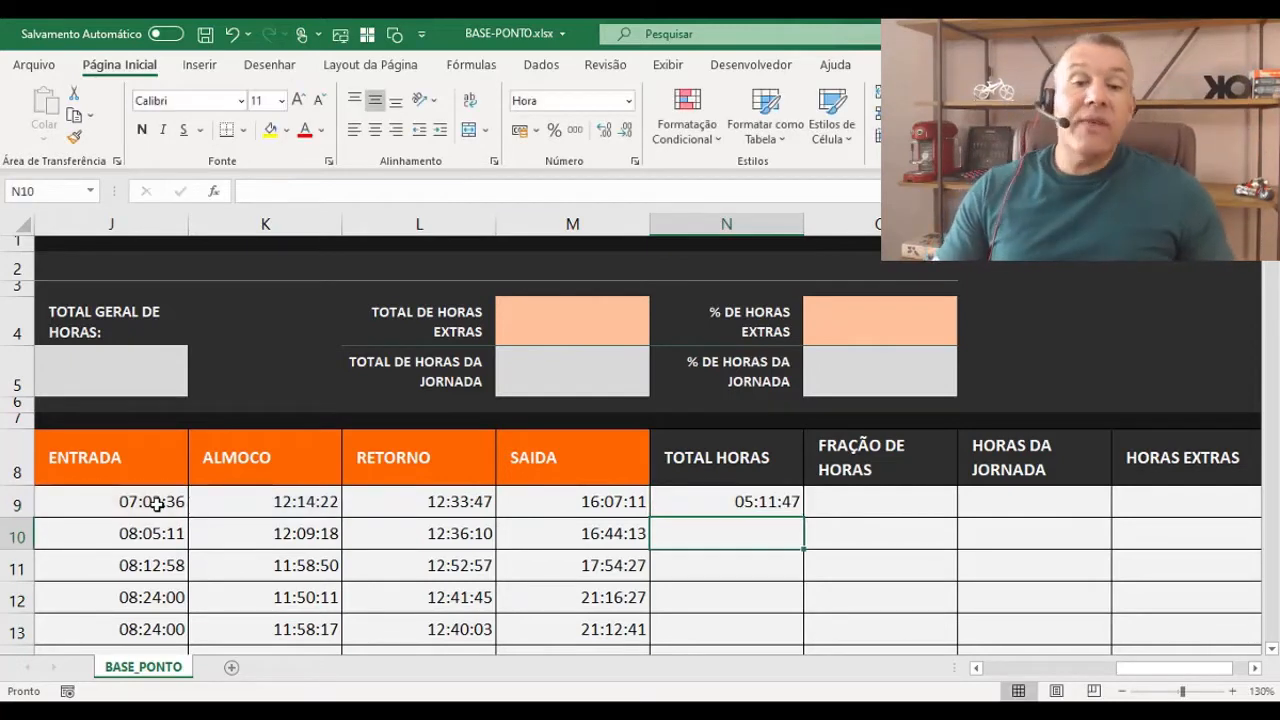
# - Add the afternoon hours to the first TOTAL HORAS cell, N9, making its formula =K9-J9 + M9-L9
pyautogui.click(738, 505)
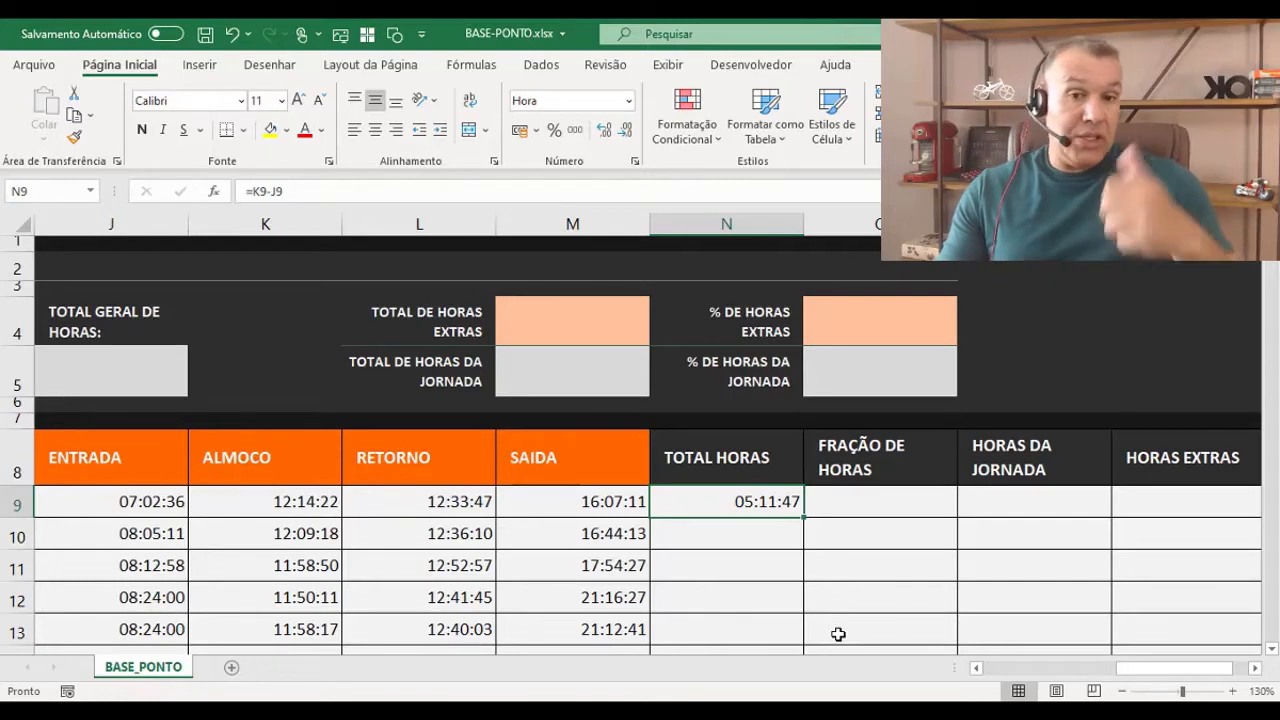
pyautogui.doubleClick(724, 508)
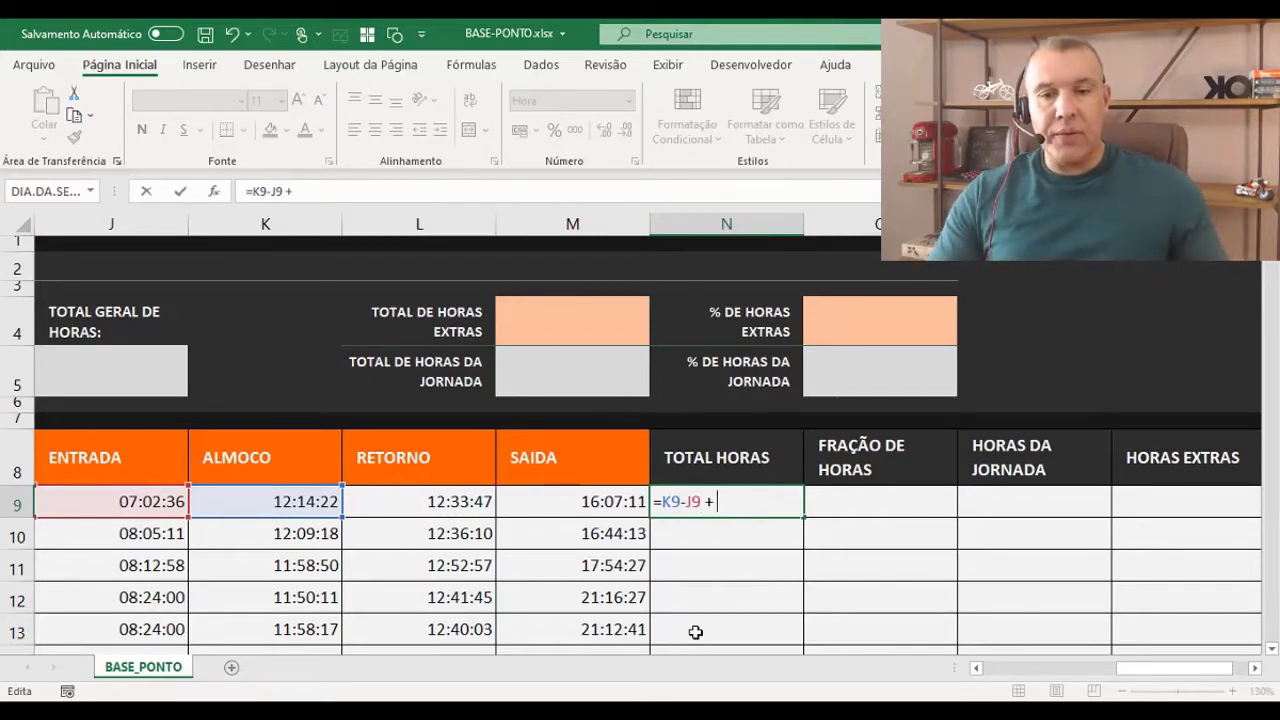
pyautogui.click(557, 494)
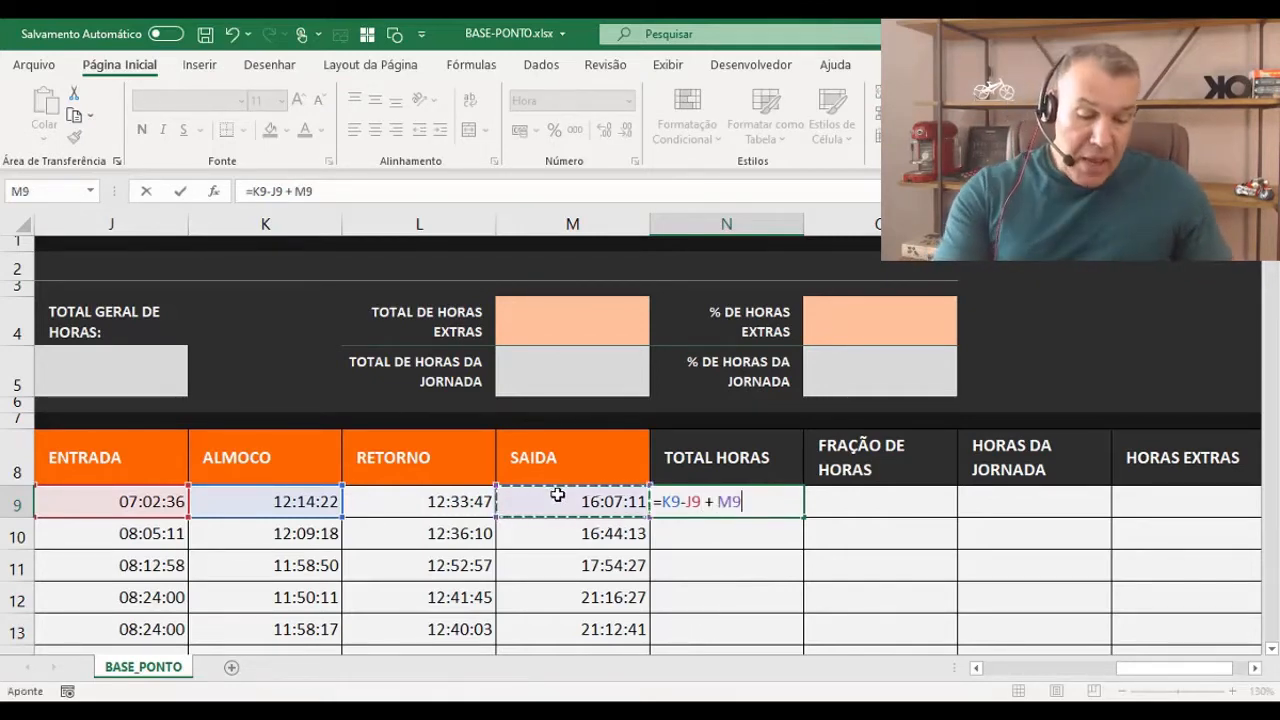
pyautogui.write('-')
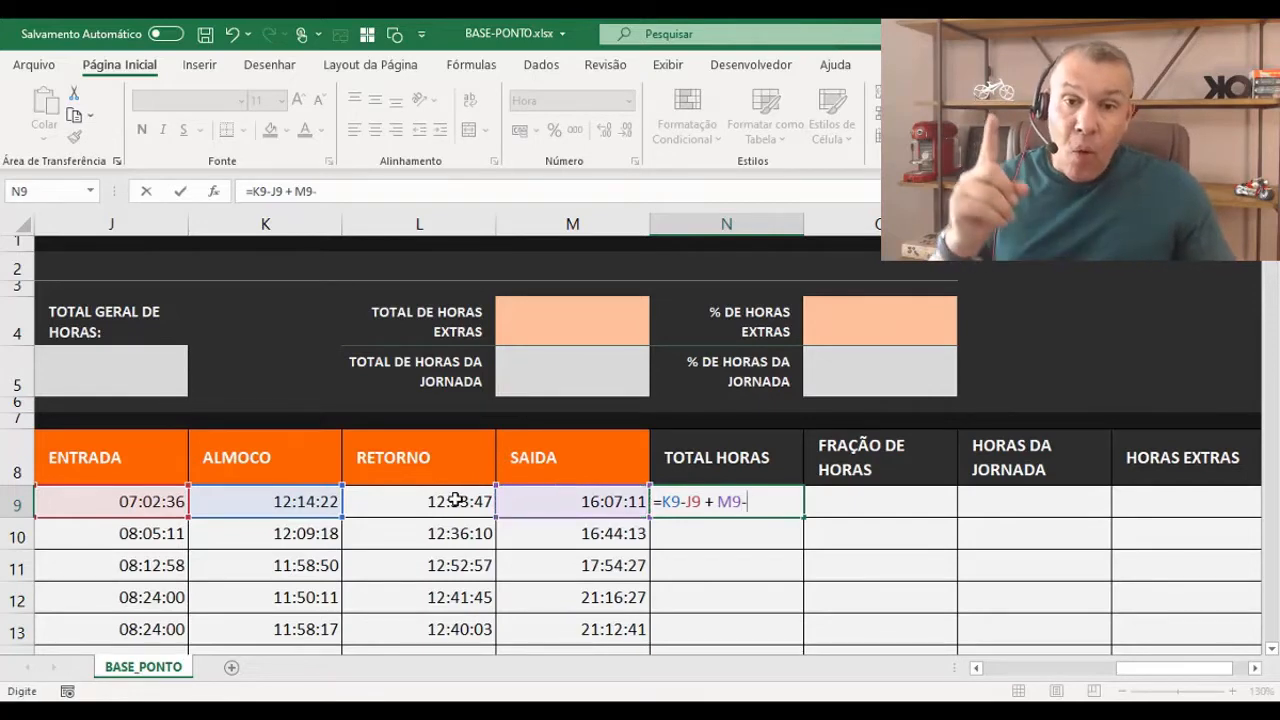
pyautogui.click(455, 500)
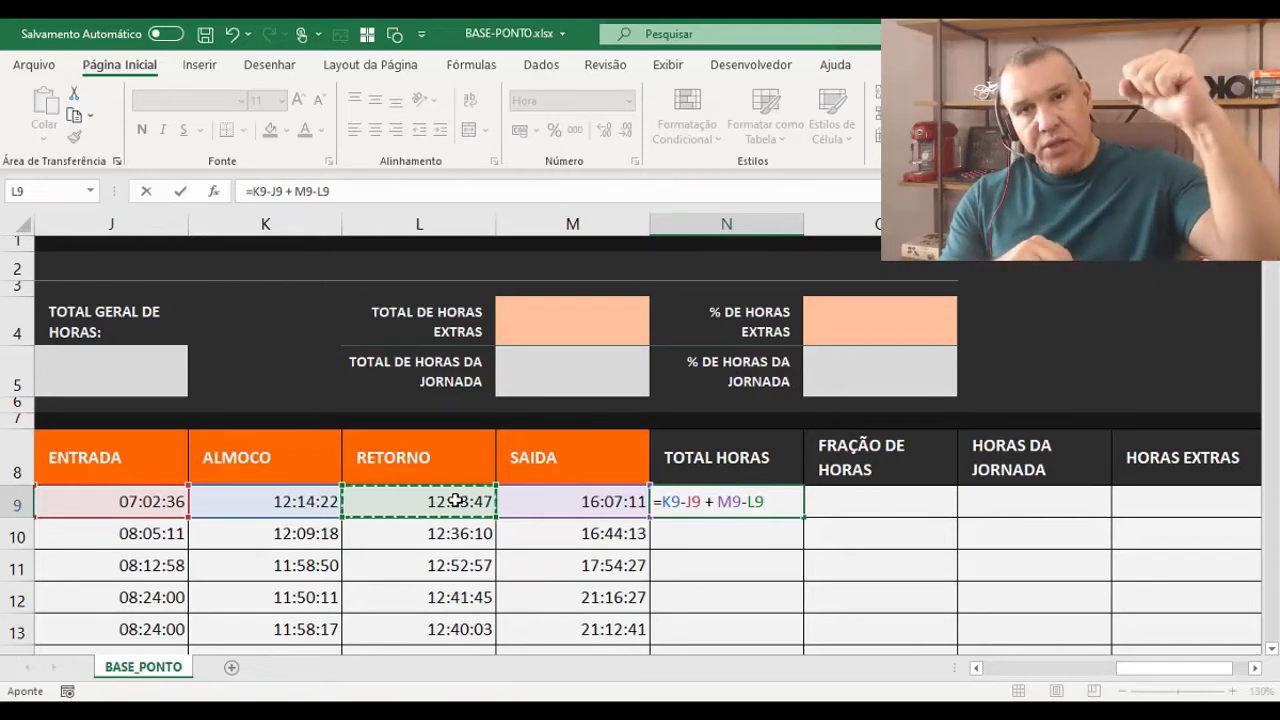
pyautogui.press('Return')
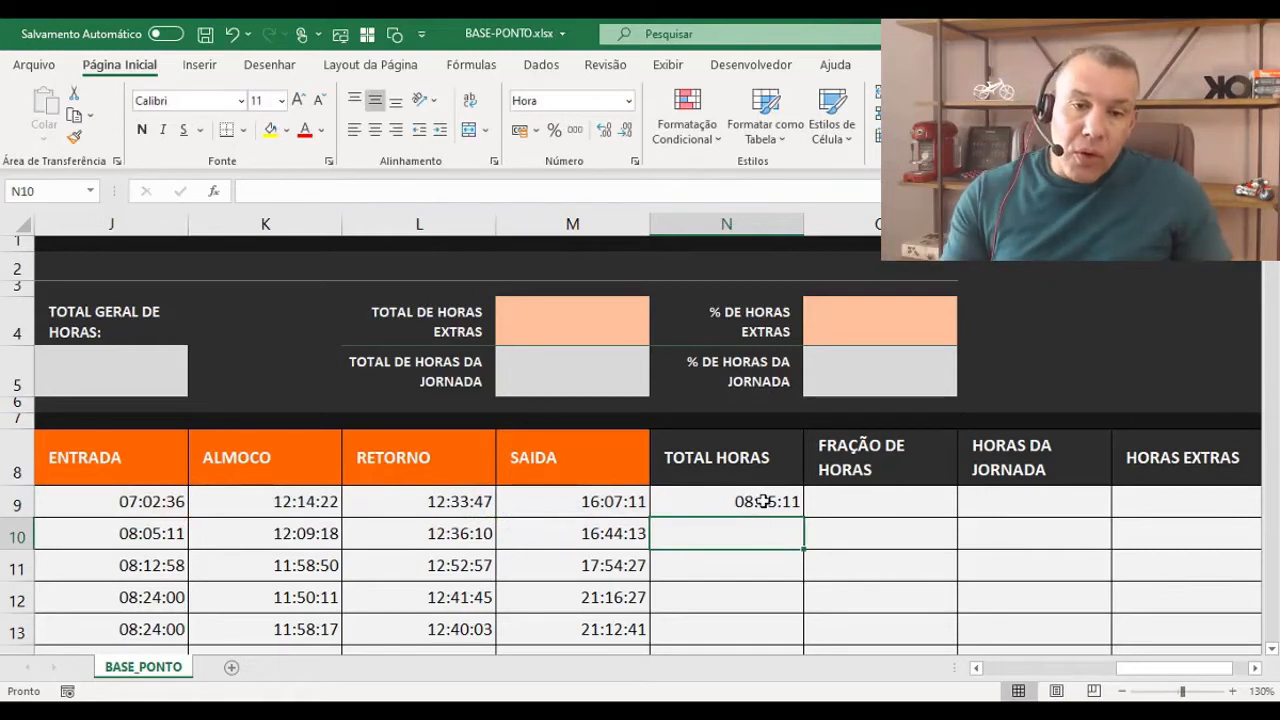
# - Fill the N9 formula down the TOTAL HORAS column, check it through the last record, and return to the first record
pyautogui.click(764, 501)
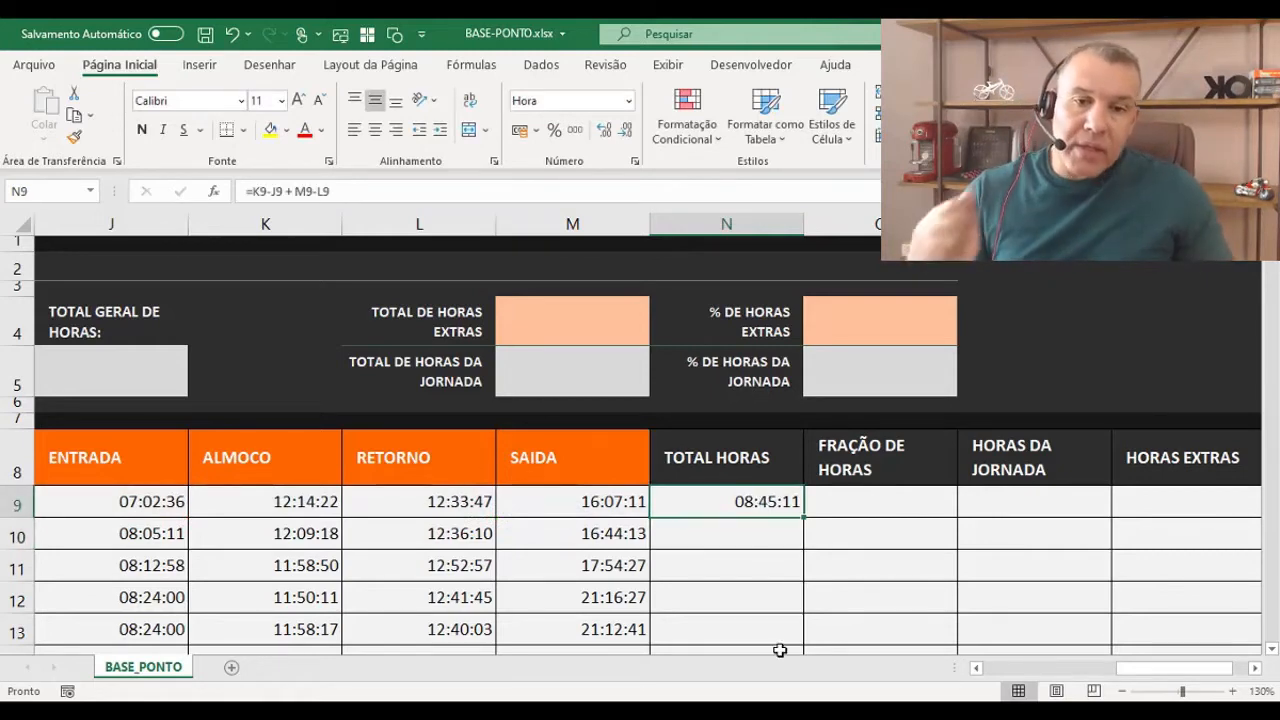
pyautogui.doubleClick(804, 517)
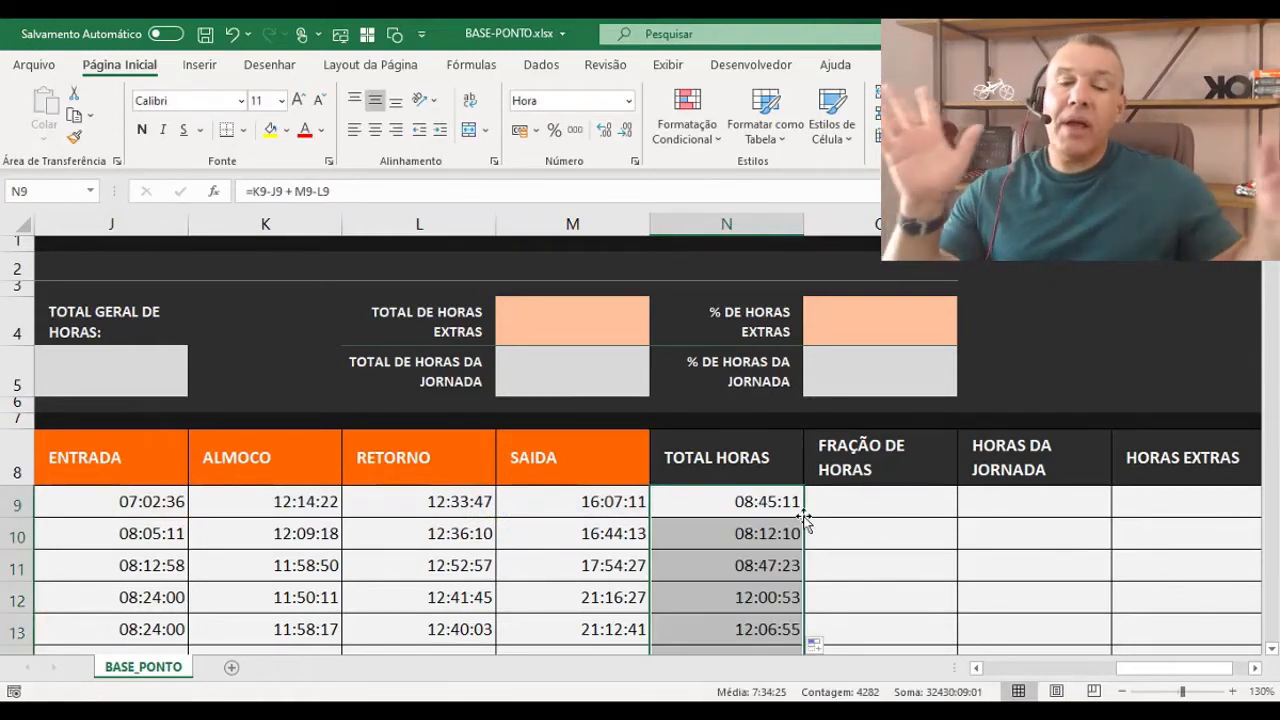
pyautogui.hotkey('ctrl', 'Down')
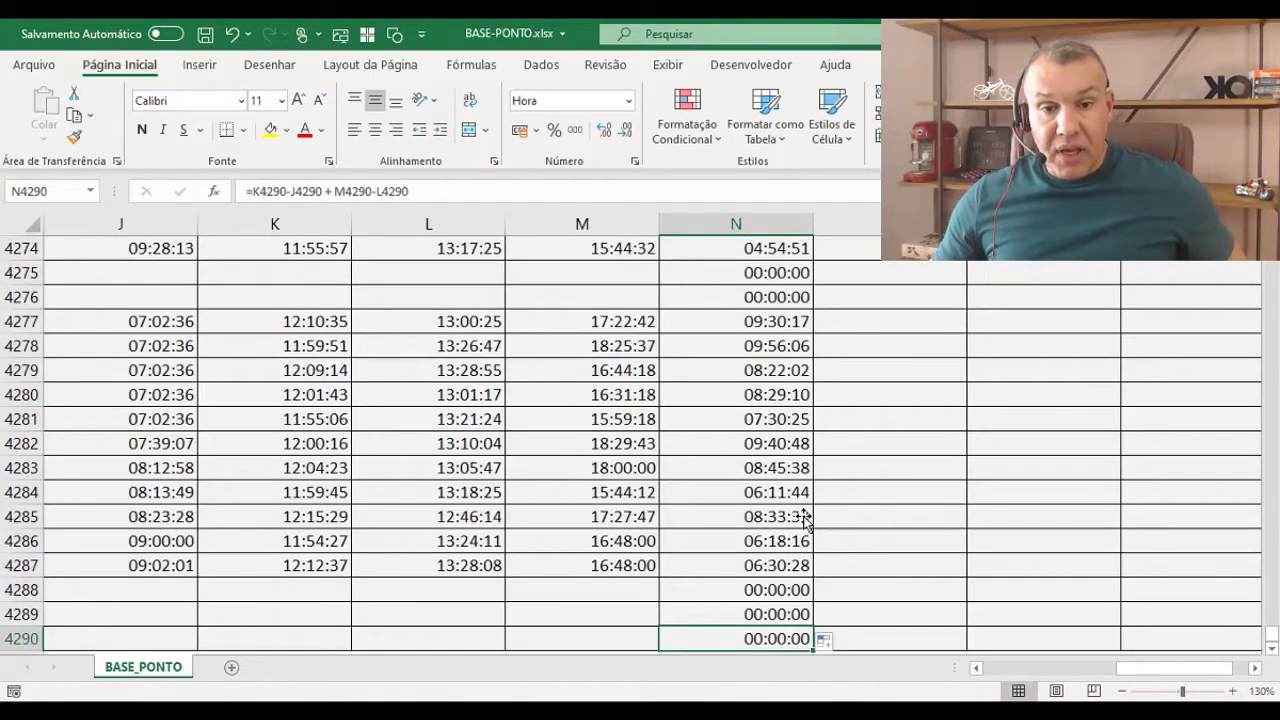
pyautogui.press('Down')
pyautogui.press('Down')
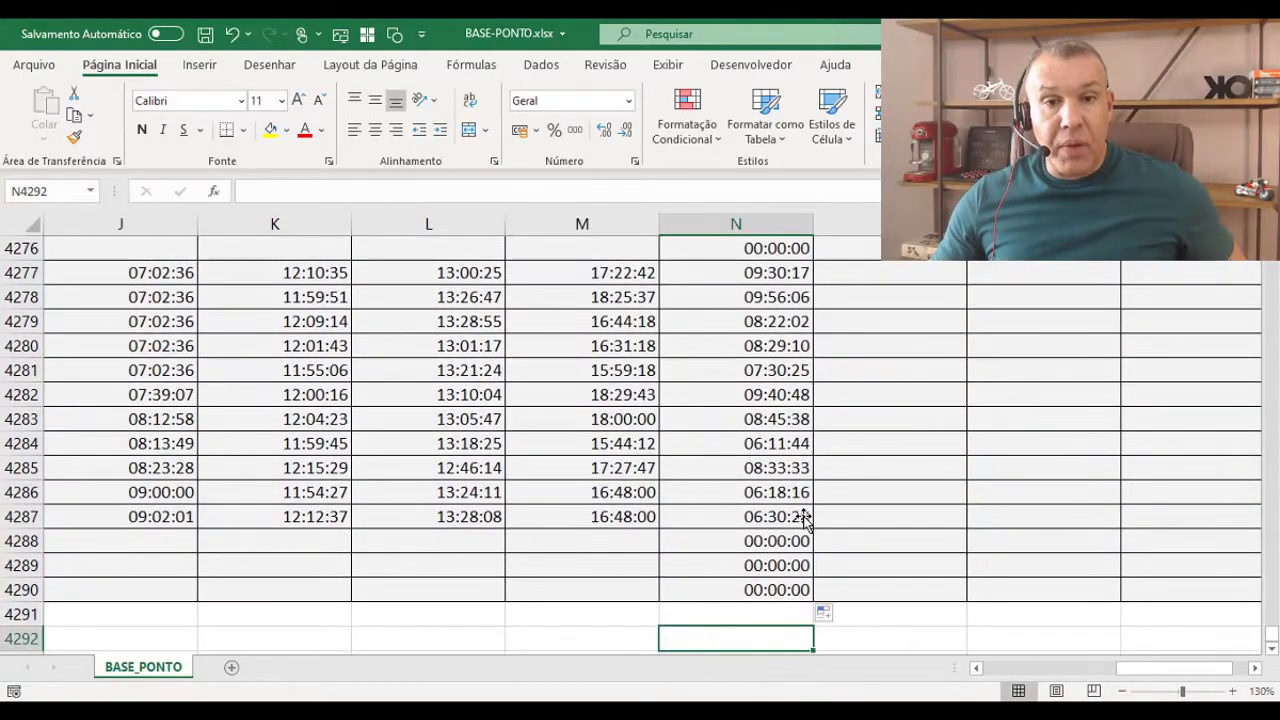
pyautogui.hotkey('ctrl', 'Up')
pyautogui.hotkey('ctrl', 'Up')
pyautogui.hotkey('ctrl', 'Up')
pyautogui.hotkey('ctrl', 'Up')
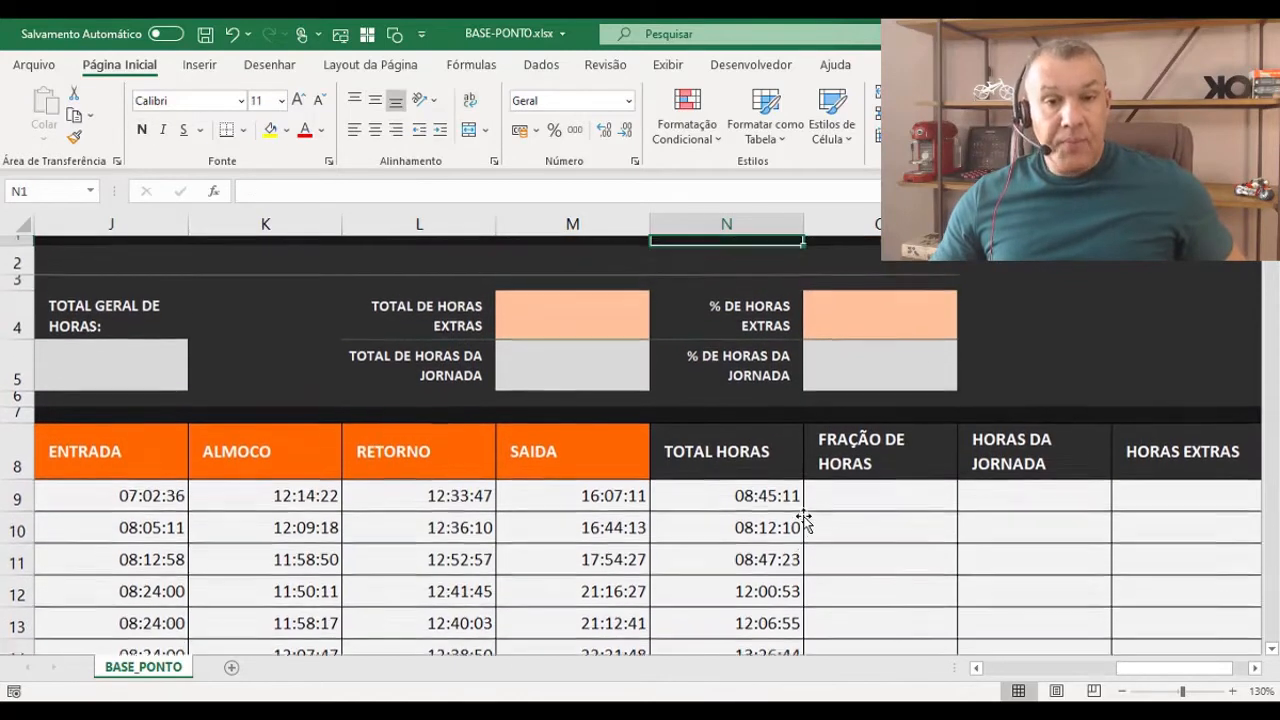
pyautogui.hotkey('ctrl', 'Down')
pyautogui.press('Down')
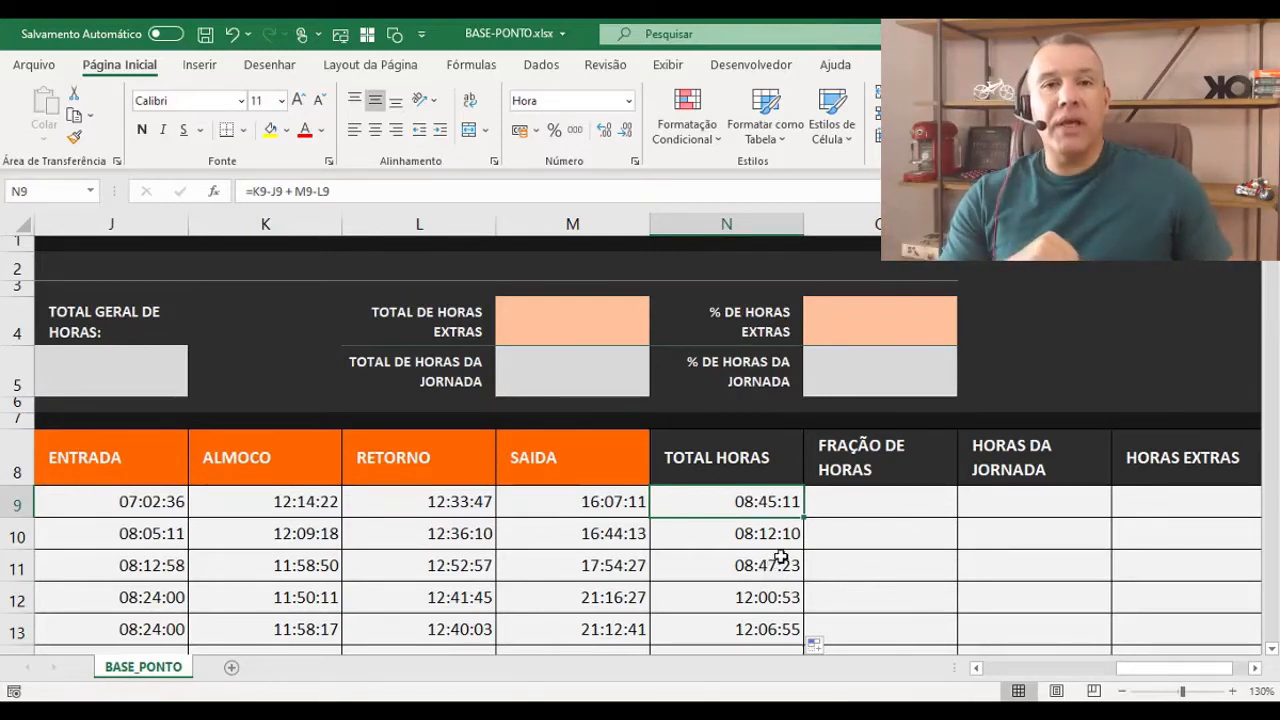
# - Convert the total hours to decimal in O9 with =N9 * 24 and fill the formula down the FRAÇÃO DE HORAS column
pyautogui.moveTo(770, 470); pyautogui.dragTo(781, 557)
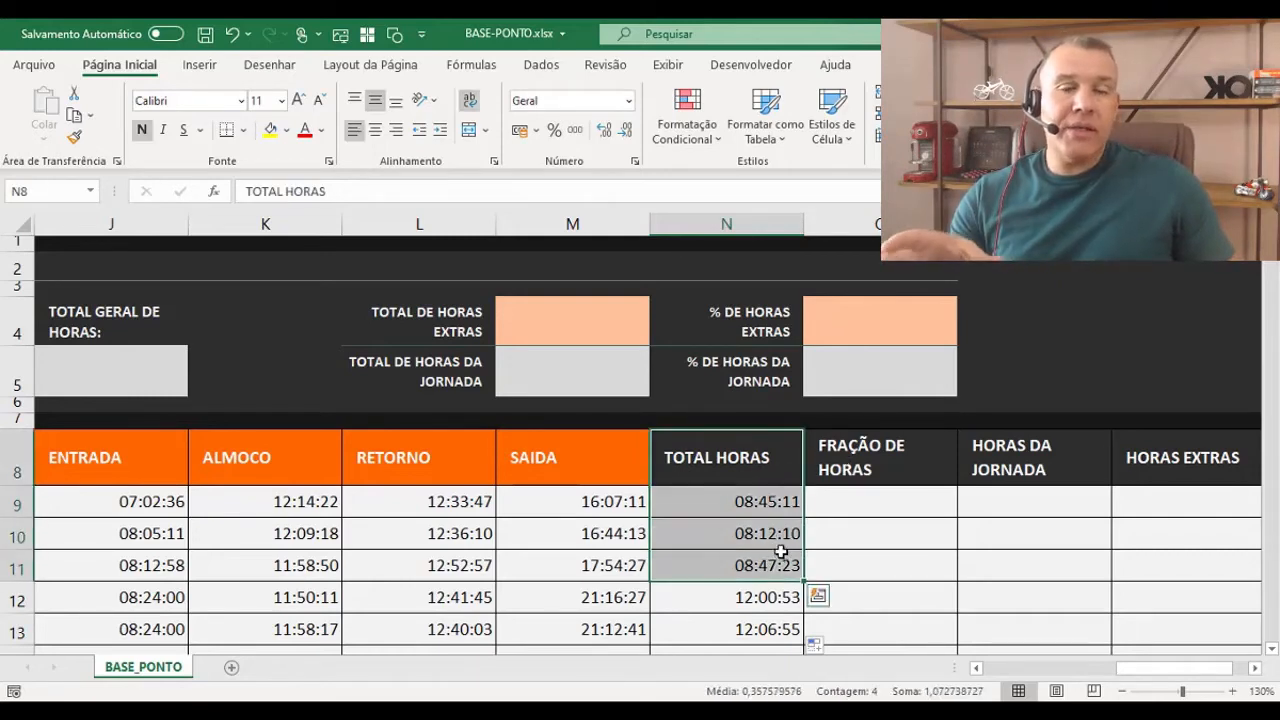
pyautogui.moveTo(886, 447); pyautogui.dragTo(921, 560)
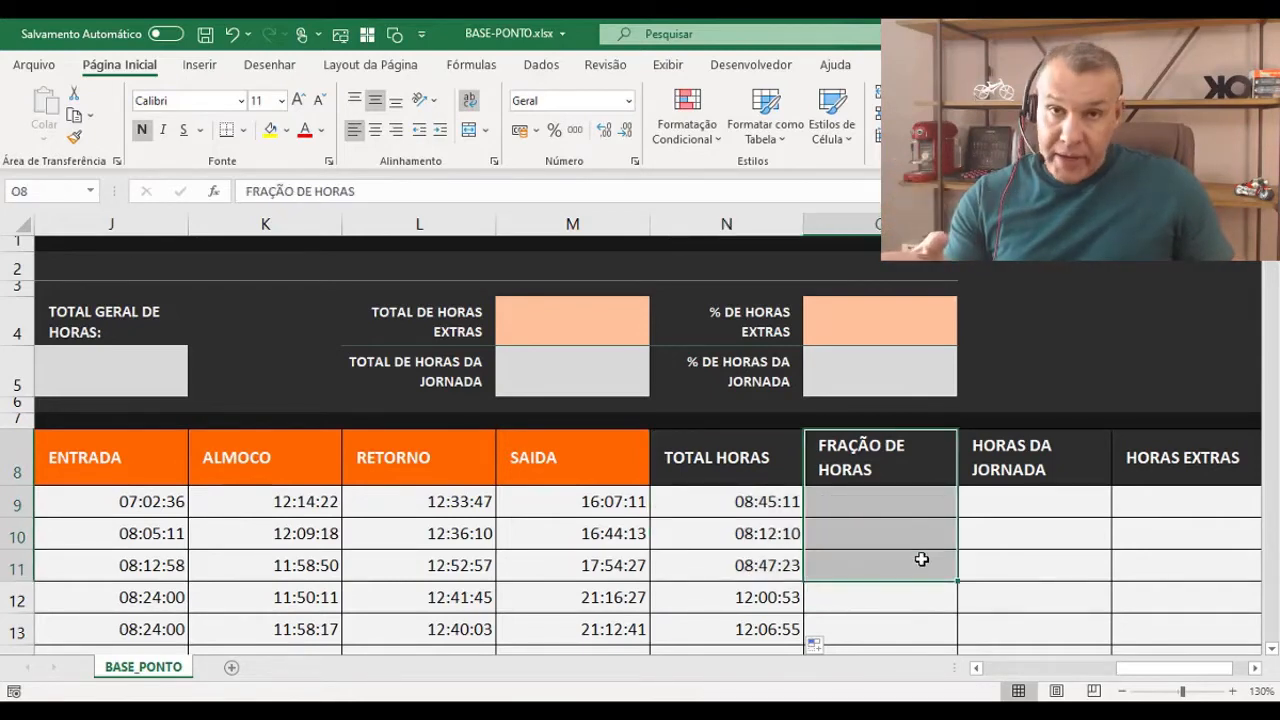
pyautogui.click(775, 497)
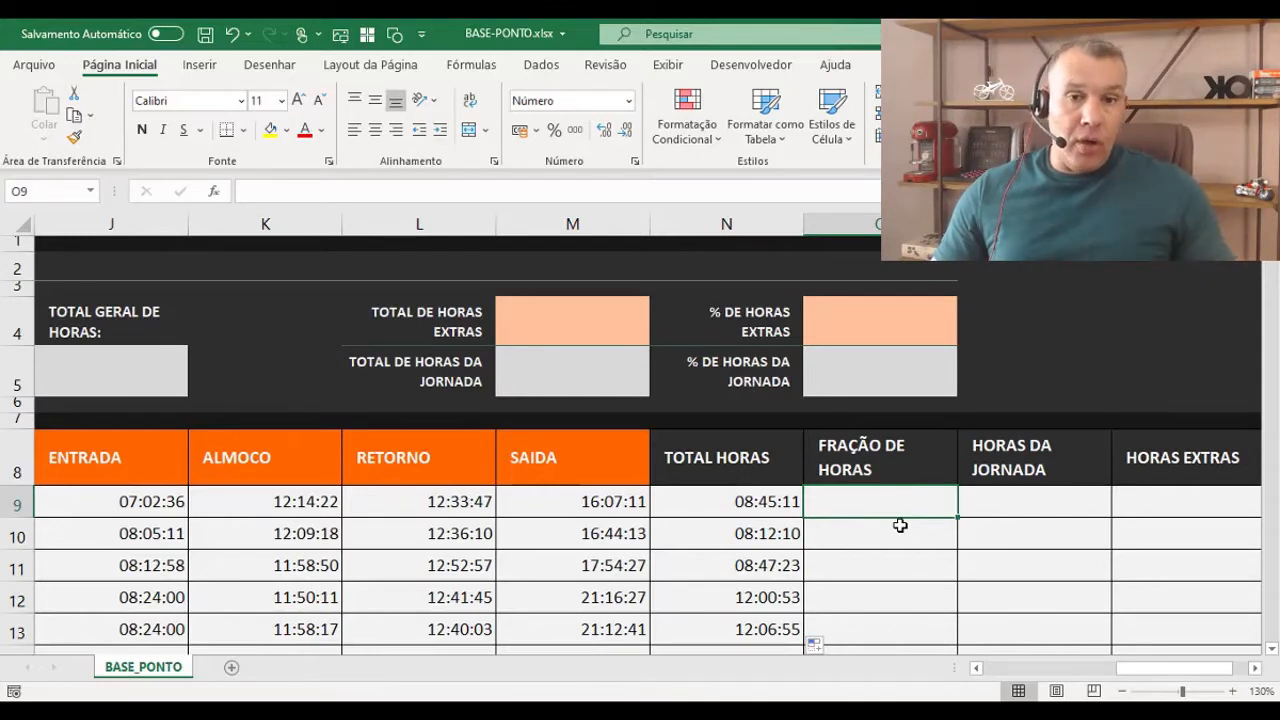
pyautogui.click(708, 508)
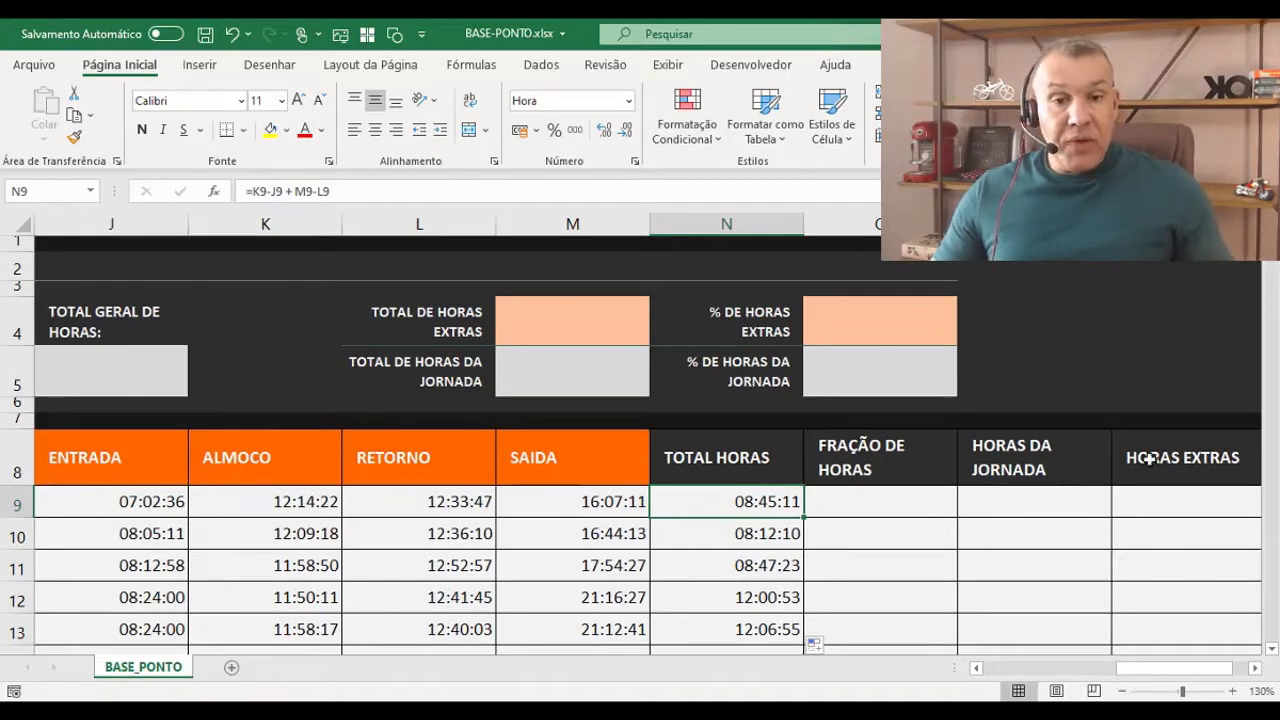
pyautogui.click(890, 497)
pyautogui.write('=')
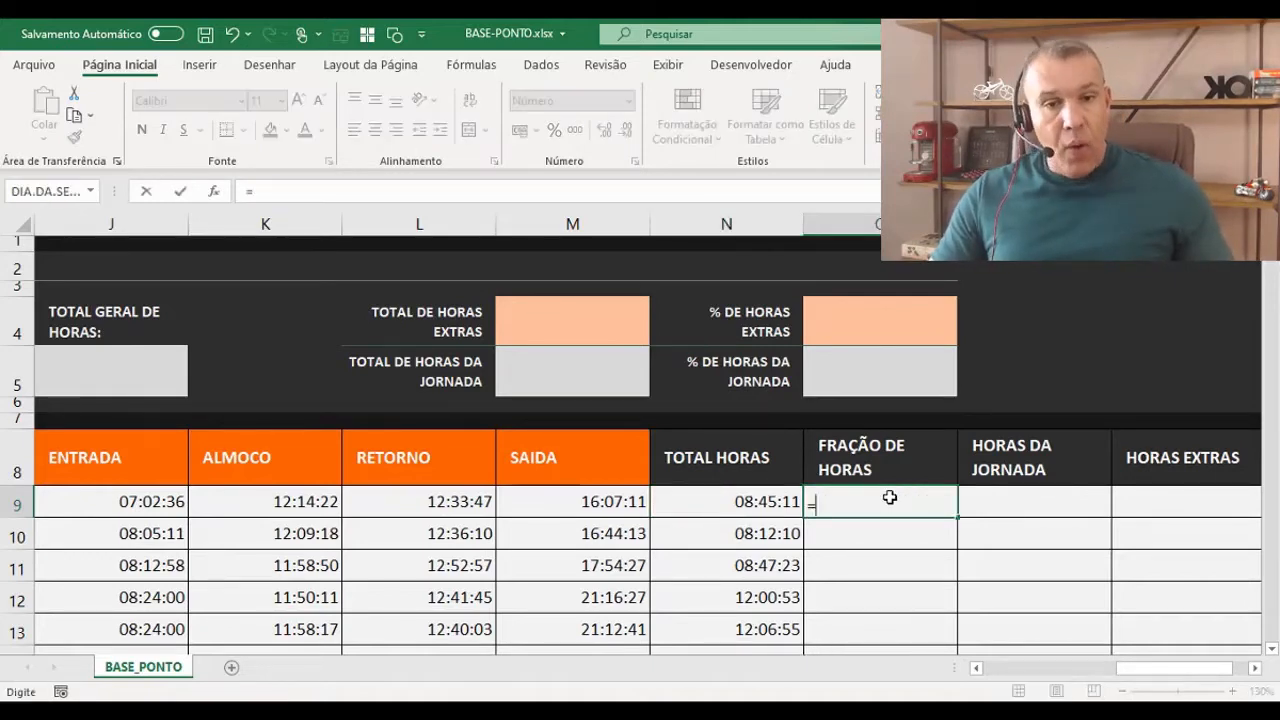
pyautogui.click(754, 501)
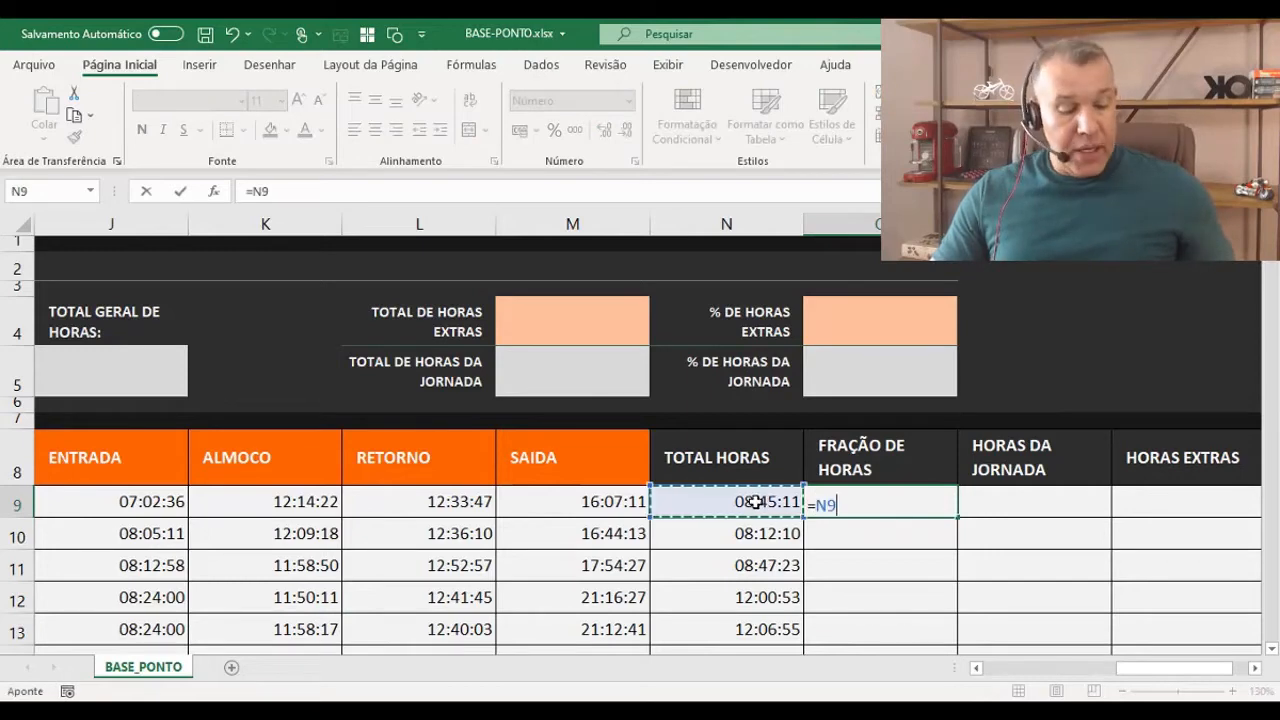
pyautogui.write('* 24')
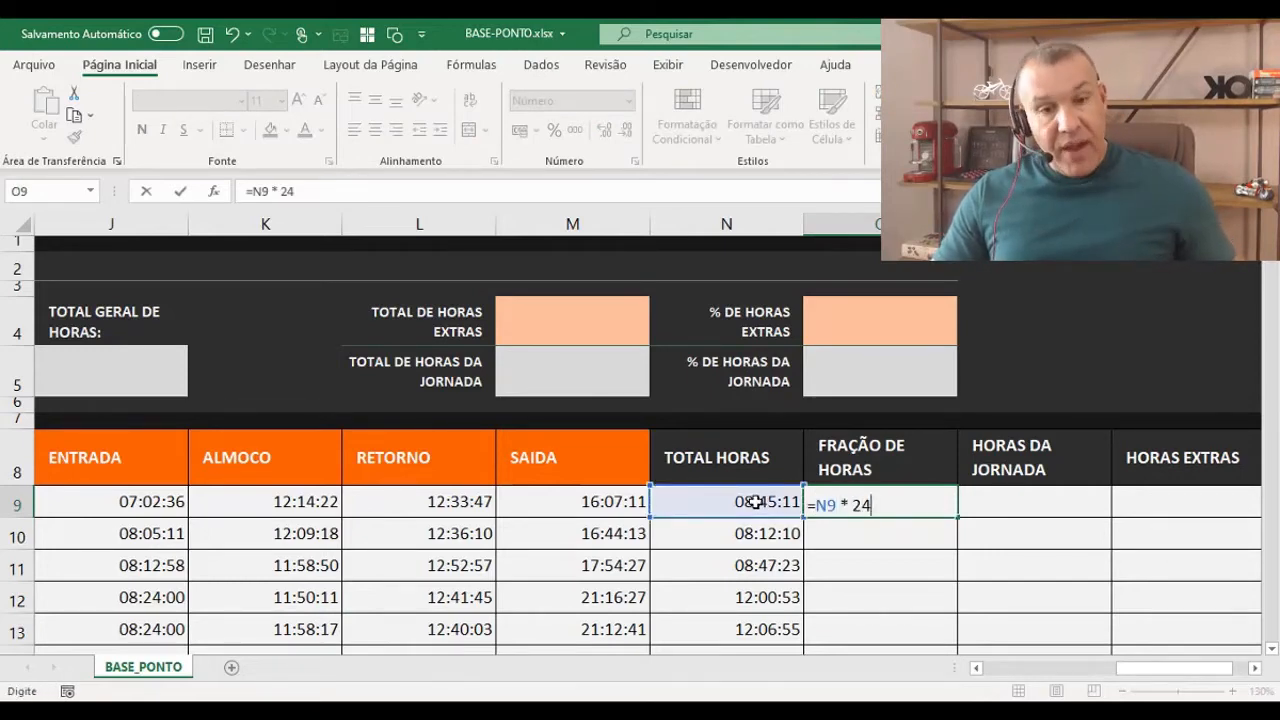
pyautogui.press('Return')
pyautogui.click(891, 504)
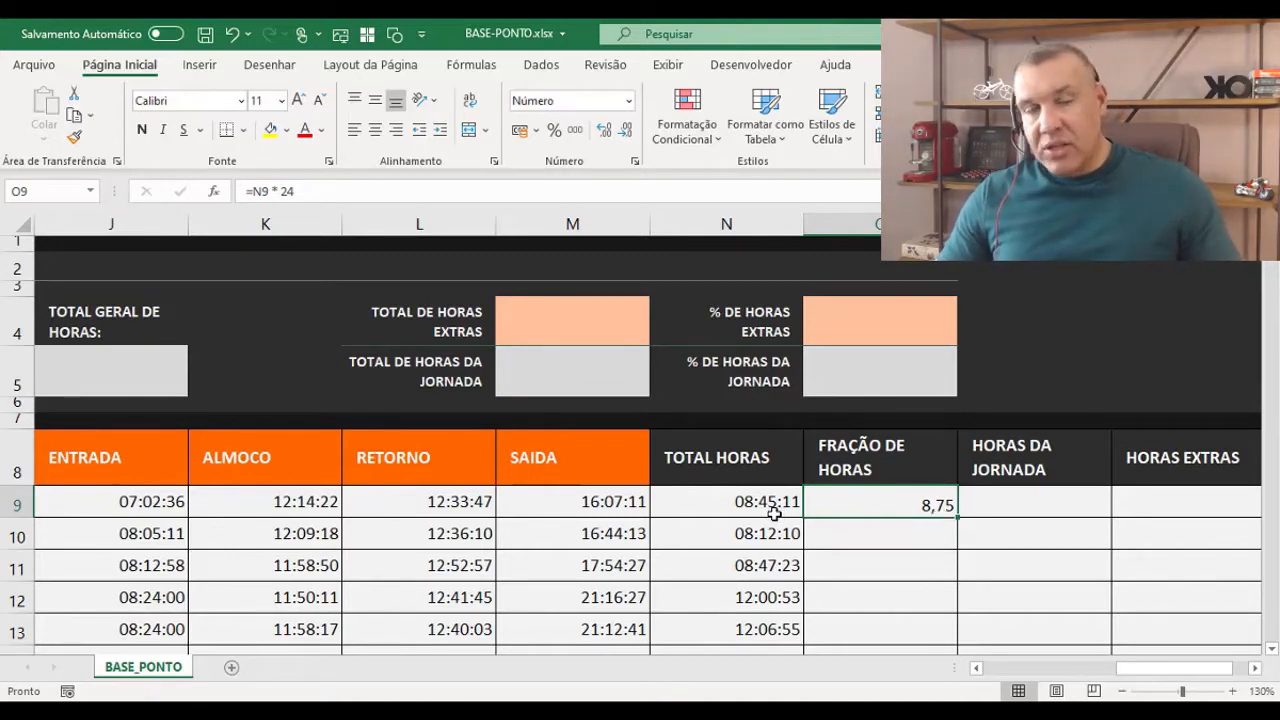
pyautogui.doubleClick(958, 518)
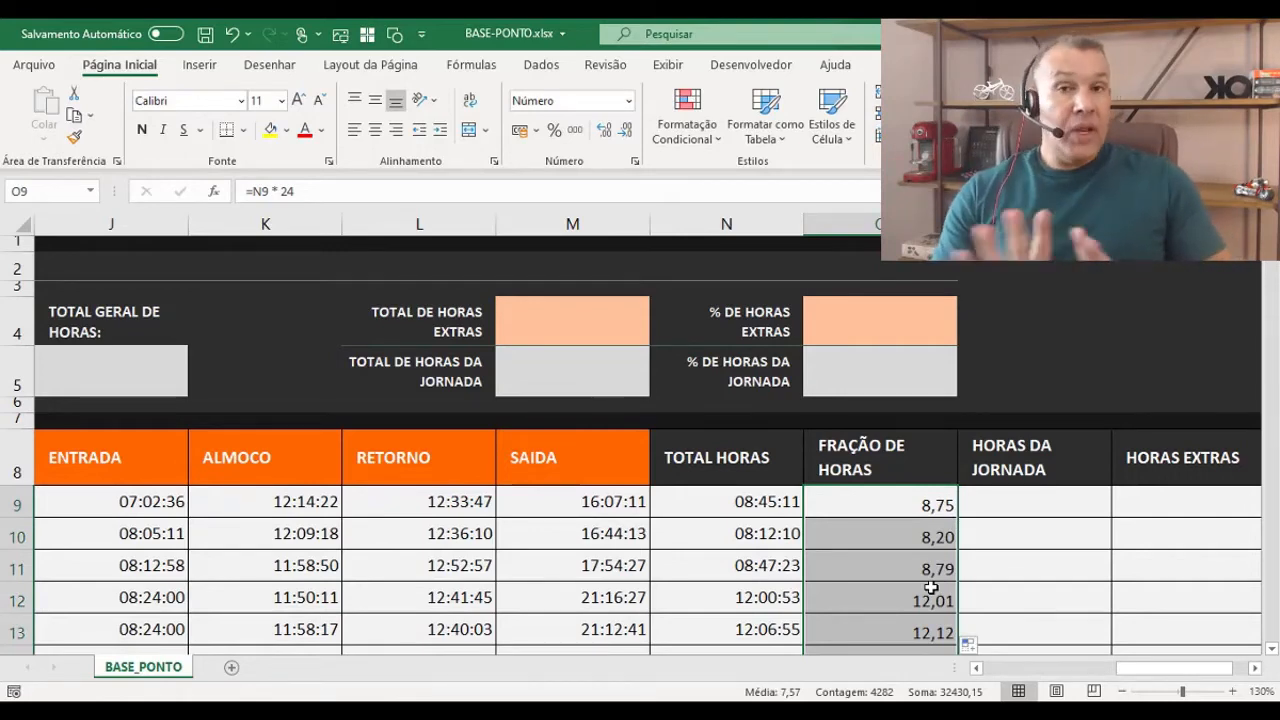
# - Review the clock-time columns and the formulas behind the first TOTAL HORAS and FRAÇÃO DE HORAS cells without changing them
pyautogui.moveTo(183, 469); pyautogui.dragTo(483, 562)
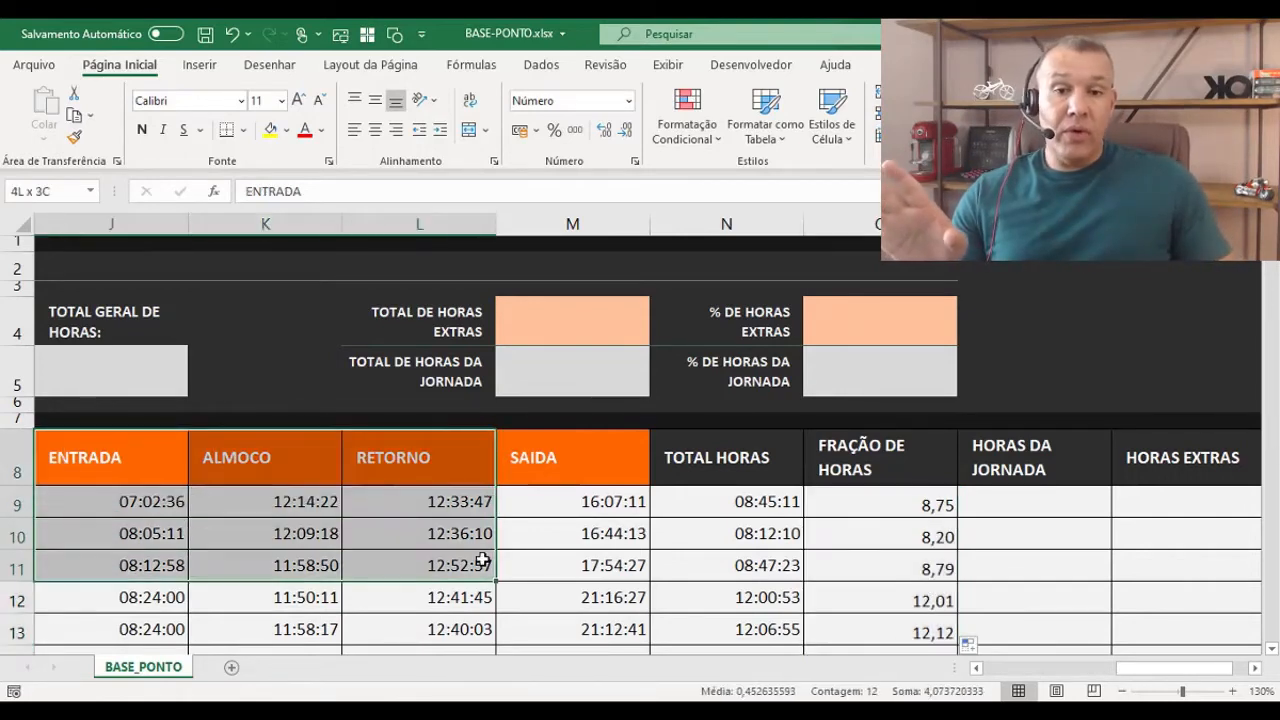
pyautogui.click(768, 470)
pyautogui.click(773, 492)
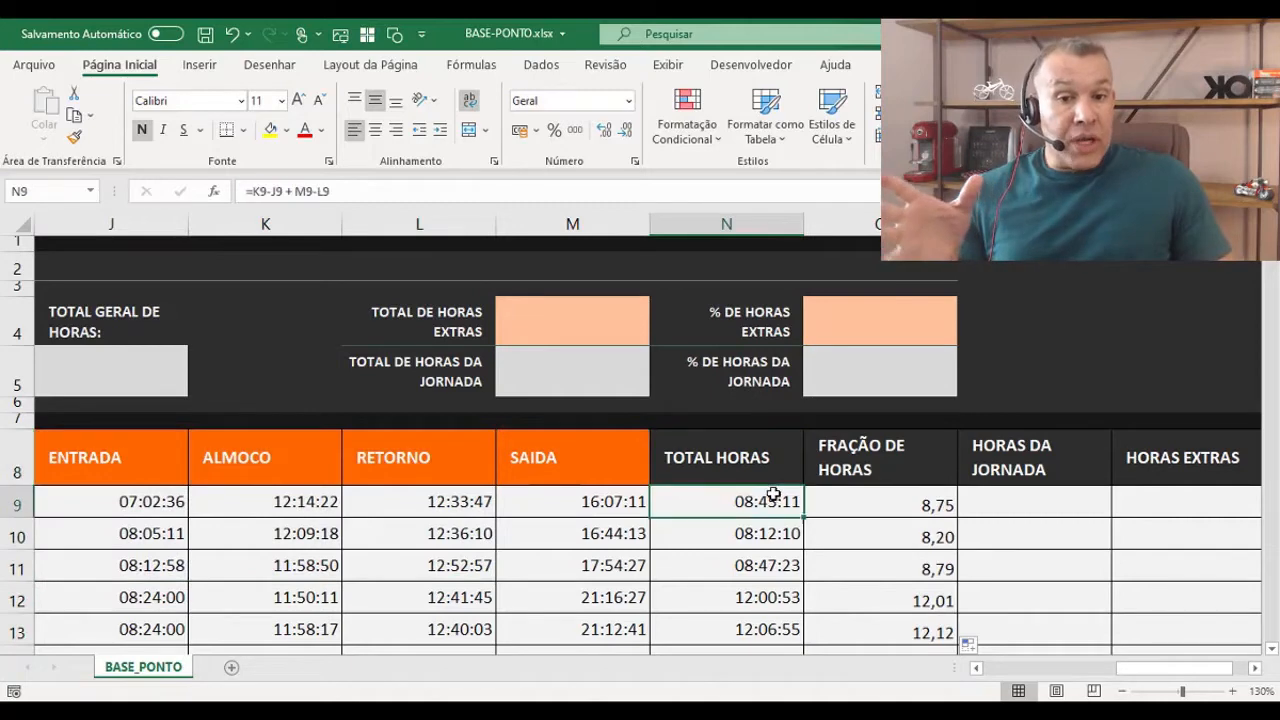
pyautogui.doubleClick(773, 496)
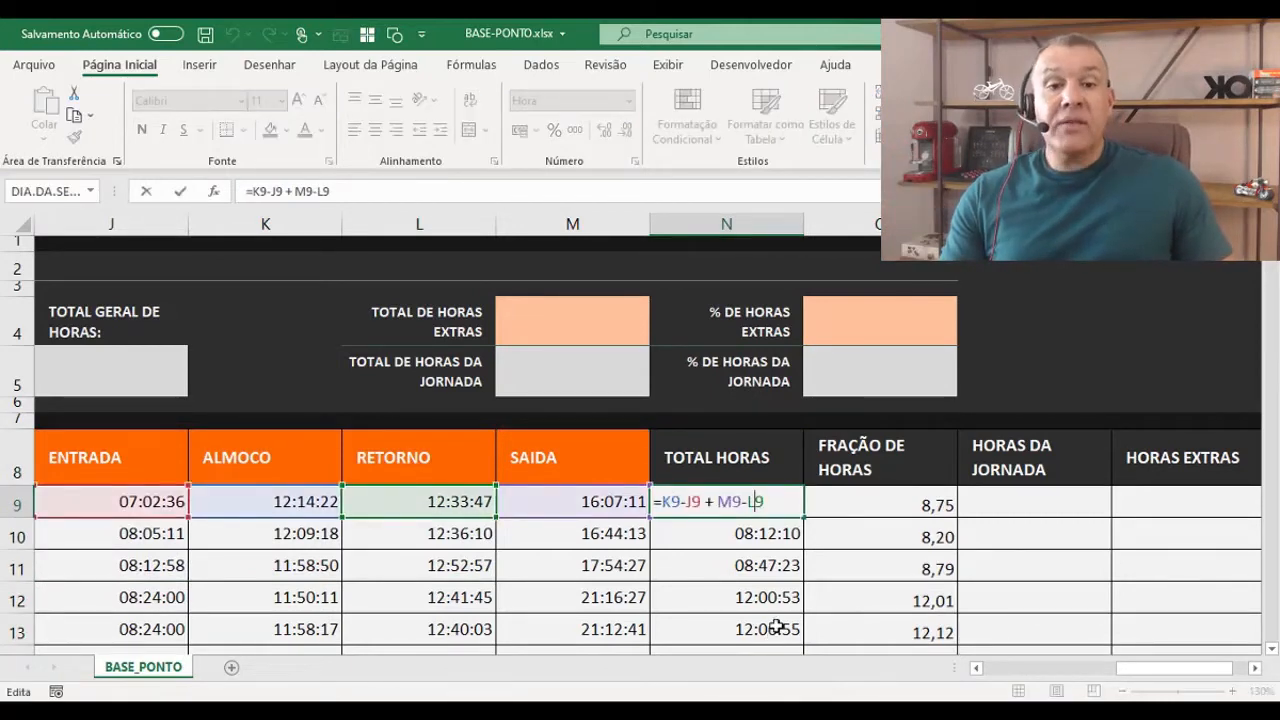
pyautogui.press('Escape')
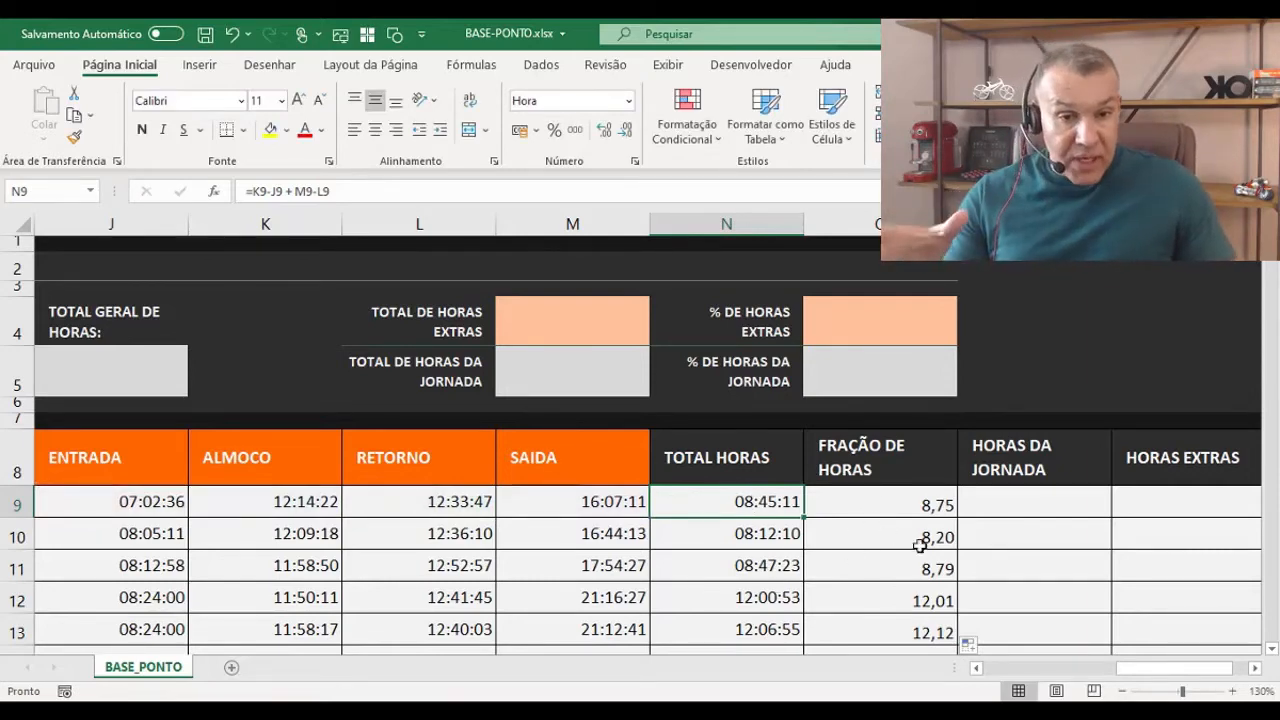
pyautogui.doubleClick(908, 503)
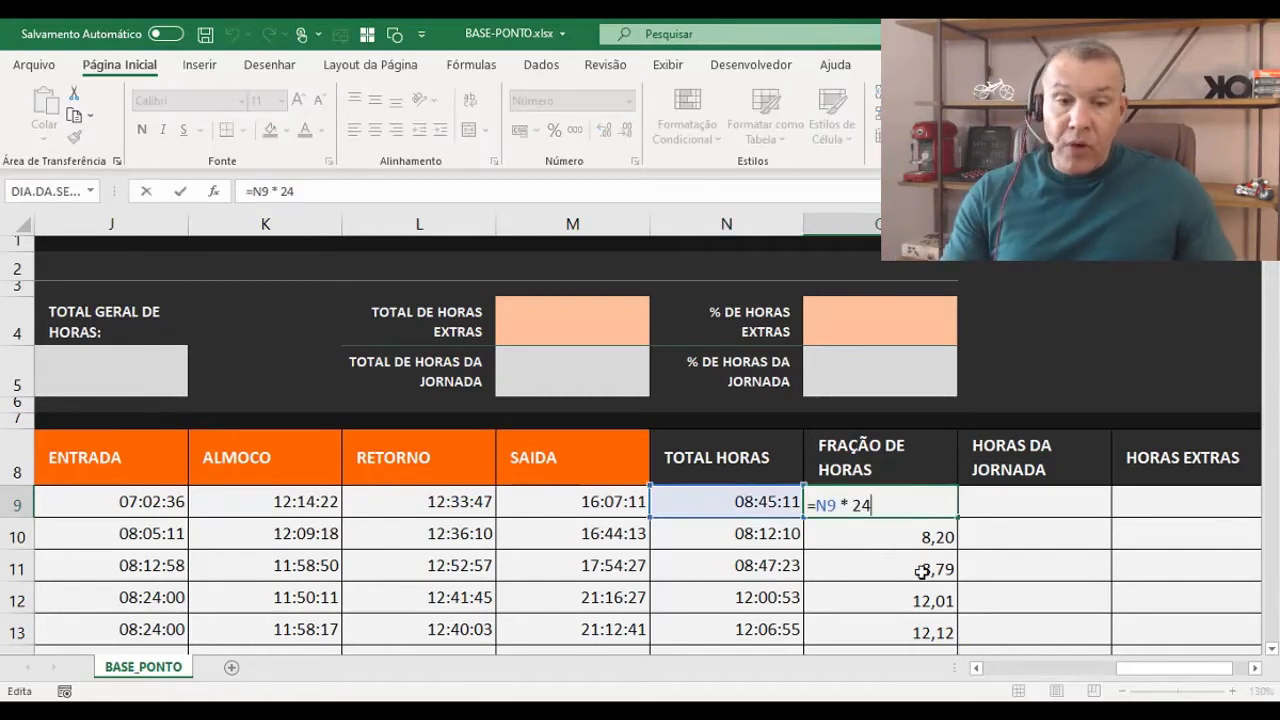
pyautogui.press('Escape')
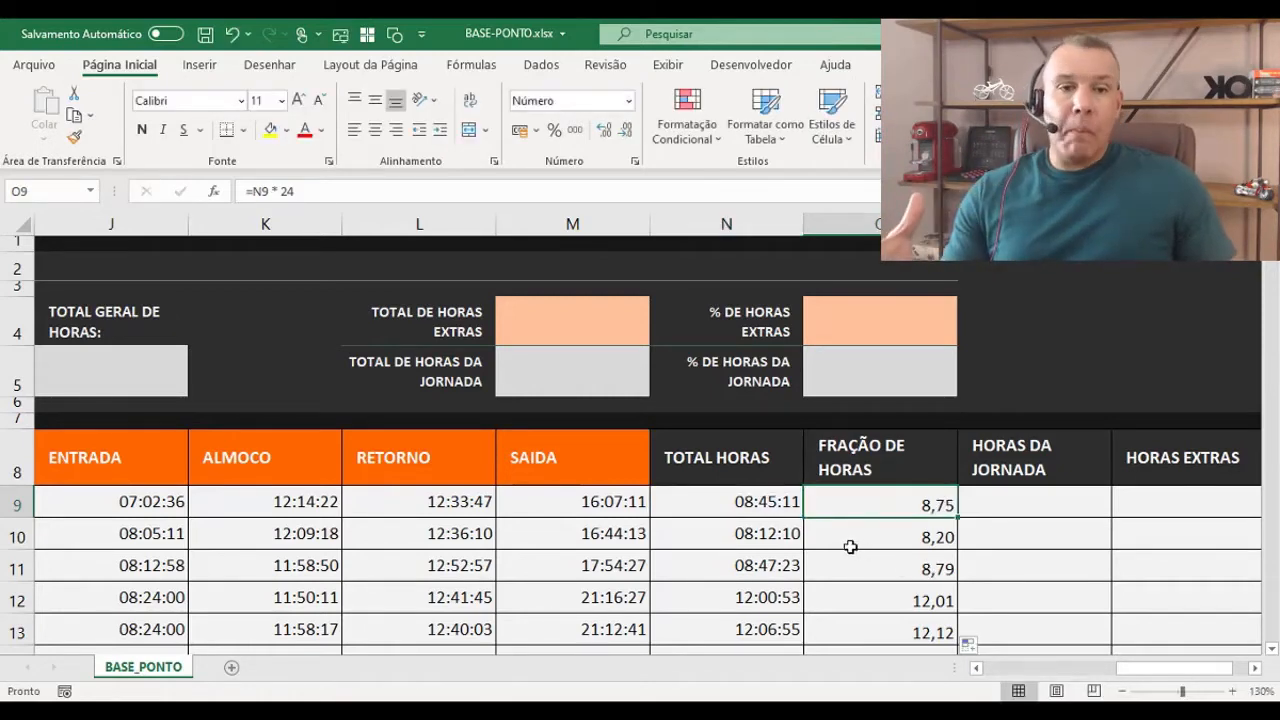
# - Compare the FRAÇÃO DE HORAS values in rows 9 and 22 with their empty HORAS DA JORNADA and HORAS EXTRAS cells
pyautogui.click(1082, 465)
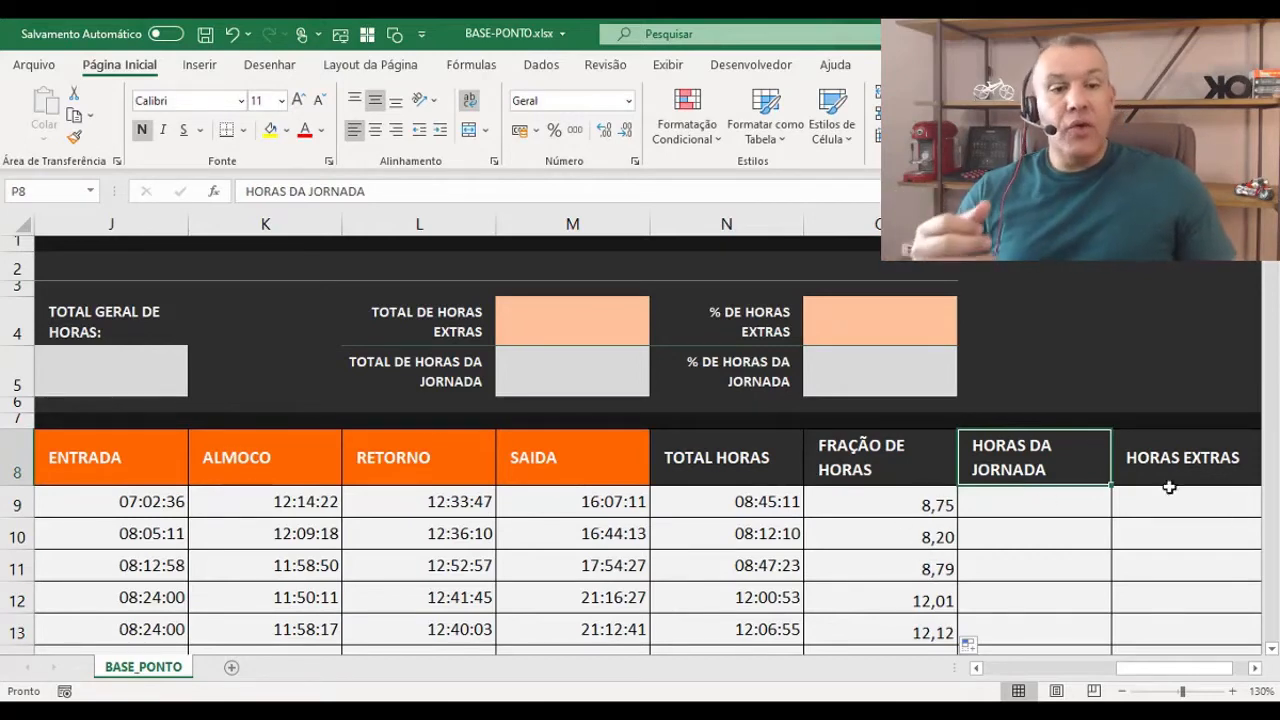
pyautogui.click(916, 508)
pyautogui.click(1036, 501)
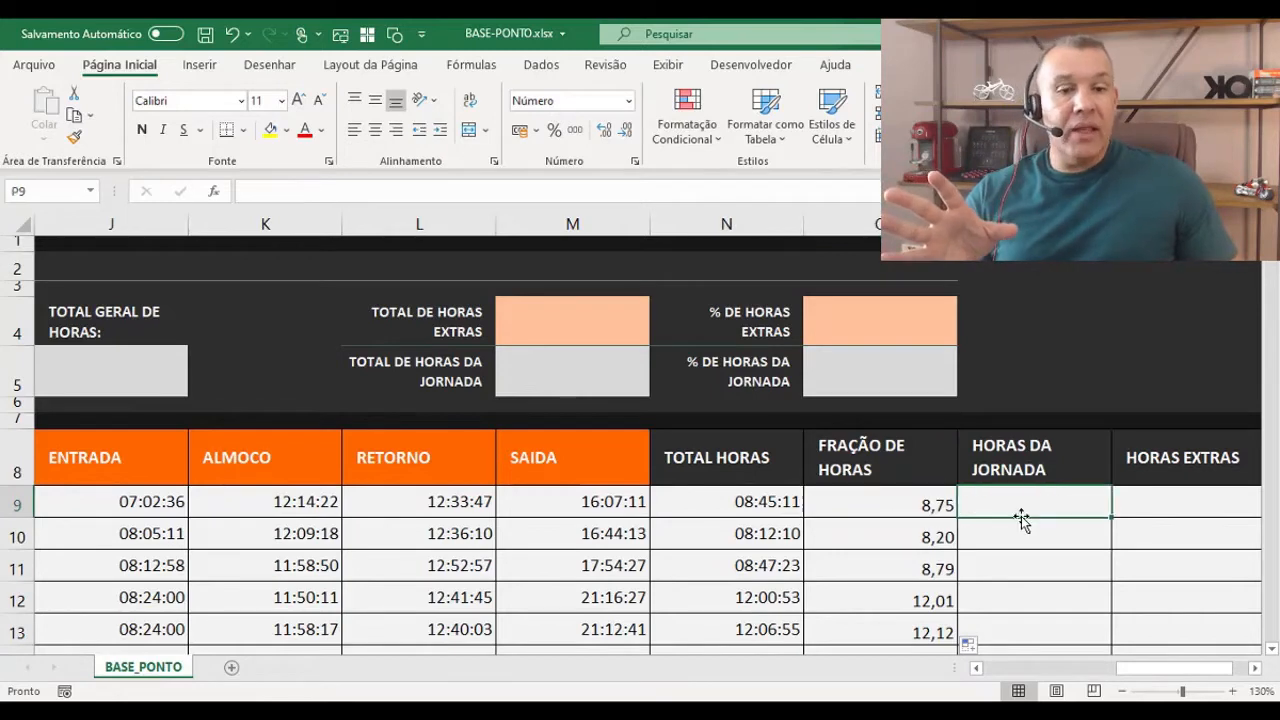
pyautogui.click(1179, 503)
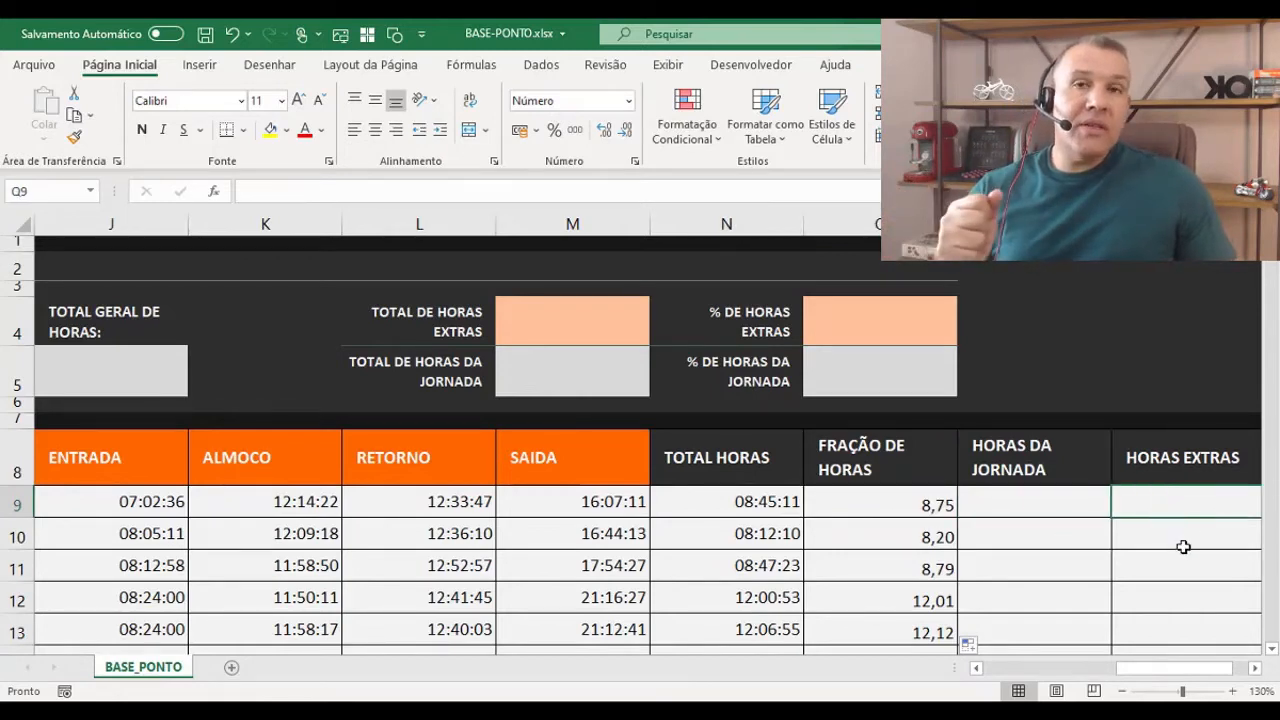
pyautogui.scroll(-4, 908, 555)
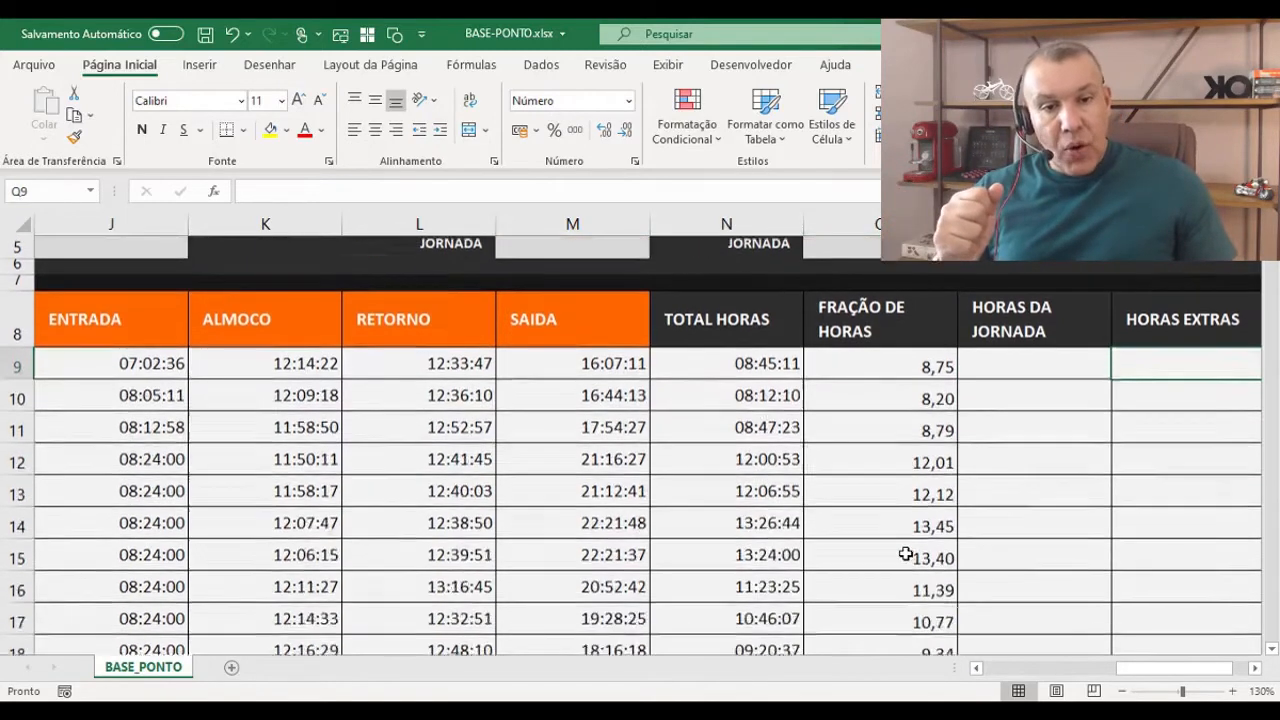
pyautogui.scroll(-1, 910, 556)
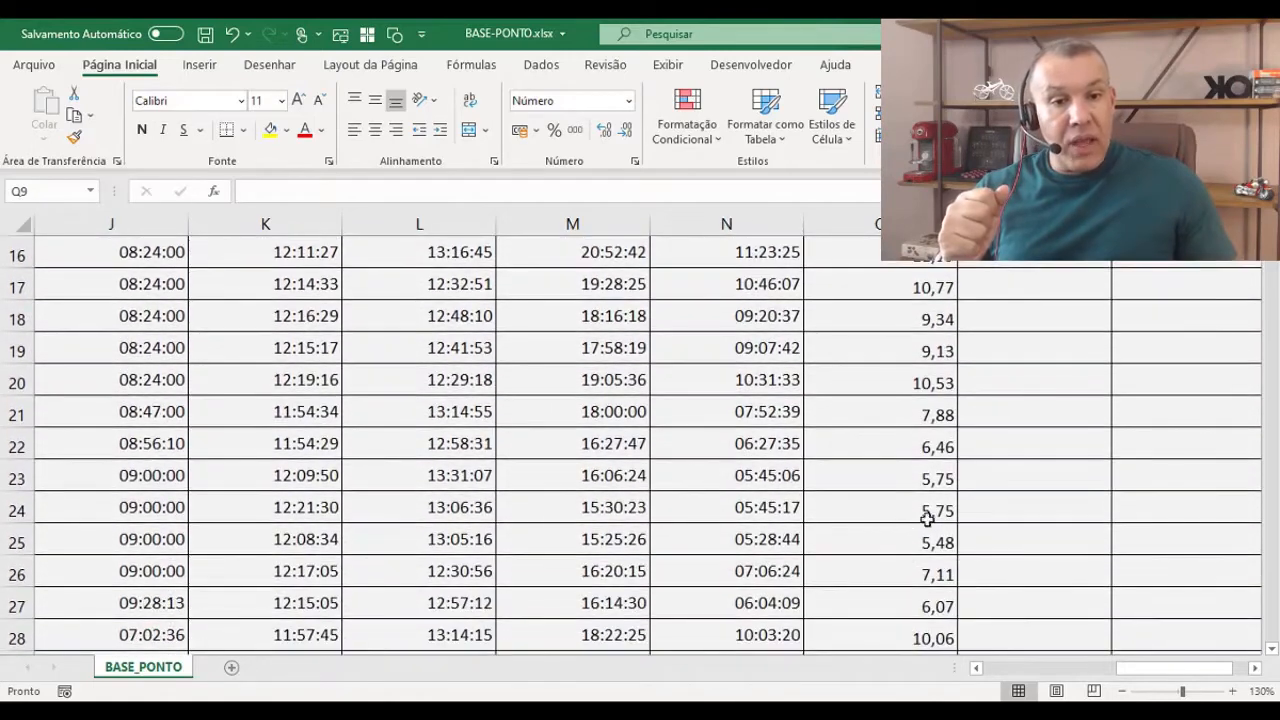
pyautogui.click(926, 449)
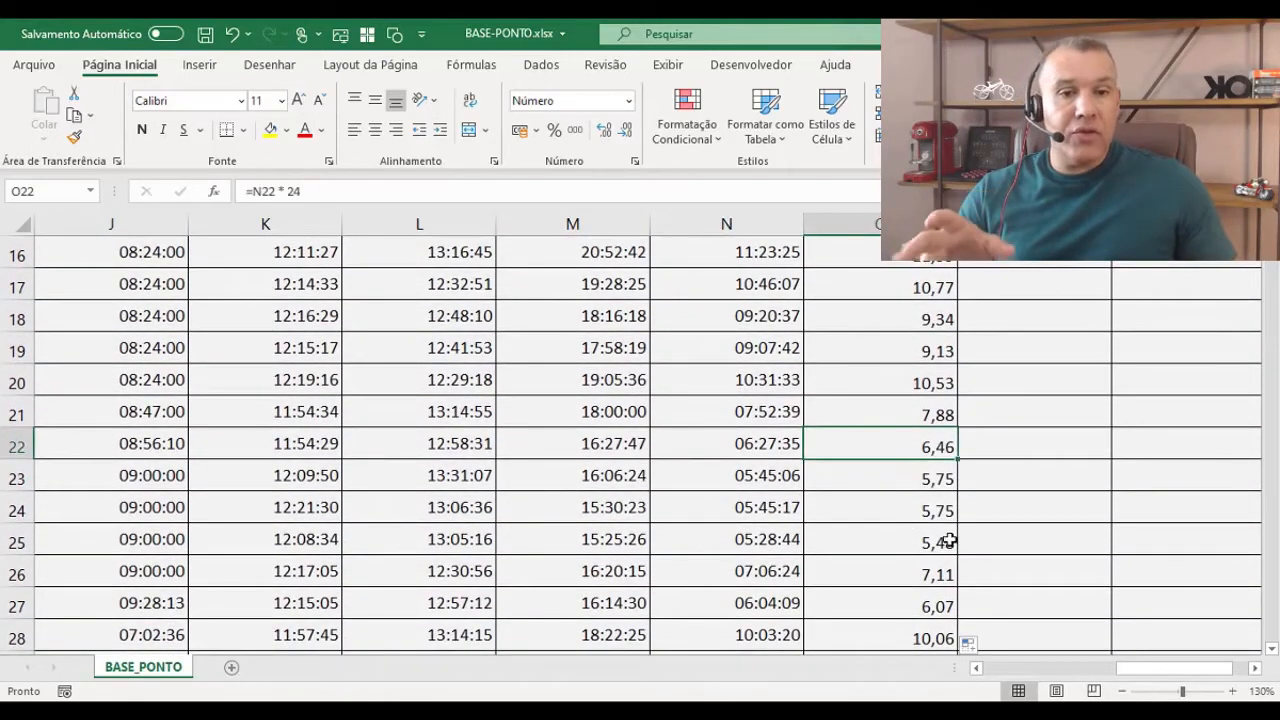
pyautogui.click(1025, 452)
pyautogui.click(1160, 449)
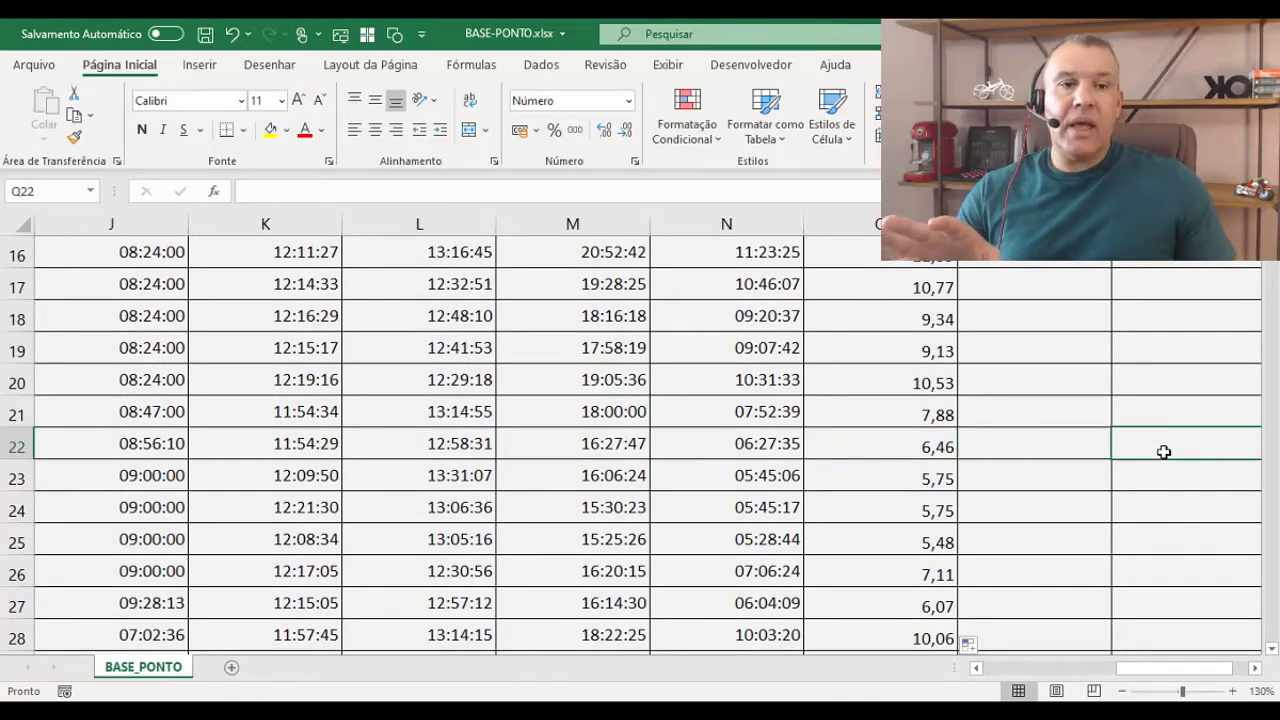
pyautogui.scroll(5, 1146, 477)
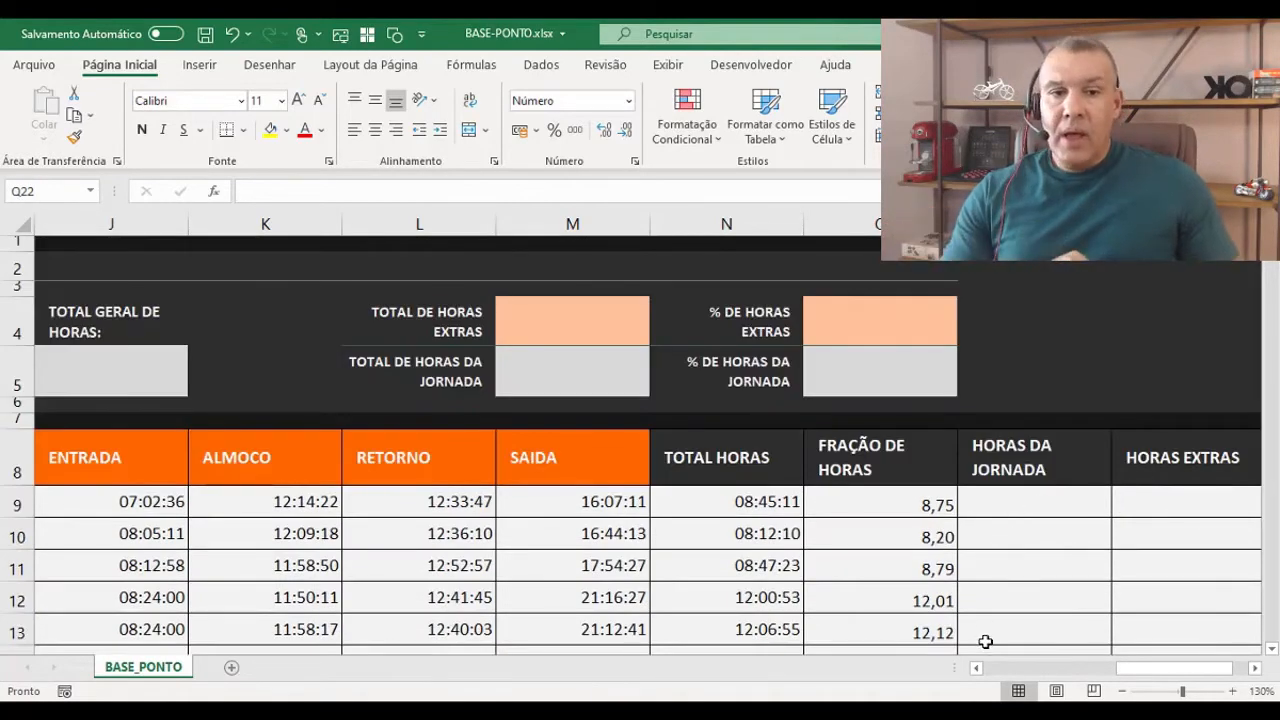
# - Calculate the regular hours in P9 with =SE(O9<=8;O9;8) and fill the formula down the HORAS DA JORNADA column
pyautogui.click(1023, 503)
pyautogui.write('=se')
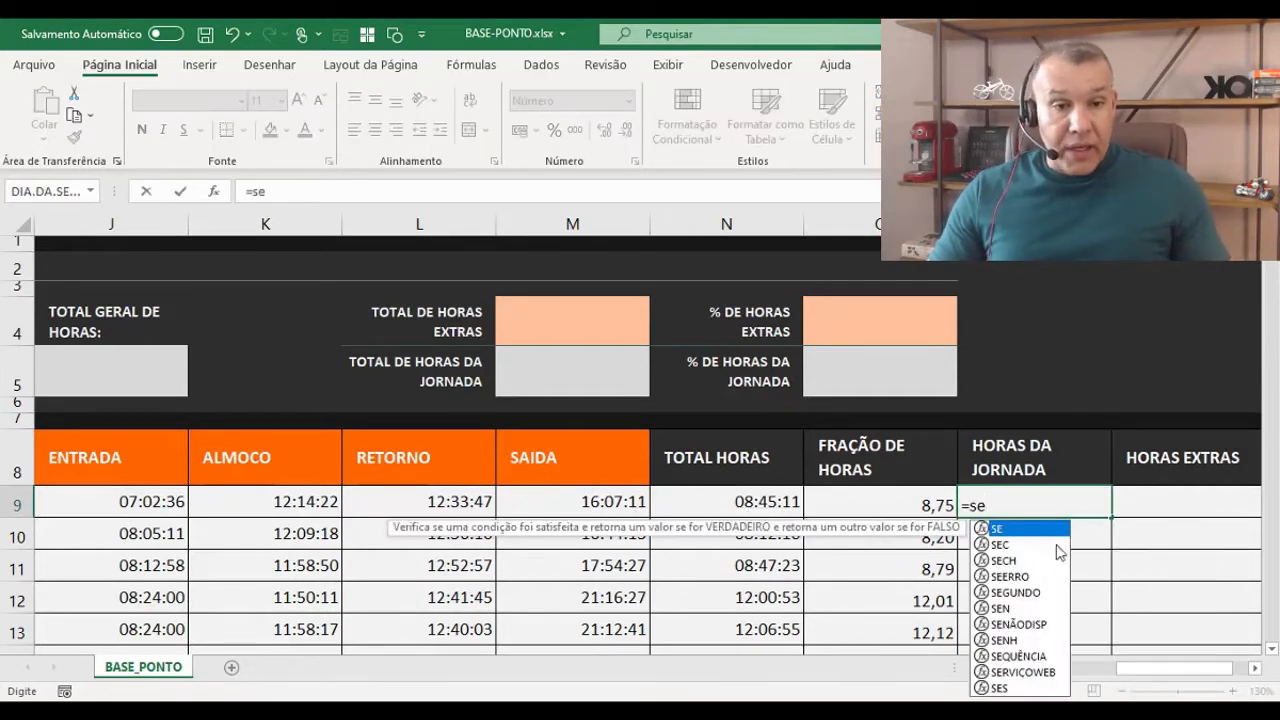
pyautogui.press('Tab')
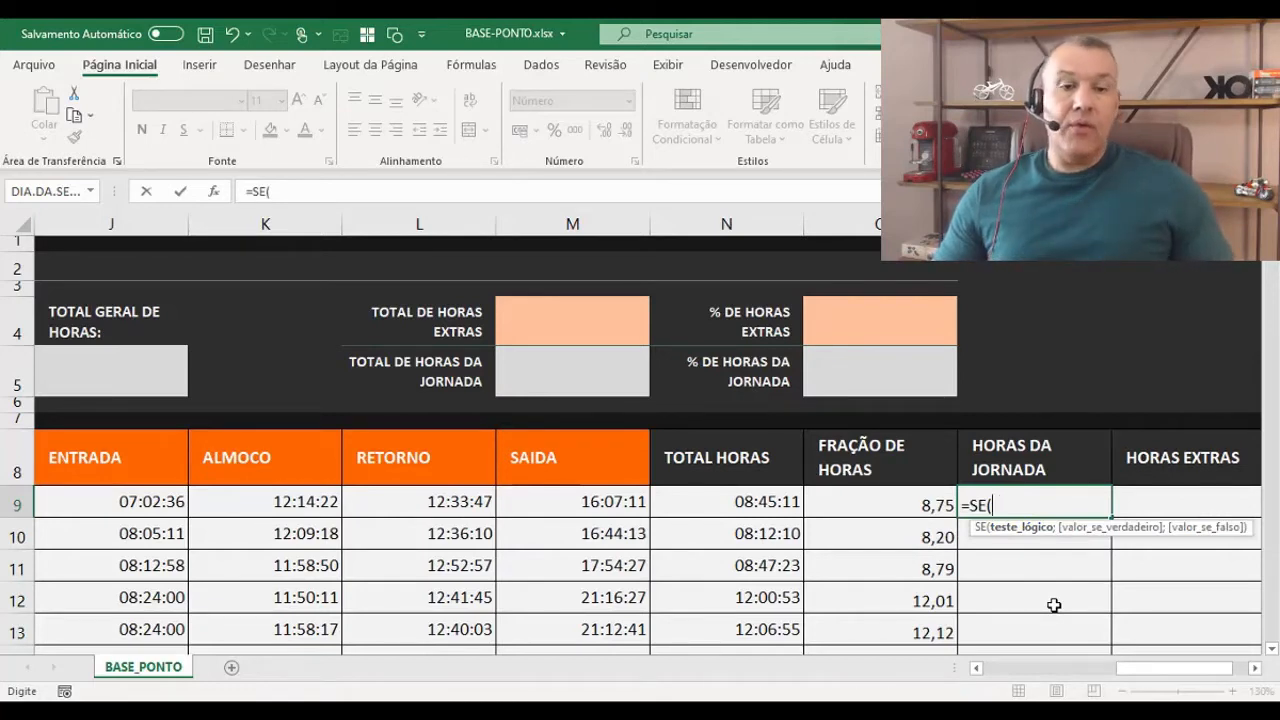
pyautogui.click(911, 506)
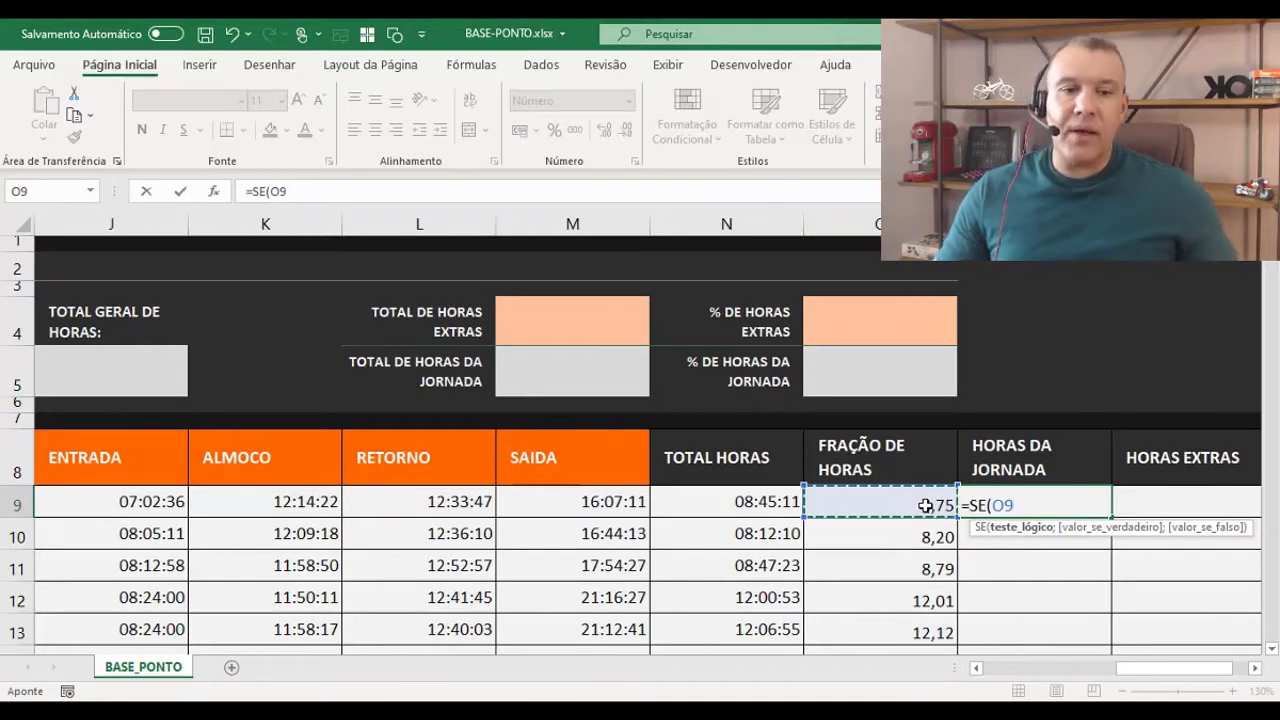
pyautogui.write('<=8')
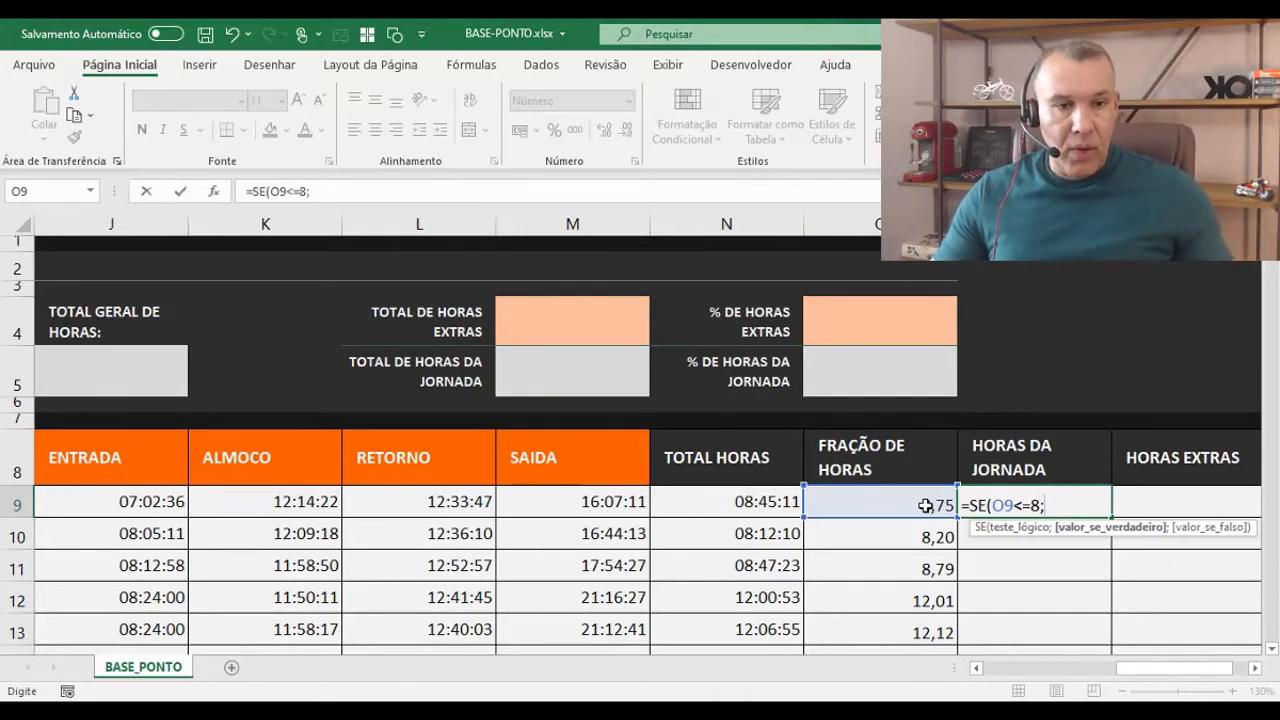
pyautogui.write(';')
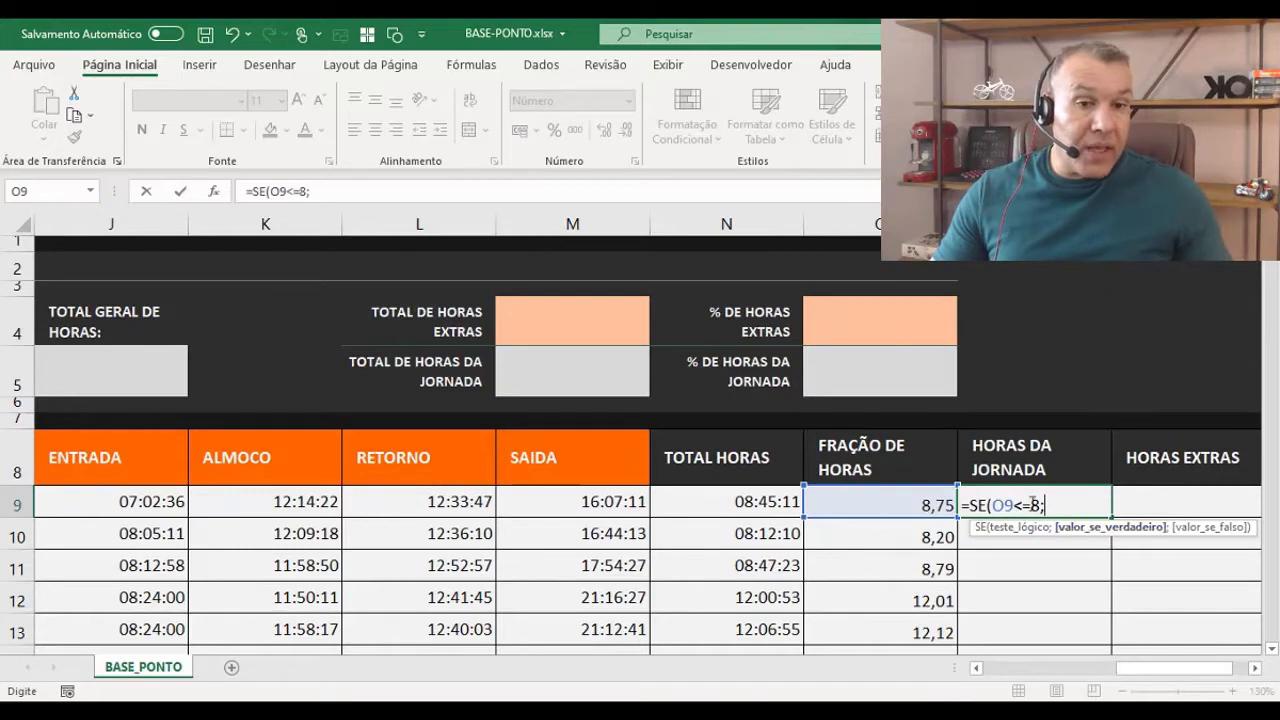
pyautogui.click(905, 515)
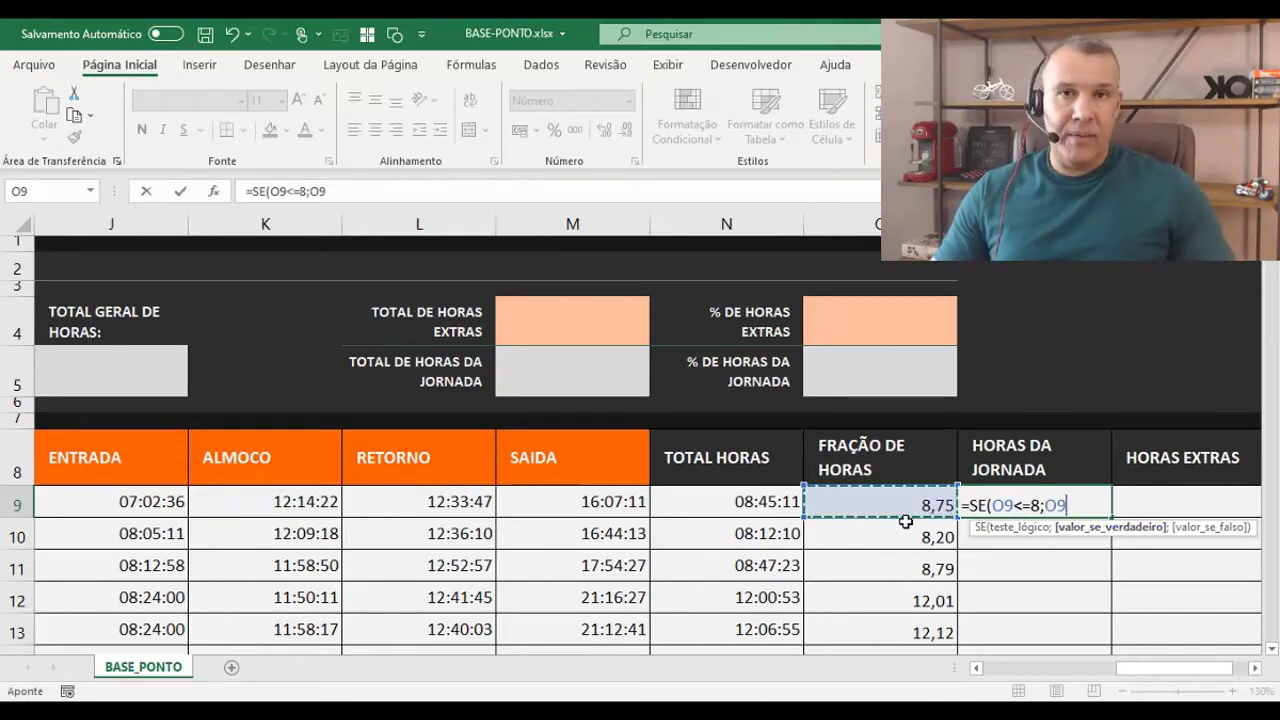
pyautogui.write(';p')
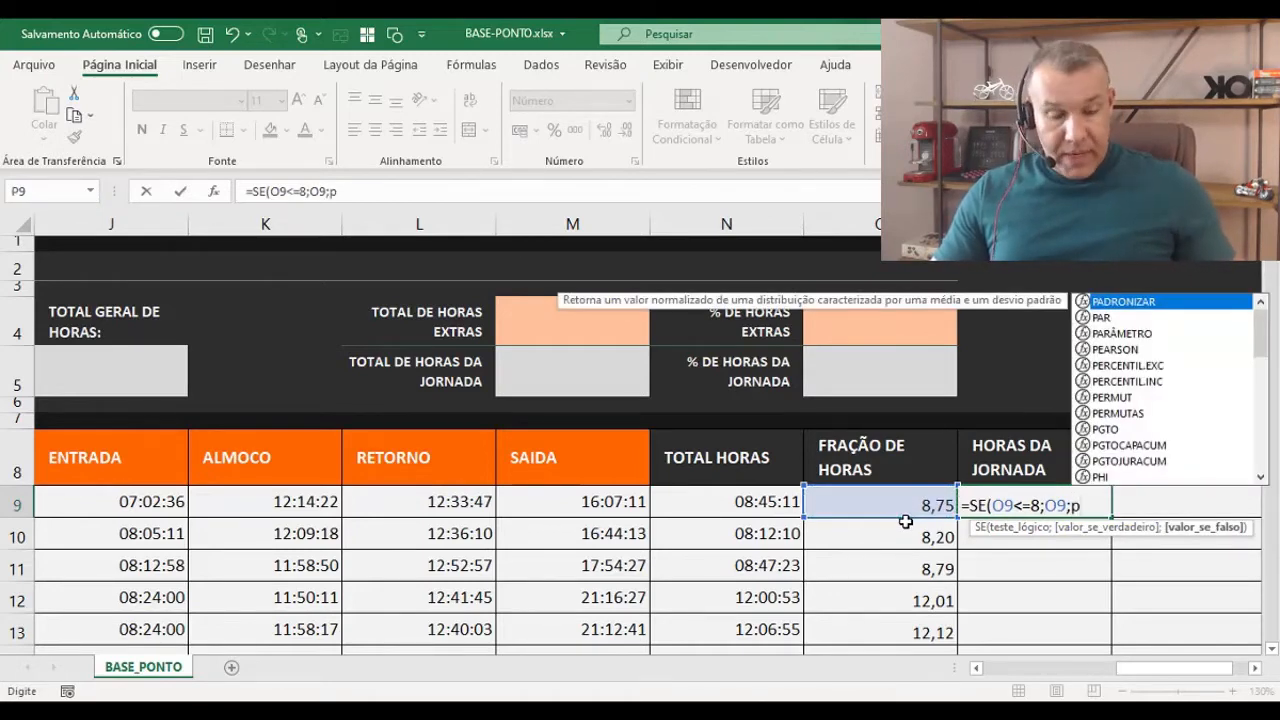
pyautogui.press('BackSpace')
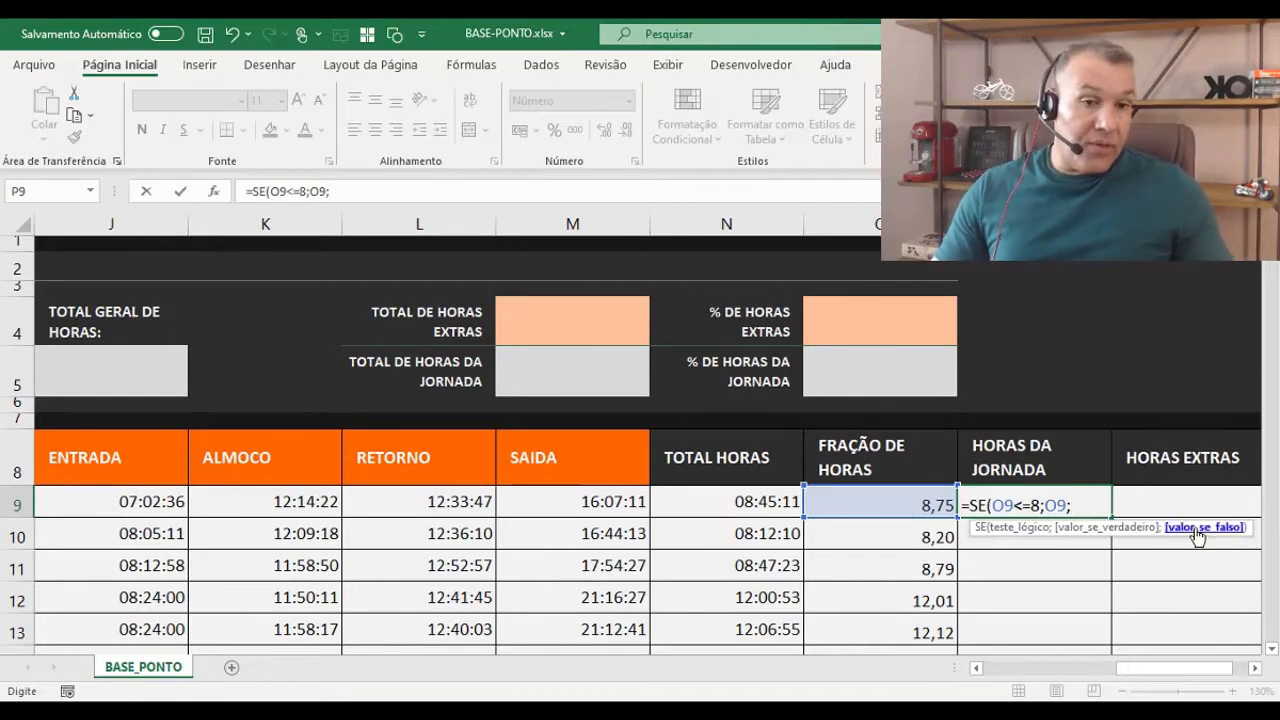
pyautogui.write('8')
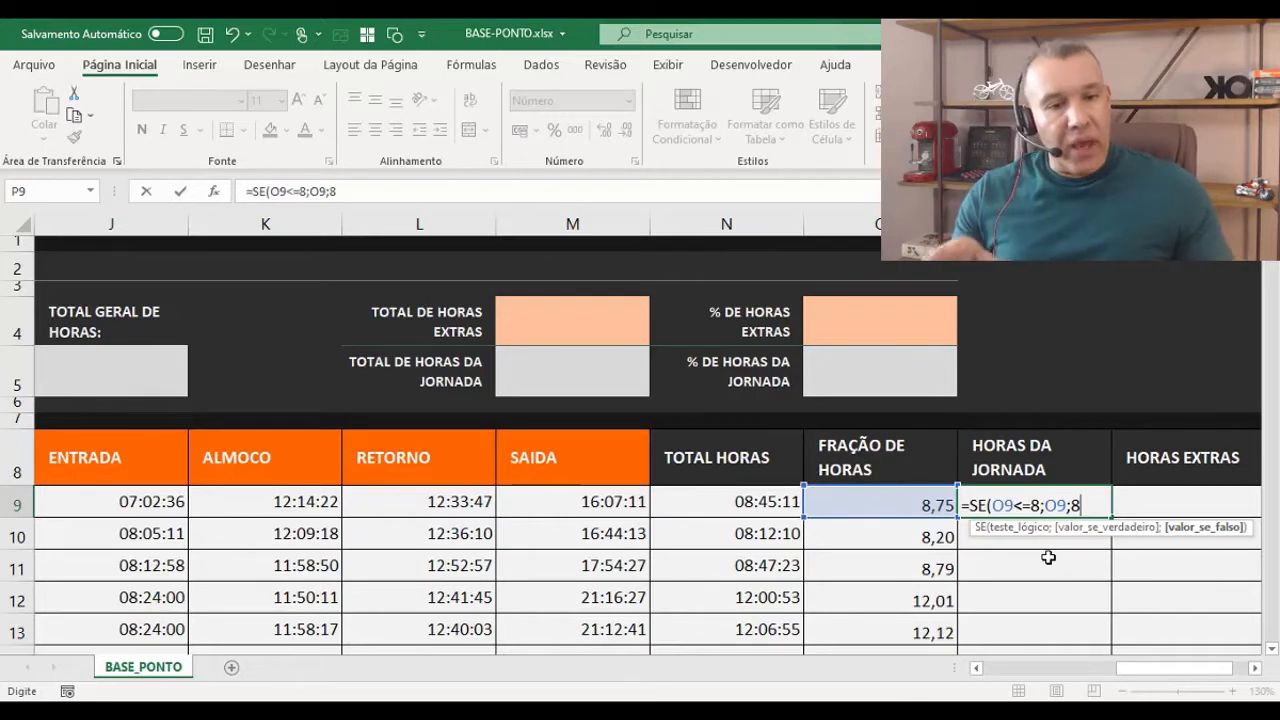
pyautogui.doubleClick(1062, 505)
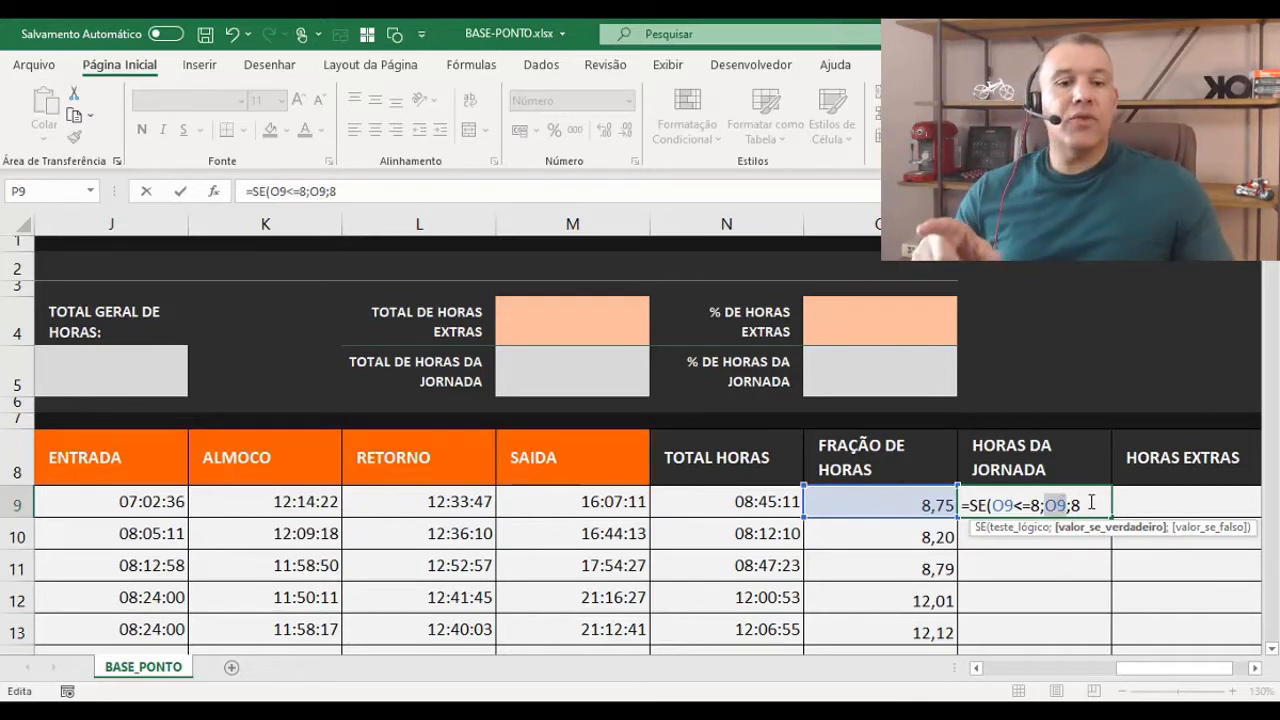
pyautogui.click(1091, 503)
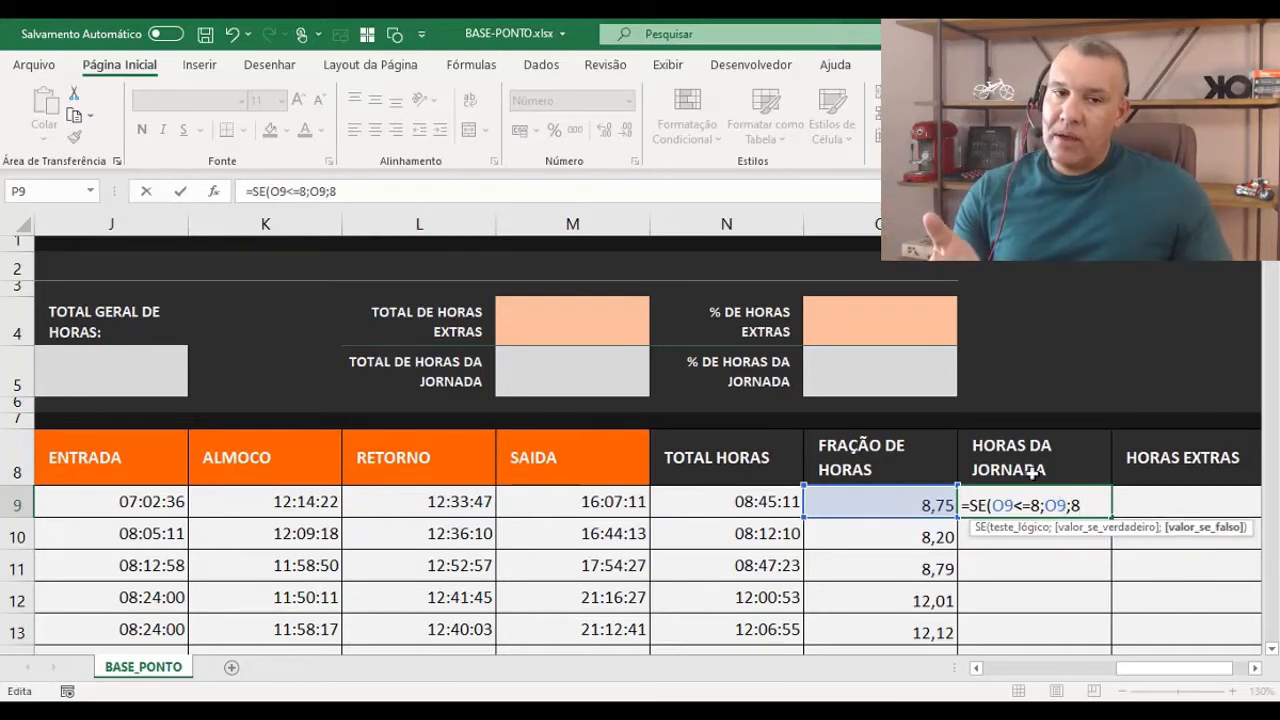
pyautogui.press('Return')
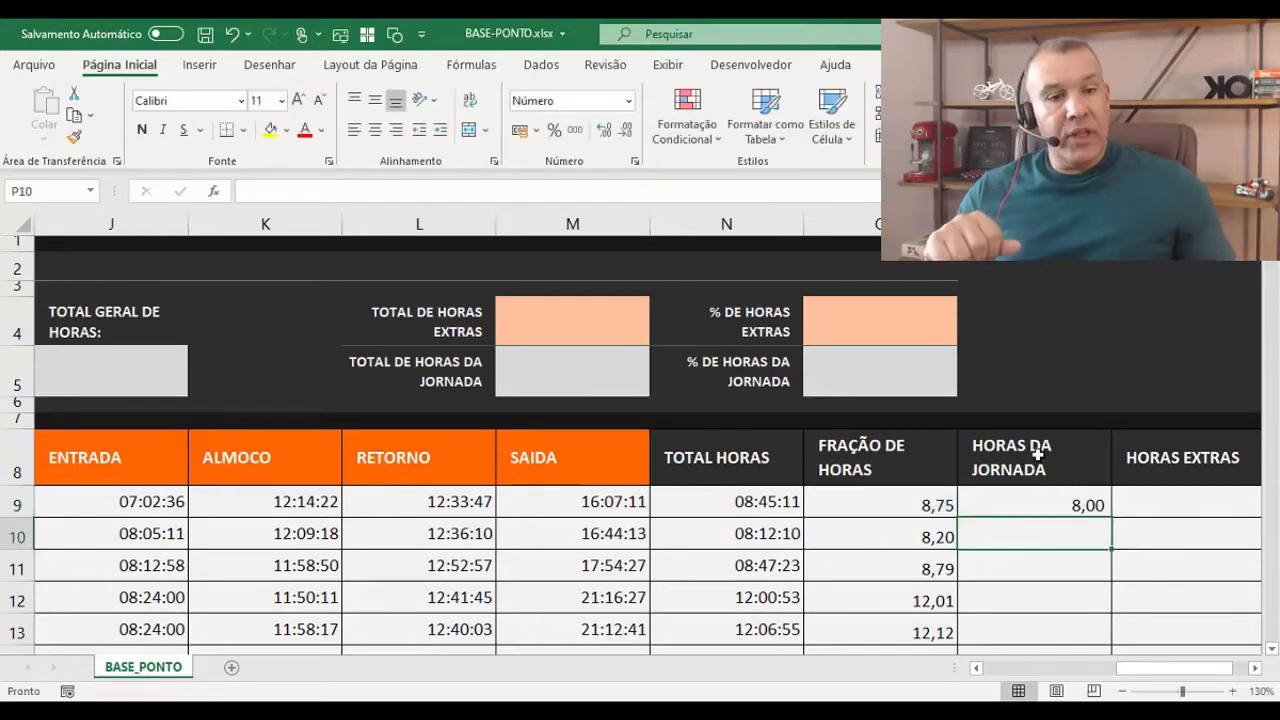
pyautogui.click(1085, 505)
pyautogui.doubleClick(1112, 517)
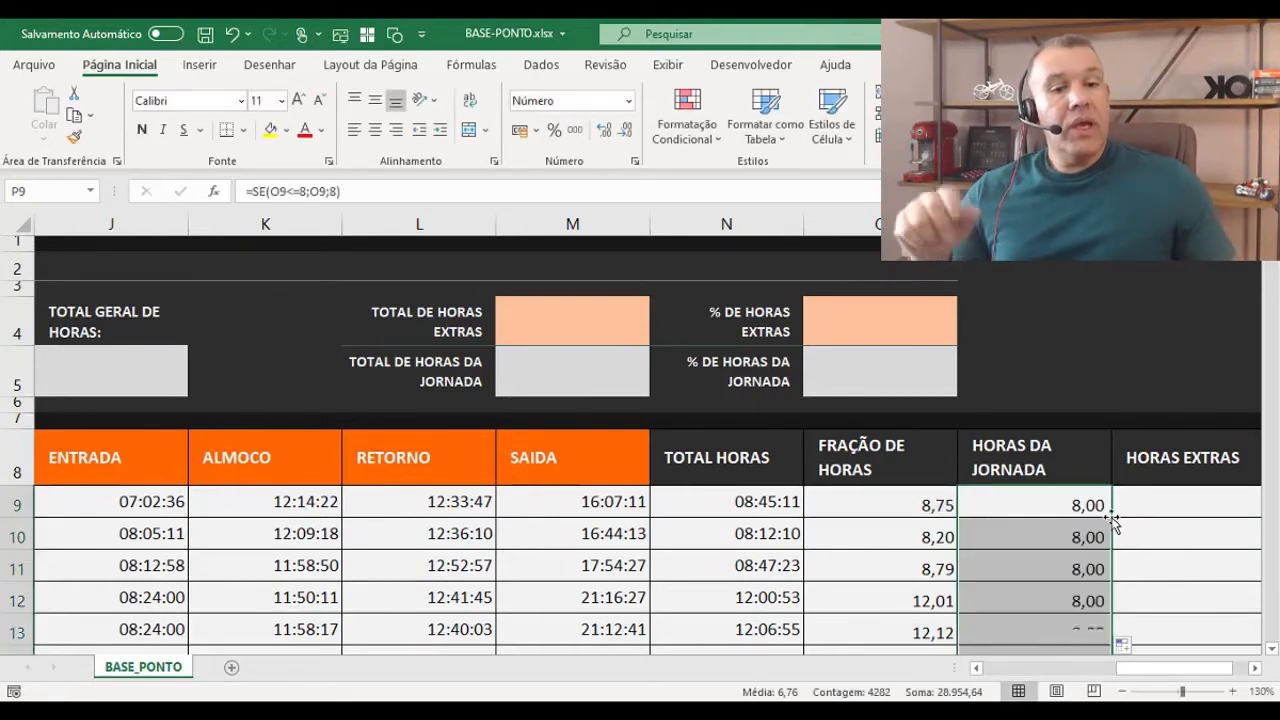
# - Compare the HORAS DA JORNADA results with the FRAÇÃO DE HORAS values for records above and below 8 hours
pyautogui.click(1080, 536)
pyautogui.moveTo(935, 499); pyautogui.dragTo(930, 645)
pyautogui.click(1065, 554)
pyautogui.scroll(-5, 1056, 591)
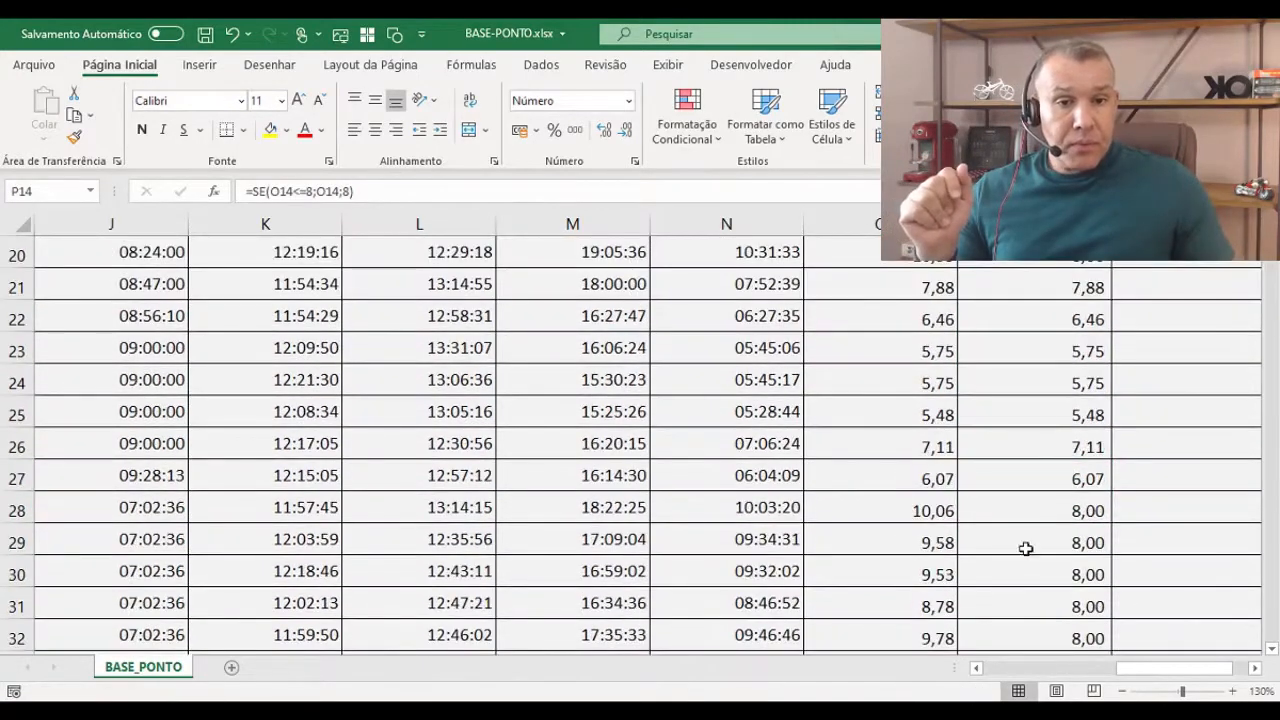
pyautogui.moveTo(920, 410); pyautogui.dragTo(937, 505)
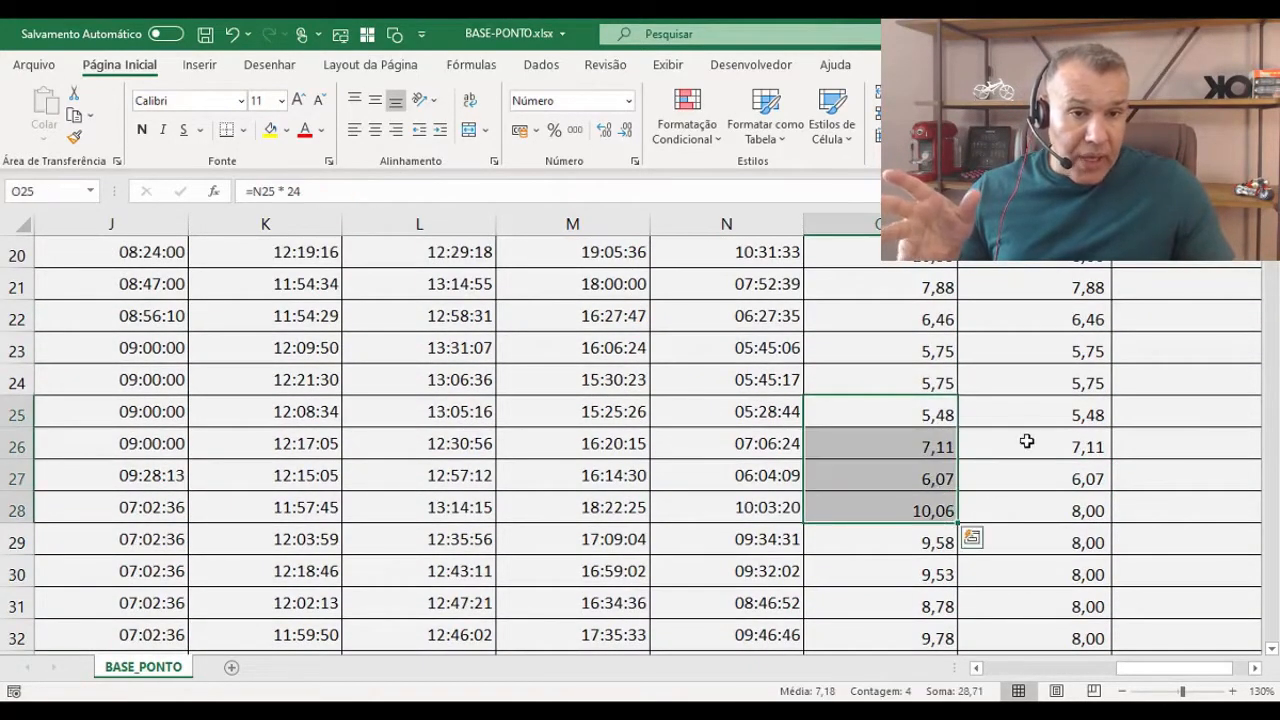
pyautogui.moveTo(1027, 419); pyautogui.dragTo(1021, 480)
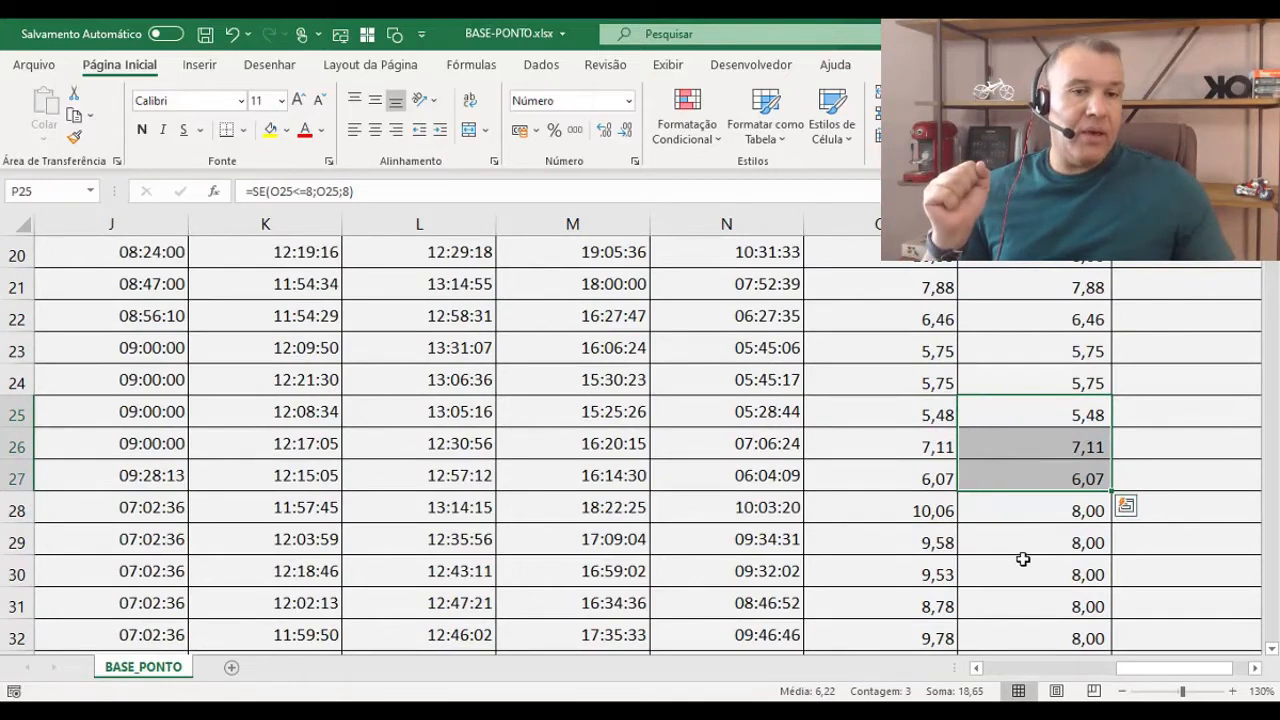
pyautogui.scroll(6, 1023, 557)
pyautogui.click(1036, 500)
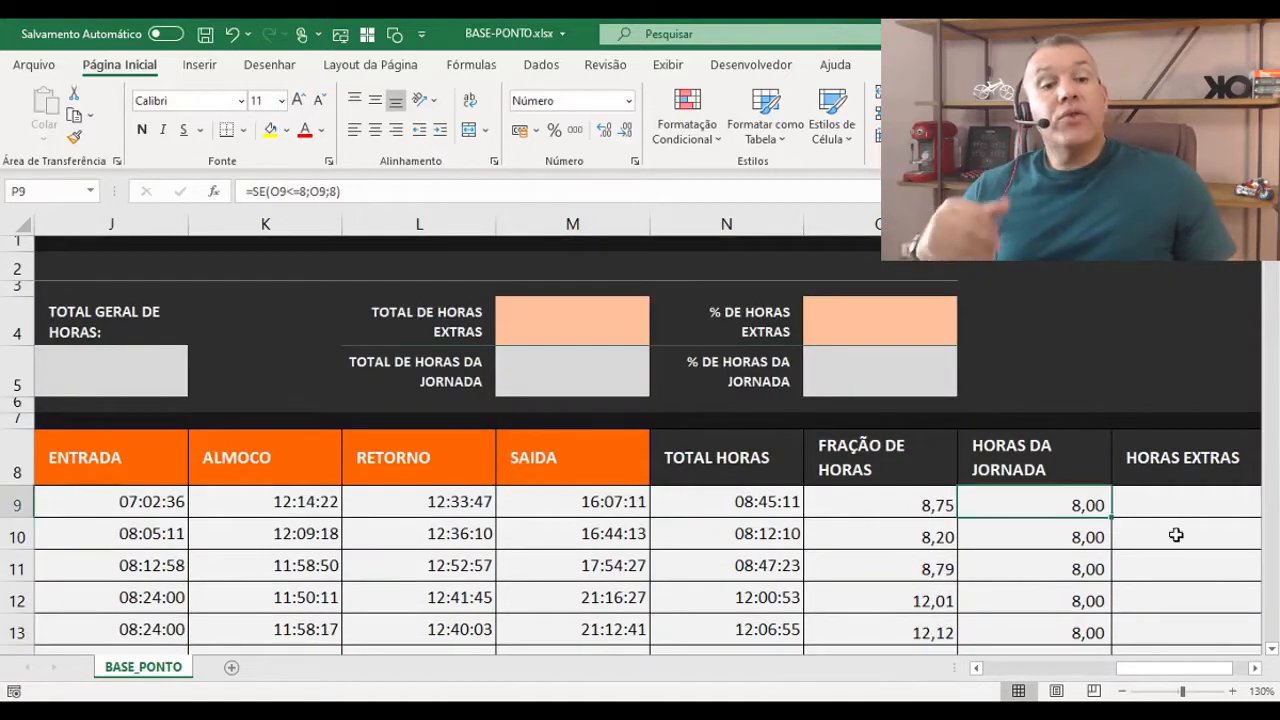
# - Calculate the overtime in Q9 with =SE(O9>8;O9-8;0) and fill the formula down the HORAS EXTRAS column
pyautogui.click(1256, 676)
pyautogui.click(1055, 507)
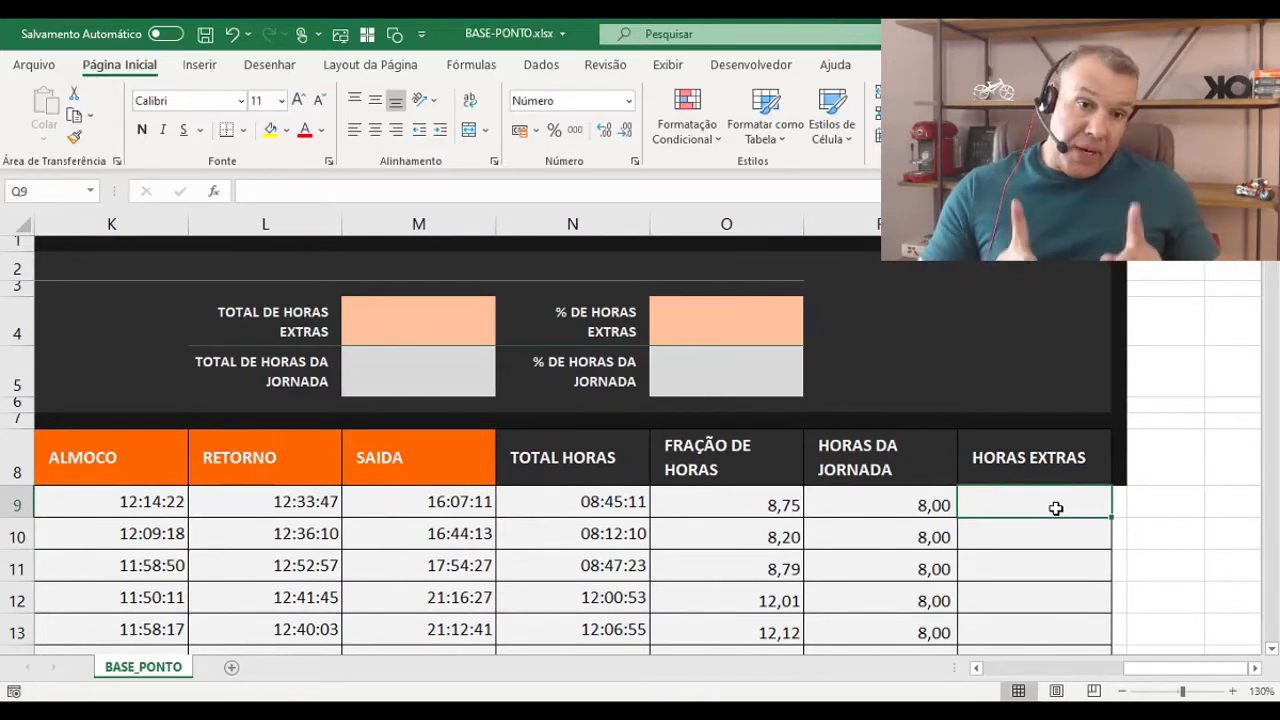
pyautogui.write('=se')
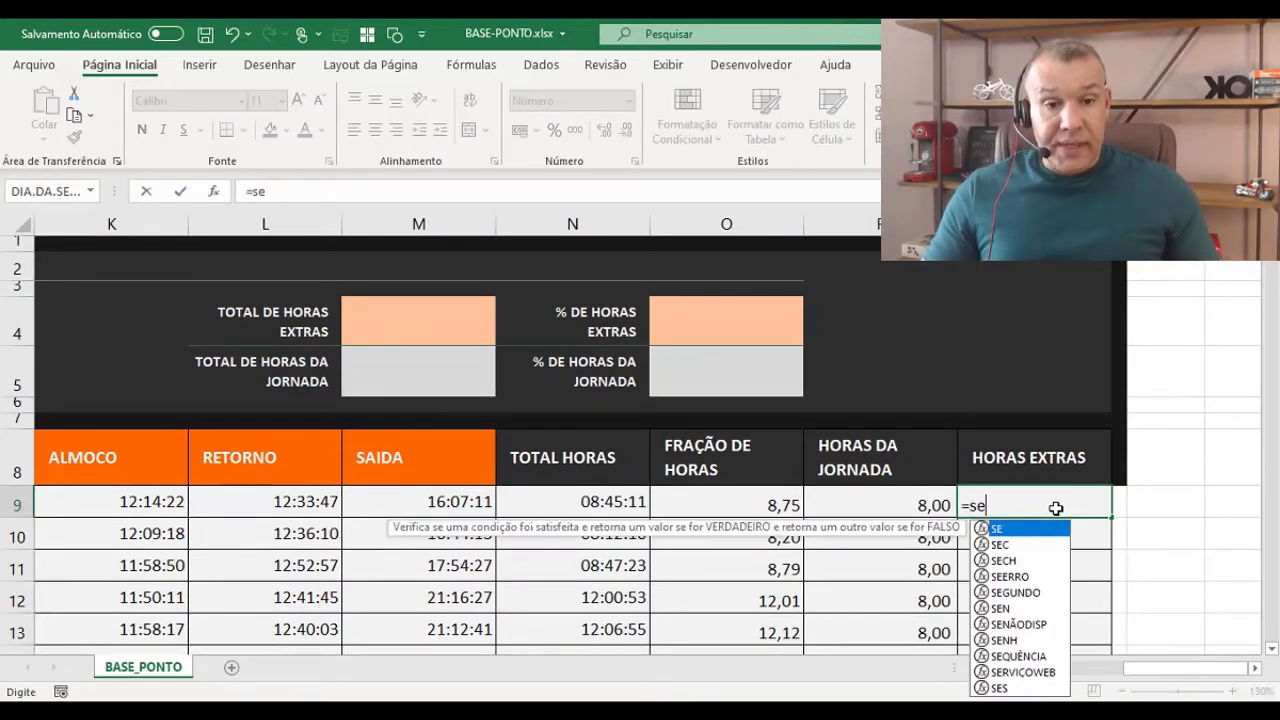
pyautogui.press('Tab')
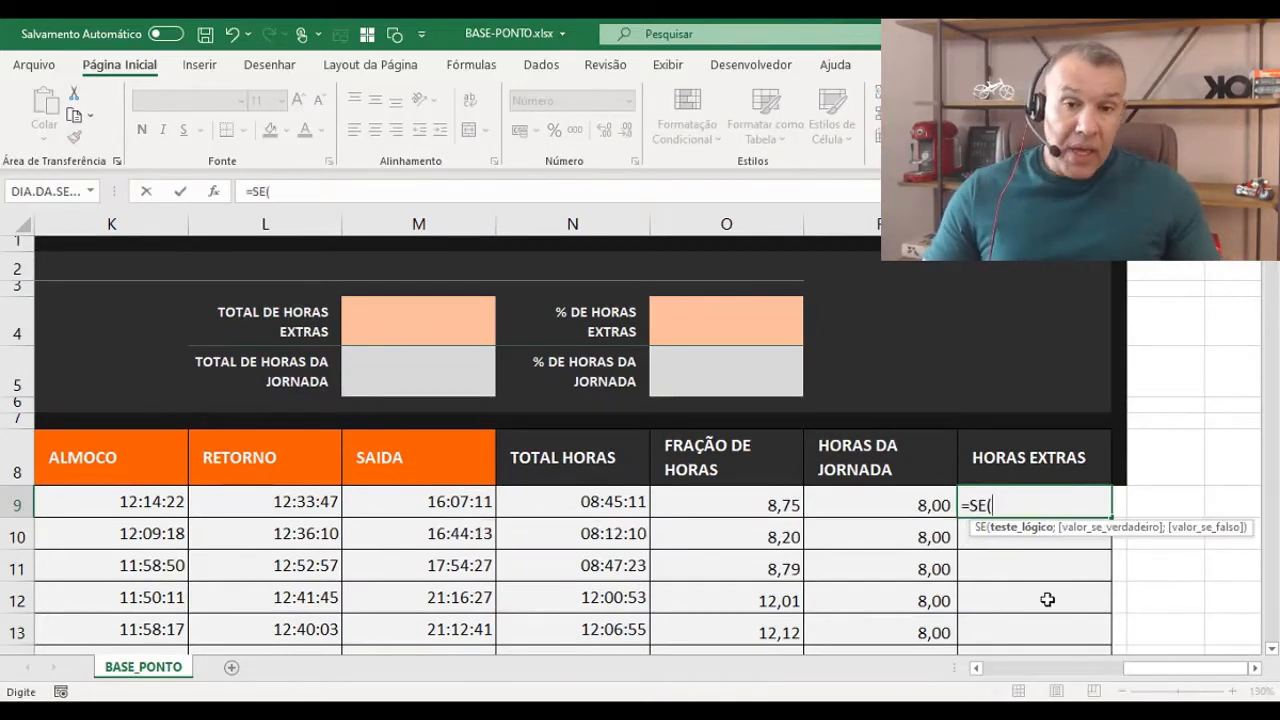
pyautogui.click(720, 497)
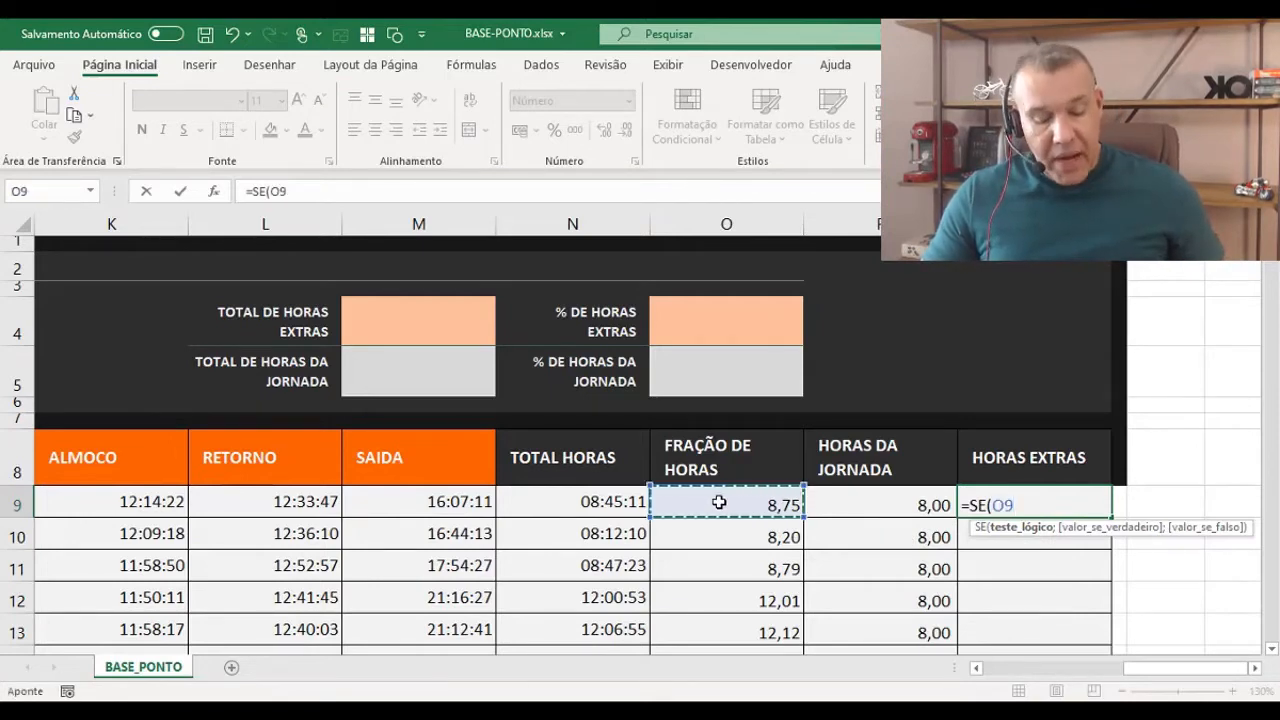
pyautogui.write('>')
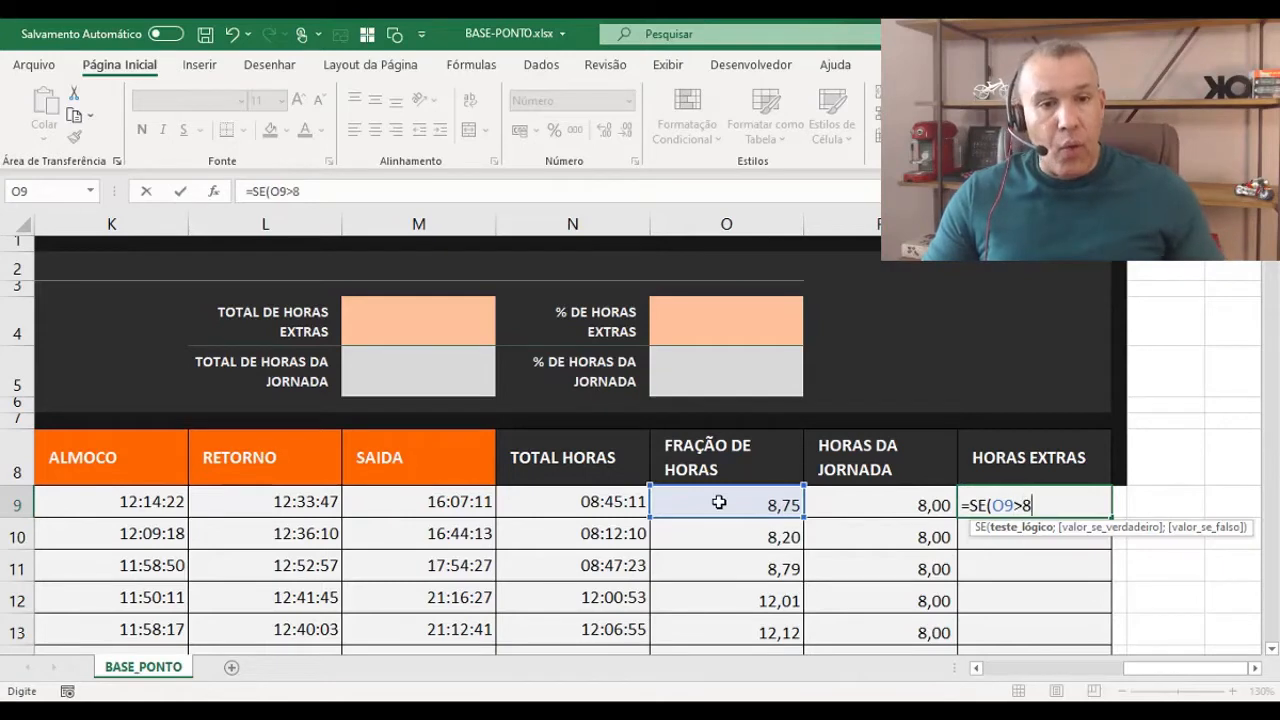
pyautogui.write('8;')
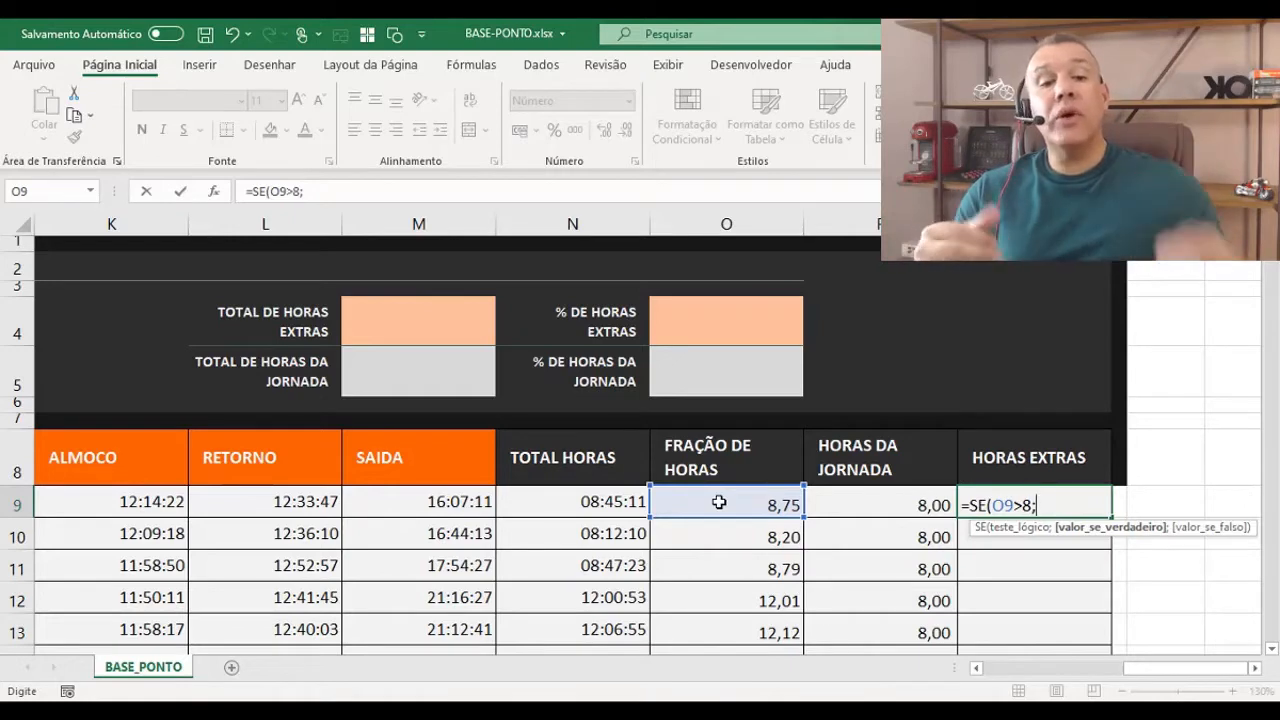
pyautogui.click(719, 500)
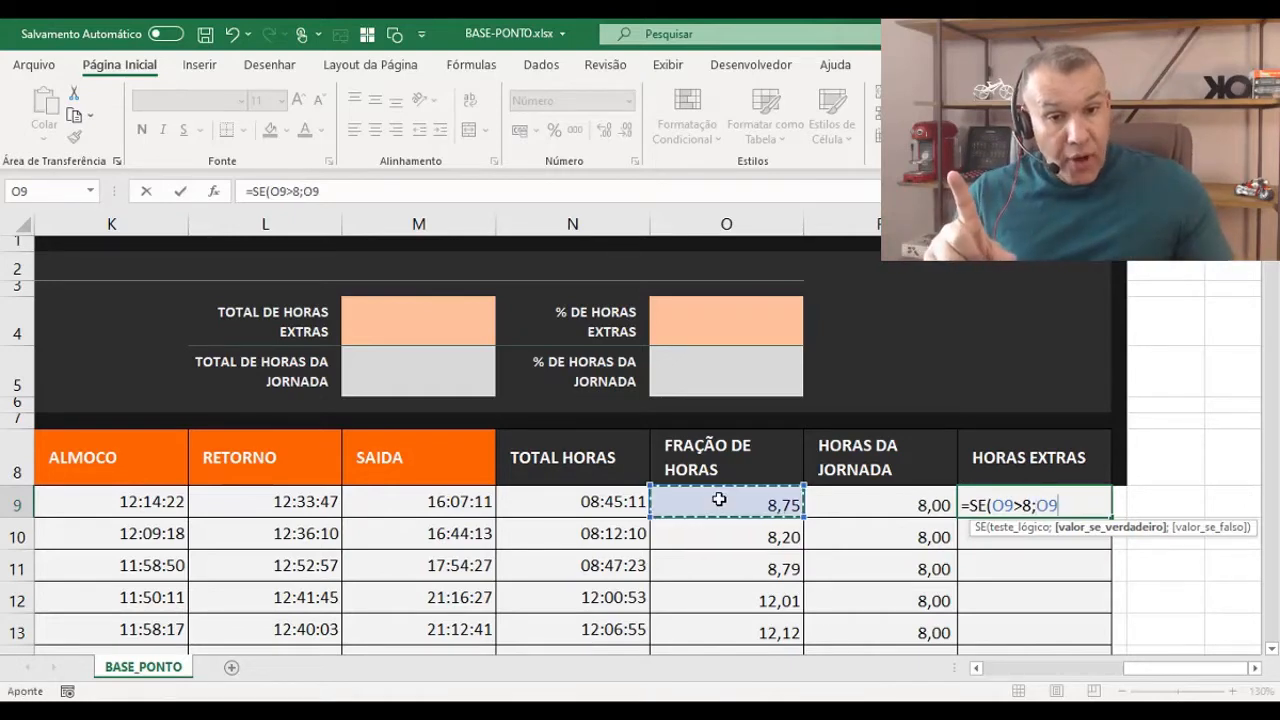
pyautogui.write('-8')
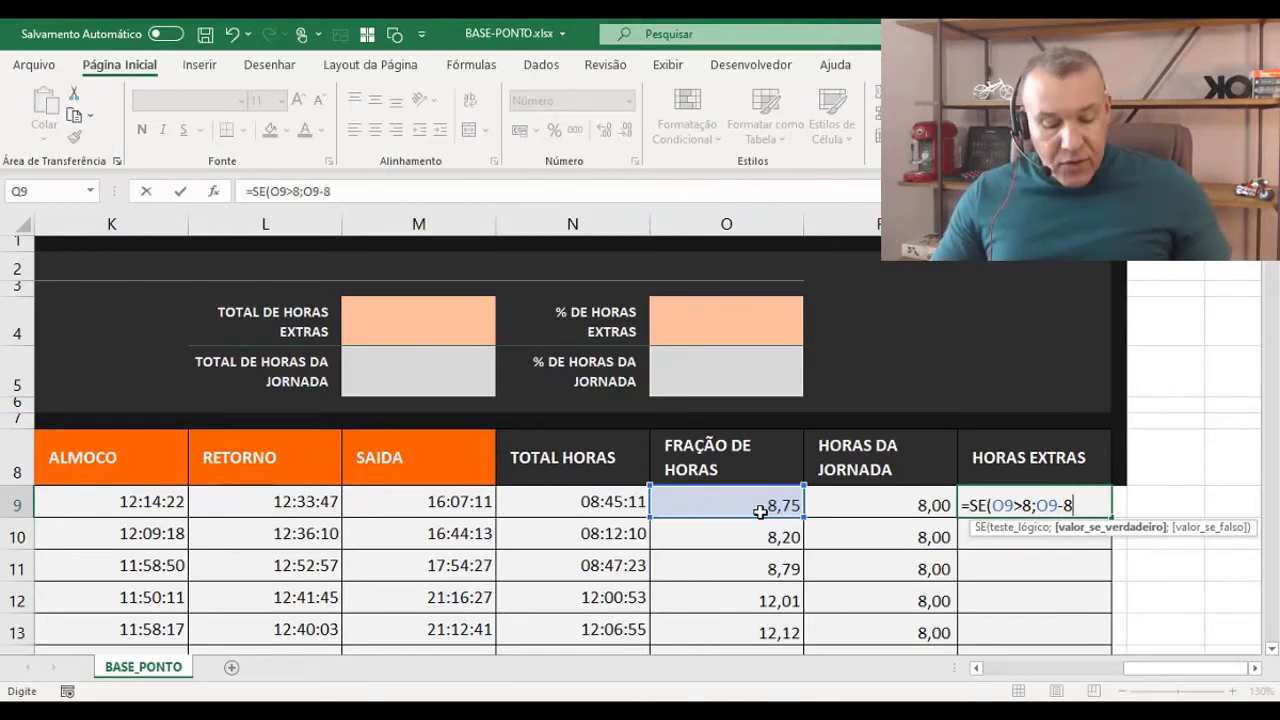
pyautogui.write(';')
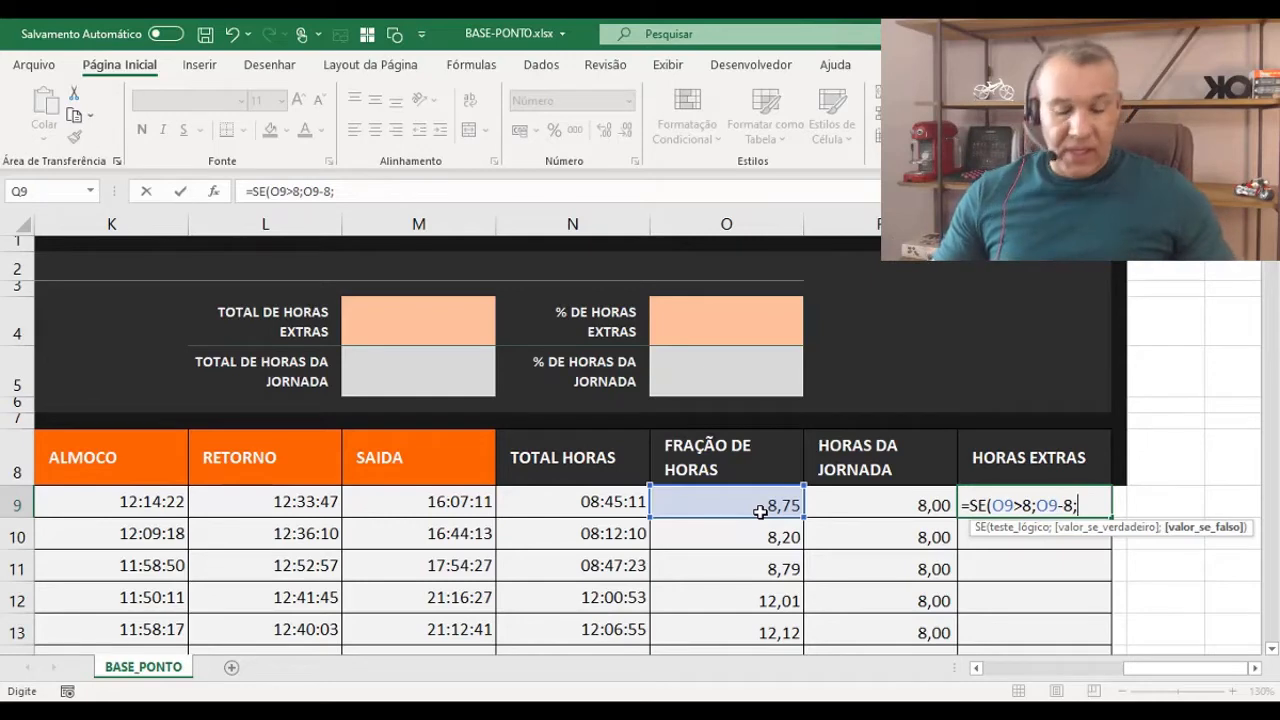
pyautogui.write('0')
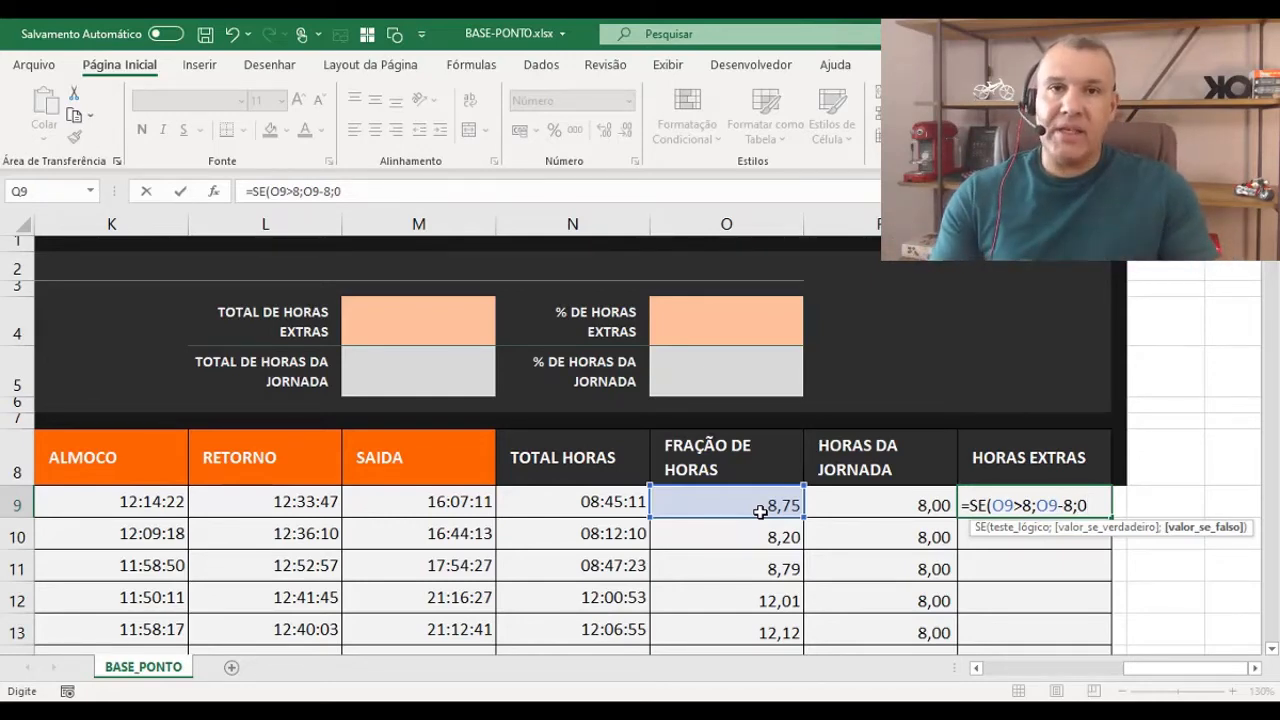
pyautogui.press('Return')
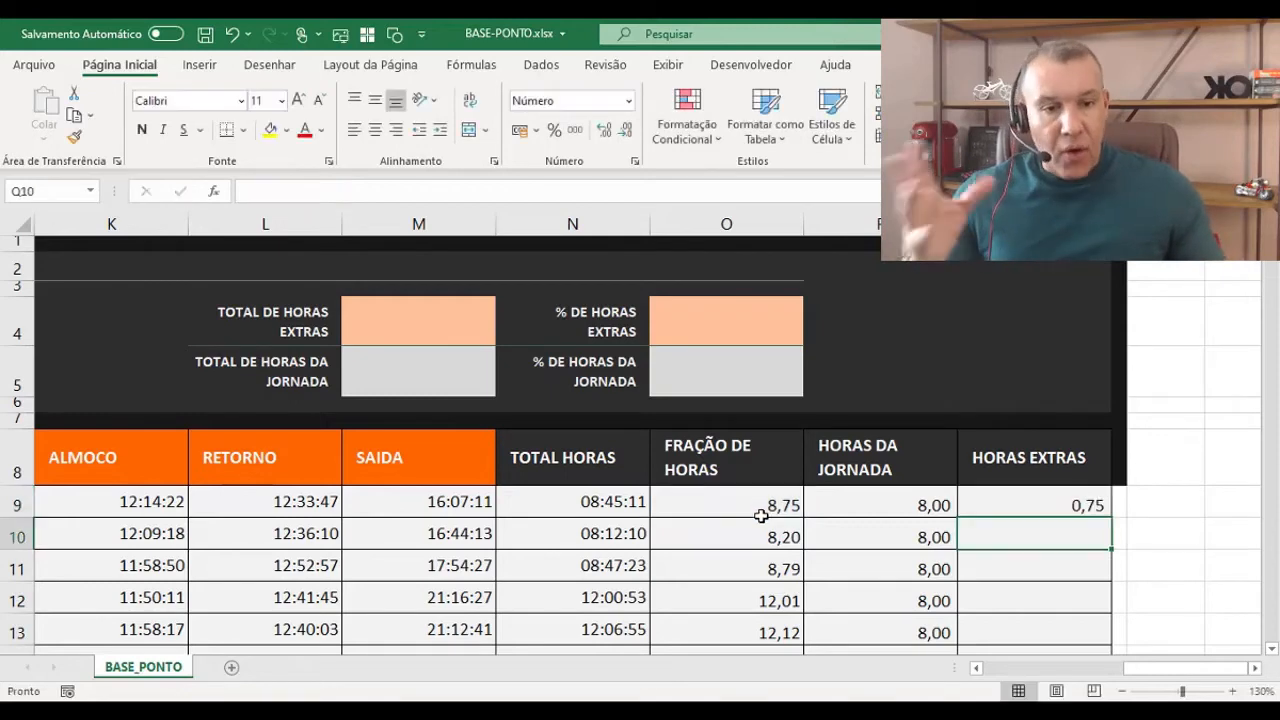
pyautogui.click(1049, 504)
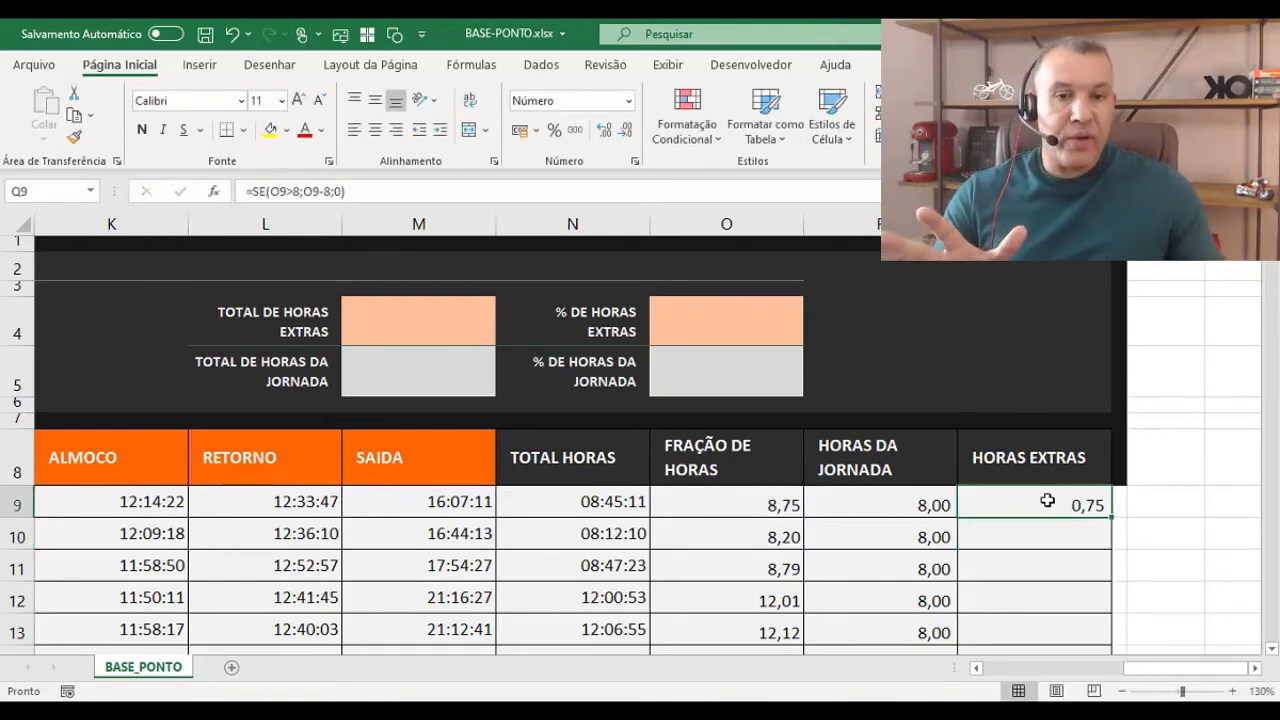
pyautogui.doubleClick(1113, 517)
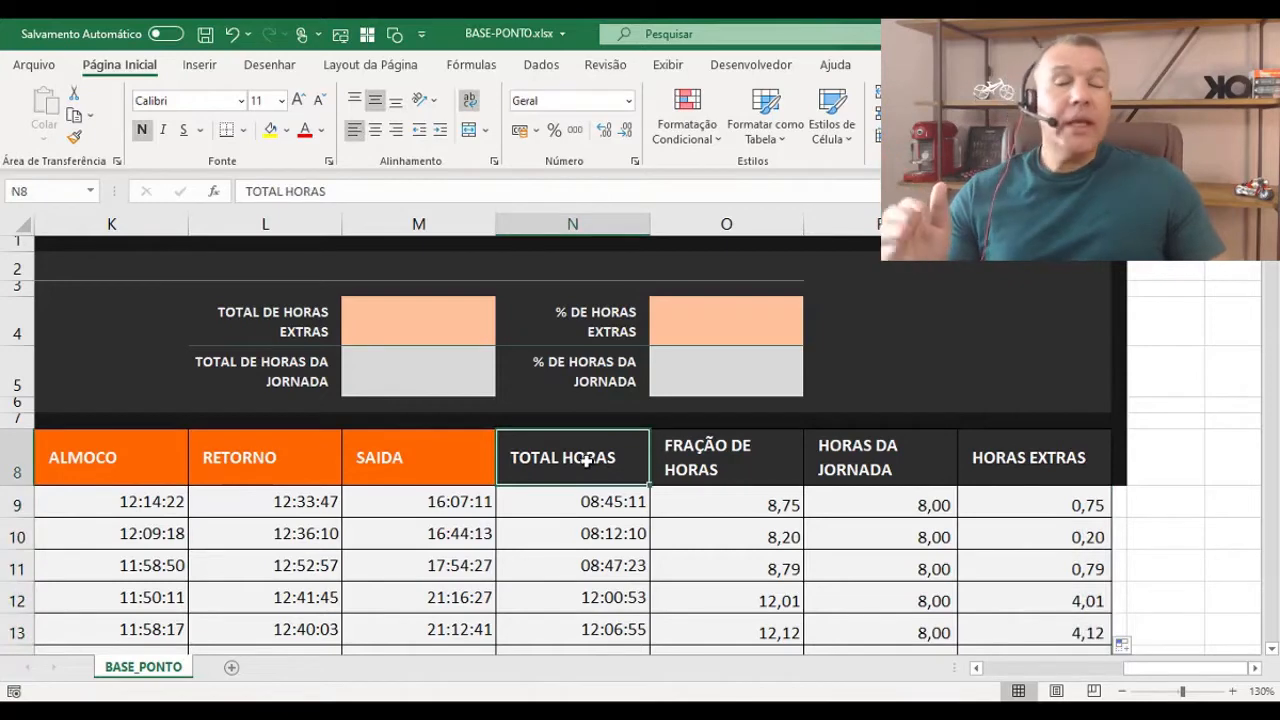
# - Review the FRAÇÃO DE HORAS, HORAS DA JORNADA and HORAS EXTRAS columns across the first records and return to the headers
pyautogui.click(742, 468)
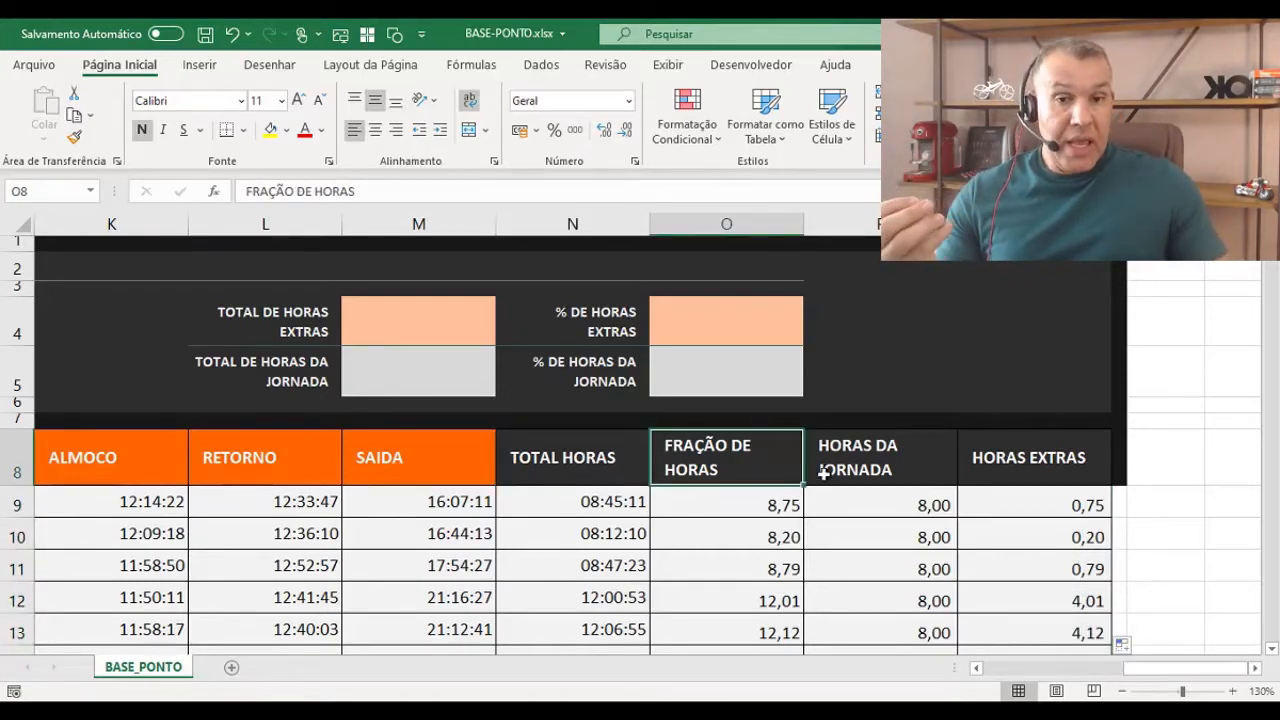
pyautogui.click(887, 460)
pyautogui.scroll(-8, 873, 478)
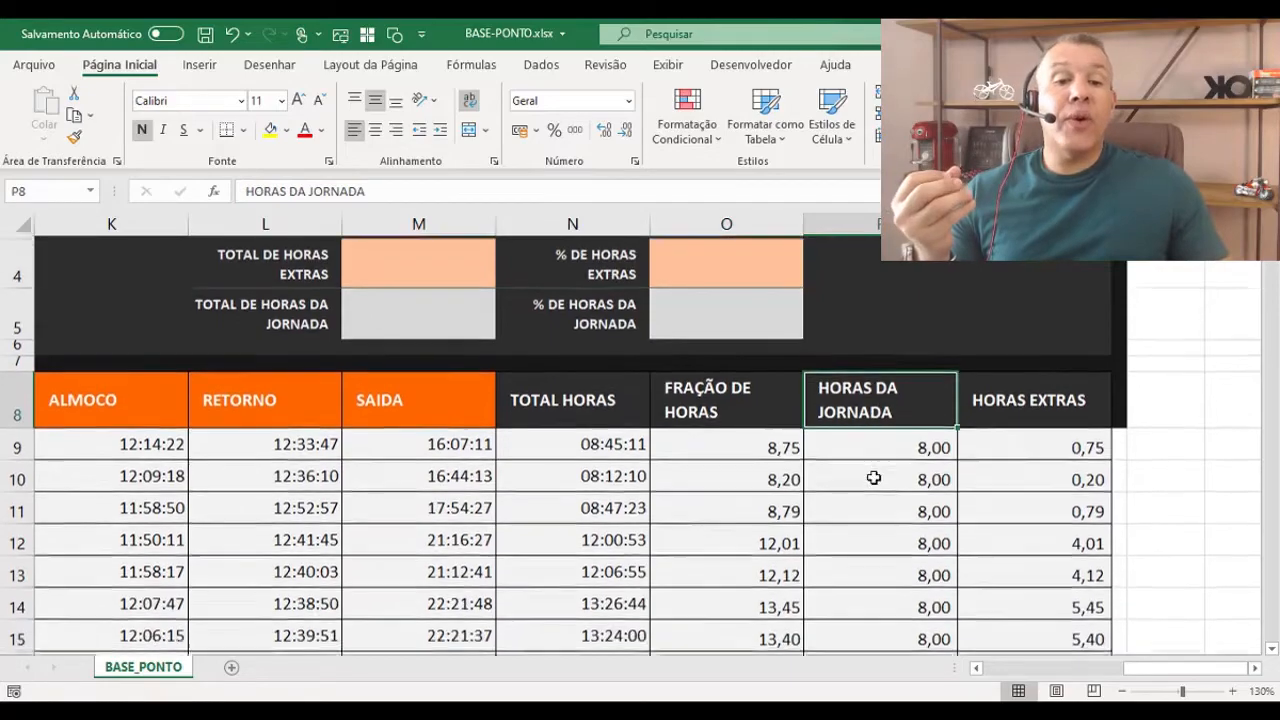
pyautogui.scroll(8, 892, 499)
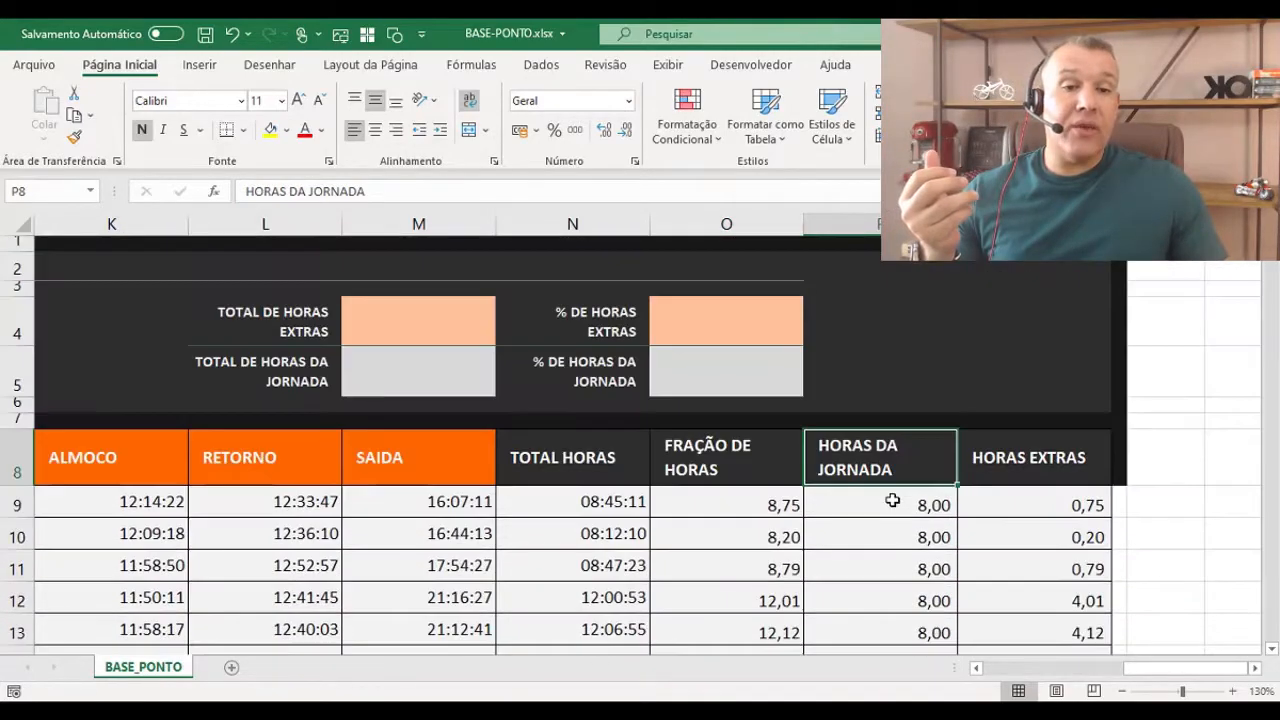
pyautogui.click(1052, 462)
pyautogui.scroll(-5, 1040, 477)
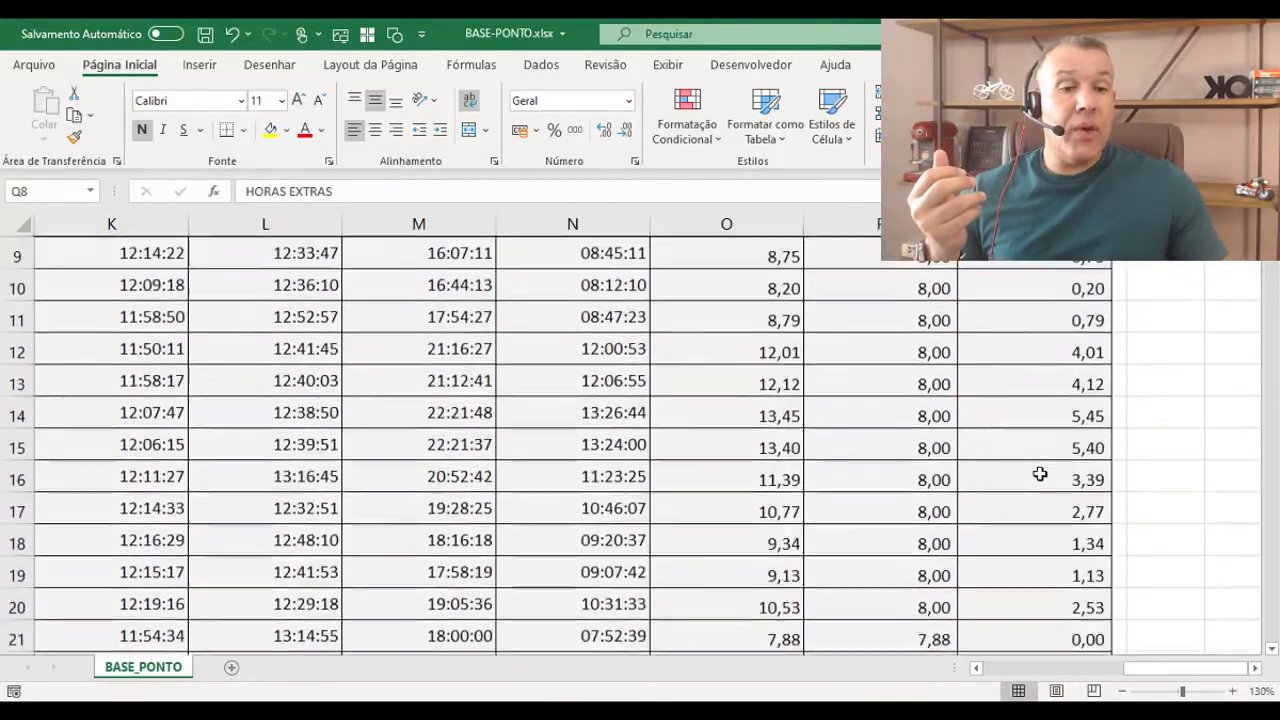
pyautogui.scroll(-4, 1041, 478)
pyautogui.scroll(9, 1042, 481)
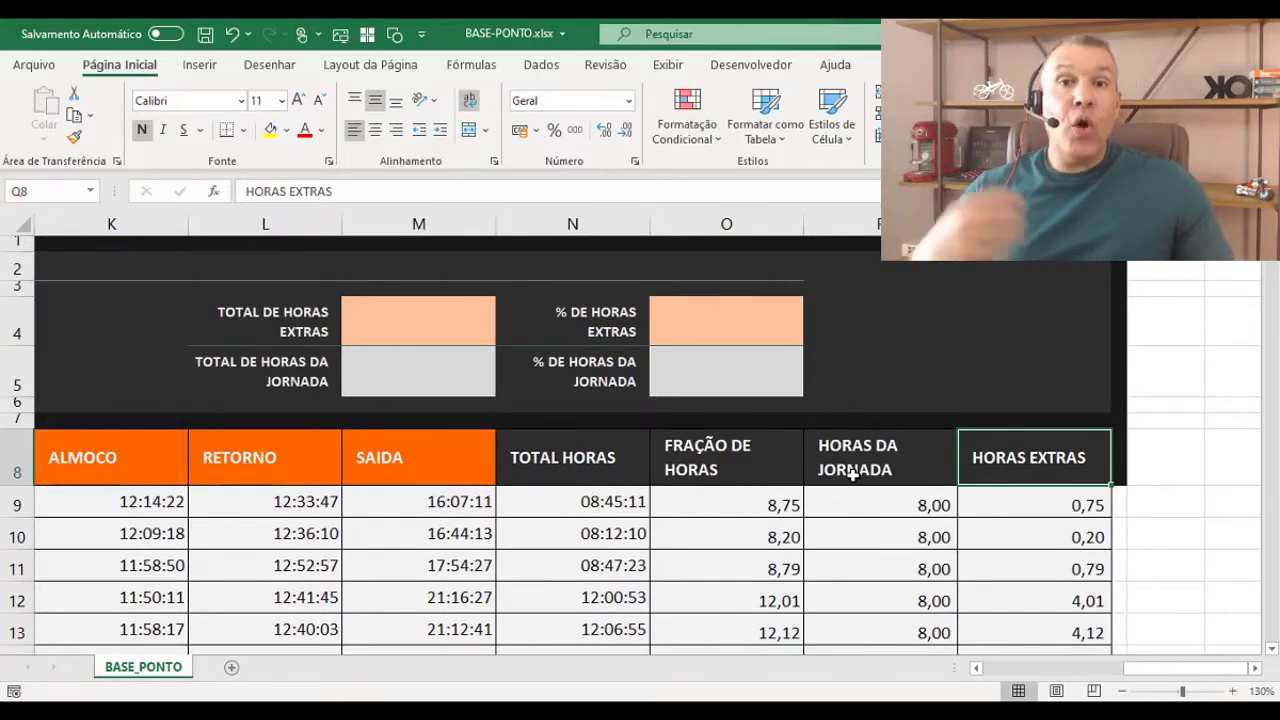
# - Calculate TOTAL GERAL DE HORAS in J5 by summing the FRAÇÃO DE HORAS column with =SOMA(O9:O4290)
pyautogui.moveTo(1133, 670); pyautogui.dragTo(1094, 672)
pyautogui.click(622, 369)
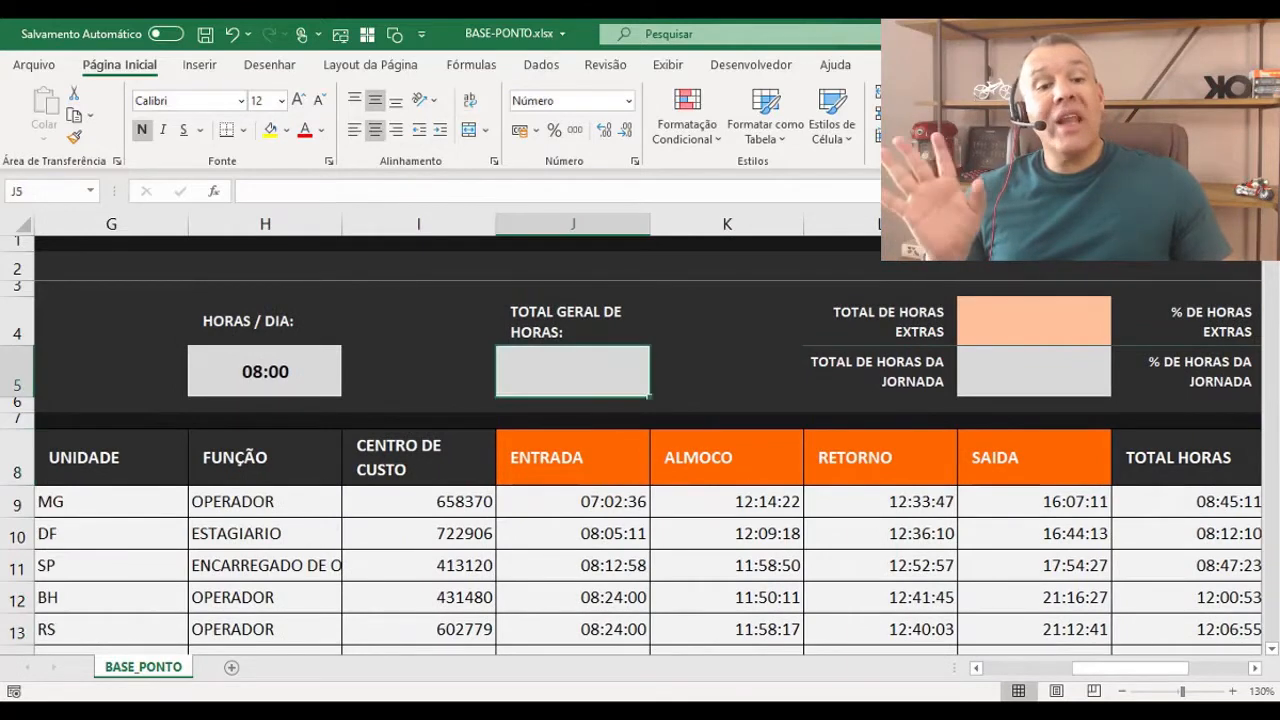
pyautogui.click(1256, 670)
pyautogui.click(1256, 670)
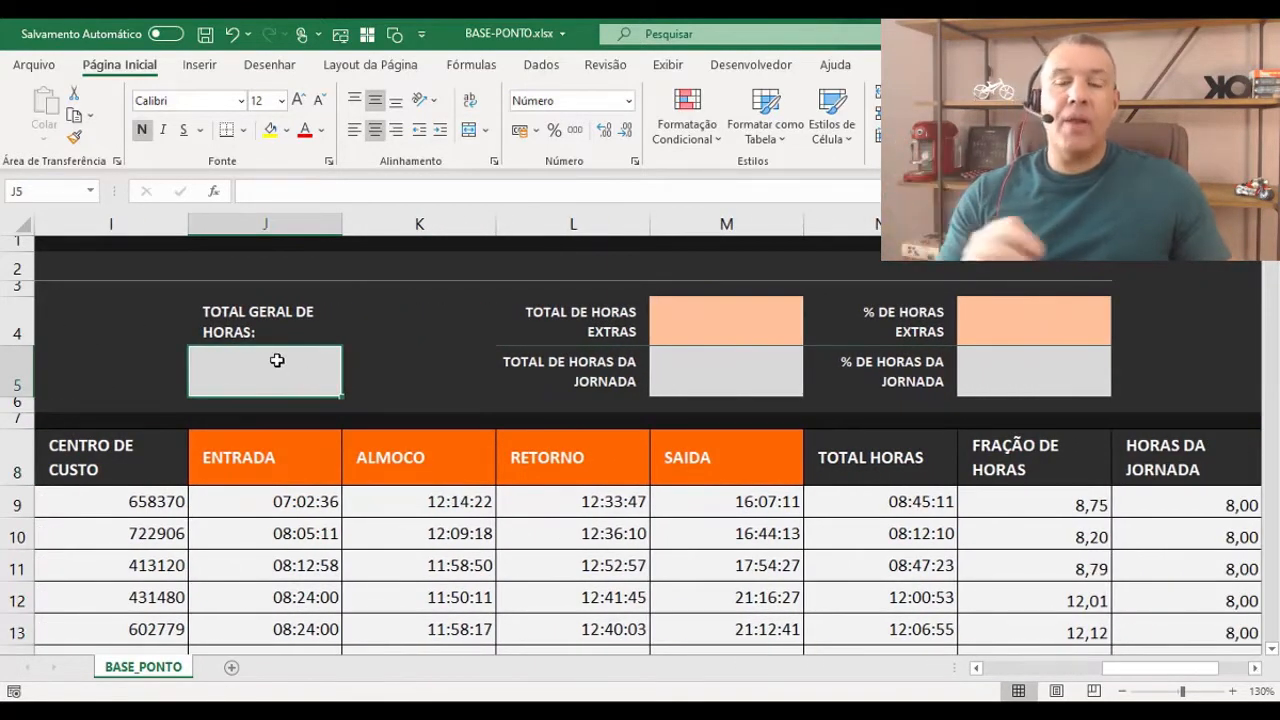
pyautogui.write('=soma')
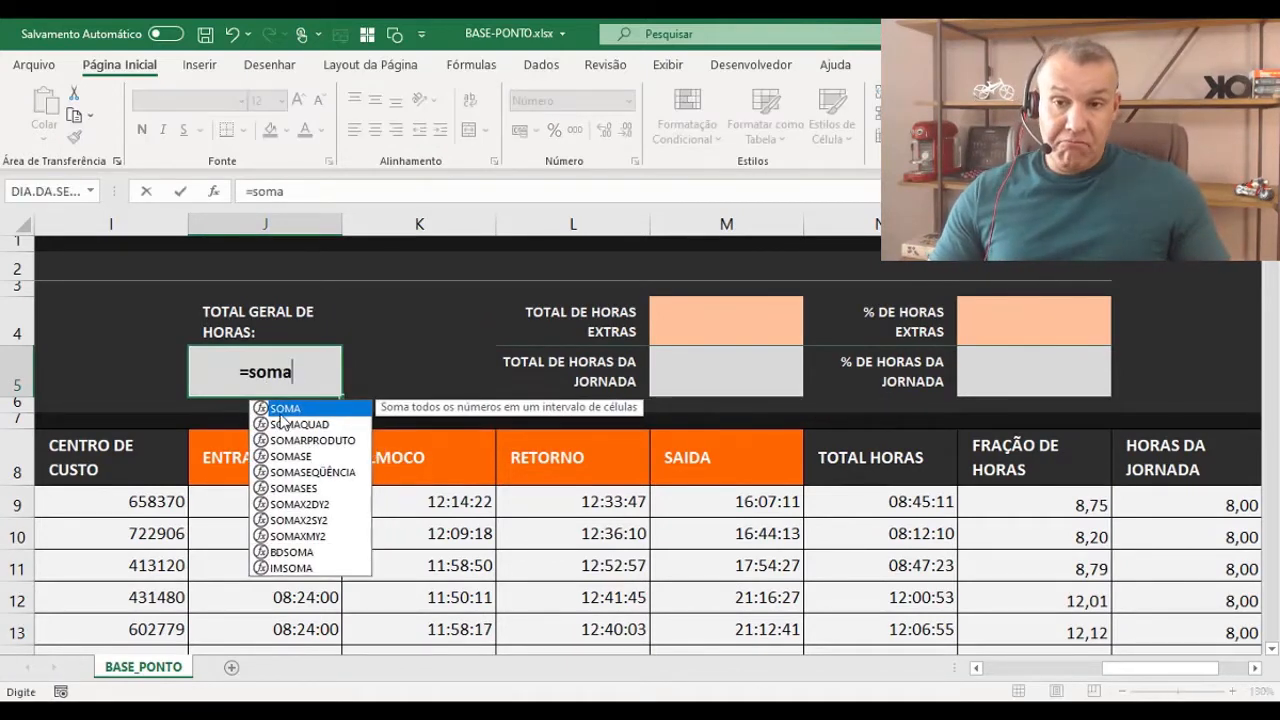
pyautogui.press('Tab')
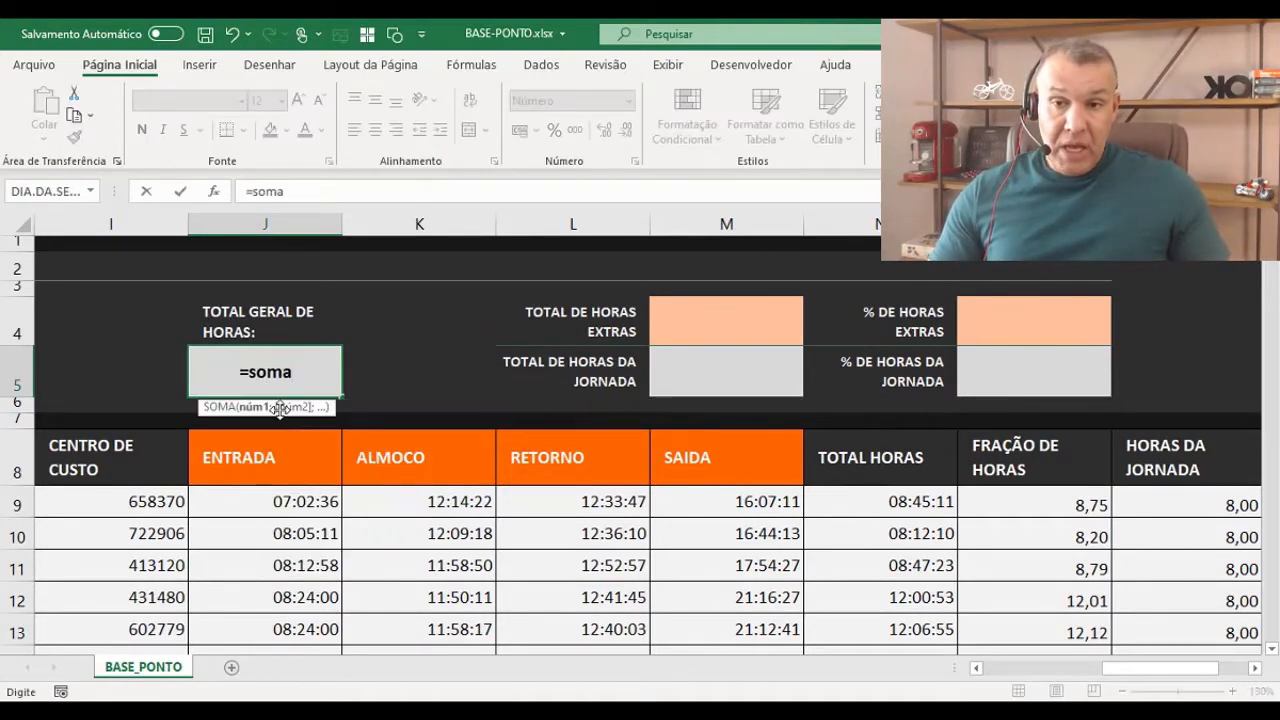
pyautogui.click(1060, 506)
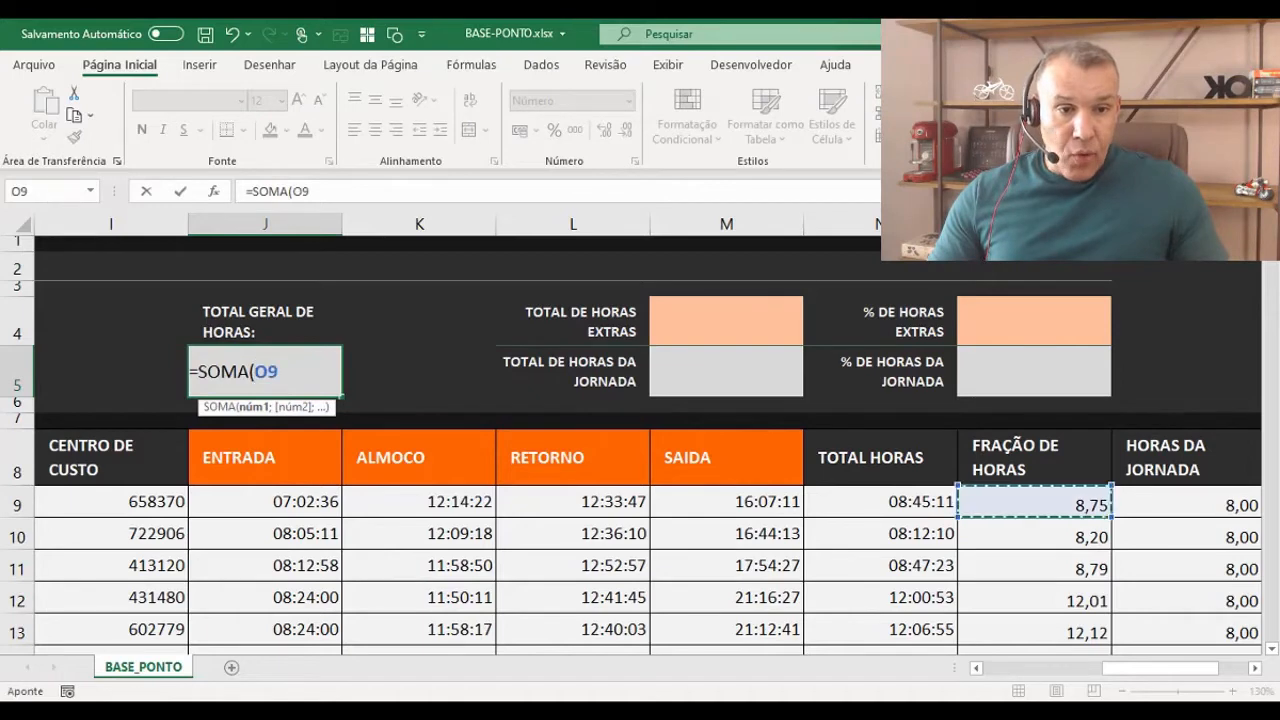
pyautogui.hscroll(1, 1000, 506)
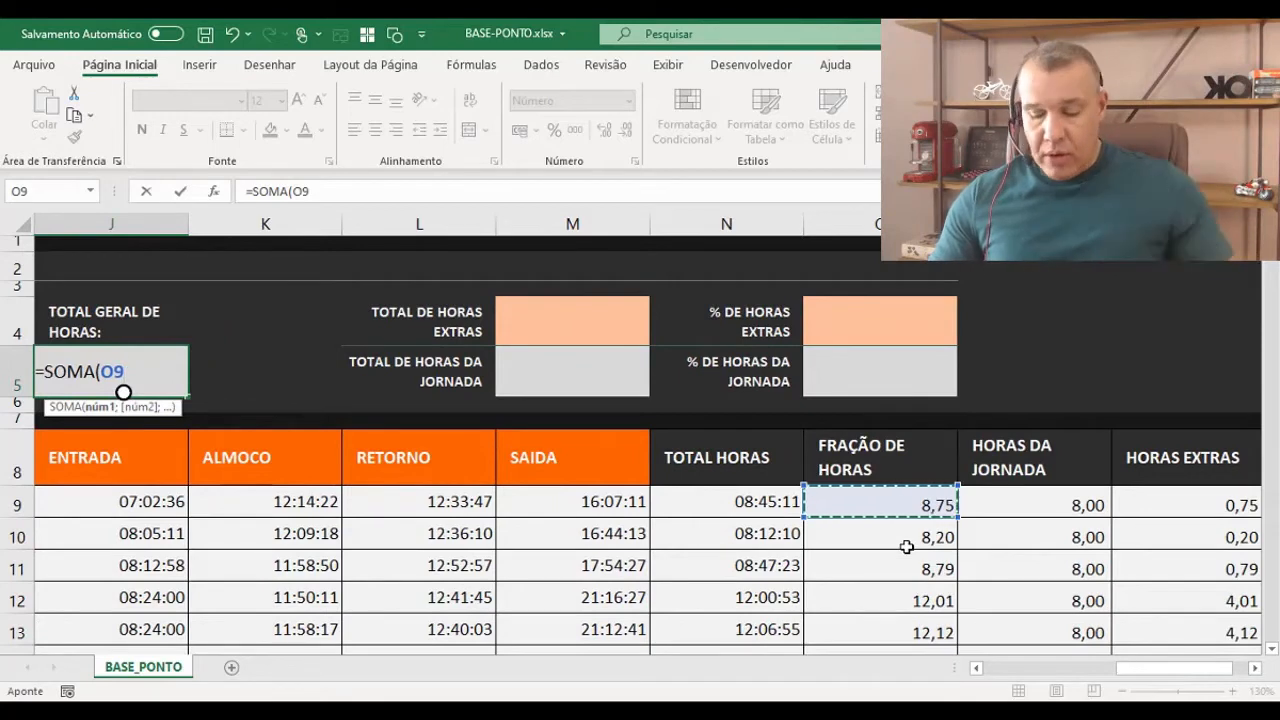
pyautogui.hotkey('ctrl', 'shift', 'Down')
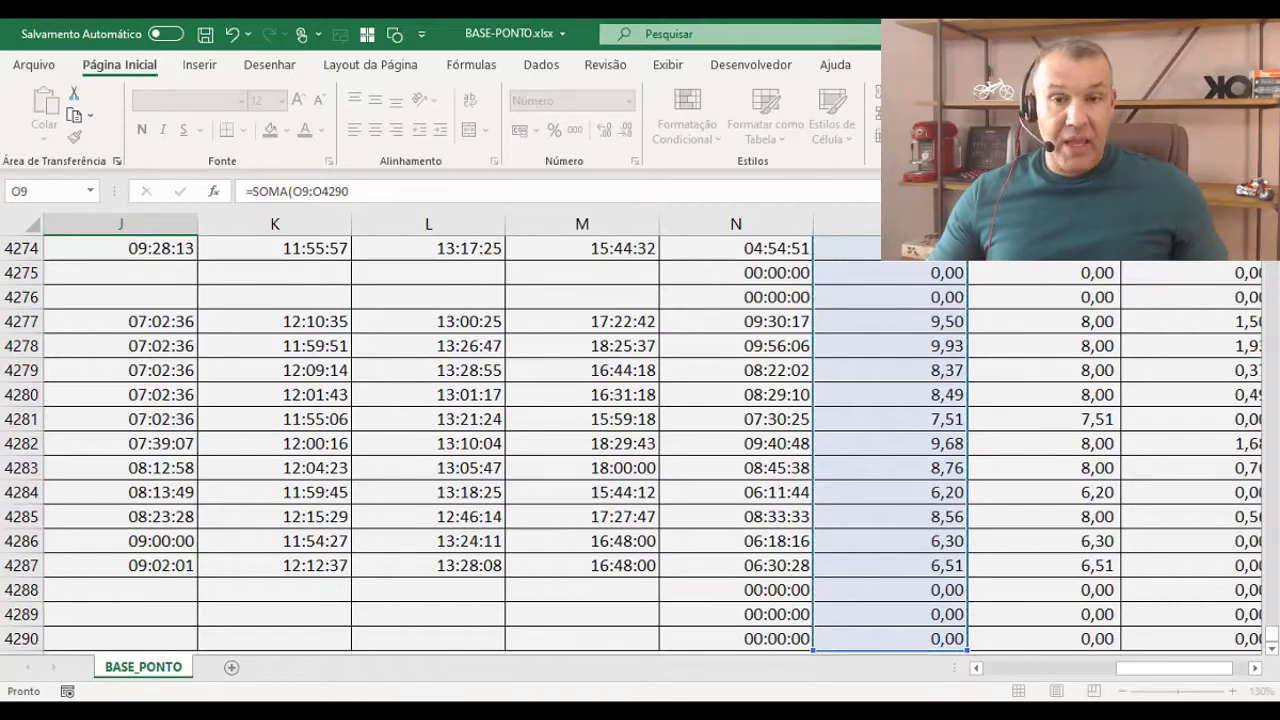
pyautogui.press('Escape')
pyautogui.scroll(2, 594, 509)
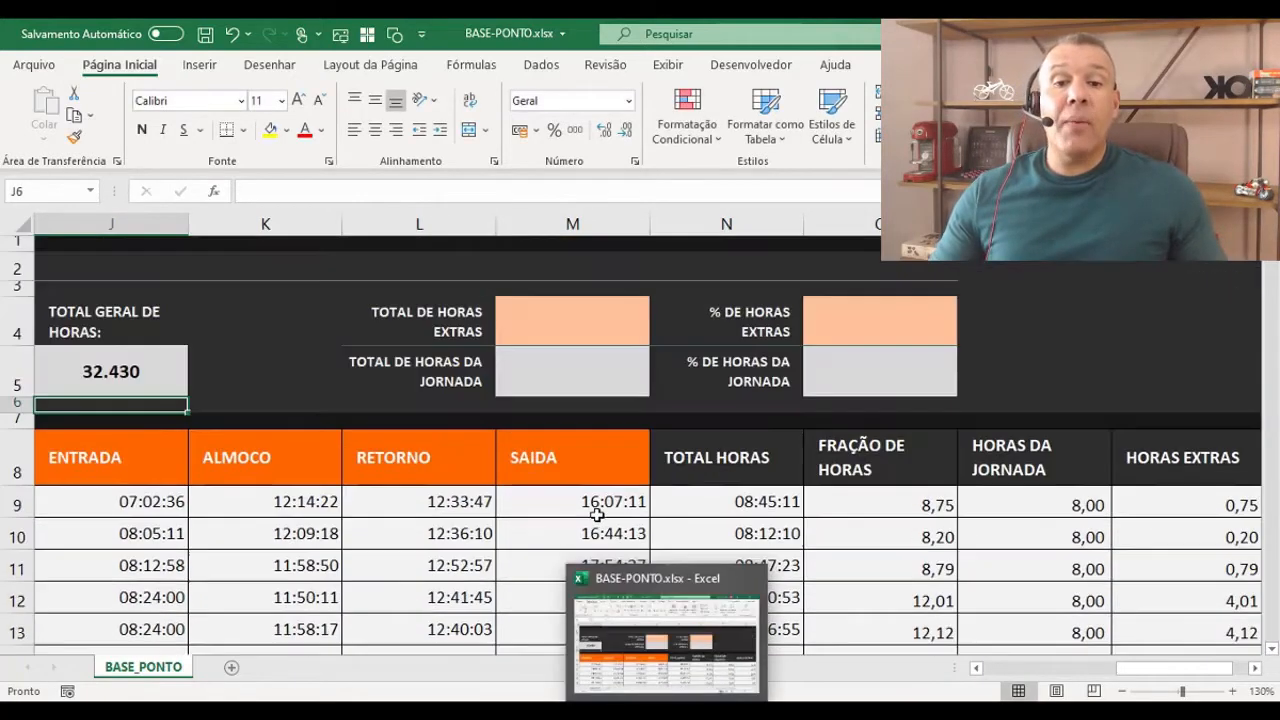
pyautogui.click(133, 371)
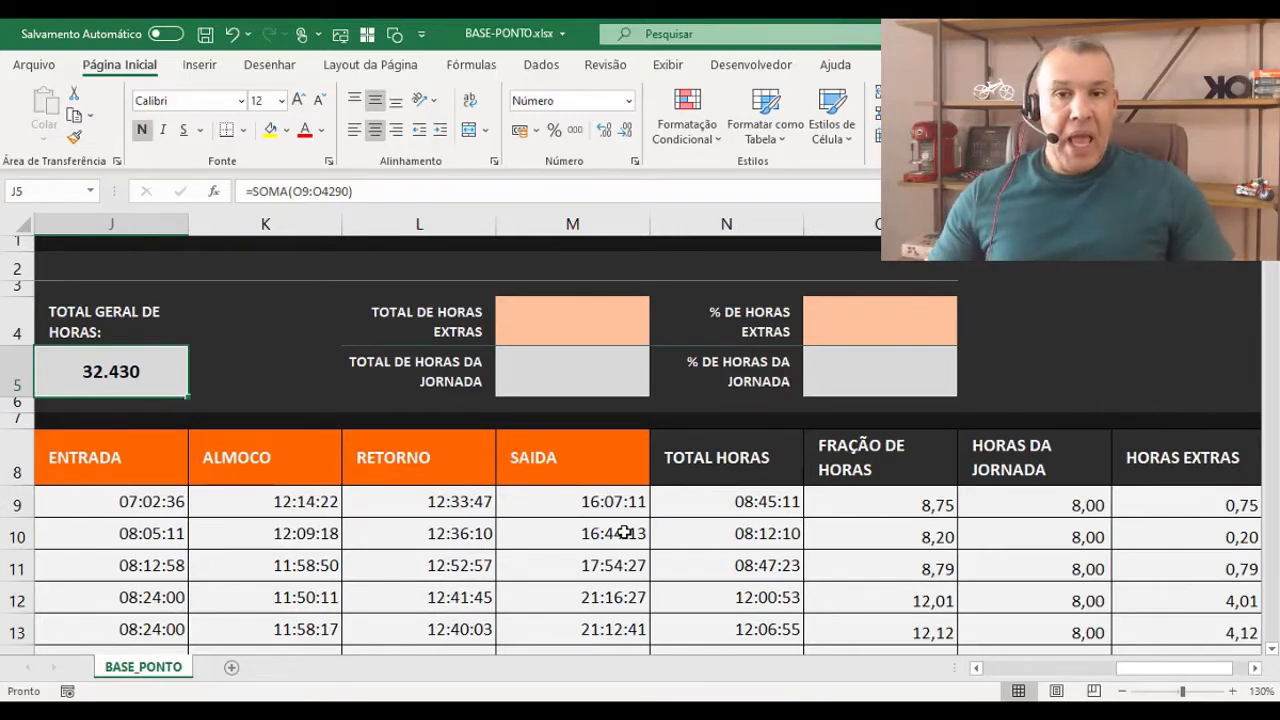
# - Calculate TOTAL DE HORAS DA JORNADA in M5 by summing the HORAS DA JORNADA column with =SOMA(P9:P4290)
pyautogui.click(582, 373)
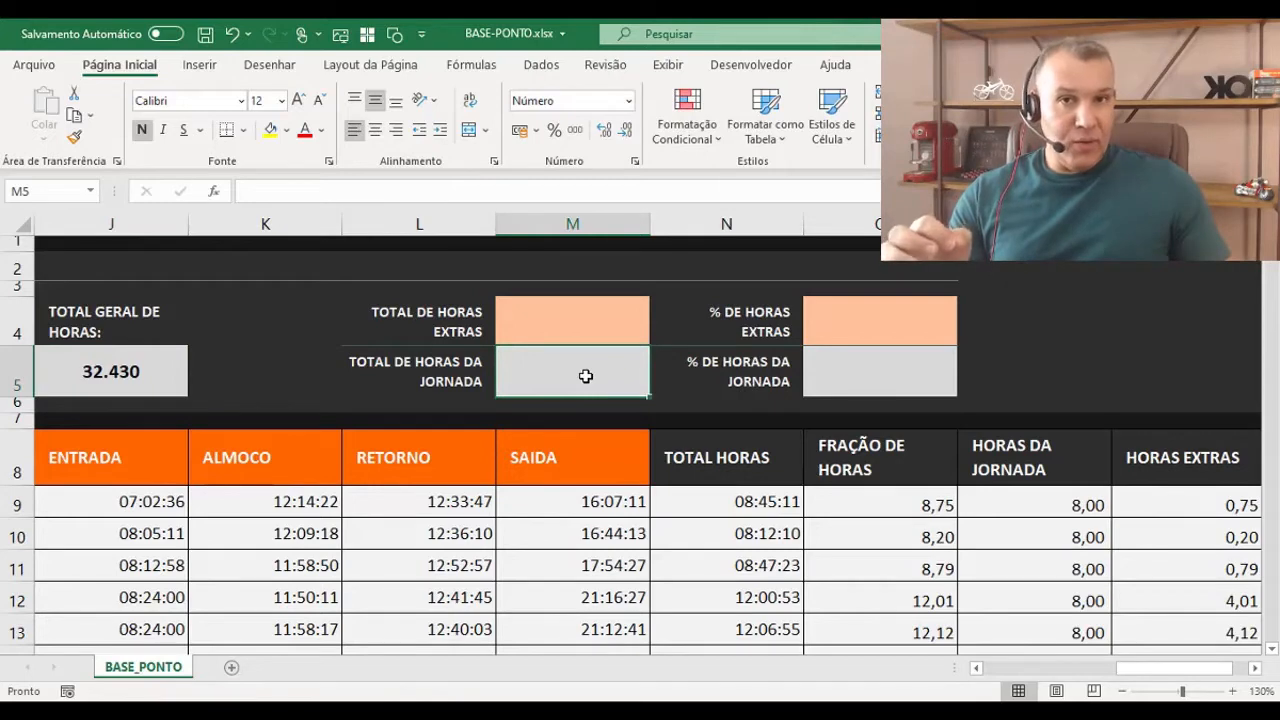
pyautogui.click(585, 329)
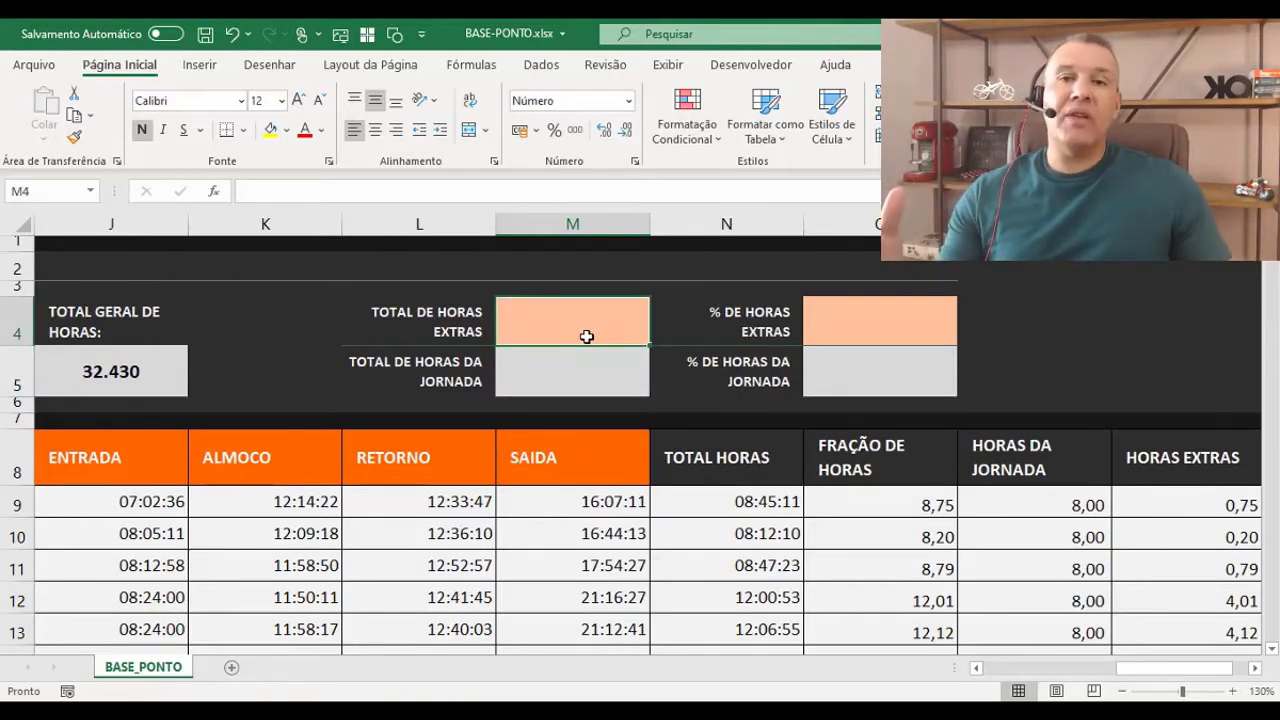
pyautogui.click(587, 365)
pyautogui.write('=')
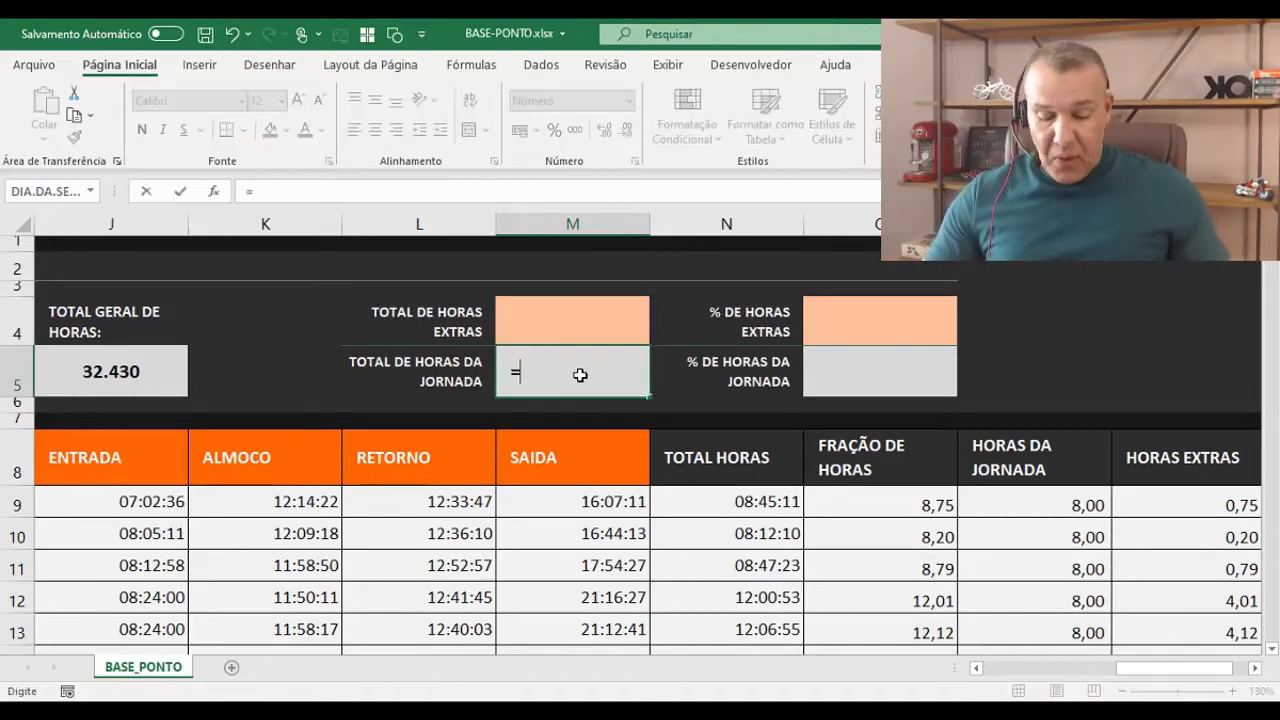
pyautogui.write('soma')
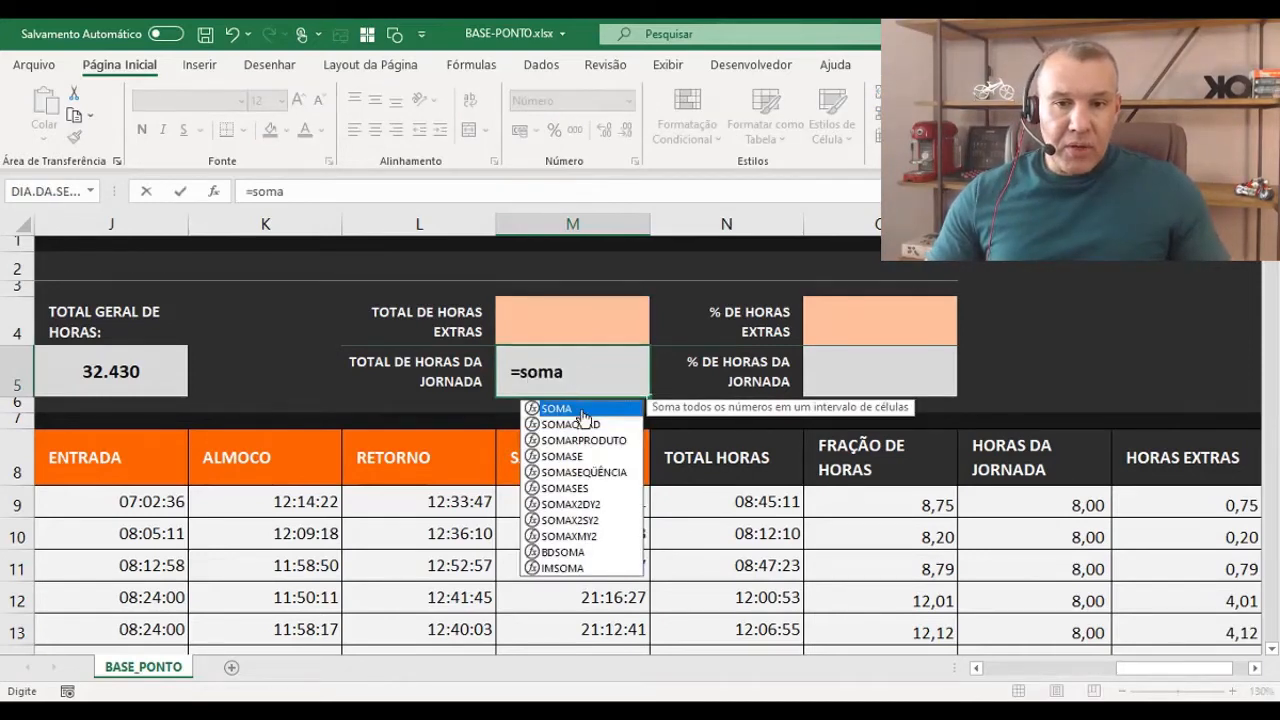
pyautogui.doubleClick(583, 415)
pyautogui.click(1079, 500)
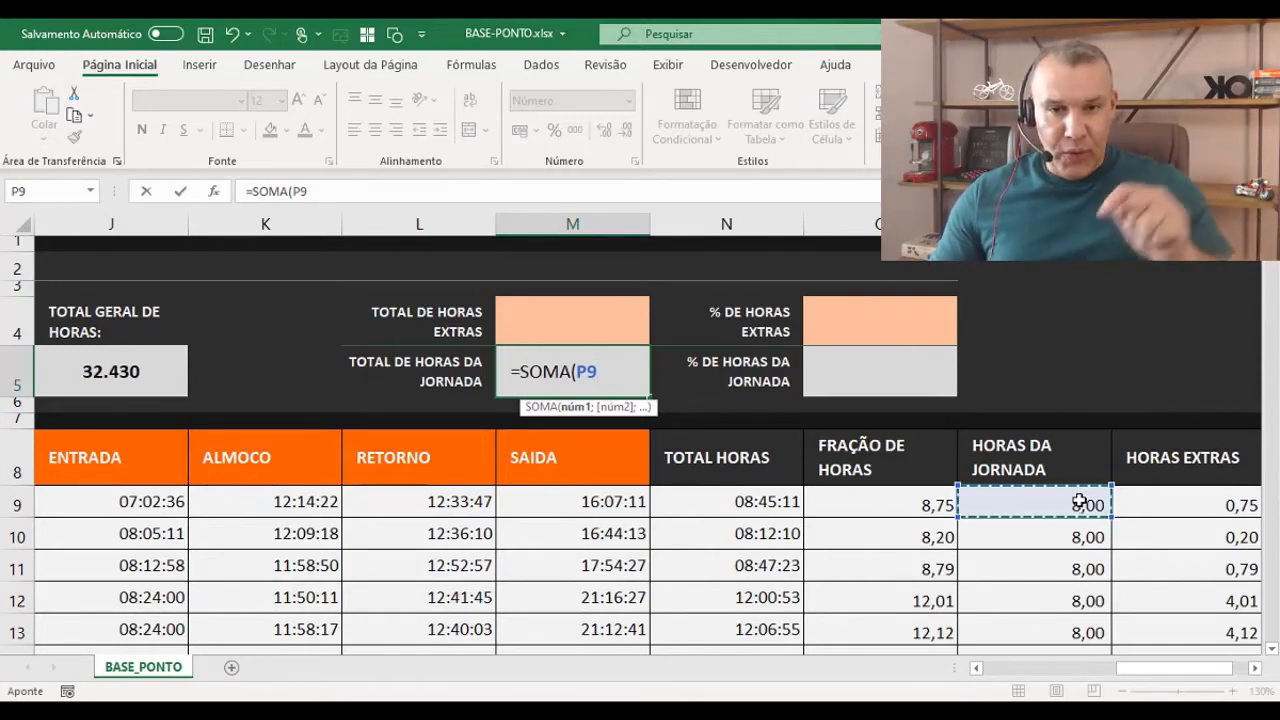
pyautogui.hotkey('ctrl', 'shift', 'Down')
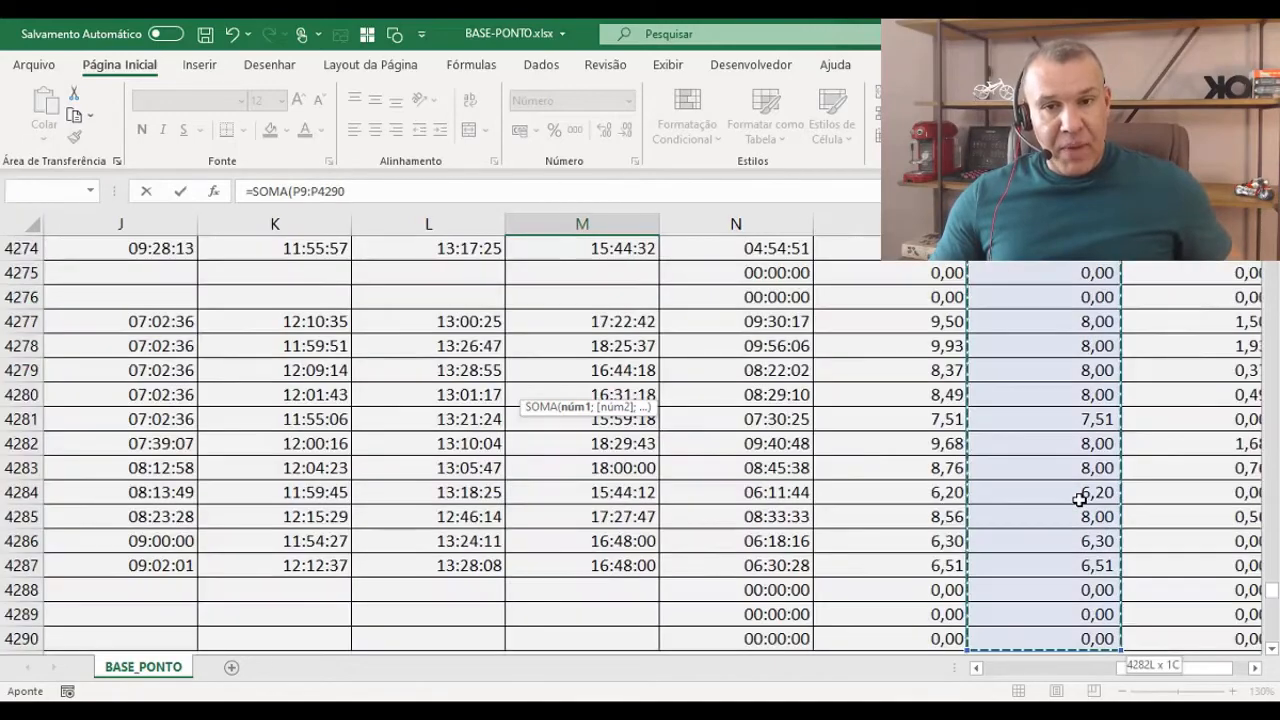
pyautogui.press('Return')
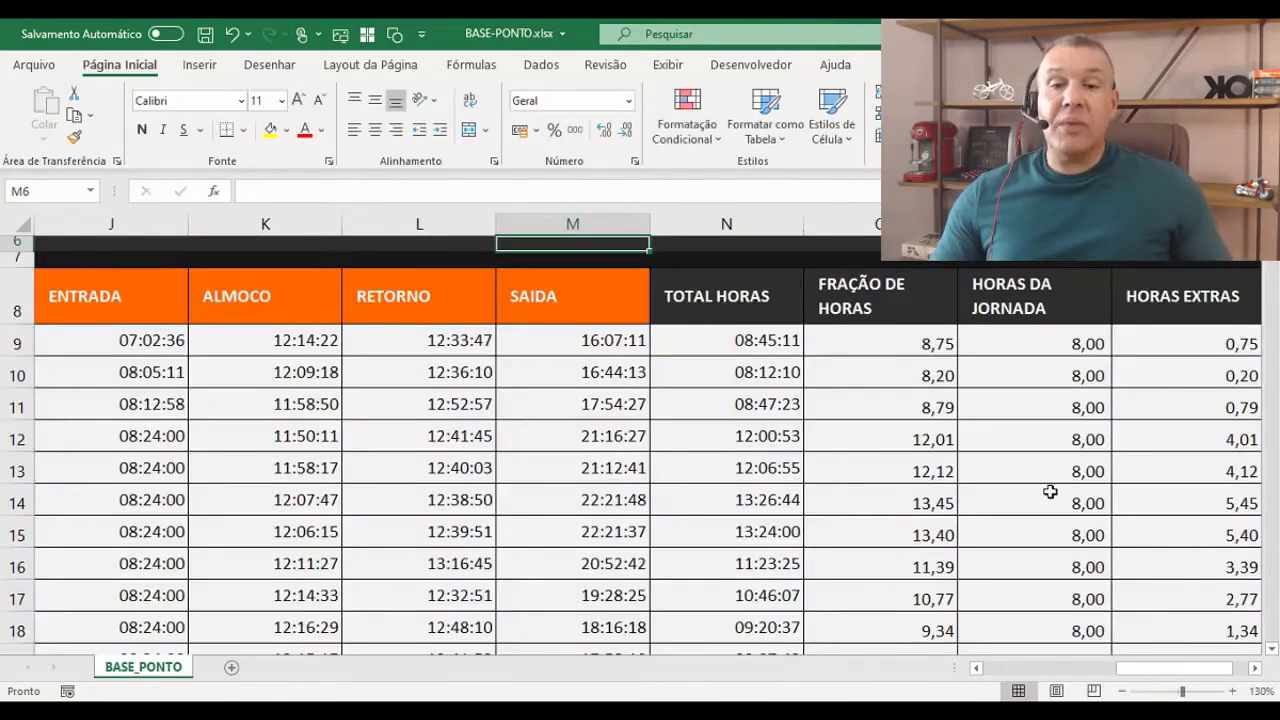
pyautogui.scroll(2, 1063, 494)
pyautogui.click(572, 374)
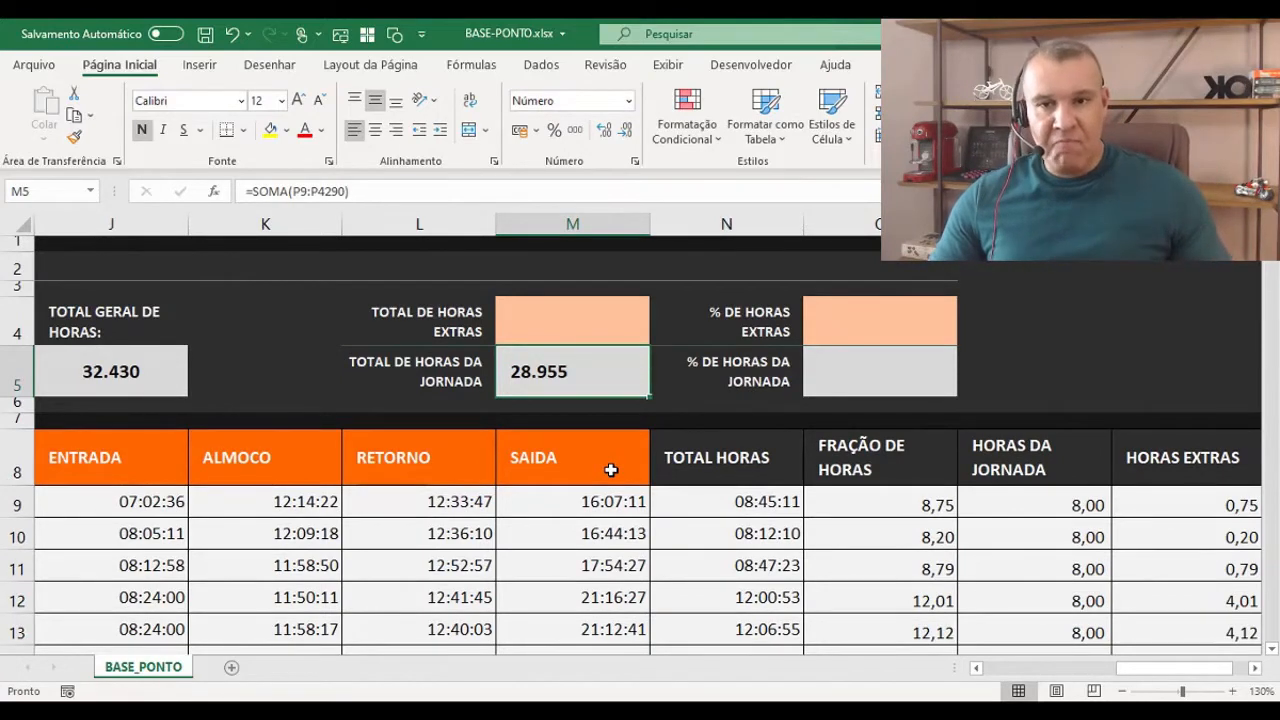
# - Calculate TOTAL DE HORAS EXTRAS in M4 by summing the HORAS EXTRAS column with =SOMA(Q9:Q4290)
pyautogui.click(522, 330)
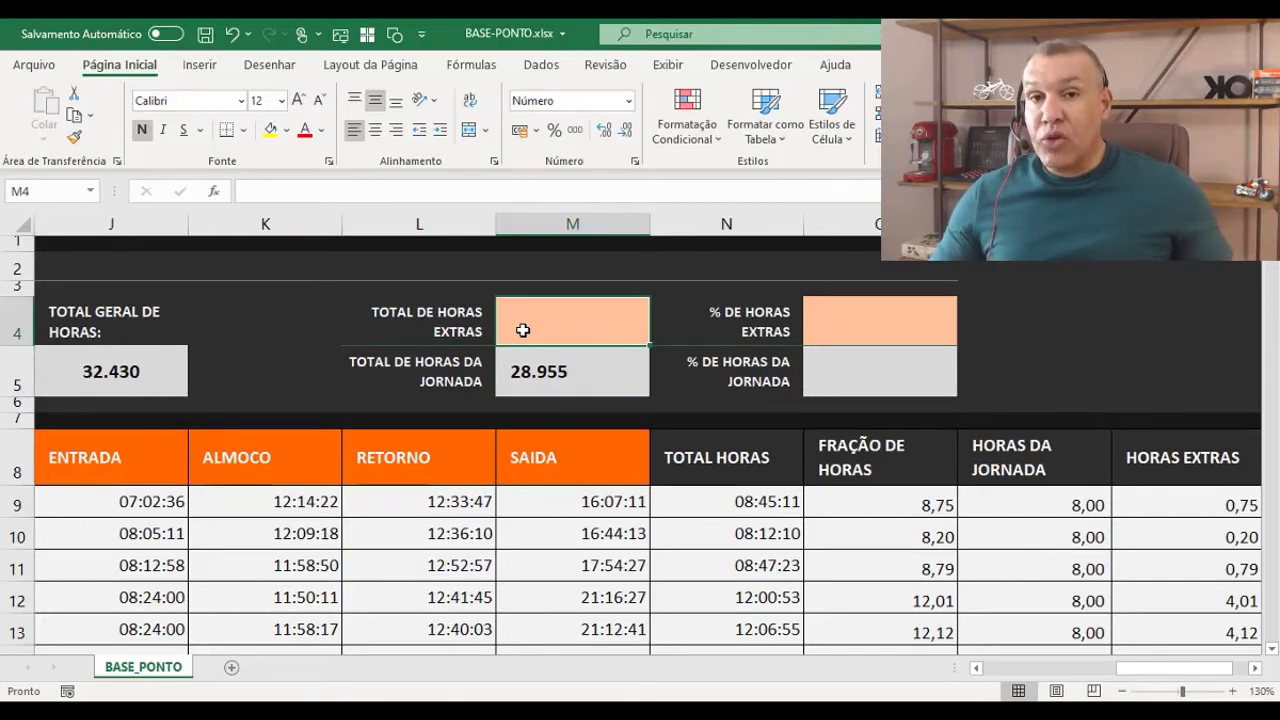
pyautogui.write('=soma')
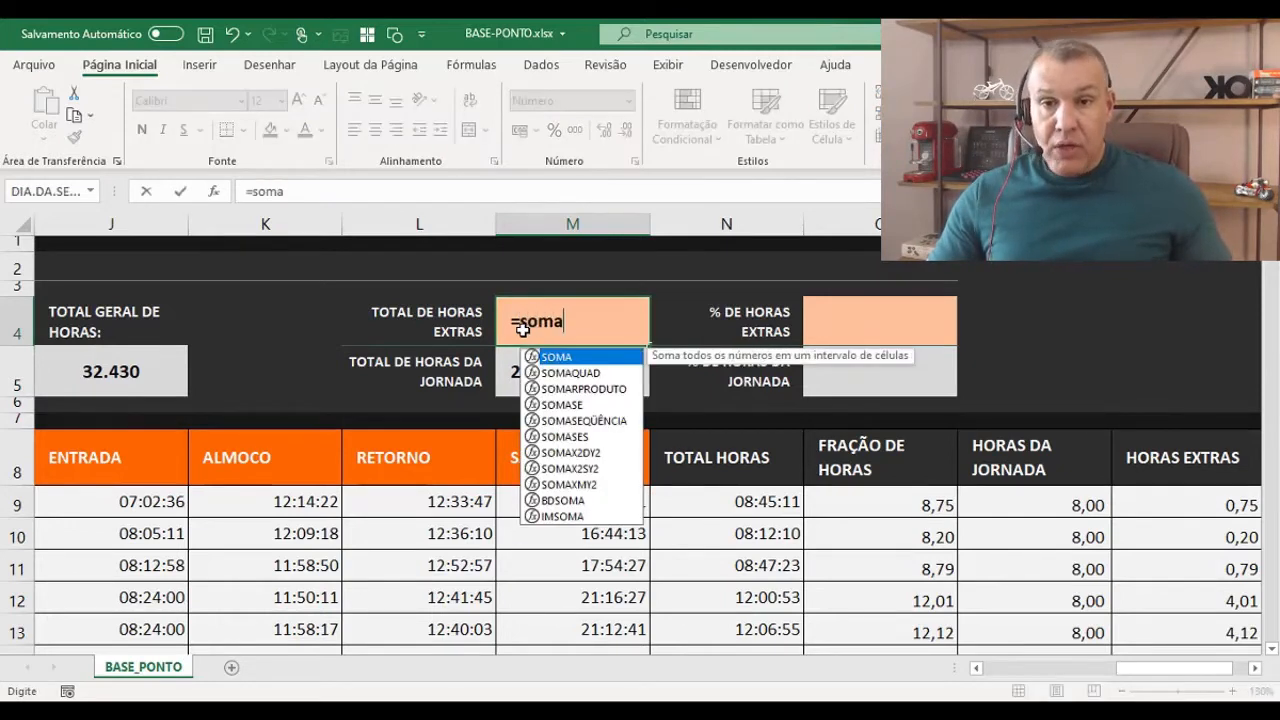
pyautogui.doubleClick(550, 357)
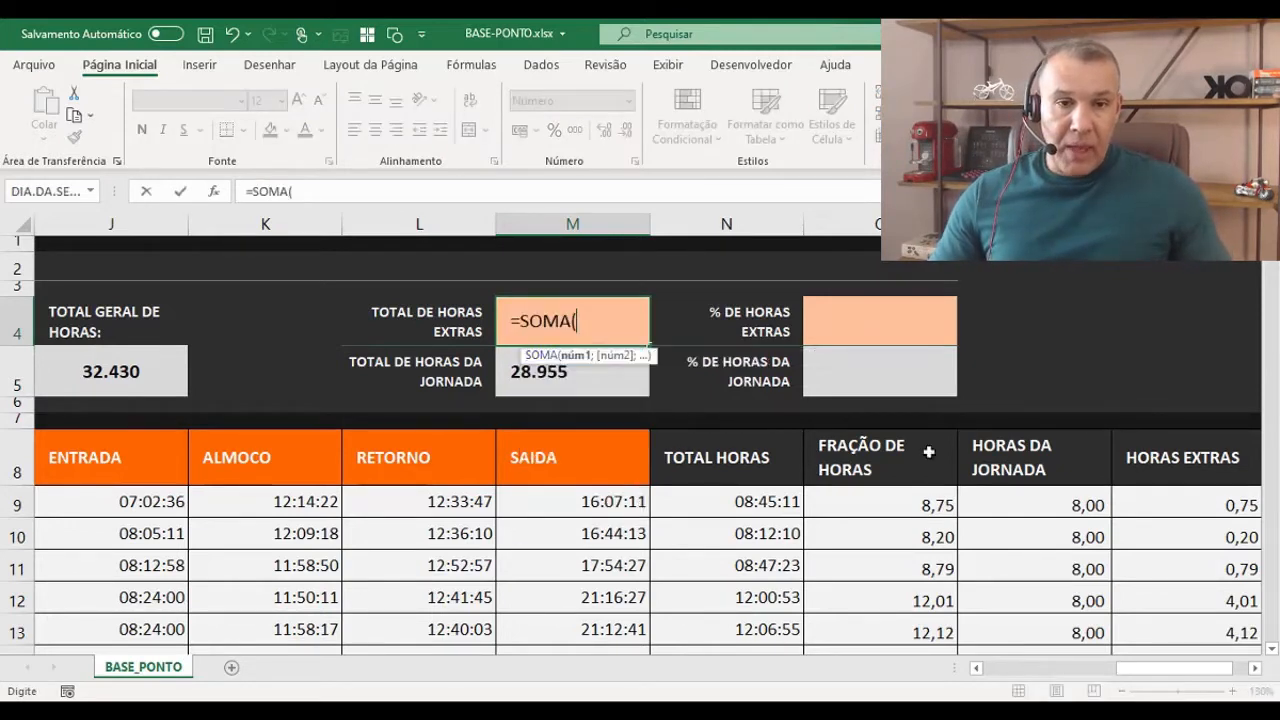
pyautogui.click(1222, 504)
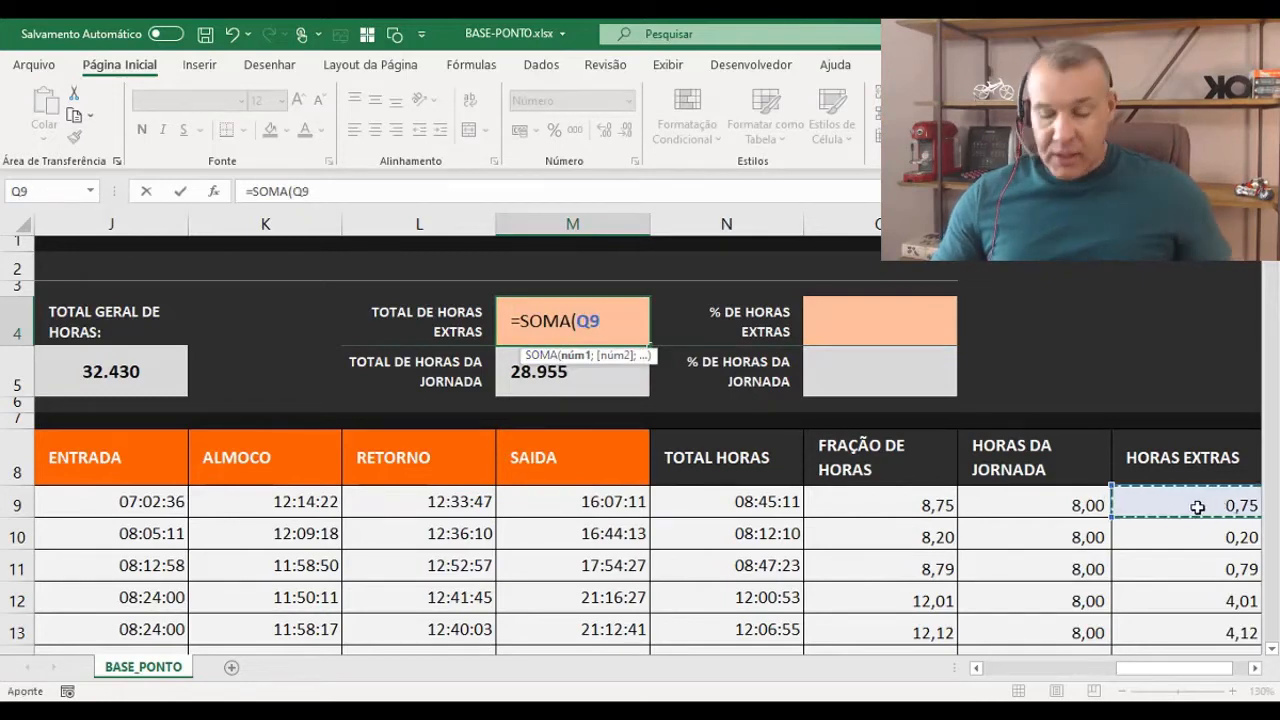
pyautogui.hotkey('ctrl', 'shift', 'Down')
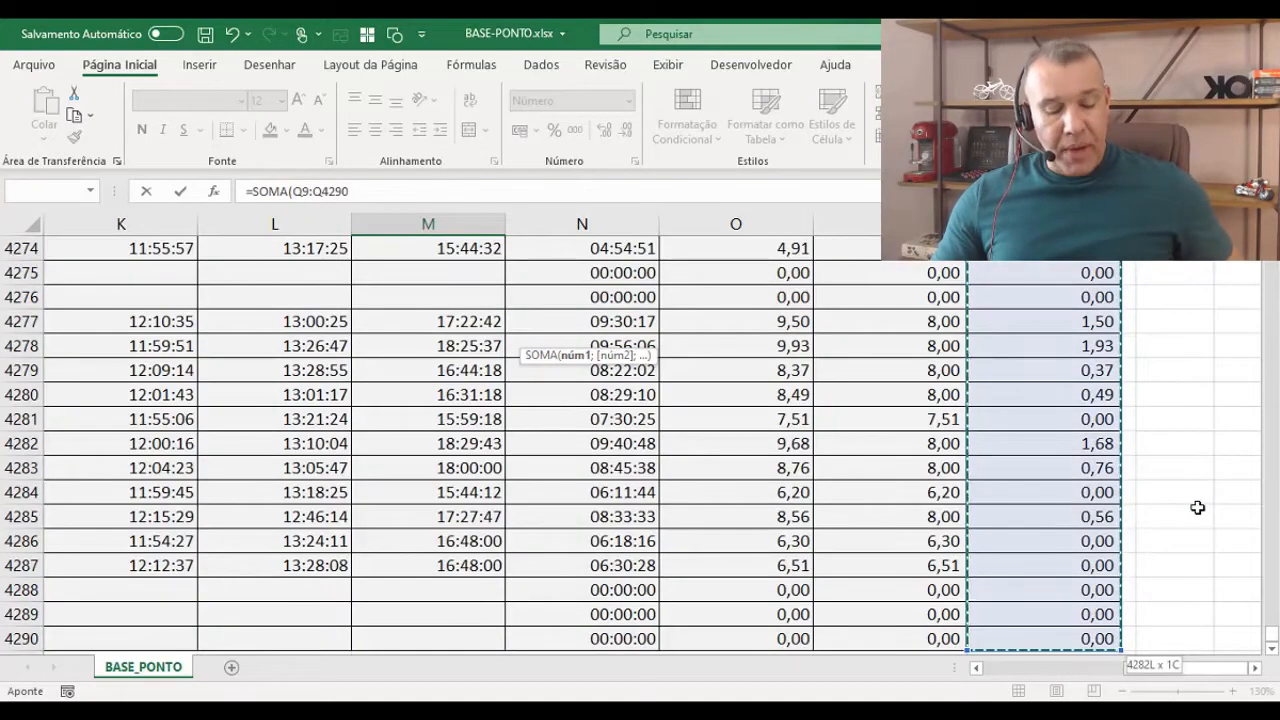
pyautogui.press('Return')
pyautogui.scroll(2, 749, 491)
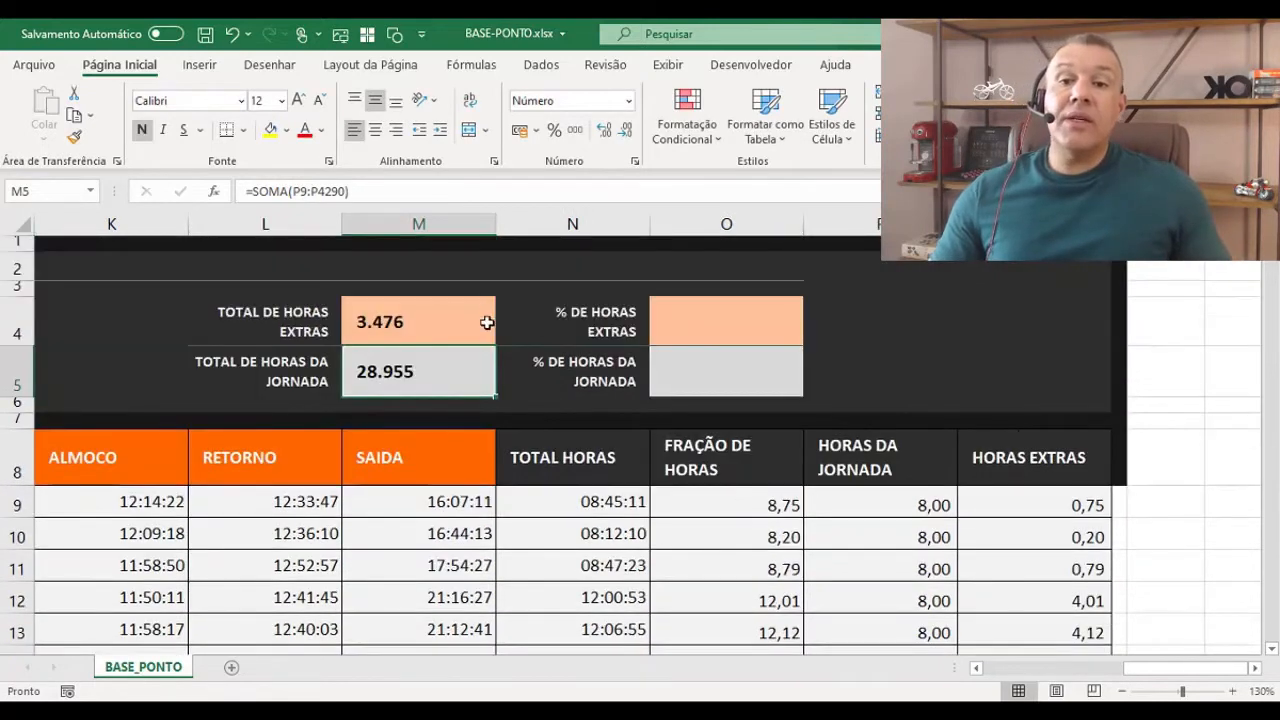
pyautogui.click(488, 323)
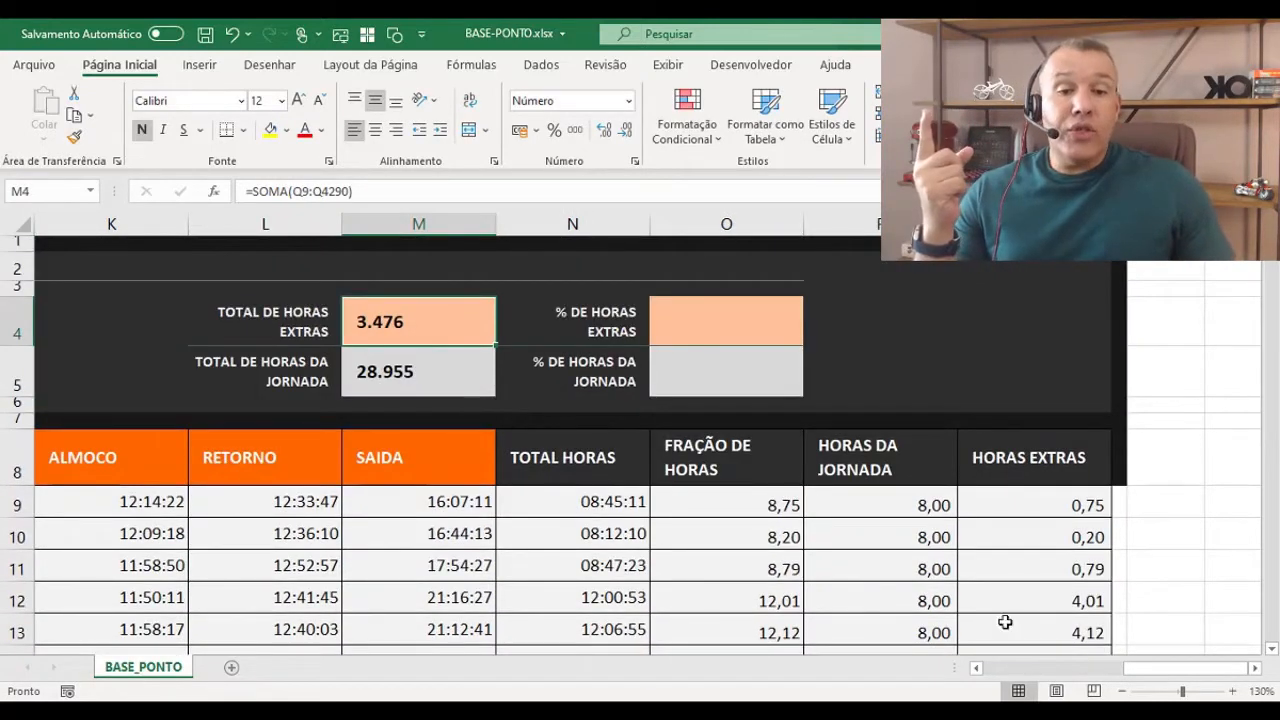
# - Calculate % DE HORAS DA JORNADA in O5 by dividing the regular hours total by the overall total with =M5 / J5
pyautogui.click(977, 668)
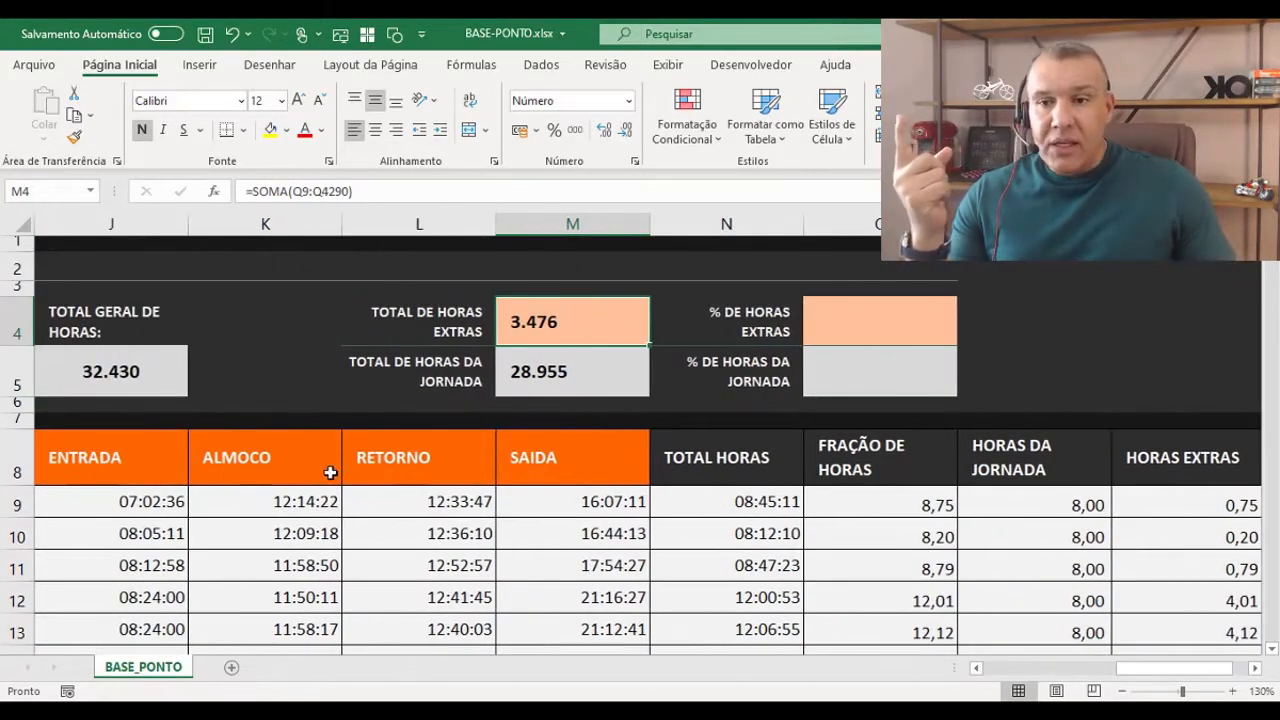
pyautogui.click(152, 364)
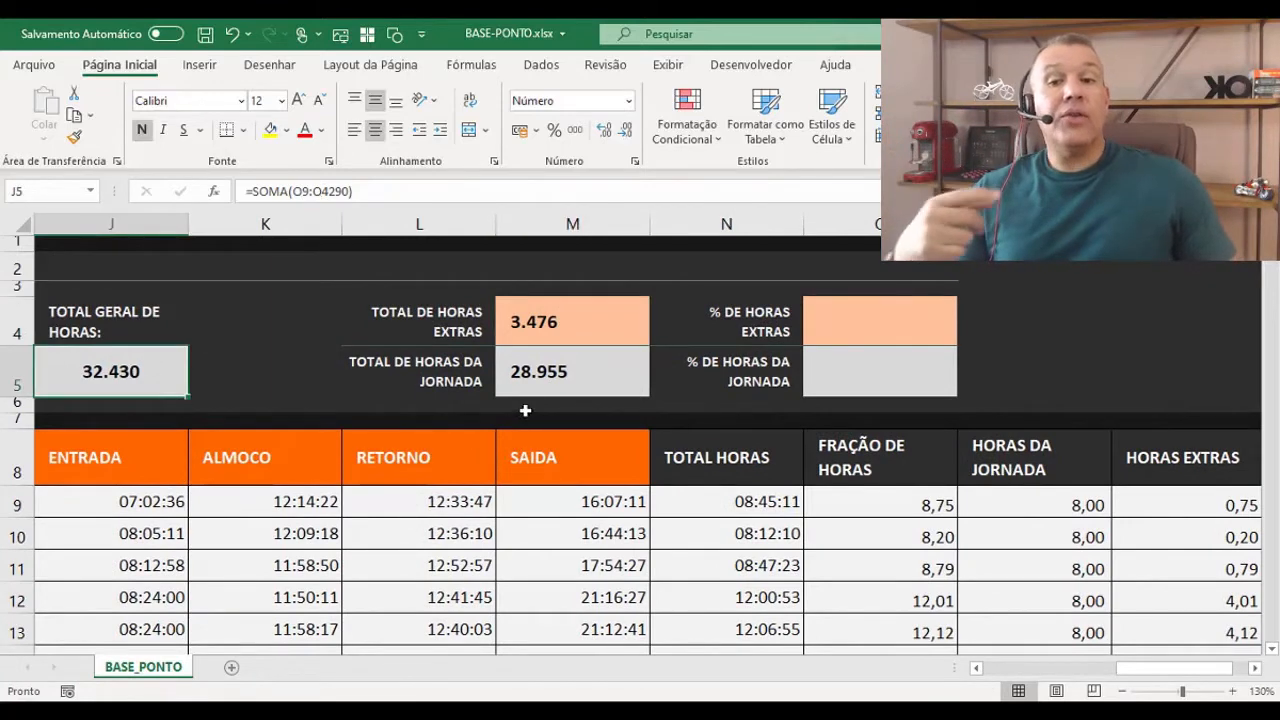
pyautogui.click(533, 387)
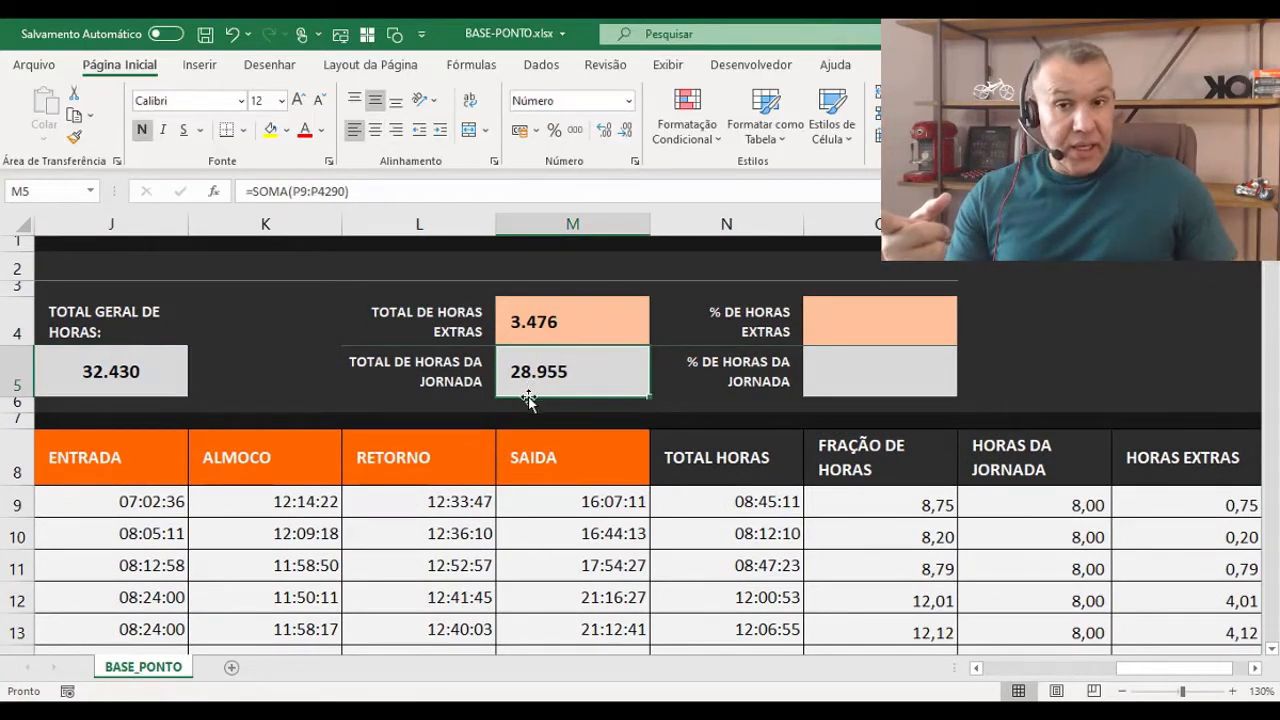
pyautogui.click(549, 336)
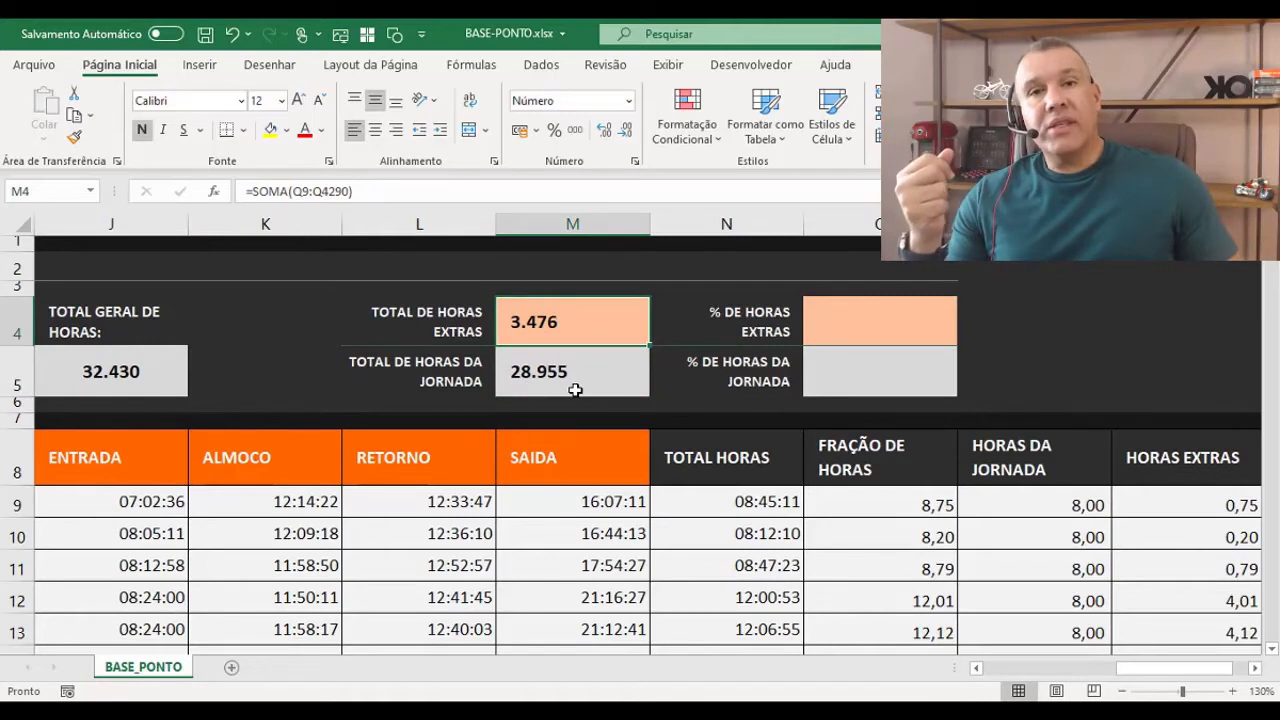
pyautogui.moveTo(840, 322); pyautogui.dragTo(853, 368)
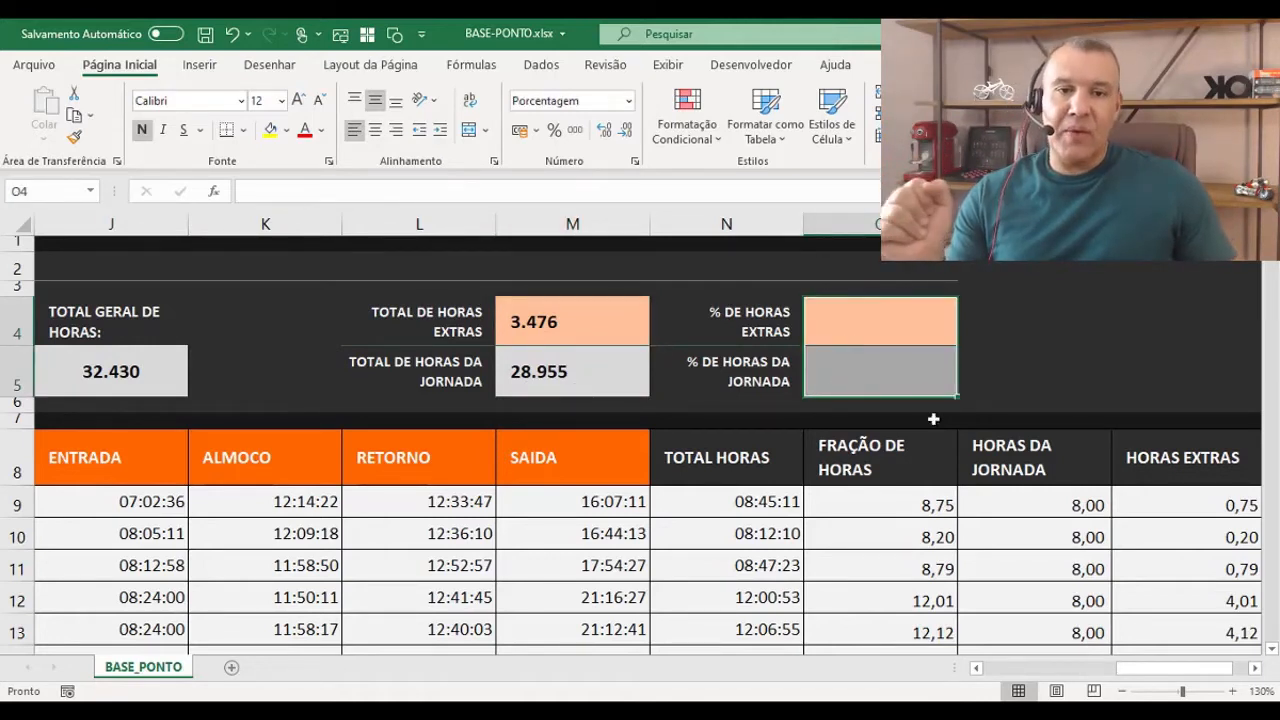
pyautogui.click(821, 378)
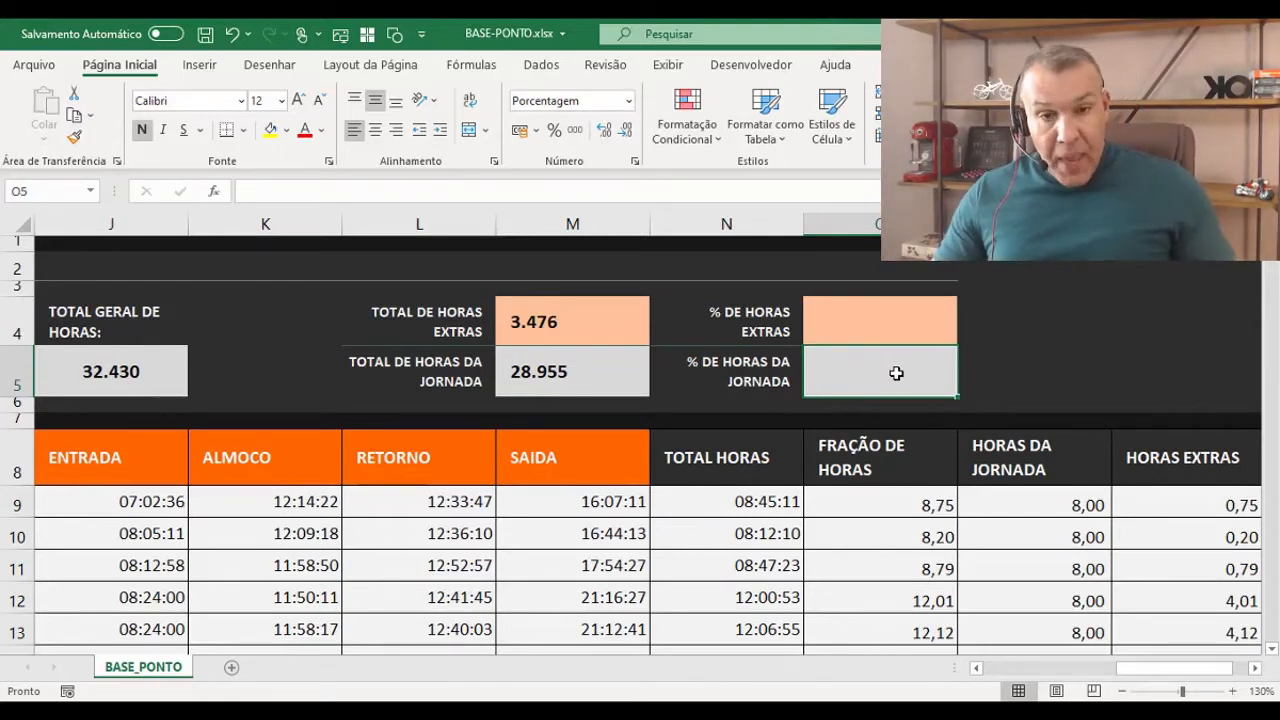
pyautogui.write('=')
pyautogui.click(615, 371)
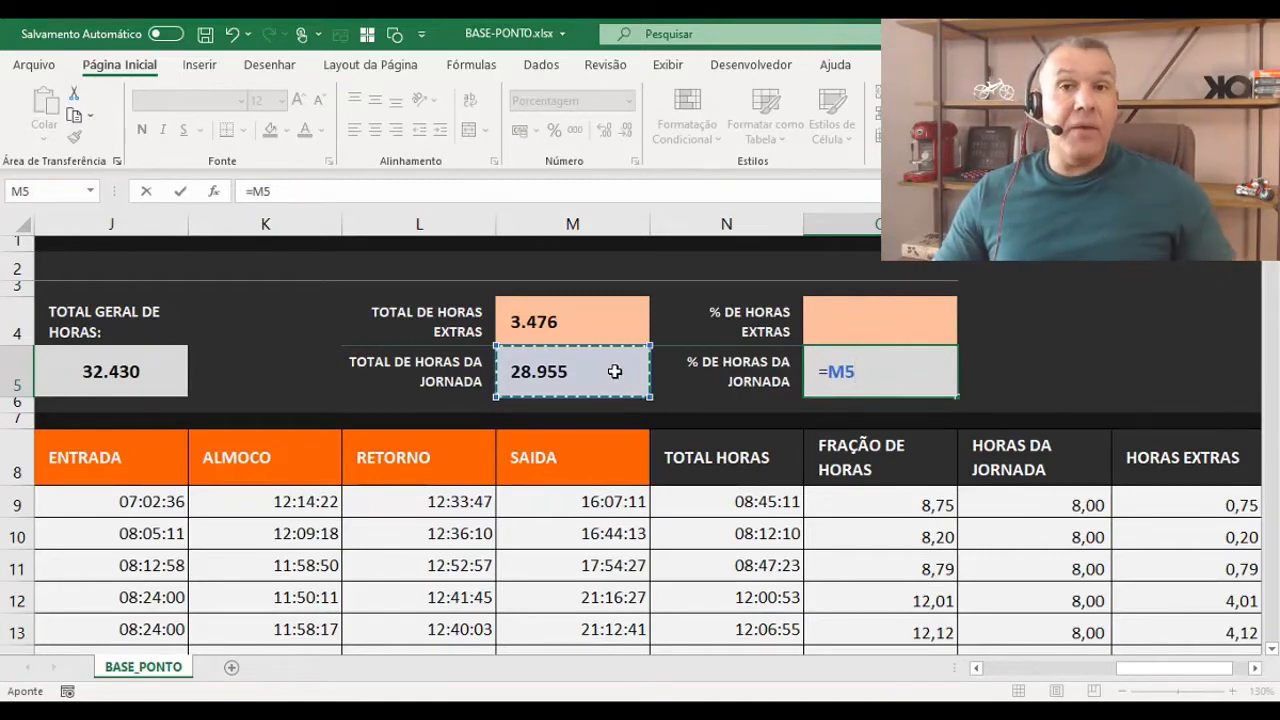
pyautogui.write('/')
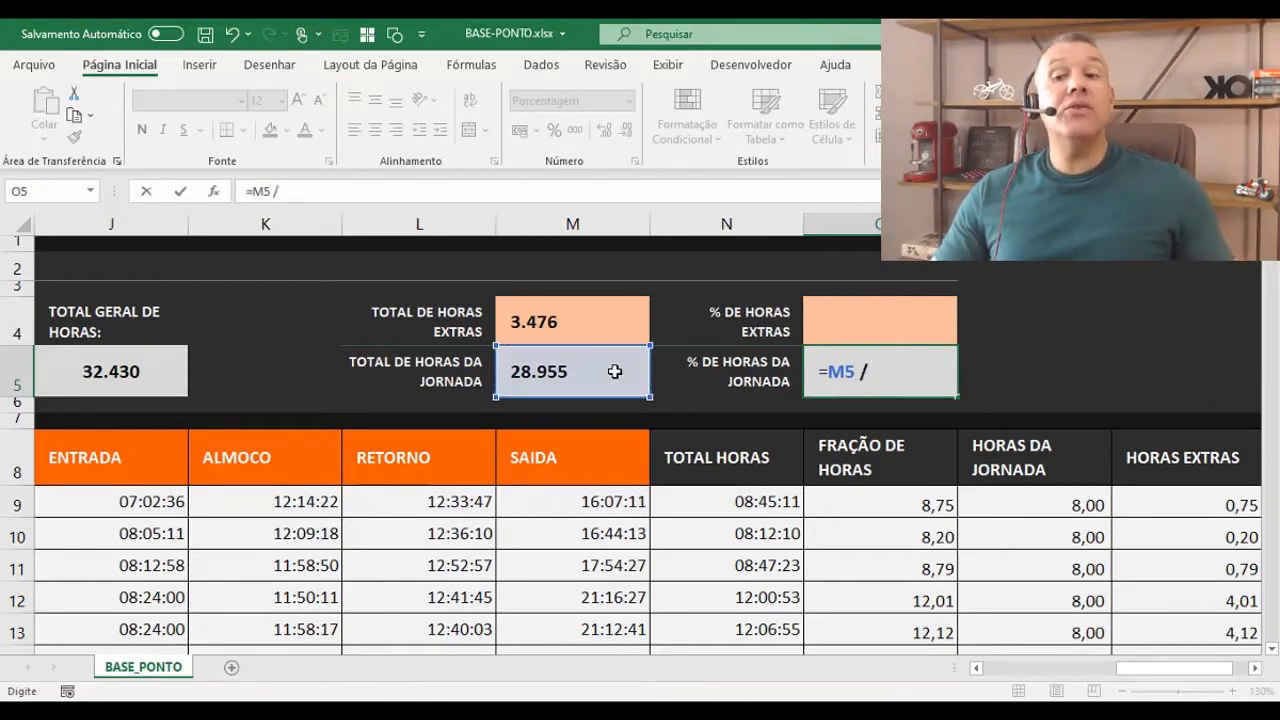
pyautogui.click(121, 373)
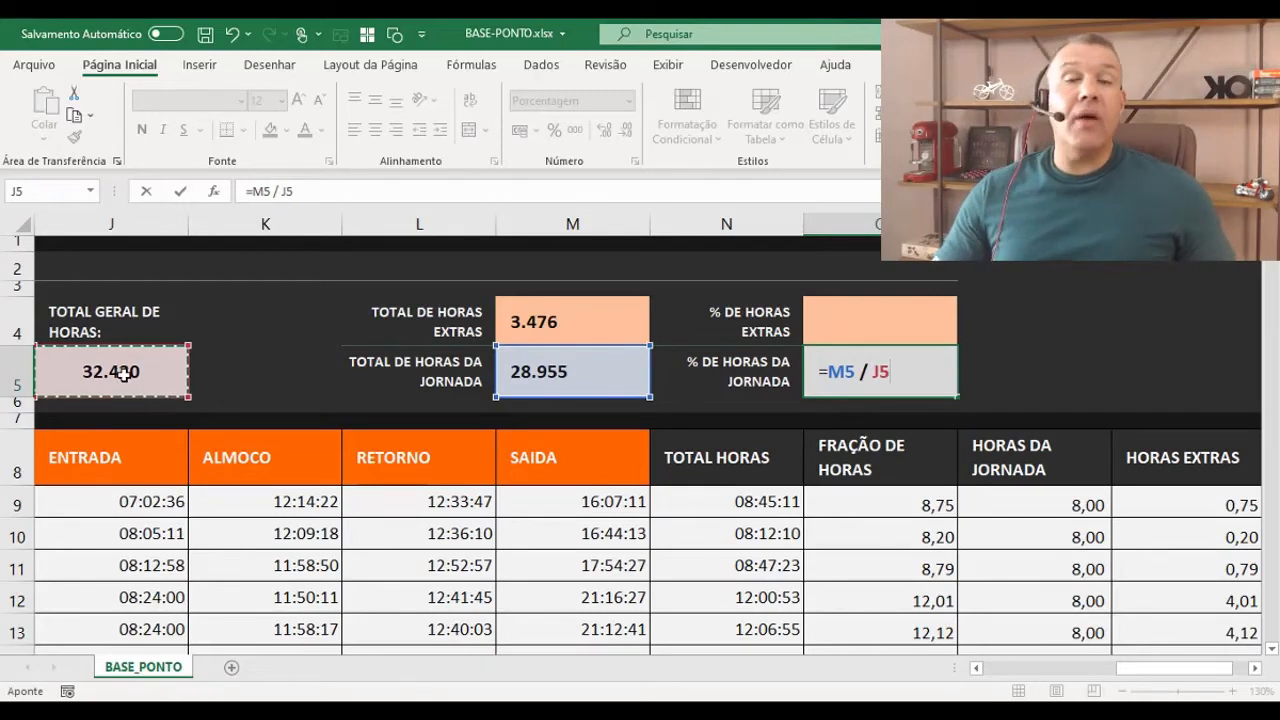
pyautogui.press('Return')
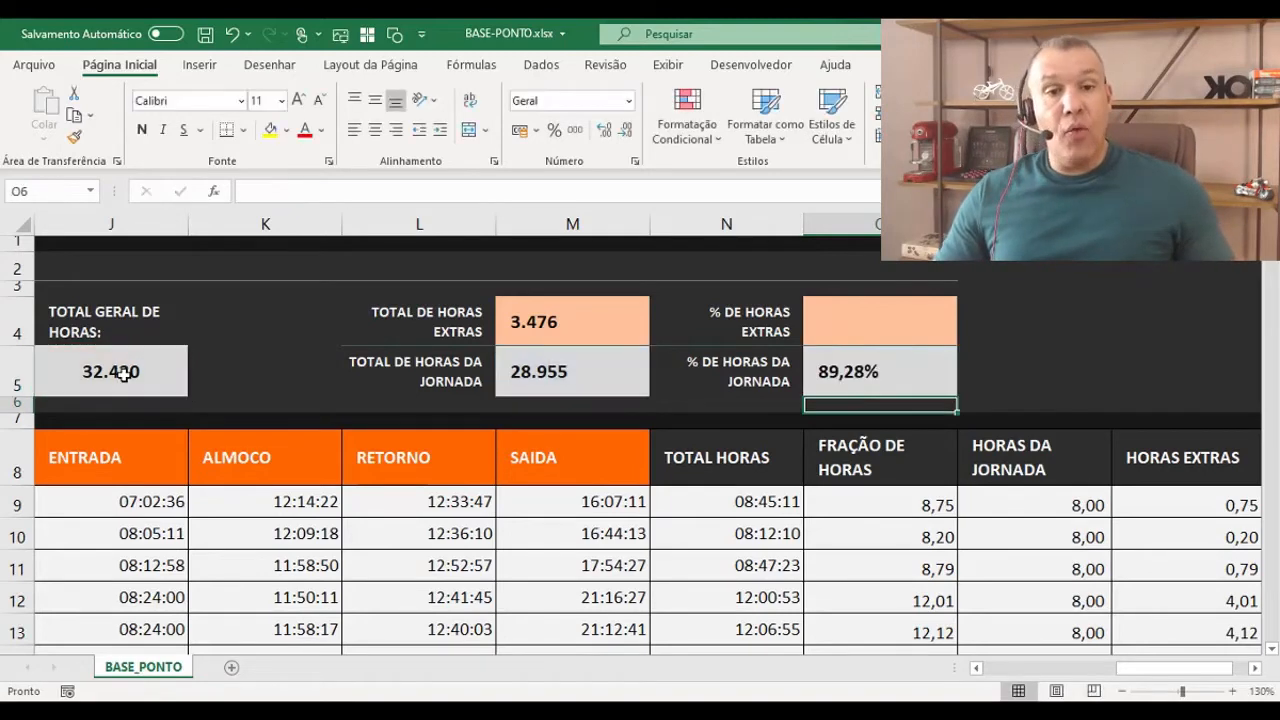
pyautogui.click(916, 374)
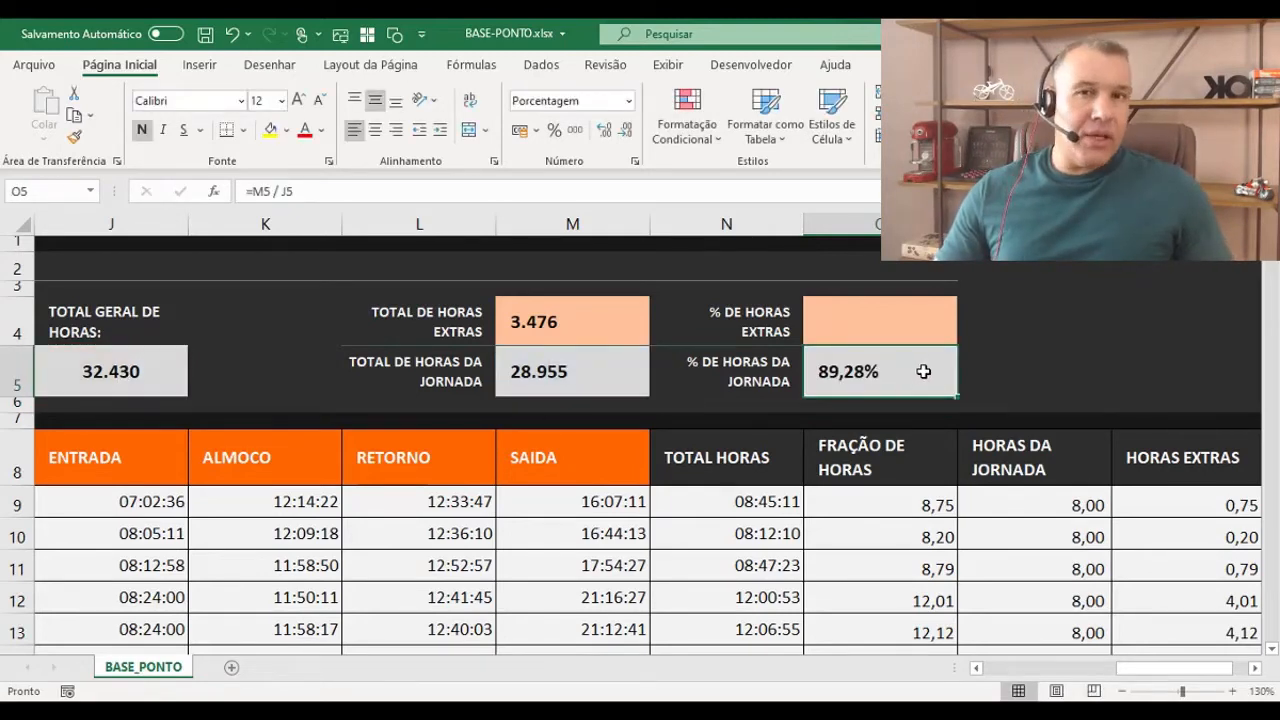
# - Show the percentage in O5 with the Geral number format, and restore the Porcentagem format
pyautogui.click(628, 100)
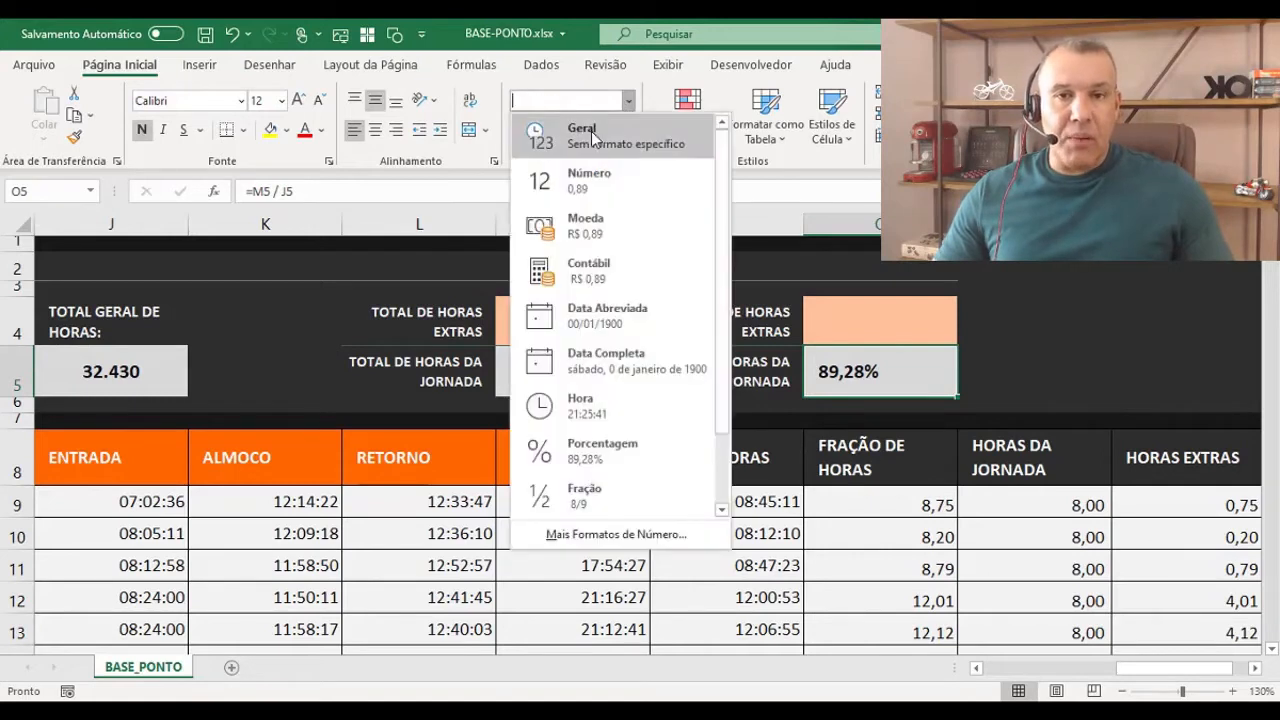
pyautogui.click(590, 128)
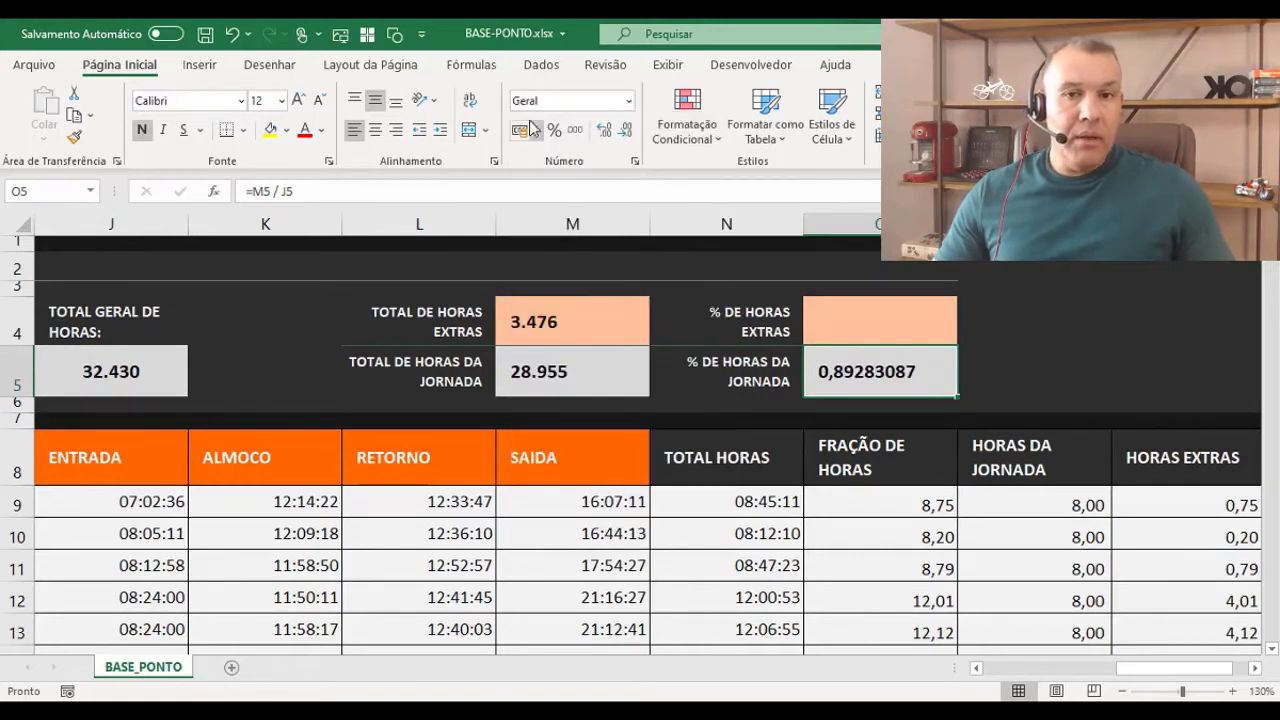
pyautogui.click(628, 100)
pyautogui.click(637, 451)
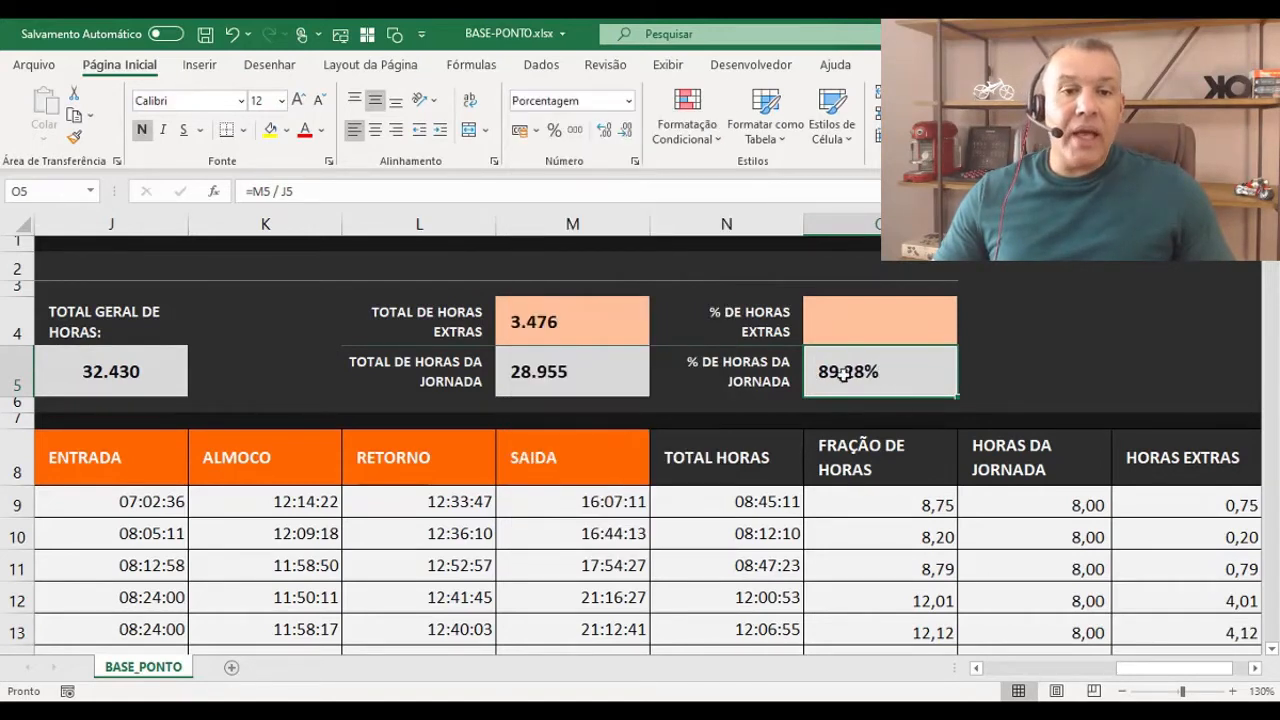
# - Calculate % DE HORAS EXTRAS in O4 by dividing the overtime hours total by the overall total with =M4 / J5
pyautogui.click(893, 326)
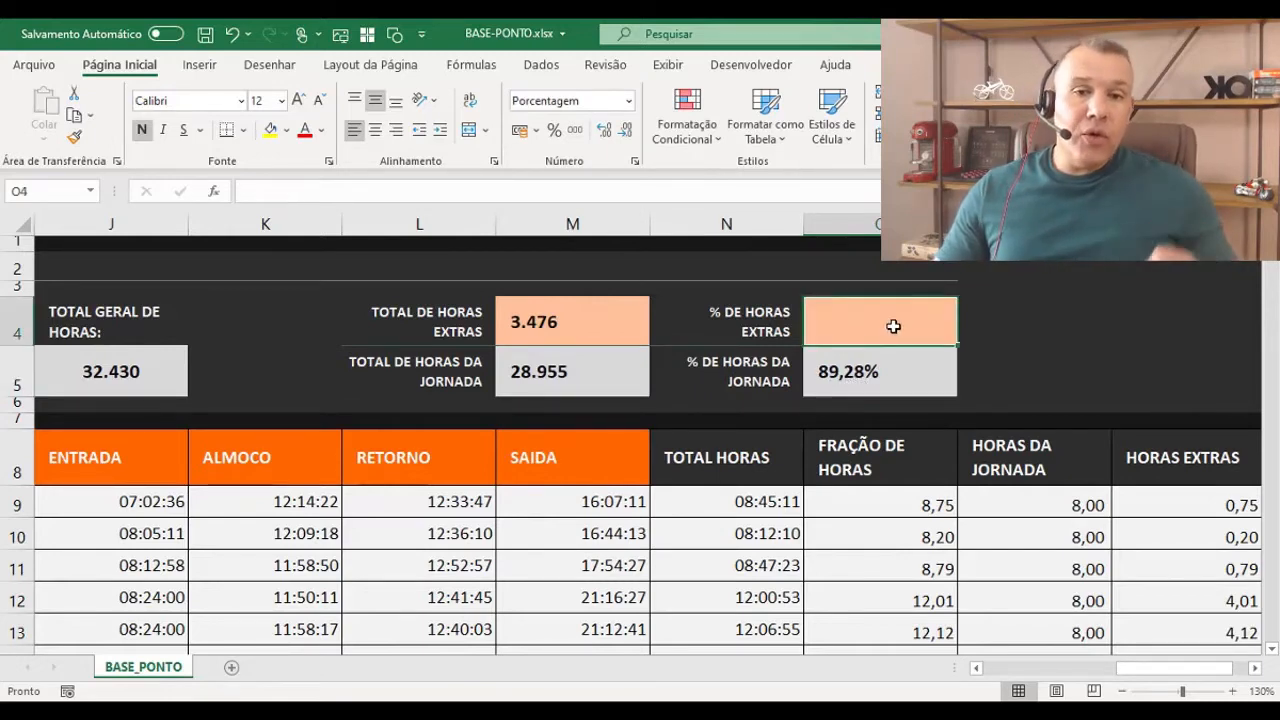
pyautogui.write('=')
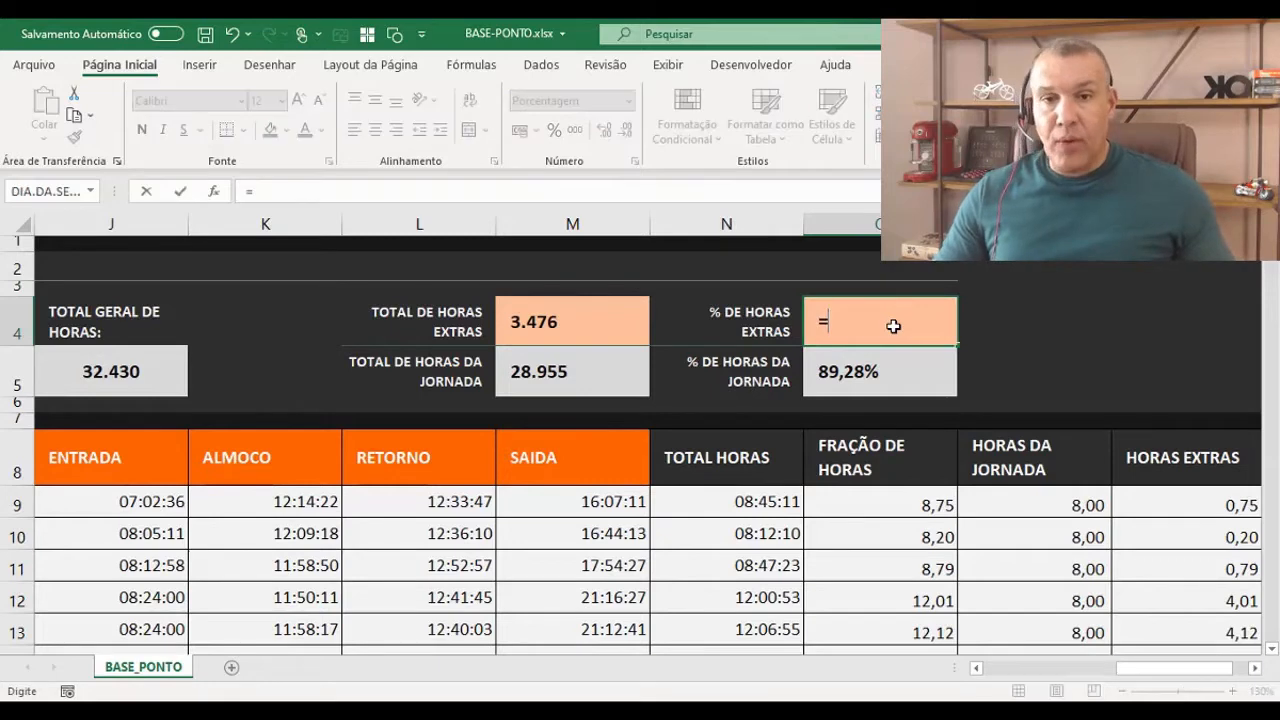
pyautogui.click(583, 321)
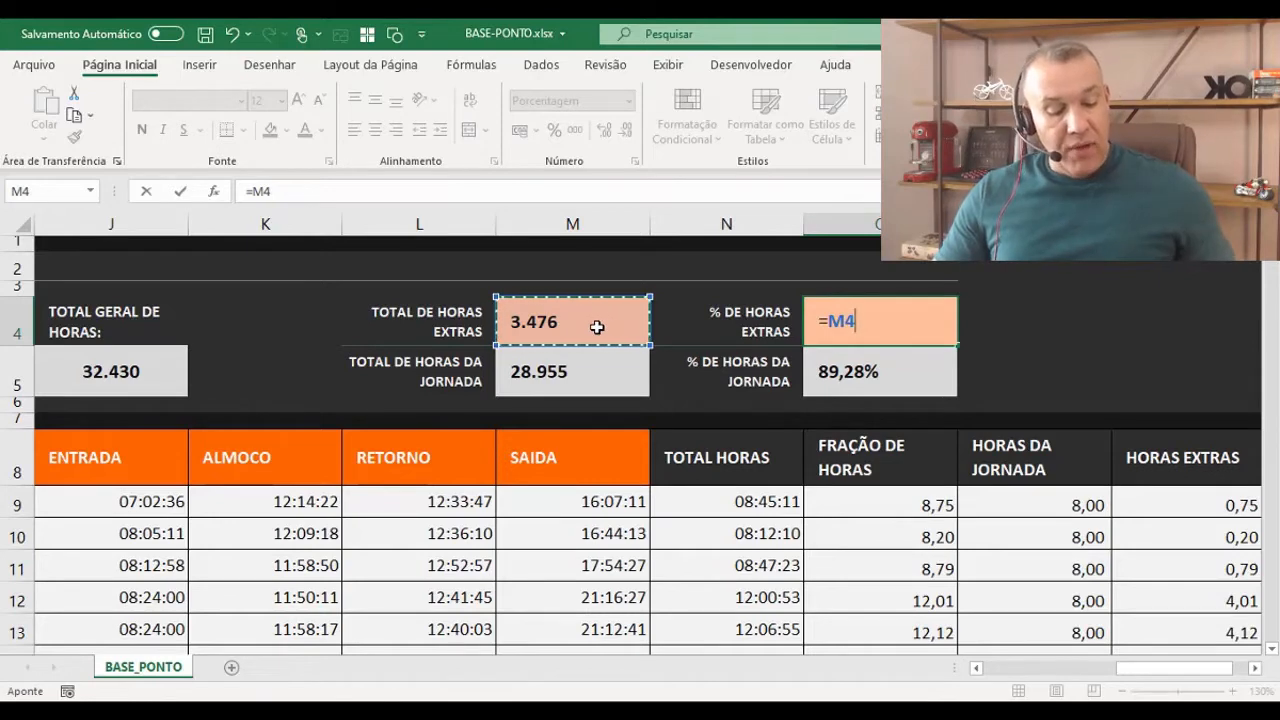
pyautogui.write('/')
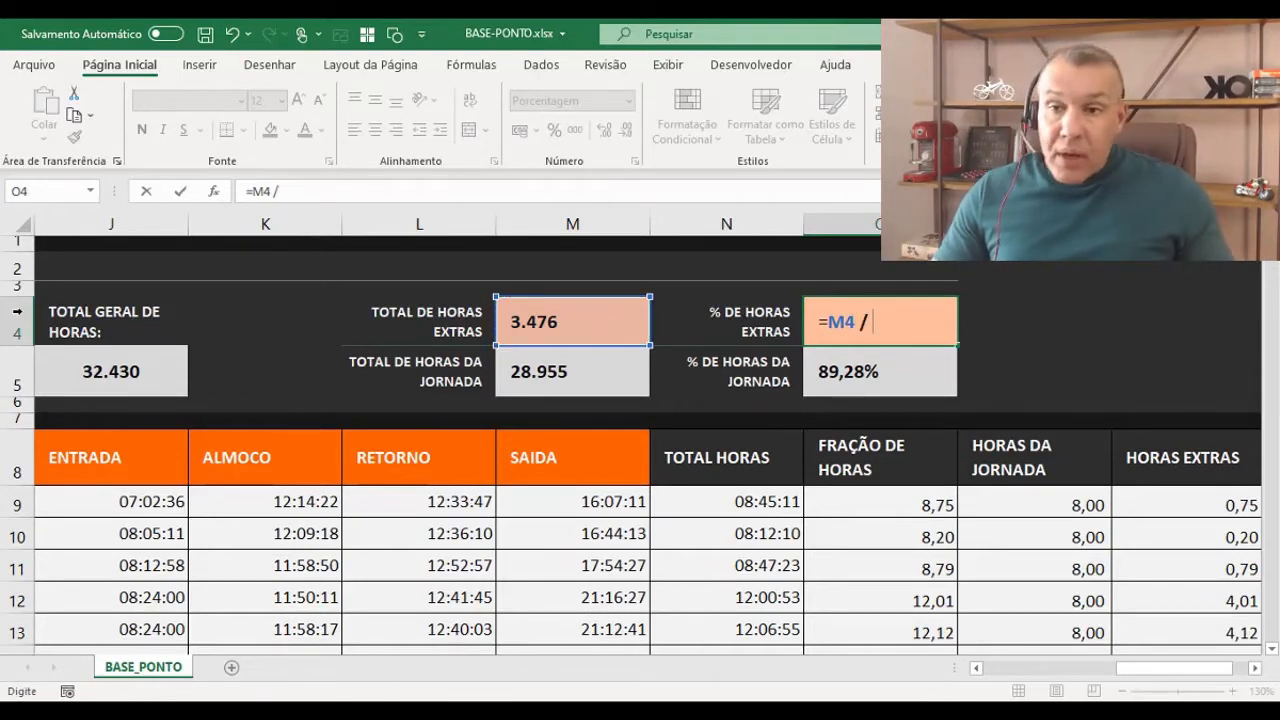
pyautogui.click(110, 372)
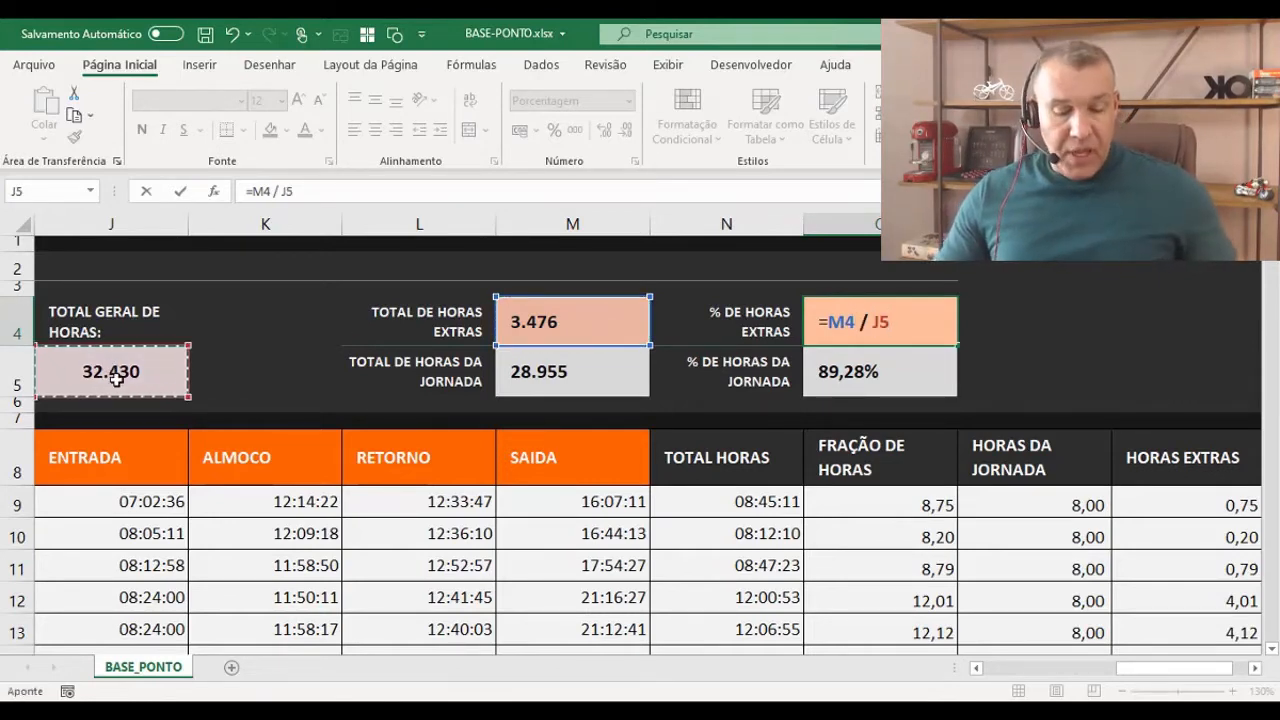
pyautogui.press('Return')
pyautogui.click(877, 338)
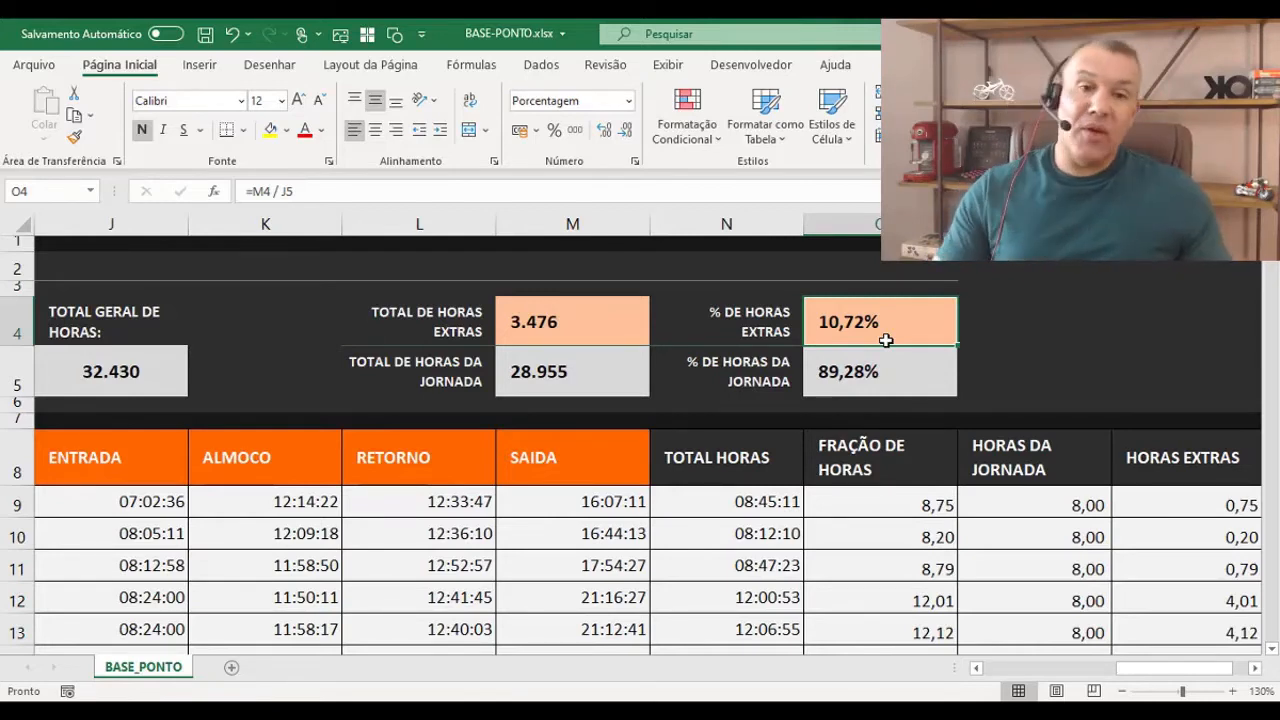
# - Insert a clustered column chart from the percentage labels and values in N4:O5
pyautogui.moveTo(726, 316); pyautogui.dragTo(889, 391)
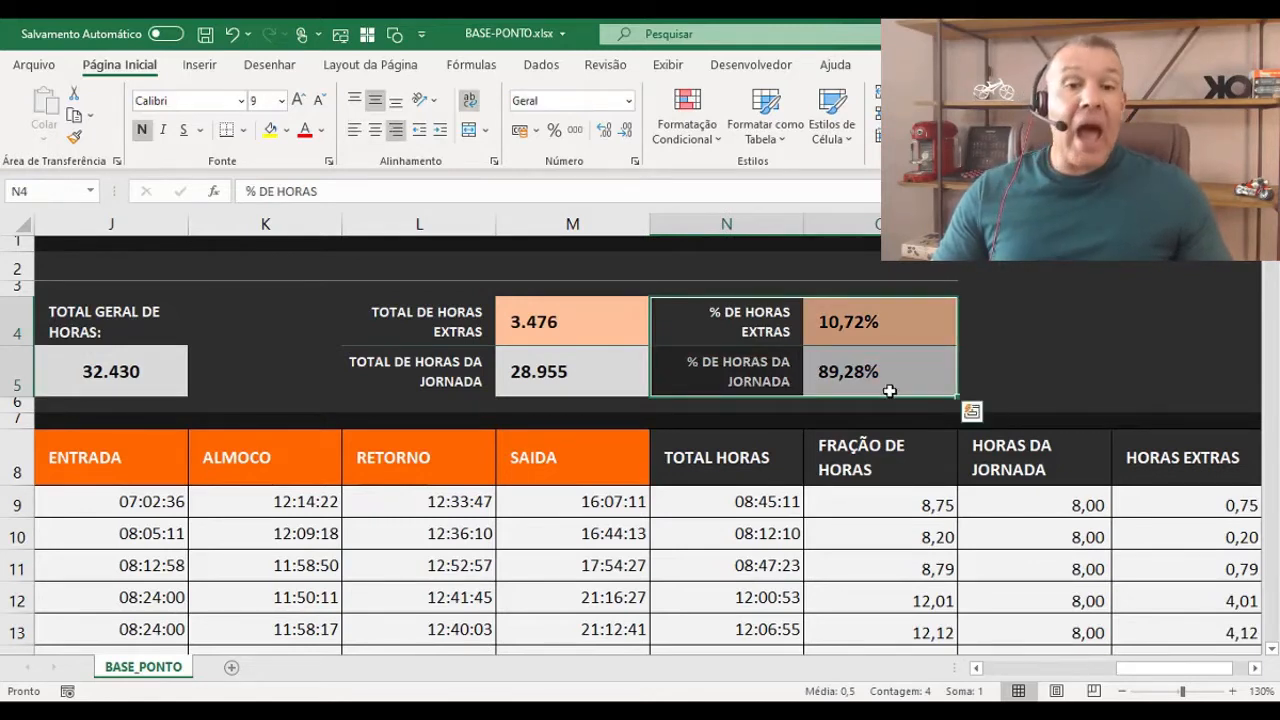
pyautogui.hotkey('alt', 'F1')
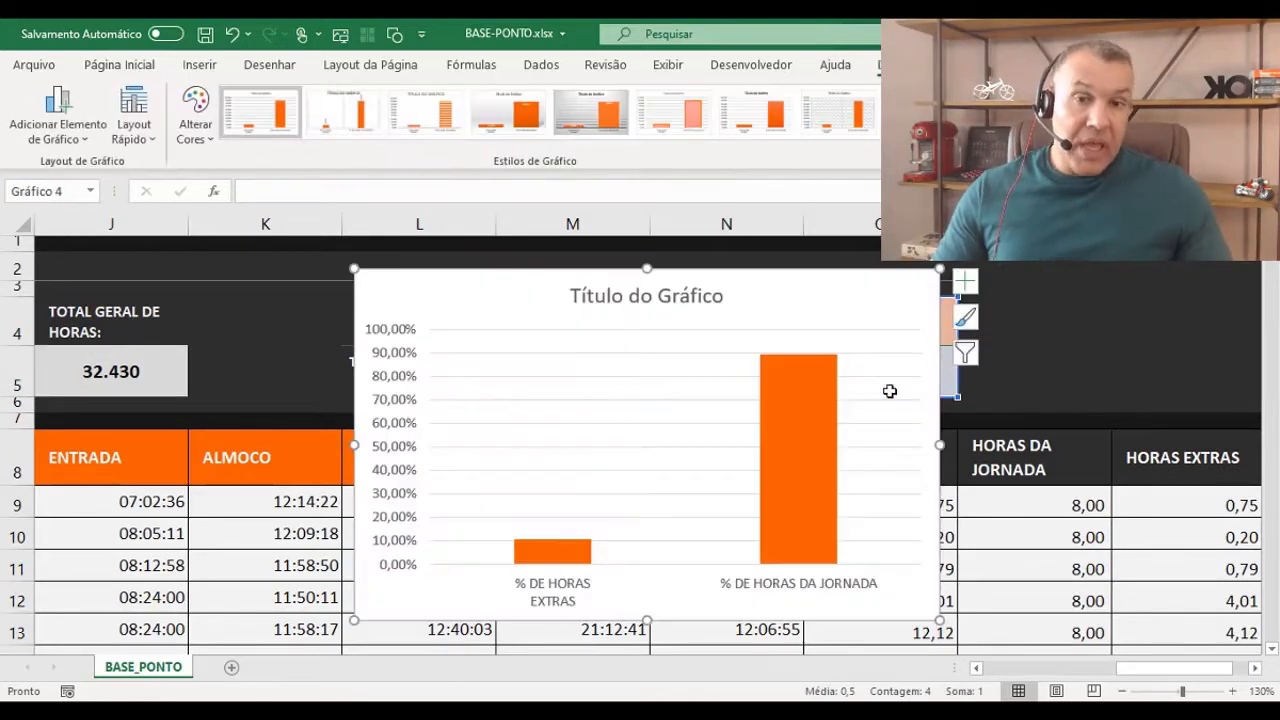
pyautogui.moveTo(934, 400); pyautogui.dragTo(837, 380)
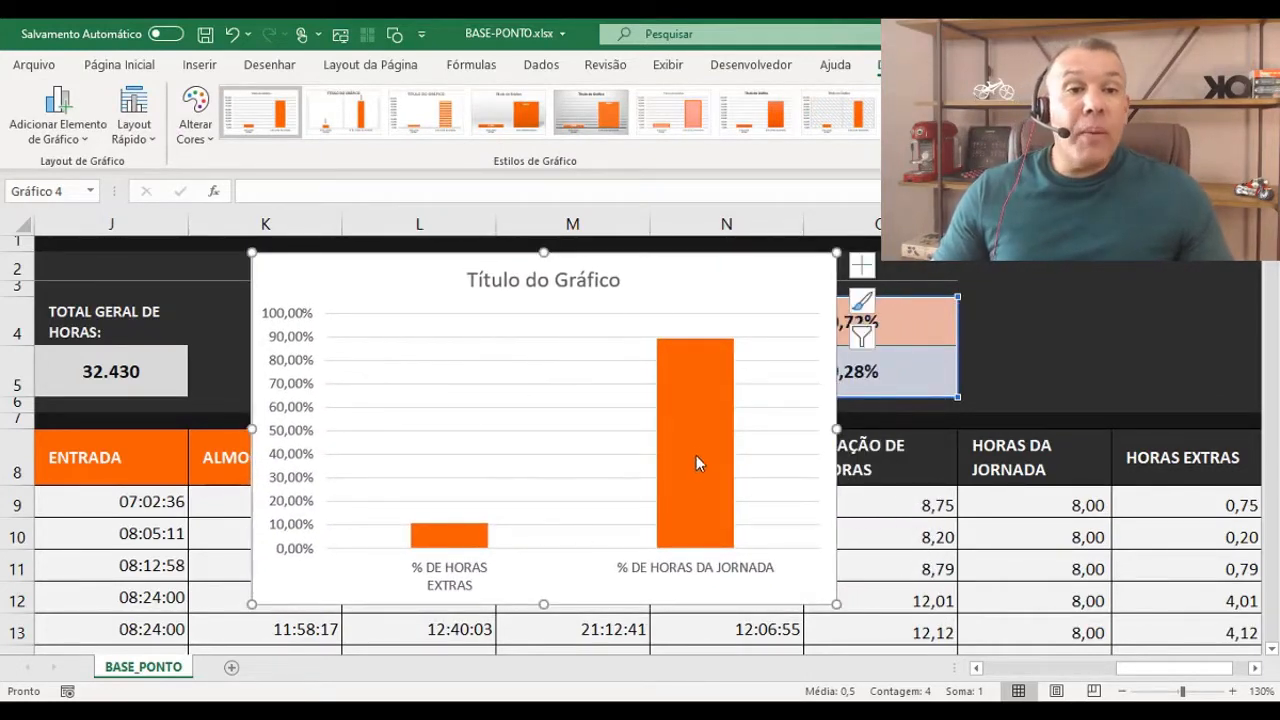
# - Change the percentage chart's type to Pizza
pyautogui.click(1098, 115)
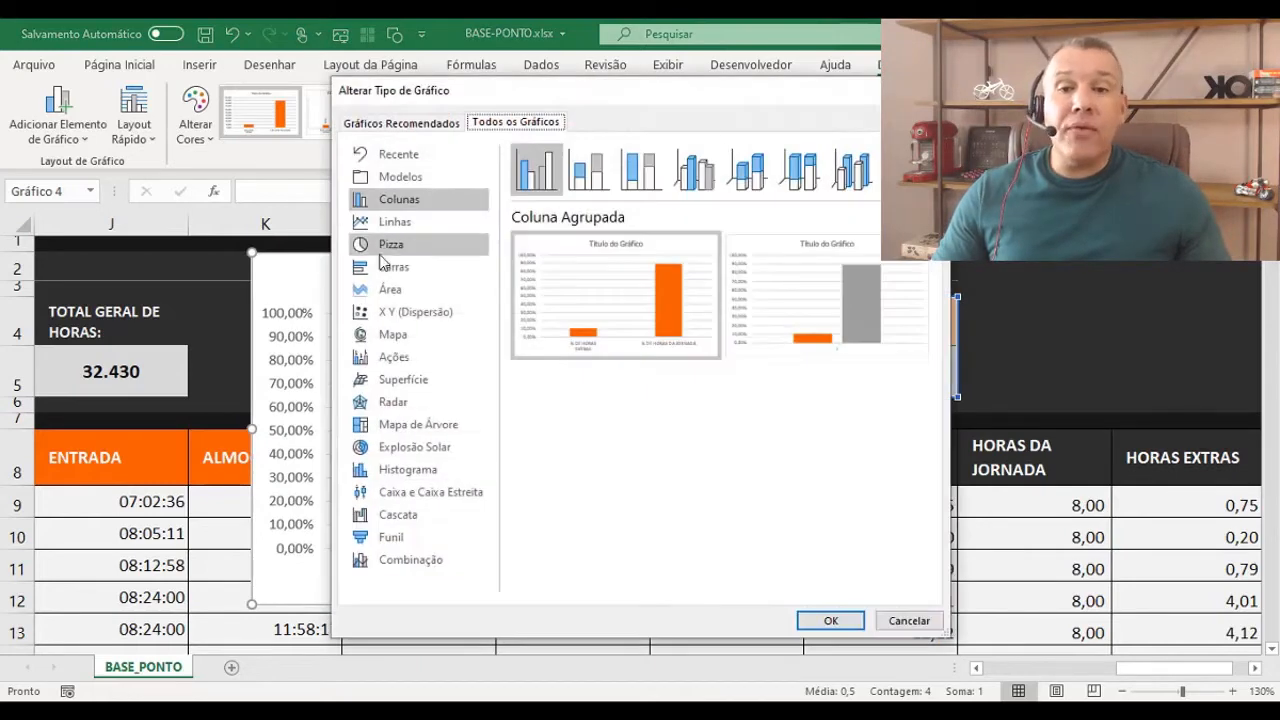
pyautogui.click(374, 250)
pyautogui.moveTo(622, 278)
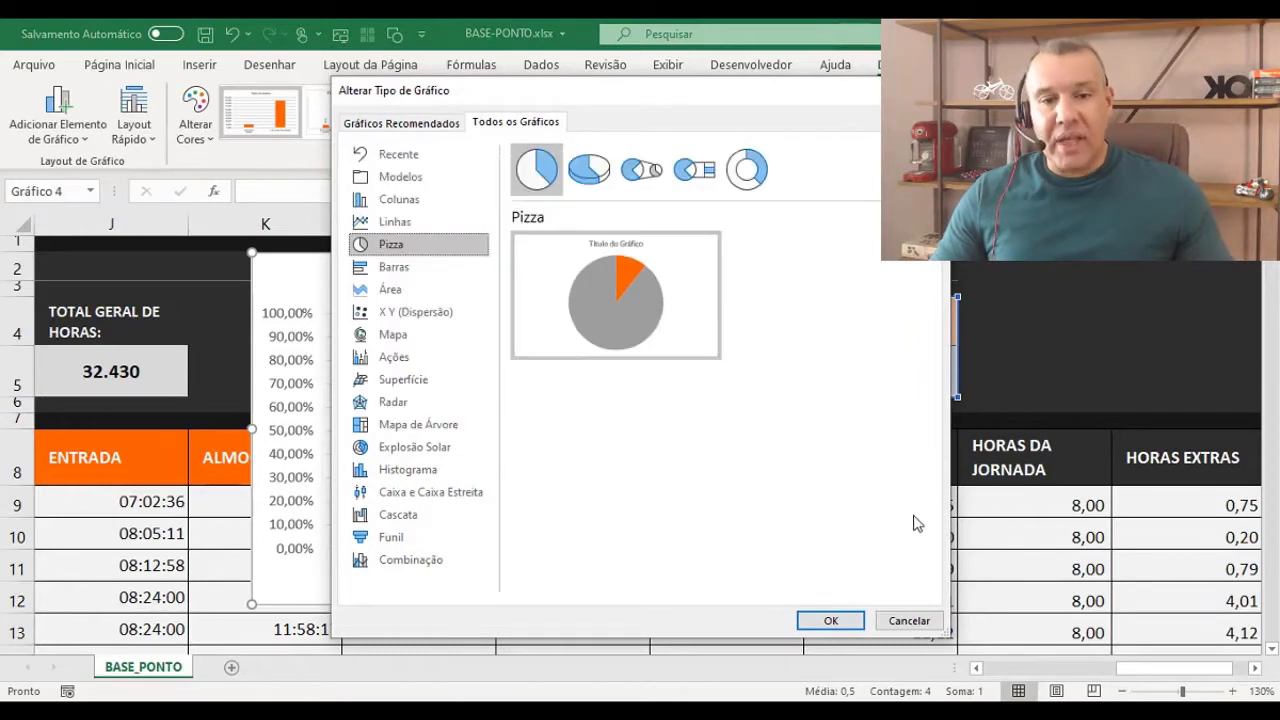
pyautogui.click(829, 620)
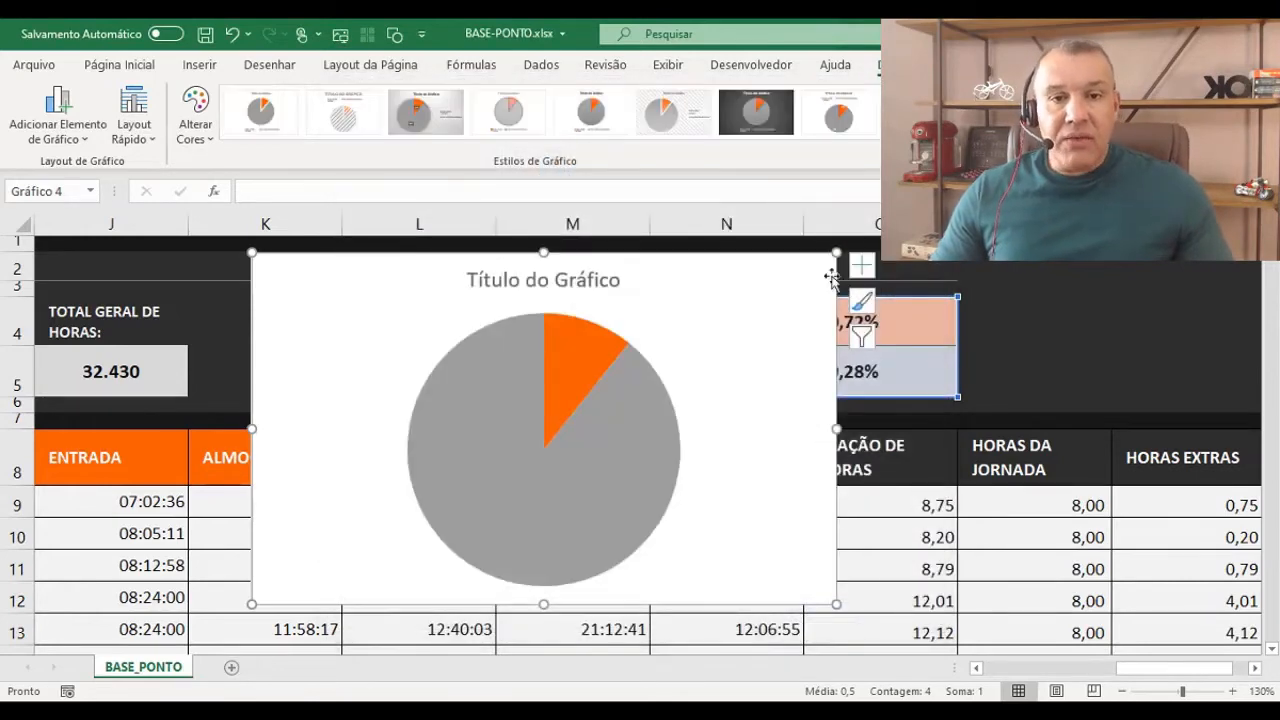
# - Shrink the pie chart and fit it into the dark header area over columns P and Q, above the HORAS DA JORNADA and HORAS EXTRAS headings
pyautogui.moveTo(834, 255); pyautogui.dragTo(607, 391)
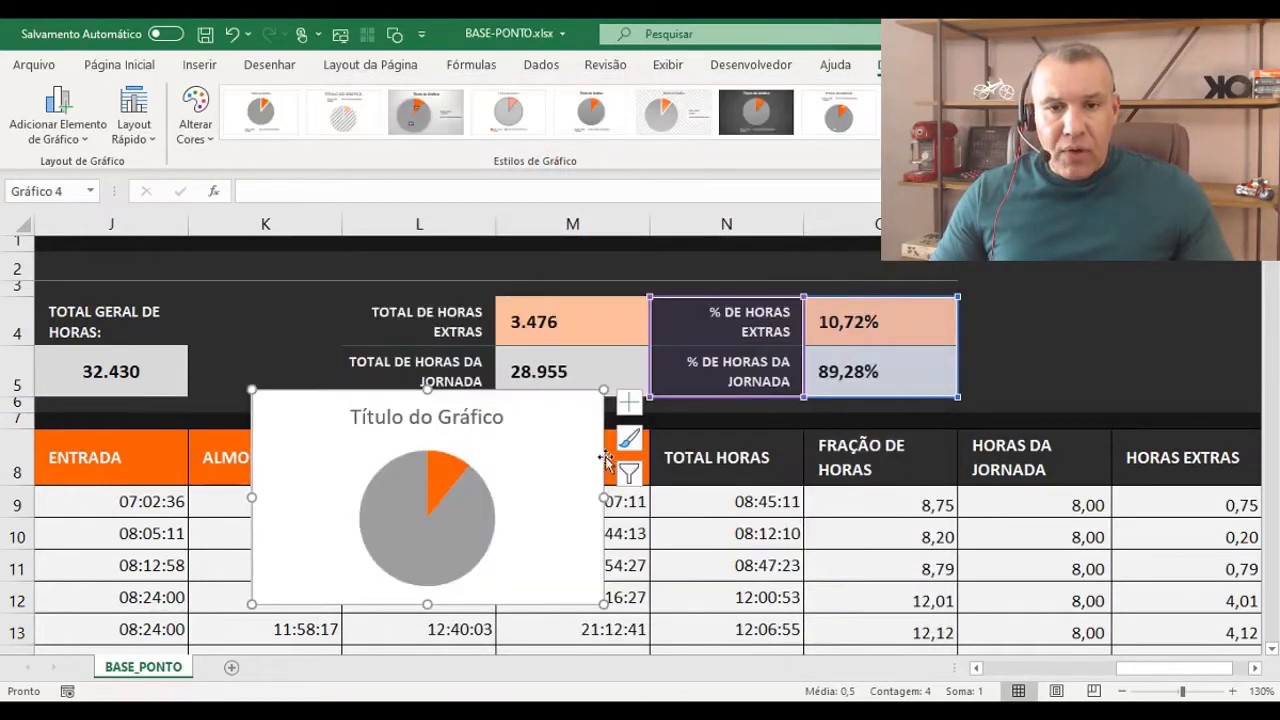
pyautogui.moveTo(790, 441); pyautogui.dragTo(1145, 325)
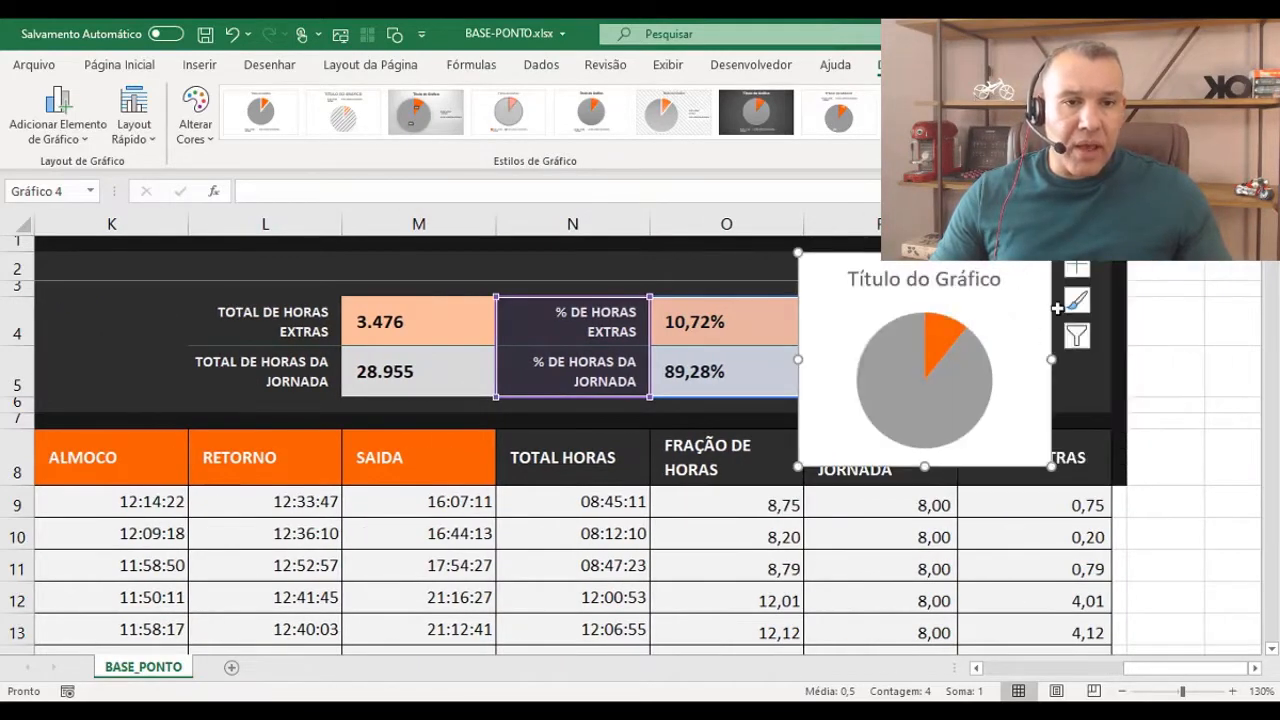
pyautogui.moveTo(1057, 308); pyautogui.dragTo(1113, 292)
pyautogui.moveTo(987, 452); pyautogui.dragTo(987, 423)
pyautogui.moveTo(859, 326); pyautogui.dragTo(818, 327)
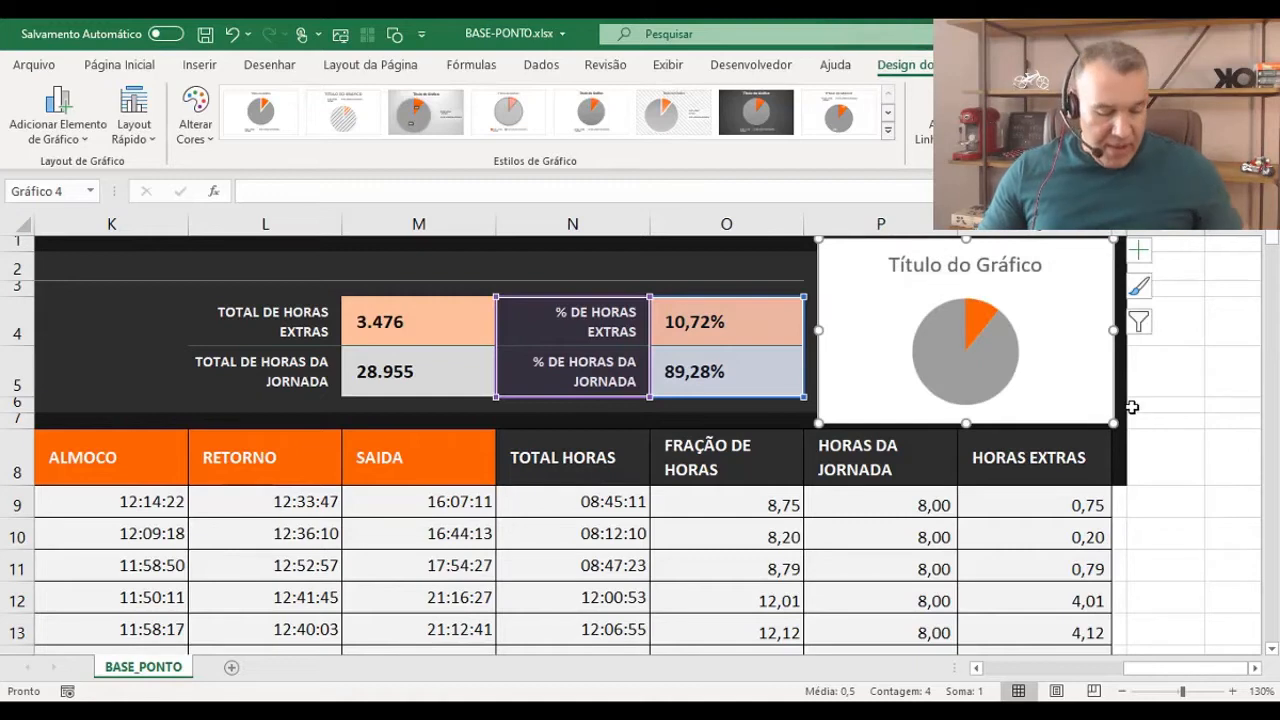
pyautogui.hotkey('ctrl', 'Down')
pyautogui.hotkey('ctrl', 'Down')
pyautogui.hotkey('ctrl', 'Down')
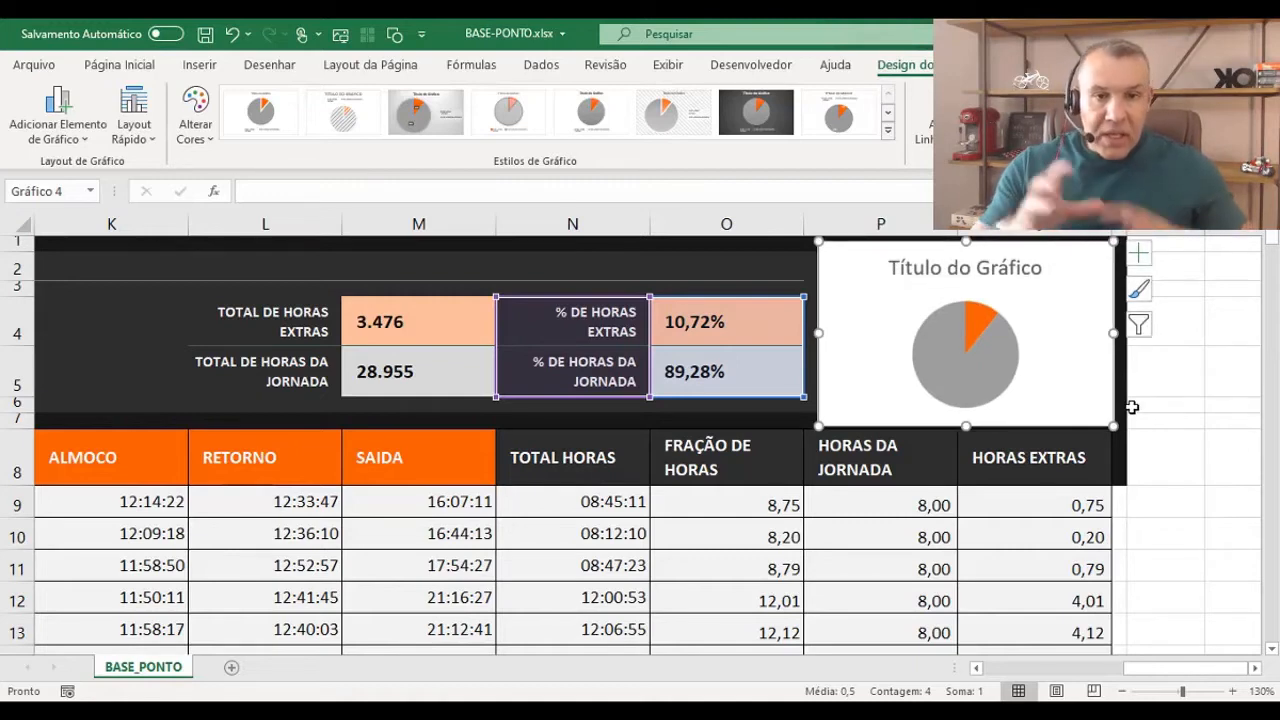
# - Delete the title of the pie chart
pyautogui.click(980, 266)
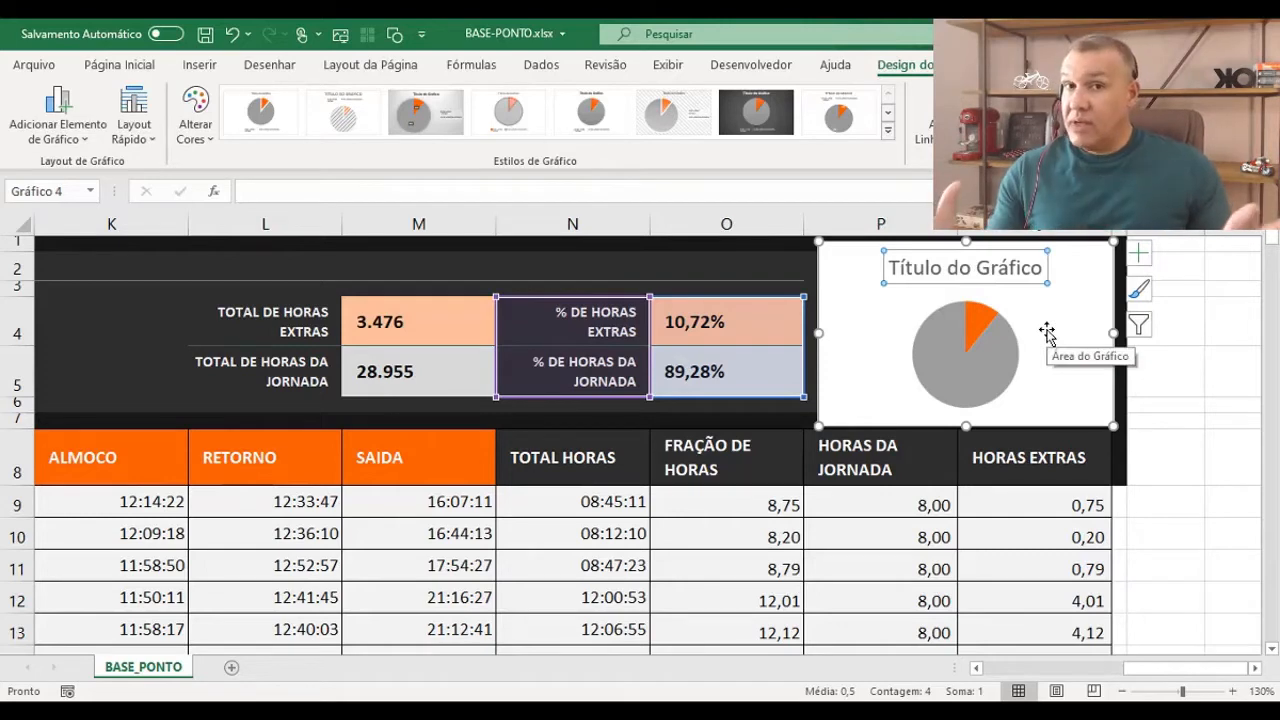
pyautogui.press('Delete')
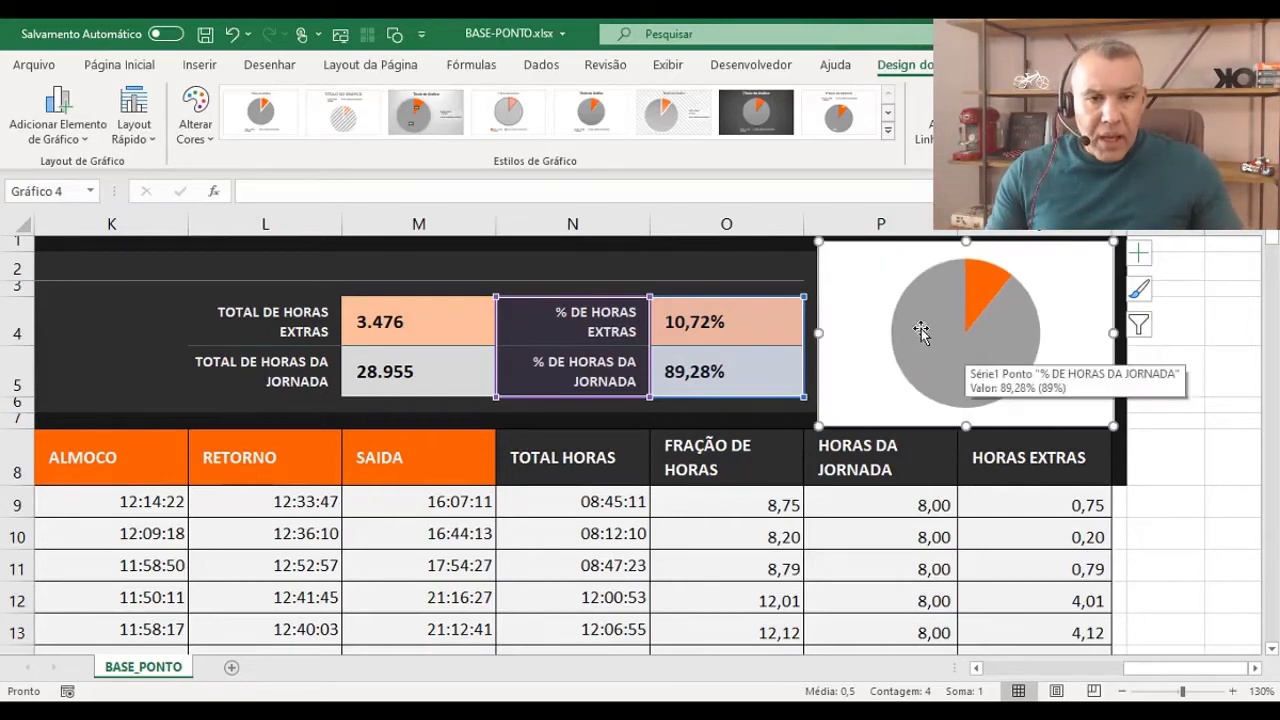
pyautogui.click(912, 268)
pyautogui.moveTo(966, 343); pyautogui.dragTo(900, 338)
pyautogui.click(985, 291)
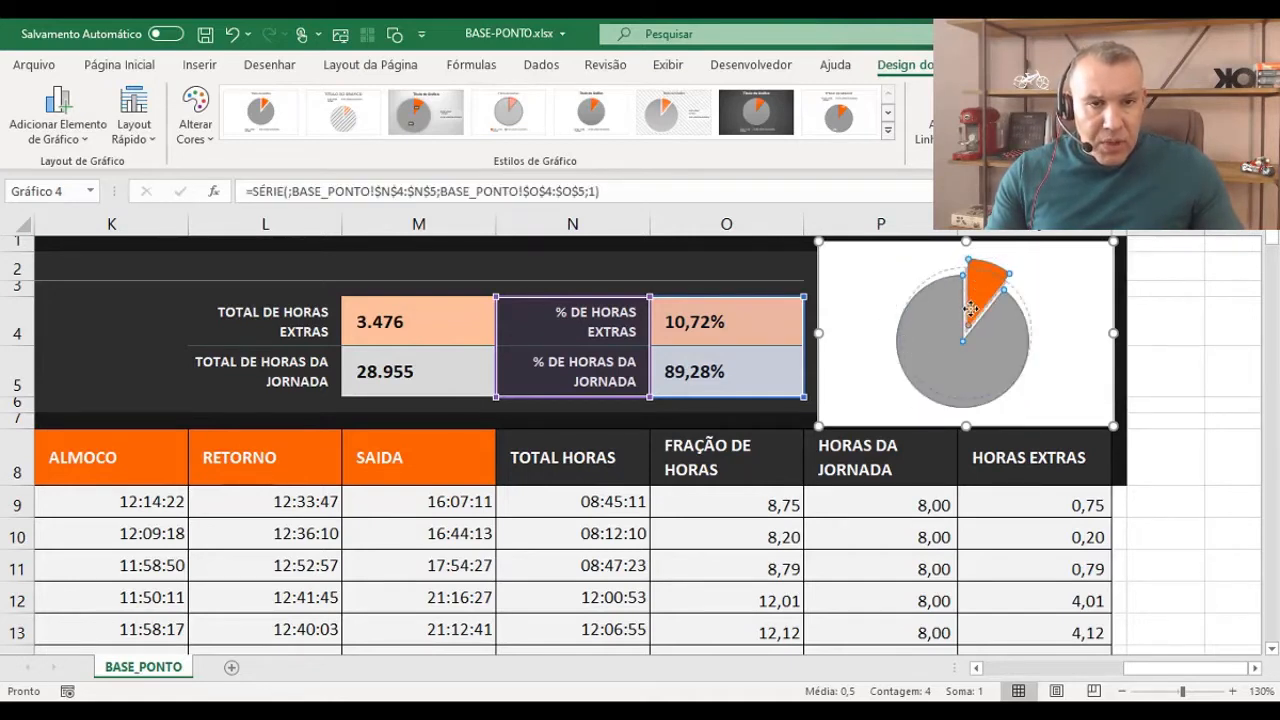
pyautogui.moveTo(981, 291); pyautogui.dragTo(965, 333)
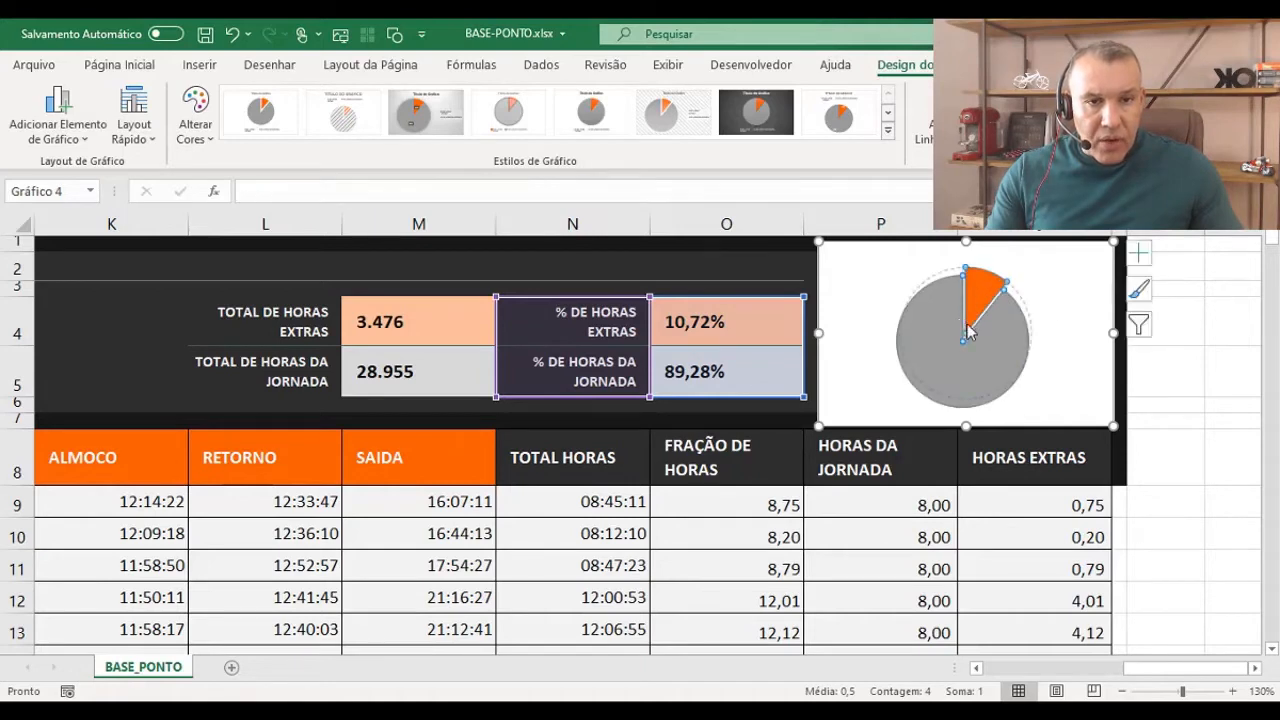
# - Enlarge the pie to nearly the full chart height and place it against the chart's left side
pyautogui.click(903, 263)
pyautogui.moveTo(880, 258); pyautogui.dragTo(852, 264)
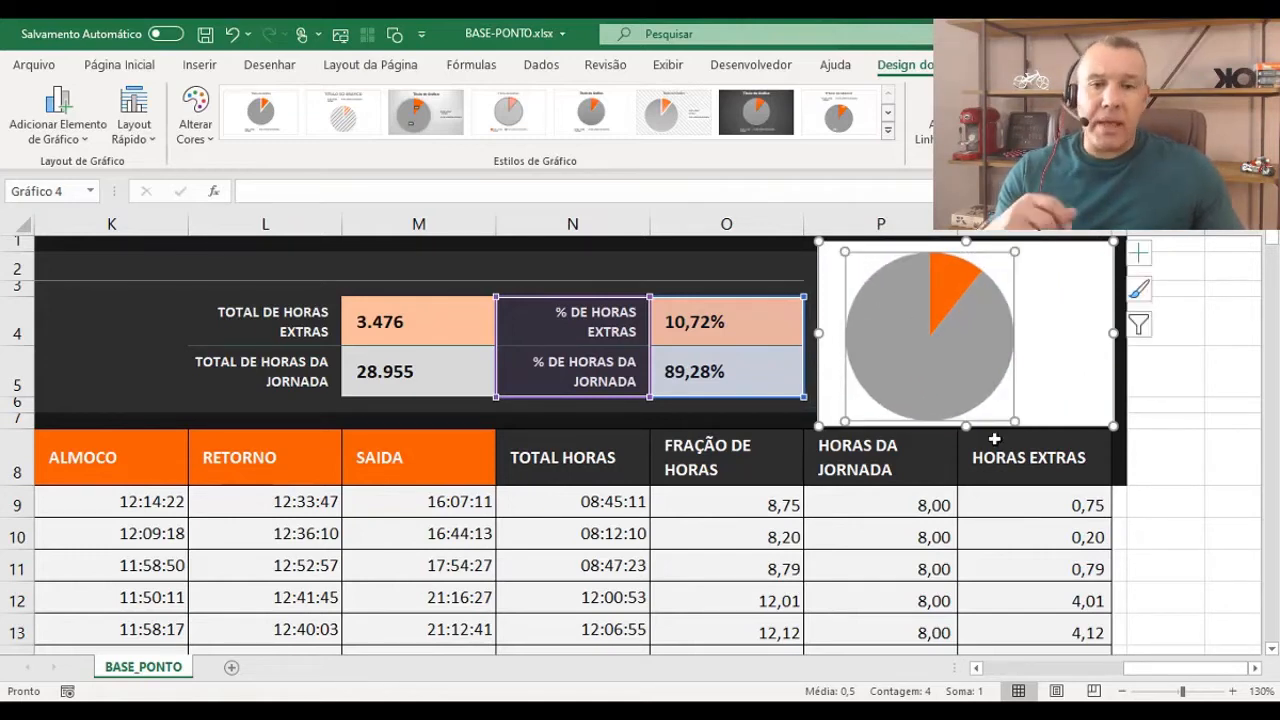
# - Fill the % DE HORAS DA JORNADA slice of the pie with a dark green from the standard colour palette
pyautogui.click(972, 356)
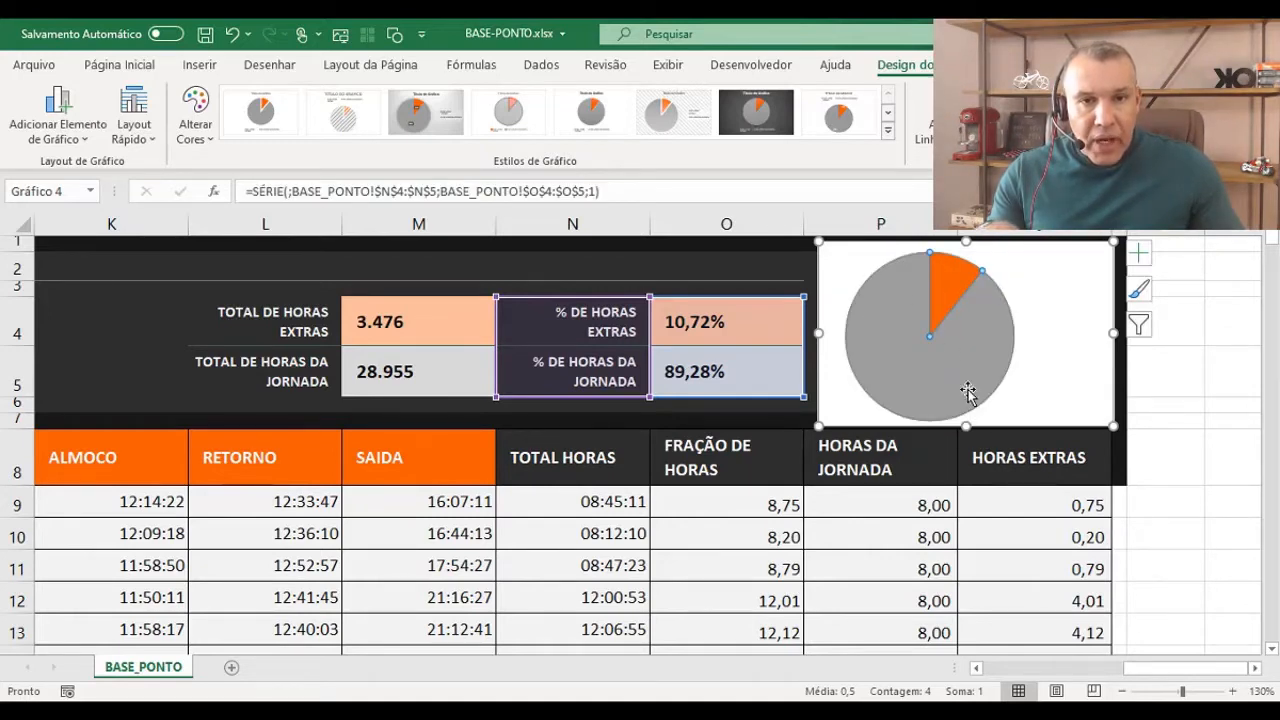
pyautogui.moveTo(970, 372)
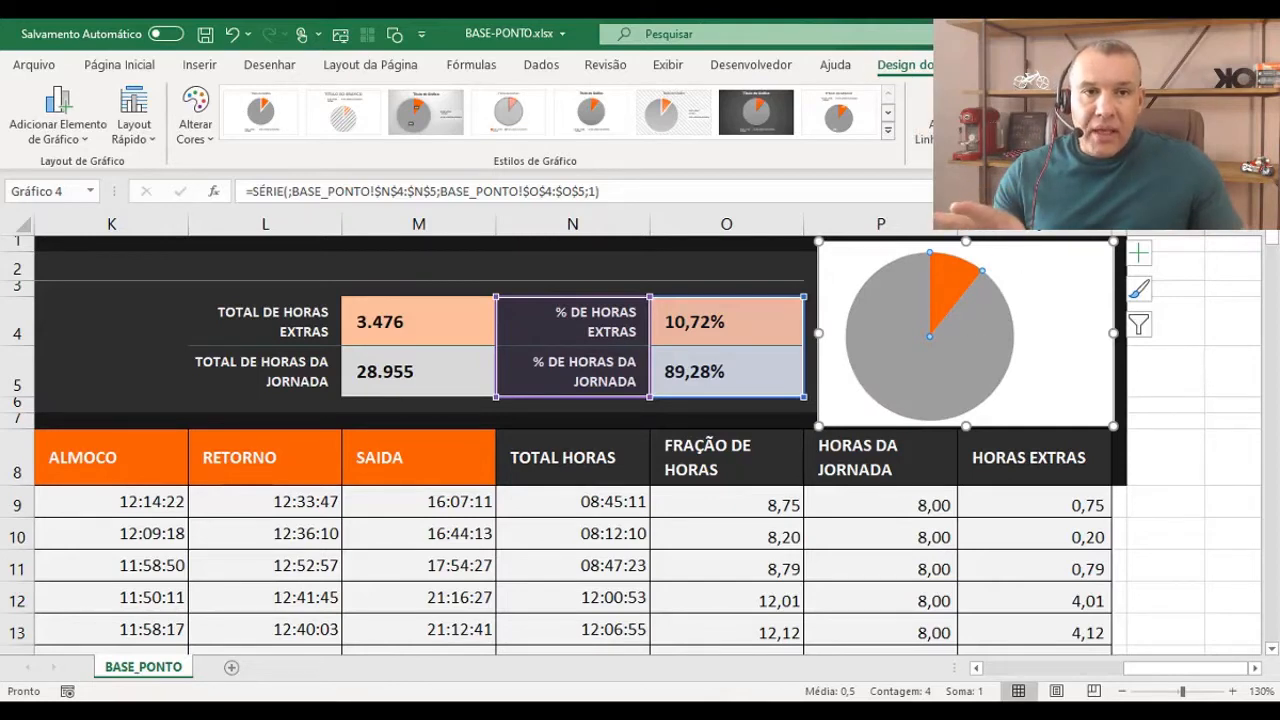
pyautogui.click(965, 64)
pyautogui.click(598, 92)
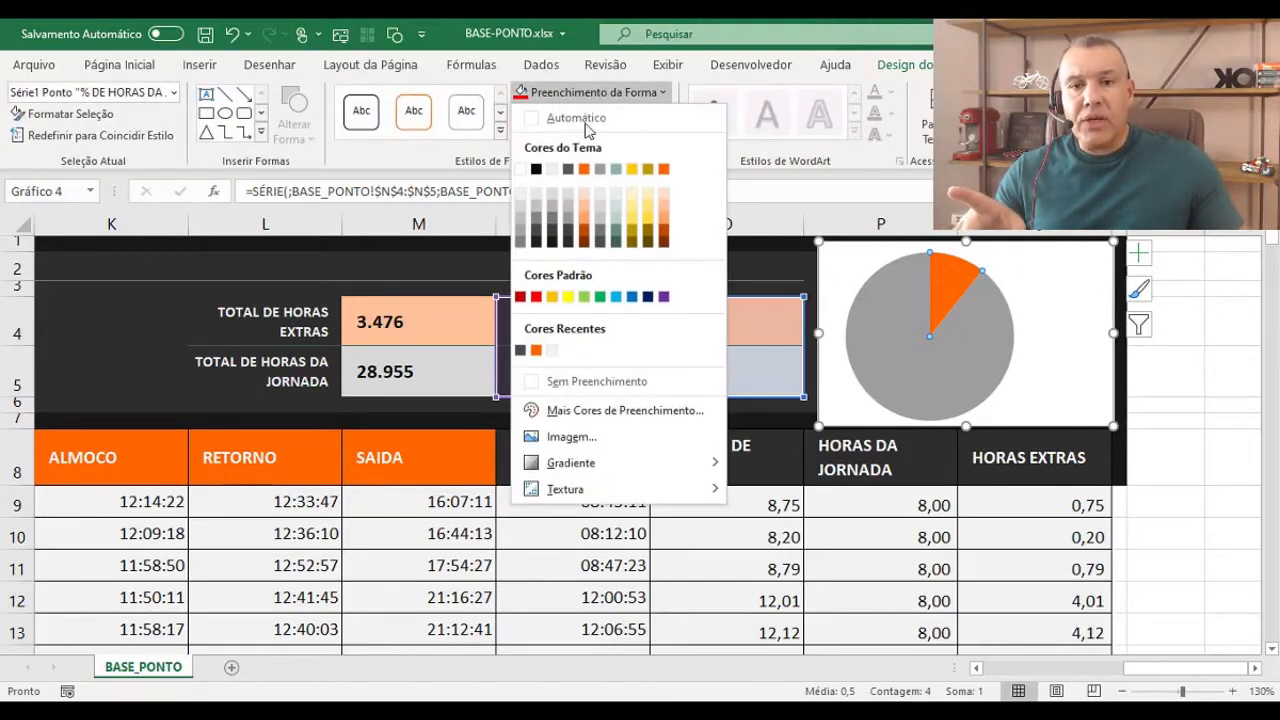
pyautogui.click(615, 411)
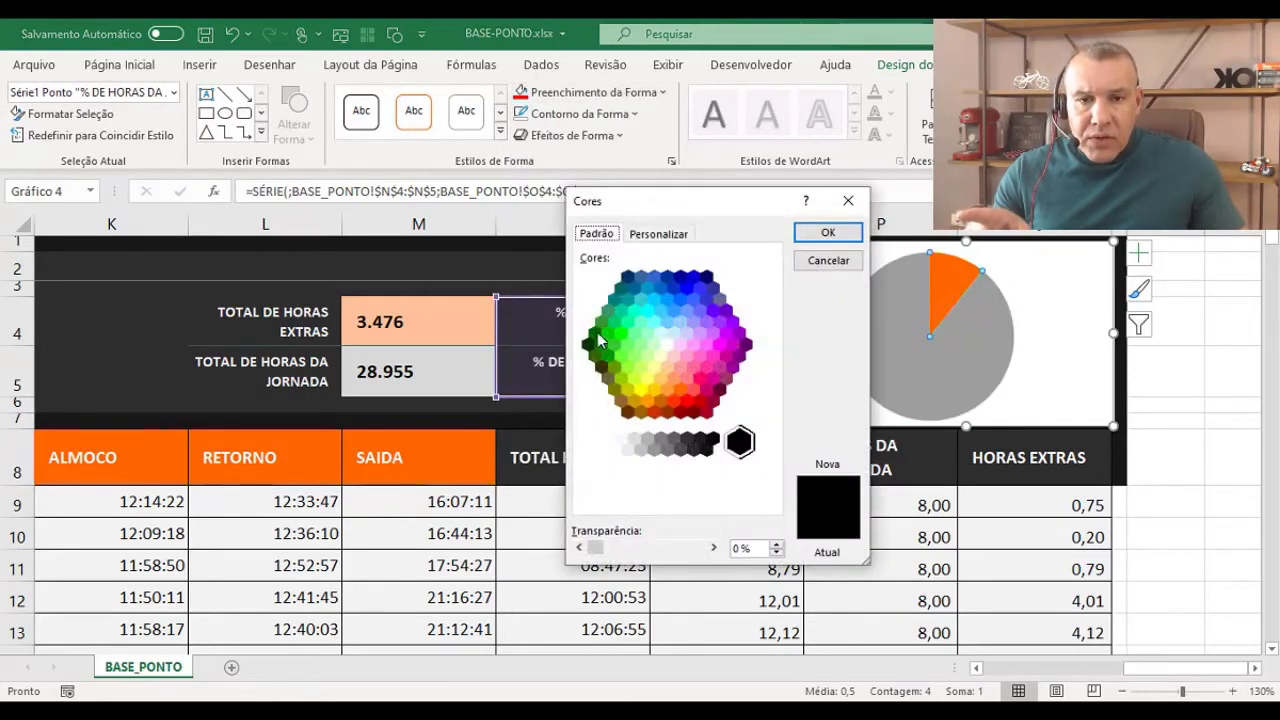
pyautogui.click(595, 333)
pyautogui.click(828, 232)
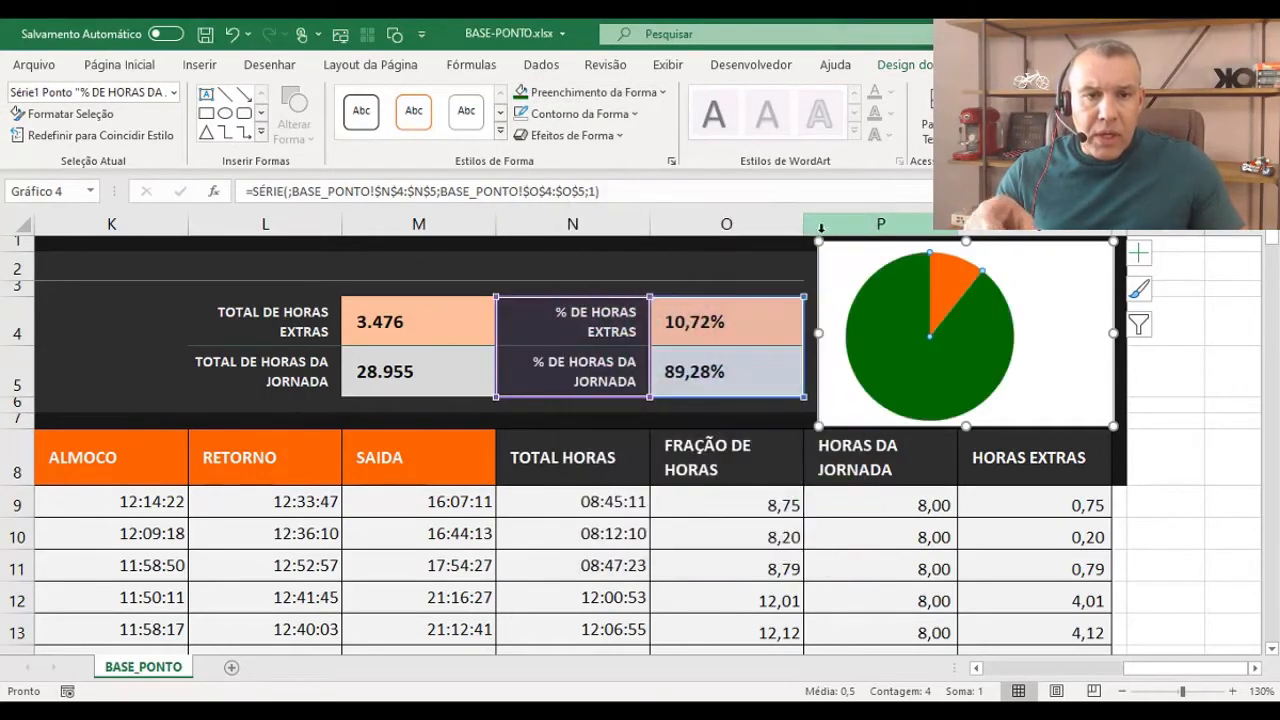
# - Fill the % DE HORAS EXTRAS slice of the pie with the standard dark red
pyautogui.click(953, 284)
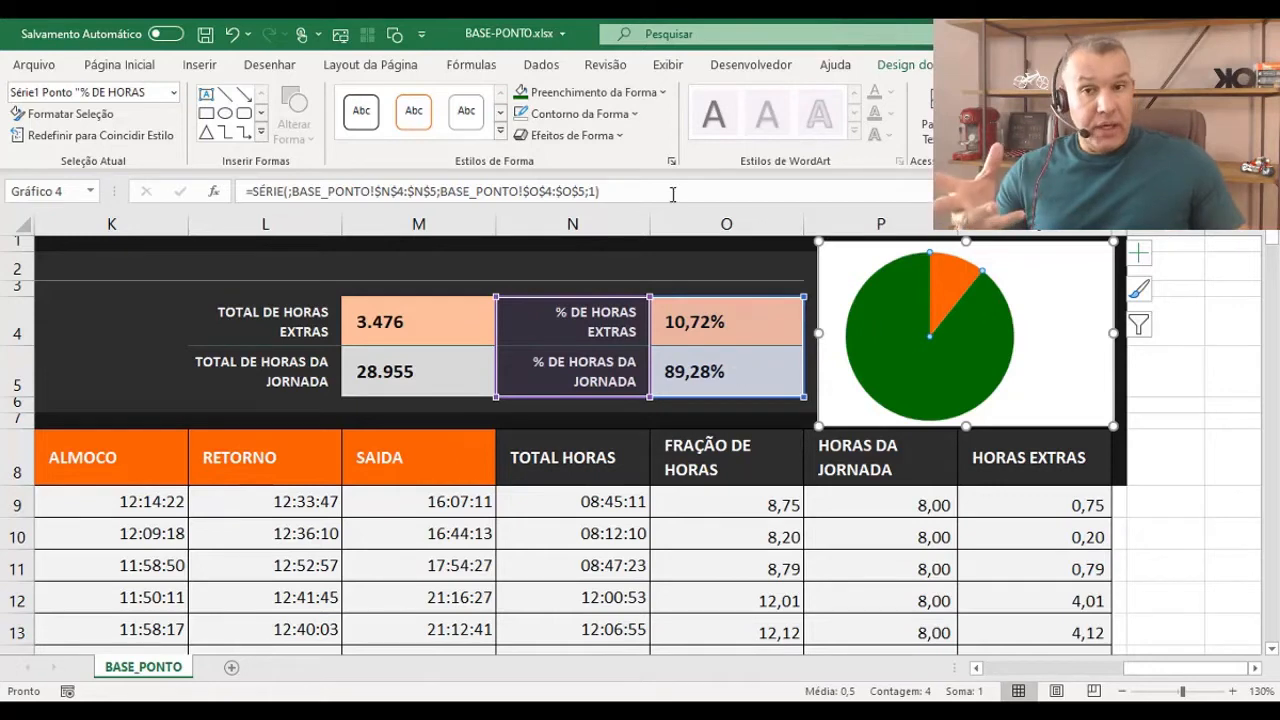
pyautogui.click(598, 92)
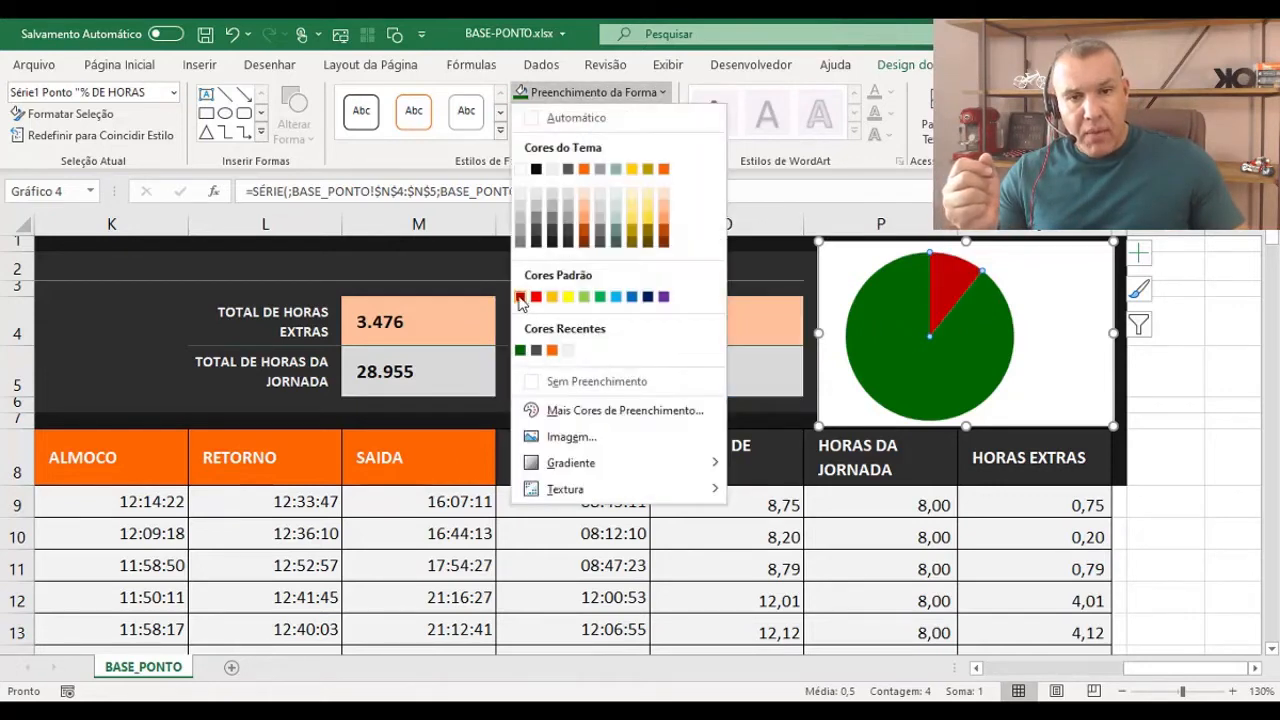
pyautogui.click(520, 298)
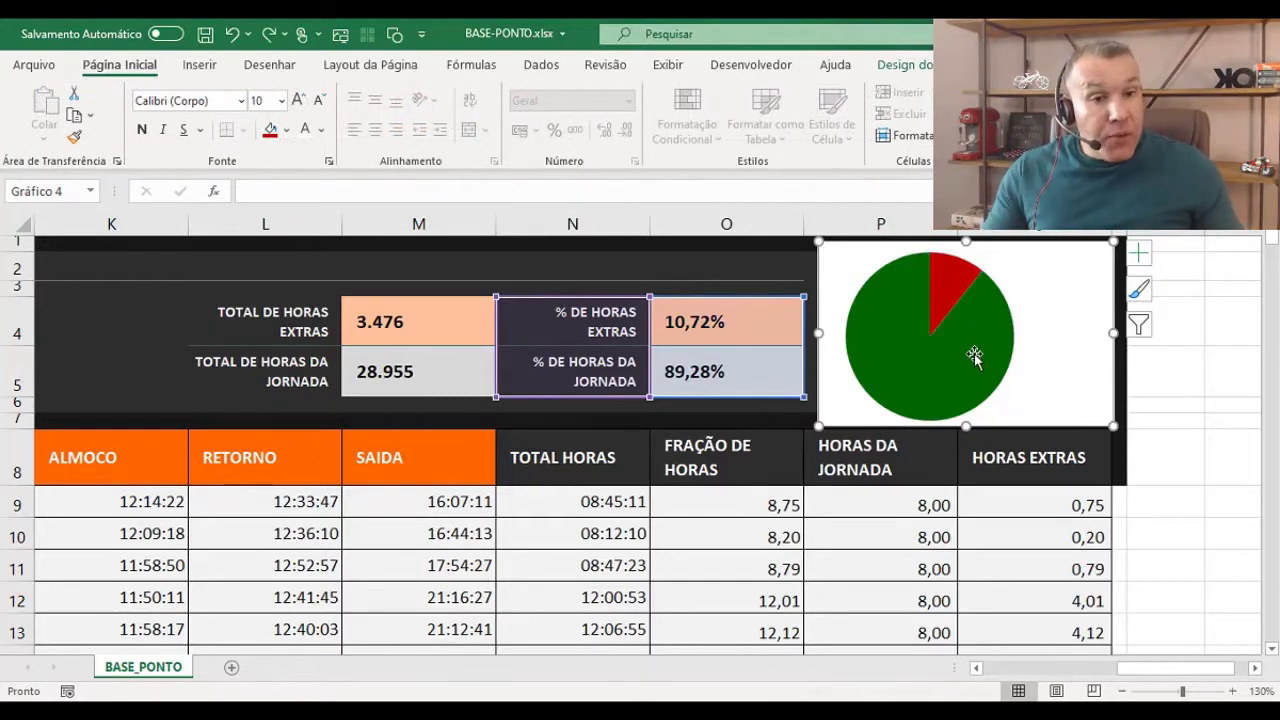
# - Add data labels (Rótulos de Dados) to the pie chart
pyautogui.click(1140, 258)
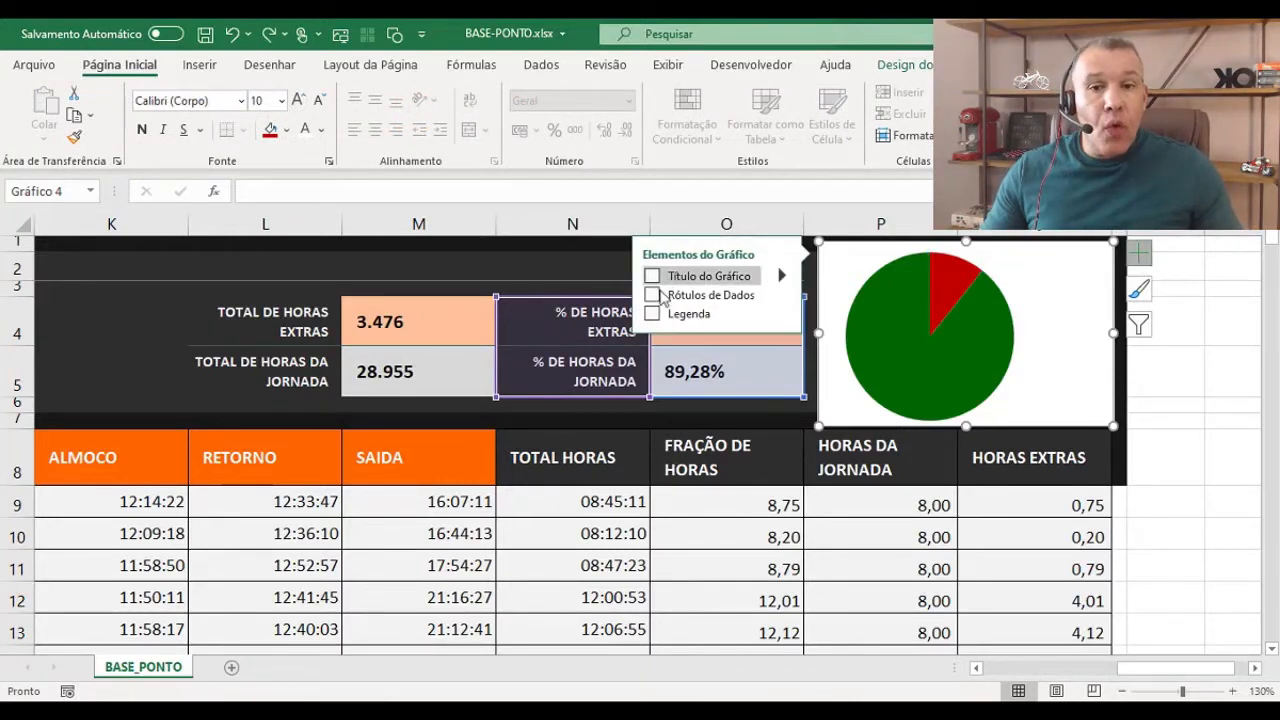
pyautogui.click(1140, 256)
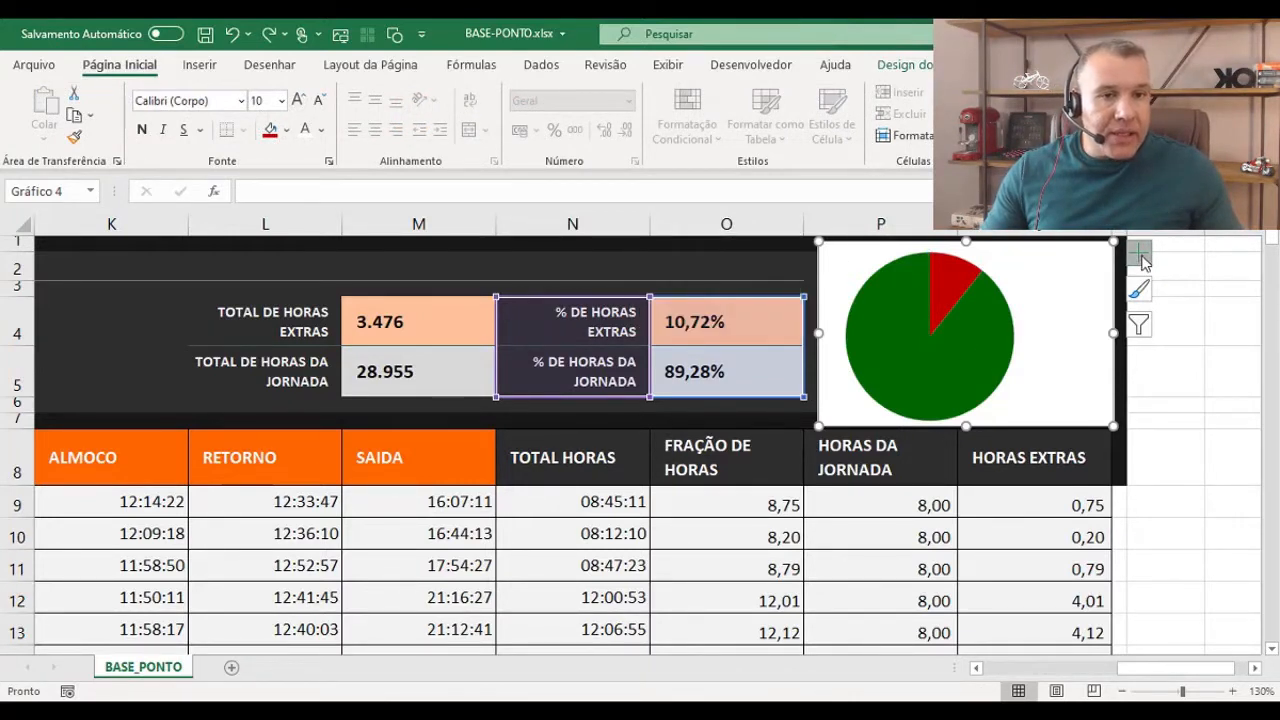
pyautogui.click(1140, 256)
pyautogui.click(663, 296)
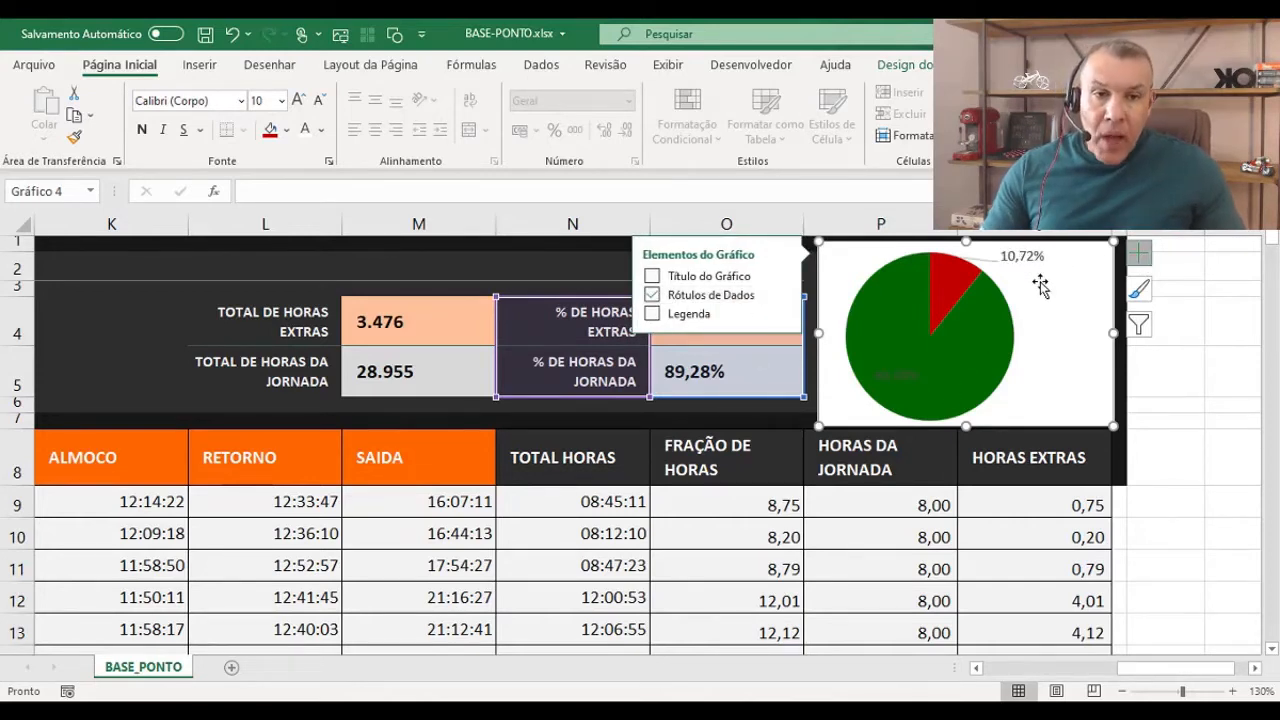
# - Set the pie chart's area to no fill (Sem Preenchimento) and no outline (Sem Contorno)
pyautogui.click(904, 376)
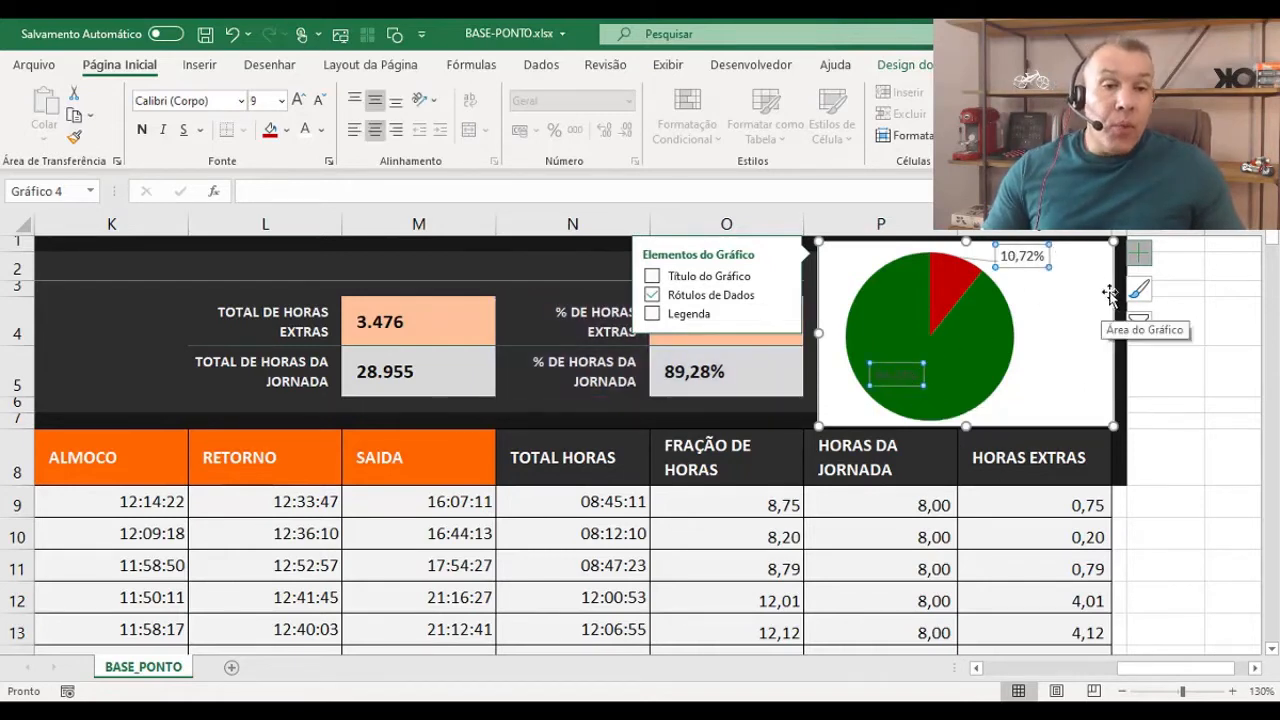
pyautogui.click(1110, 262)
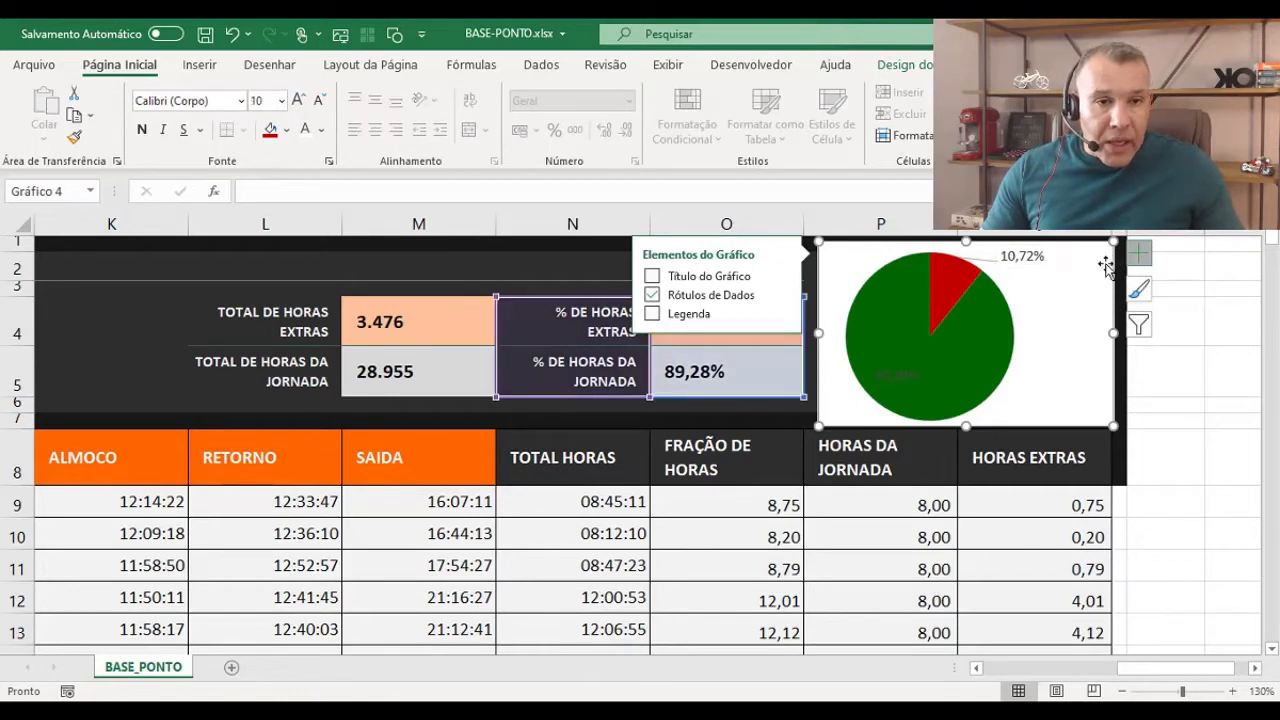
pyautogui.click(1026, 65)
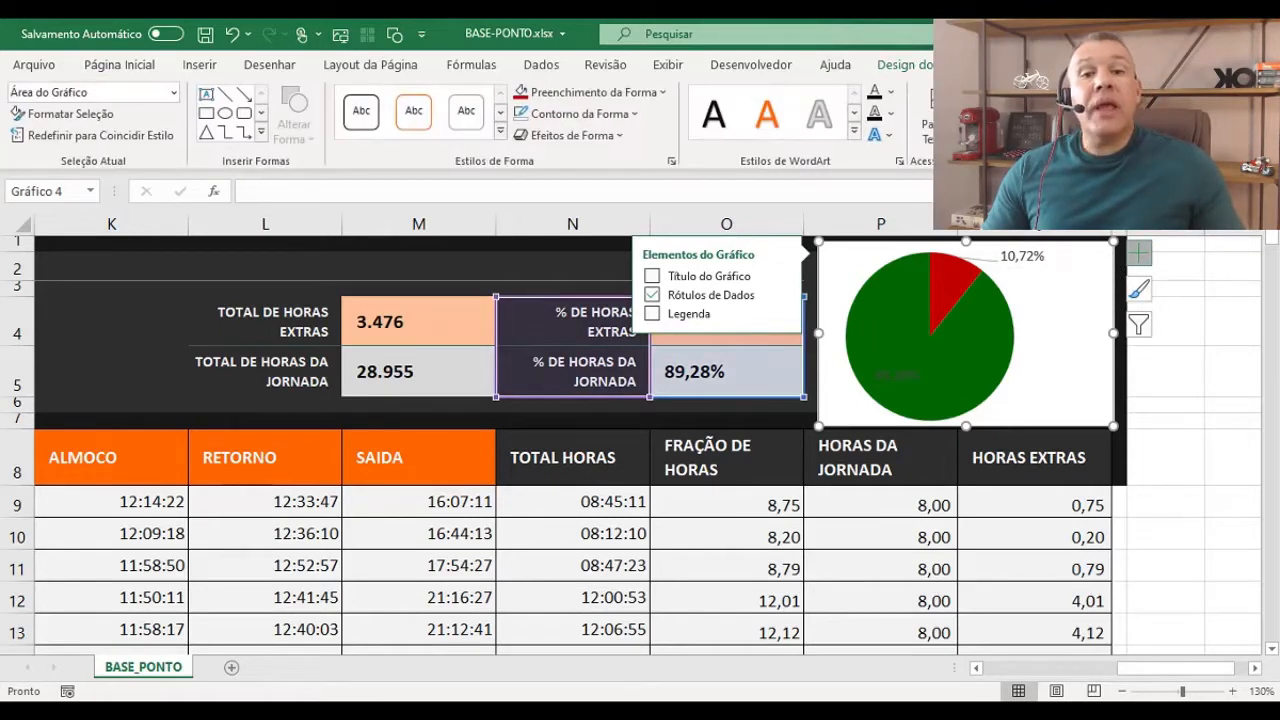
pyautogui.click(618, 92)
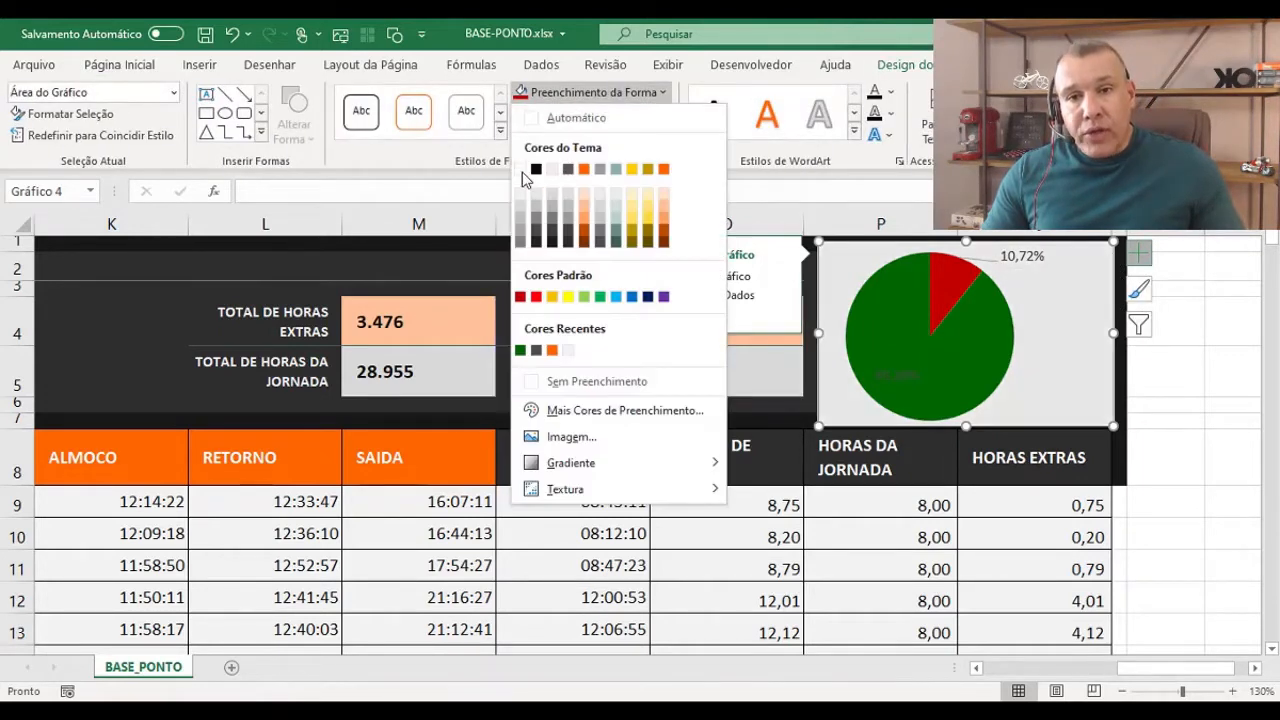
pyautogui.click(520, 170)
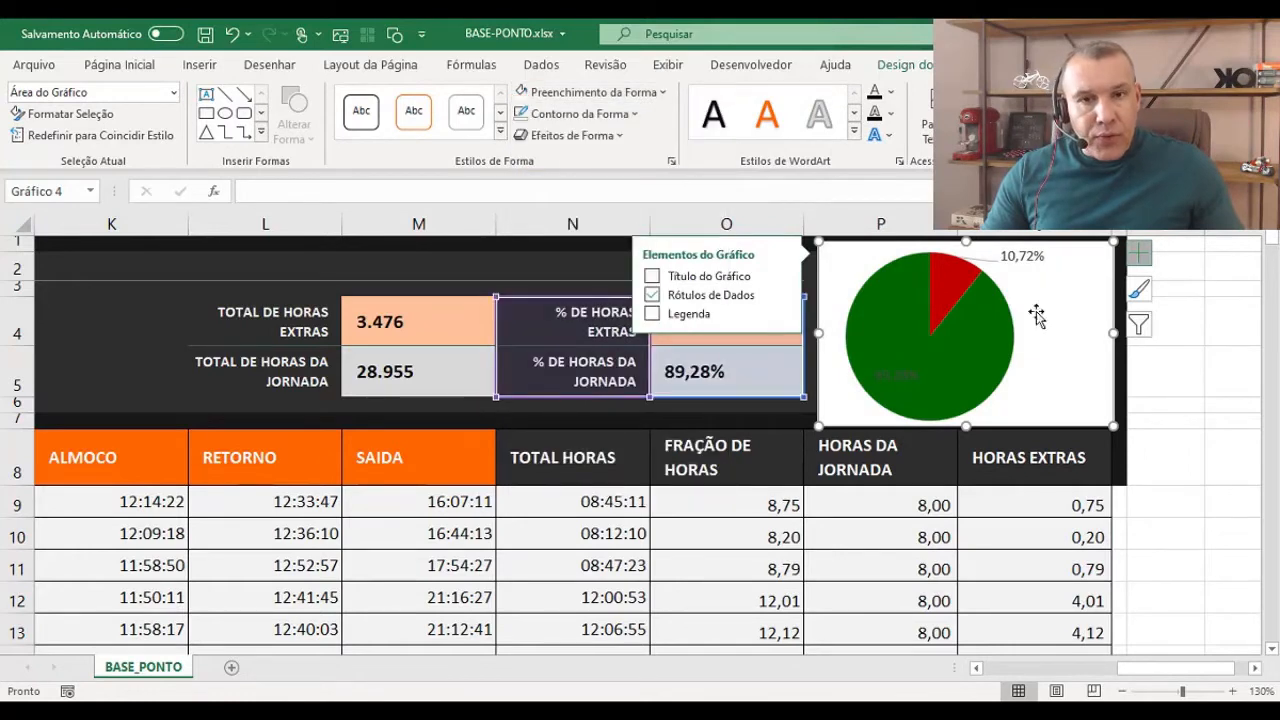
pyautogui.click(560, 92)
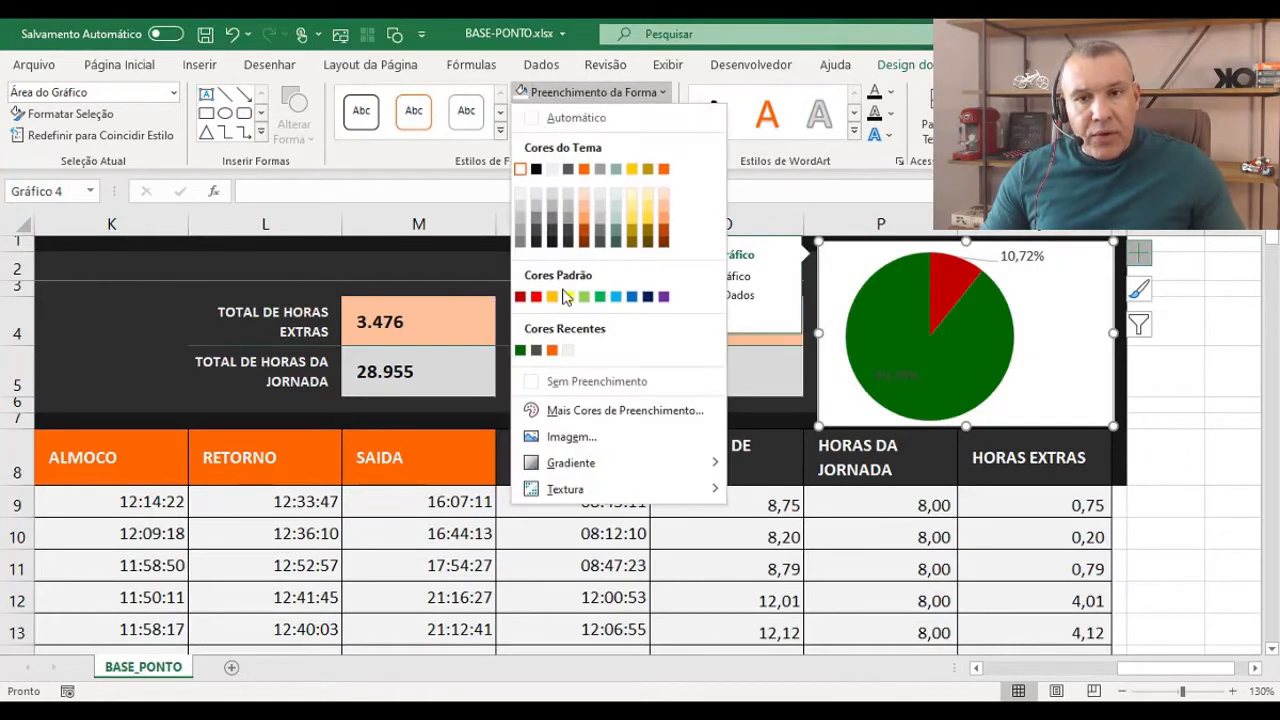
pyautogui.click(590, 379)
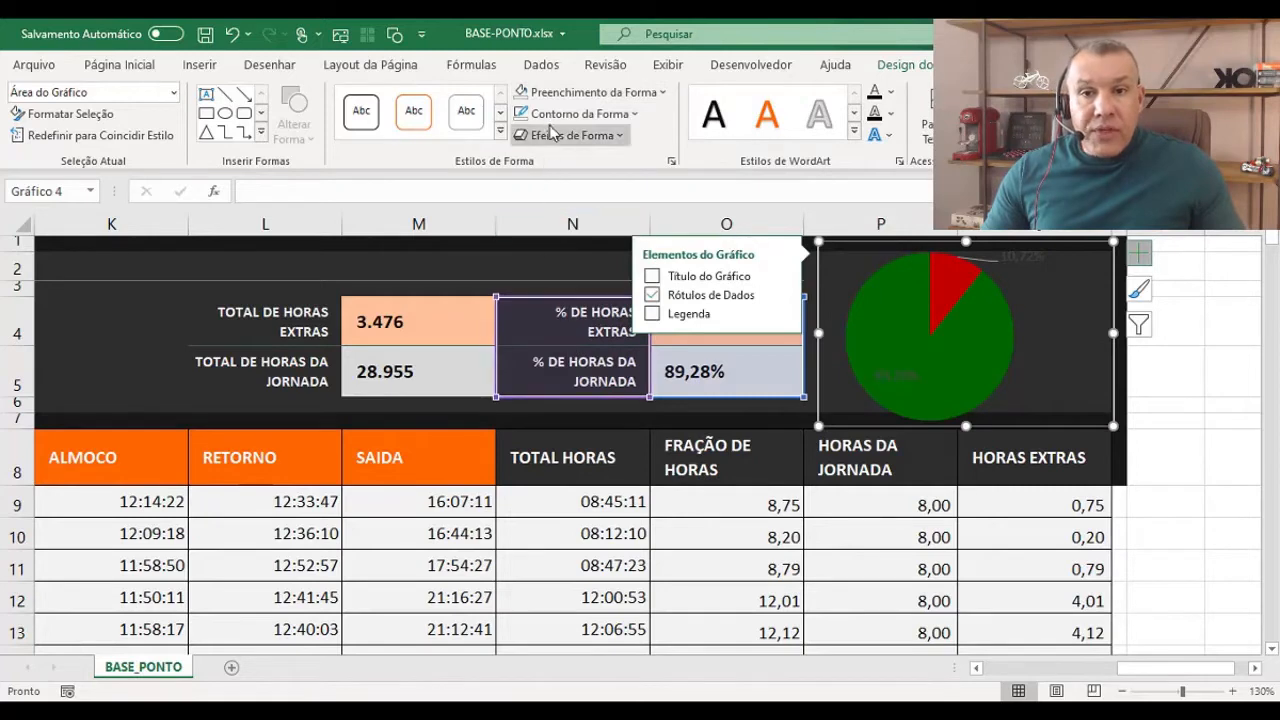
pyautogui.click(560, 114)
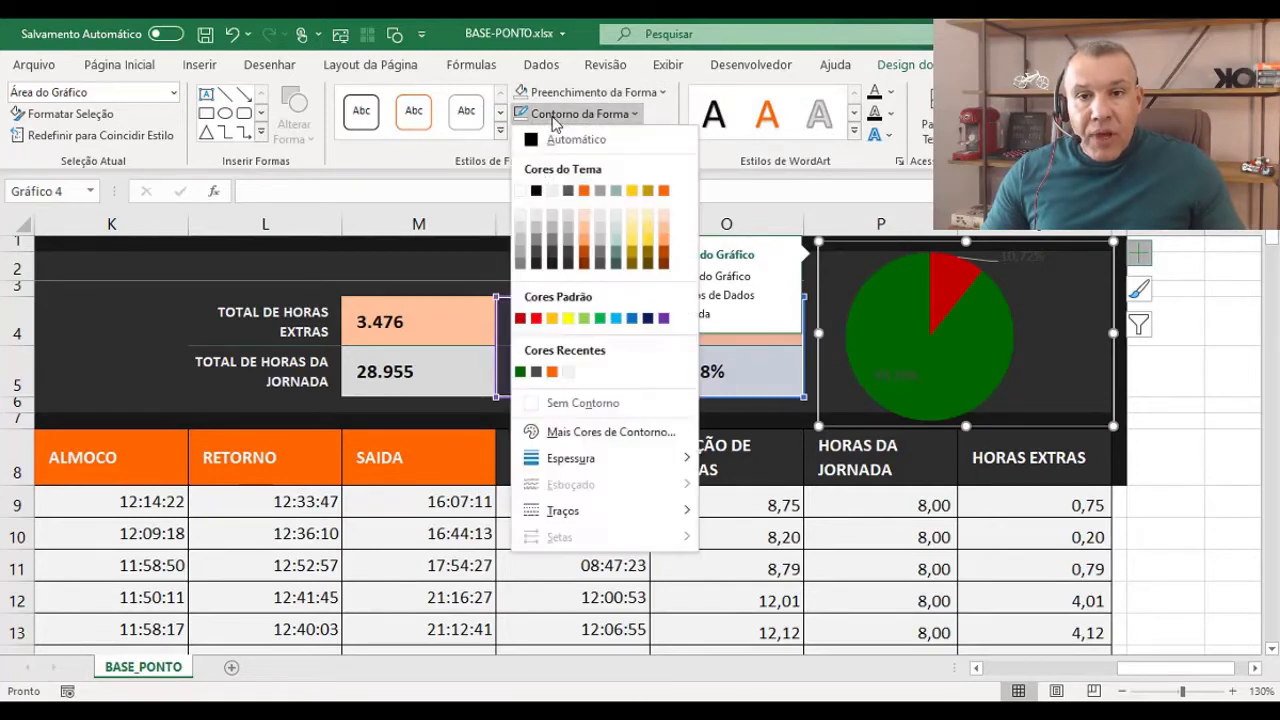
pyautogui.click(534, 403)
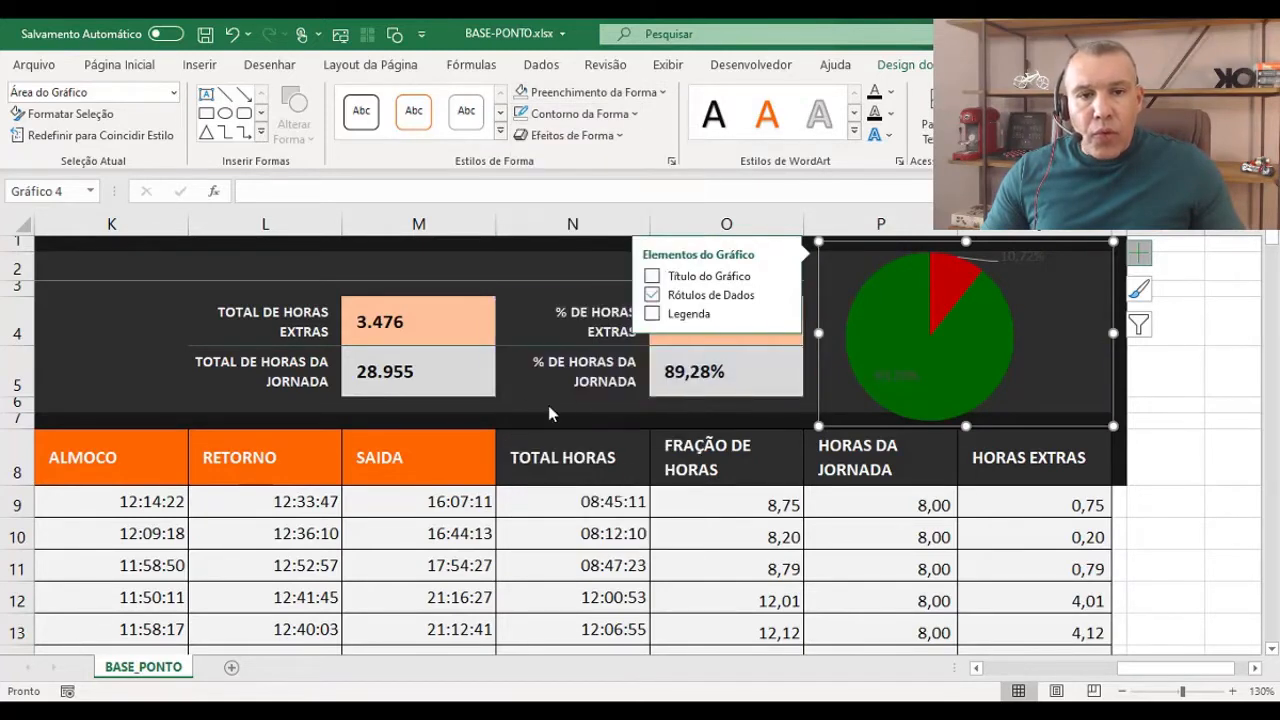
# - Change the text colour of the pie chart's data labels to white
pyautogui.click(893, 376)
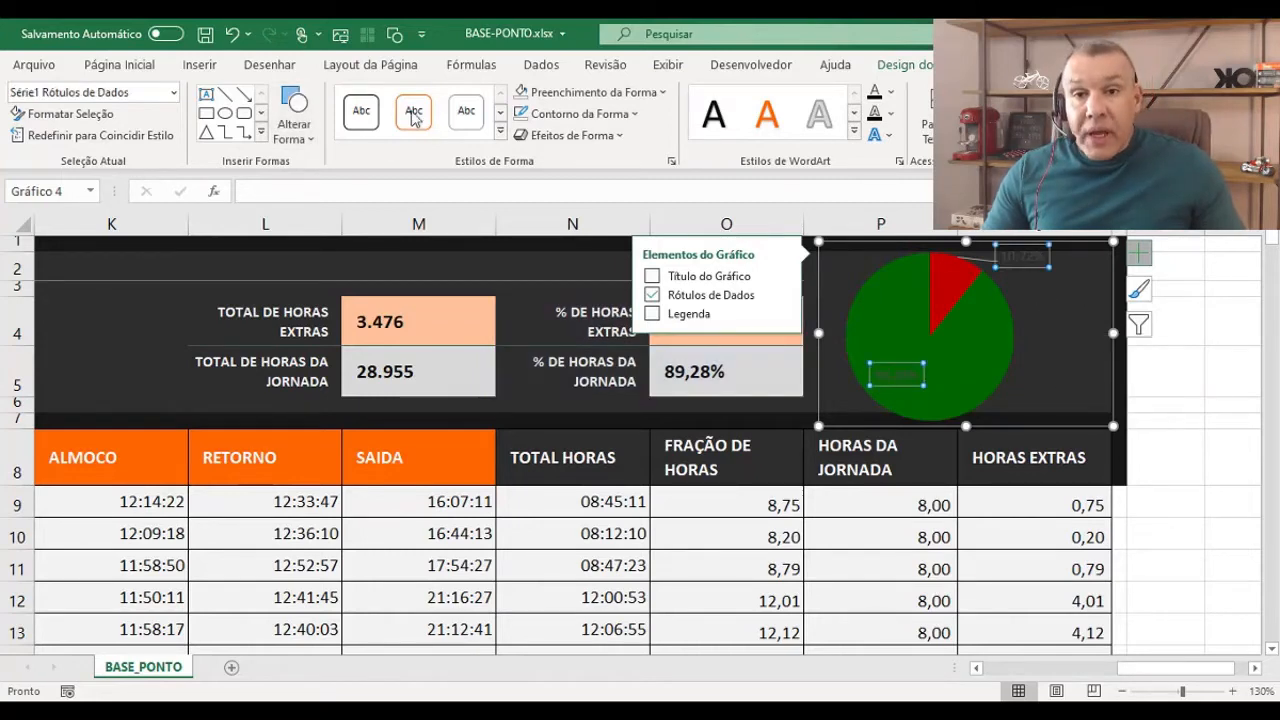
pyautogui.click(890, 104)
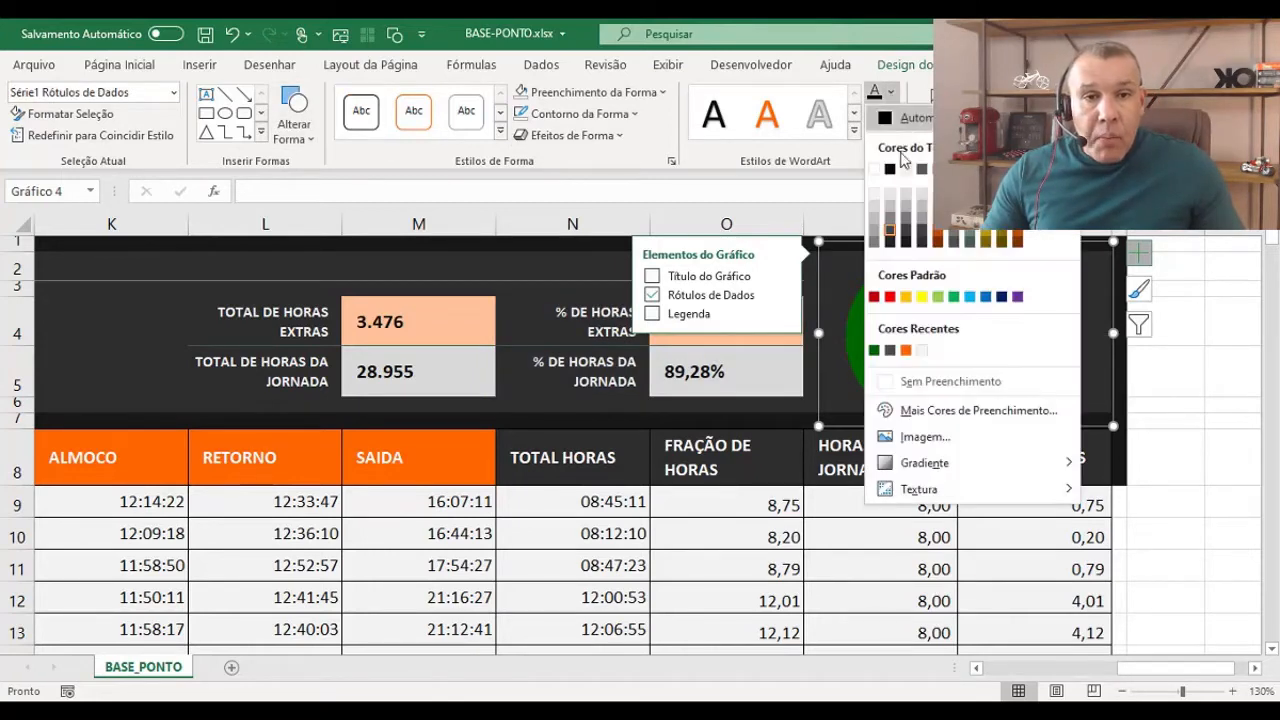
pyautogui.click(877, 168)
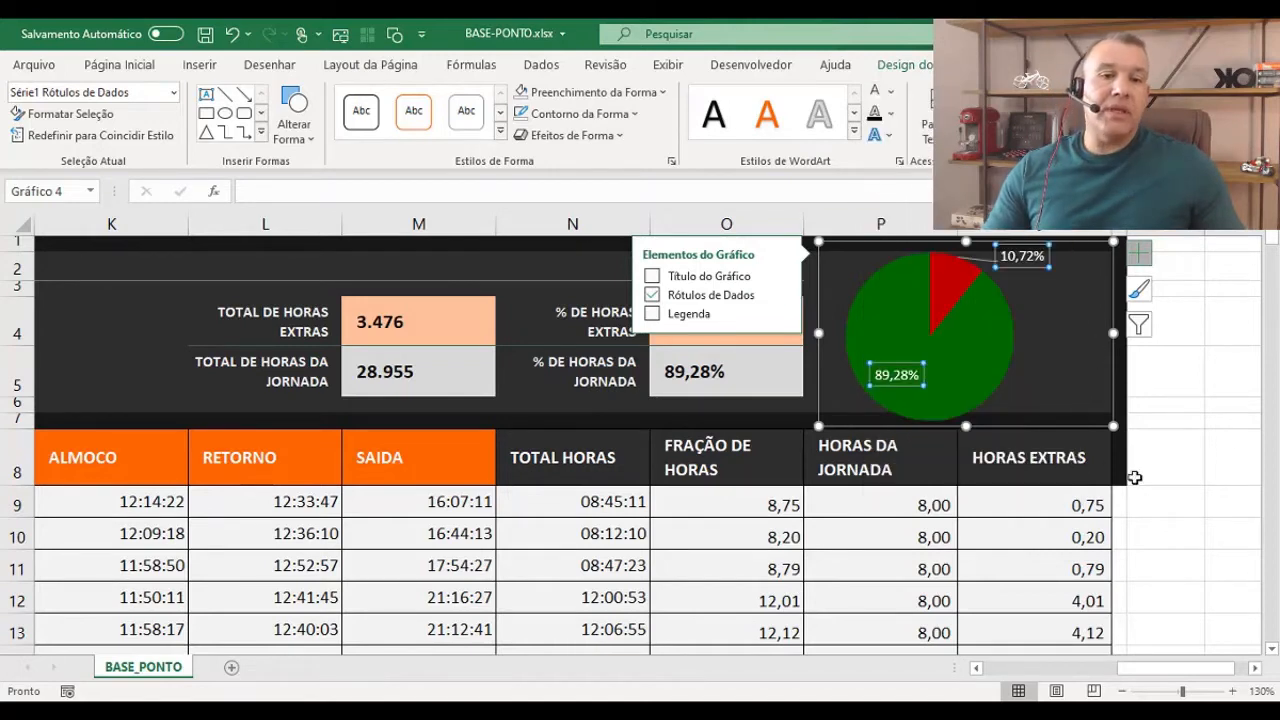
pyautogui.click(1185, 411)
# - Shrink the pie's plot area within the chart and shift the whole chart slightly up and to the left
pyautogui.click(998, 357)
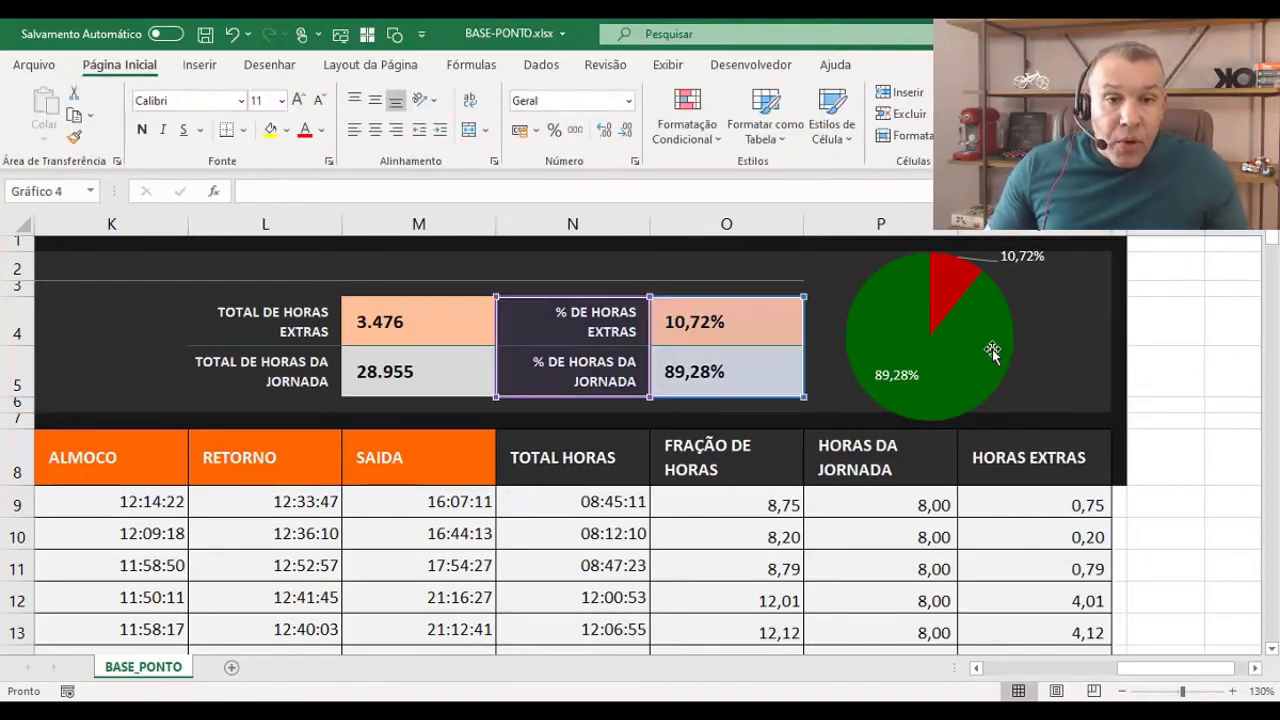
pyautogui.click(1015, 396)
pyautogui.moveTo(1015, 415); pyautogui.dragTo(968, 420)
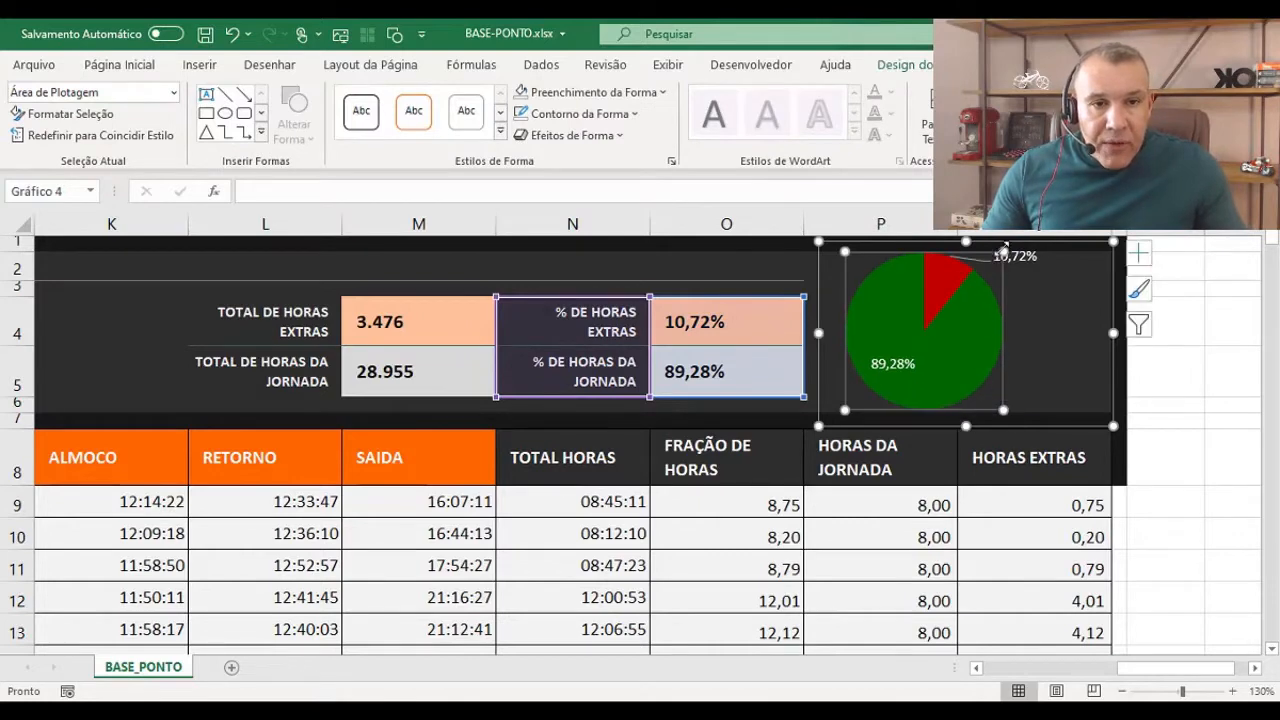
pyautogui.click(1155, 337)
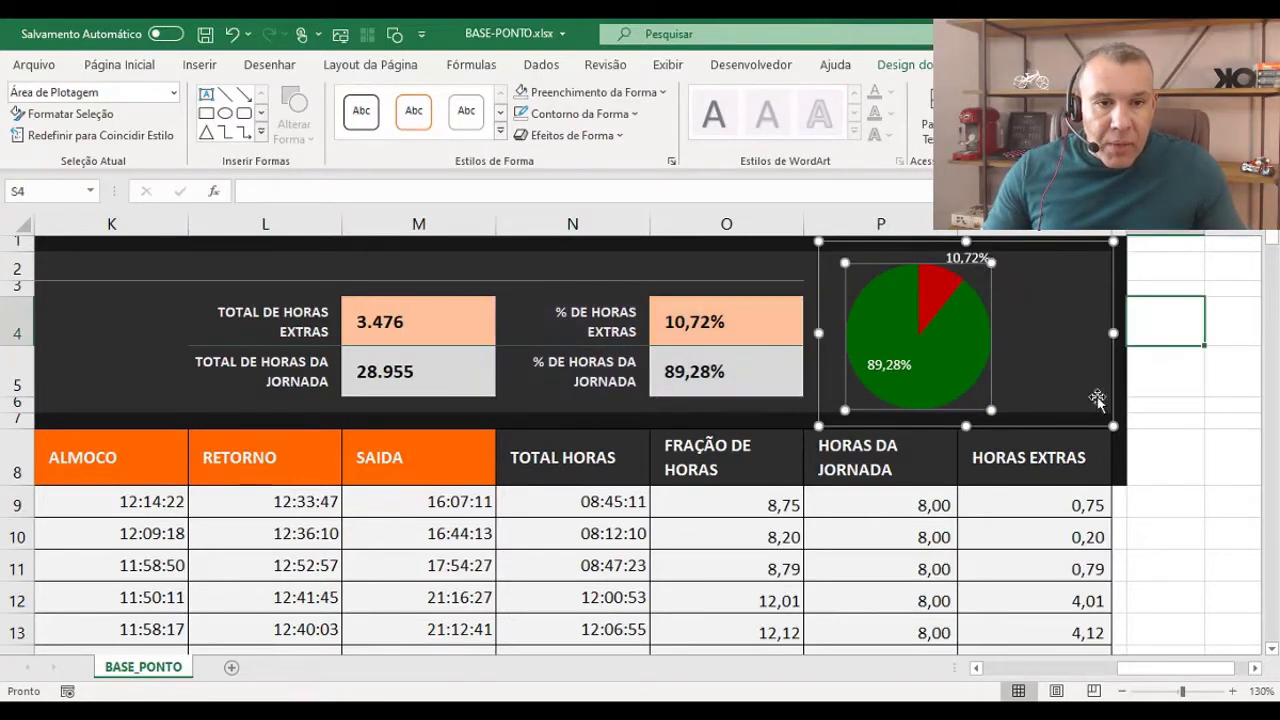
pyautogui.click(1031, 365)
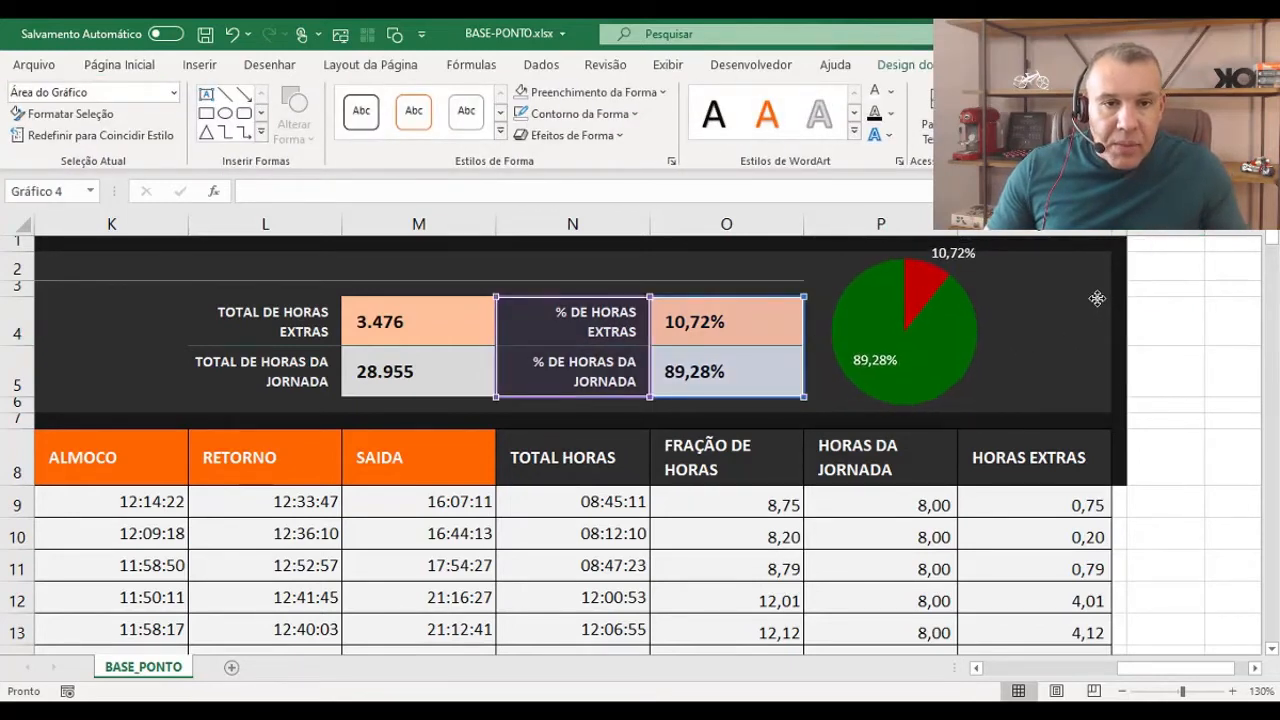
pyautogui.click(965, 286)
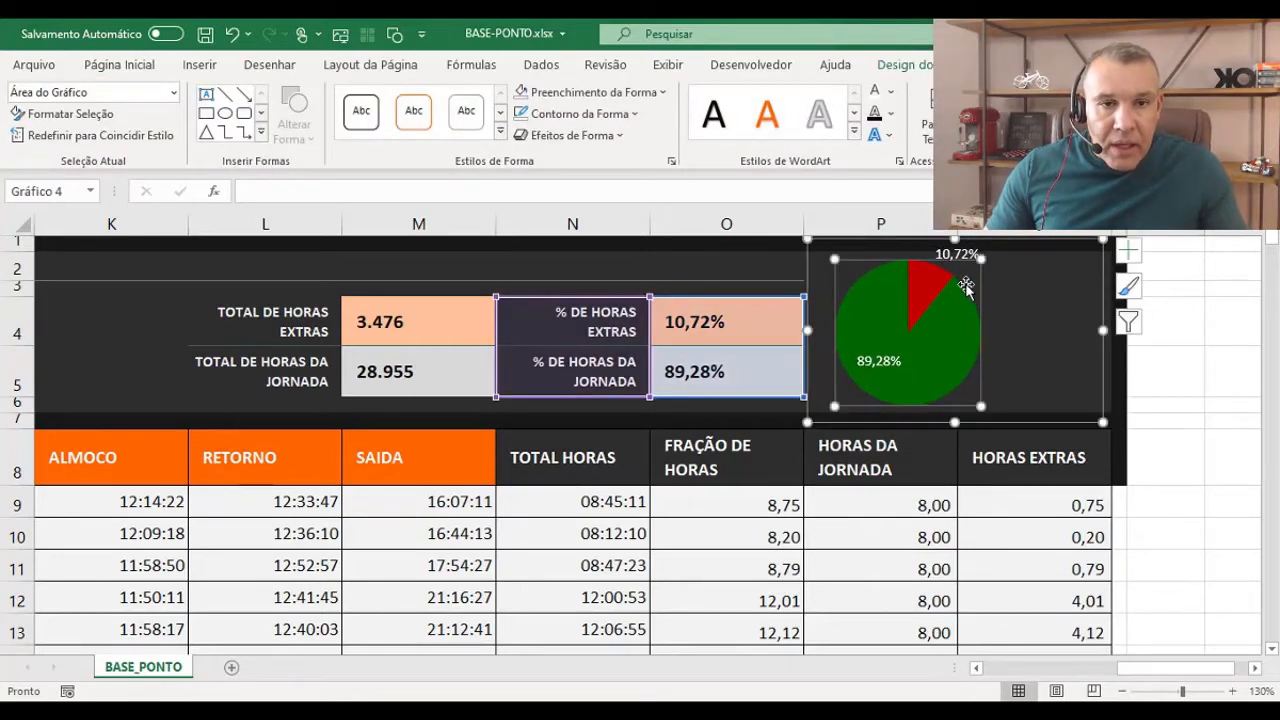
pyautogui.moveTo(980, 258); pyautogui.dragTo(968, 272)
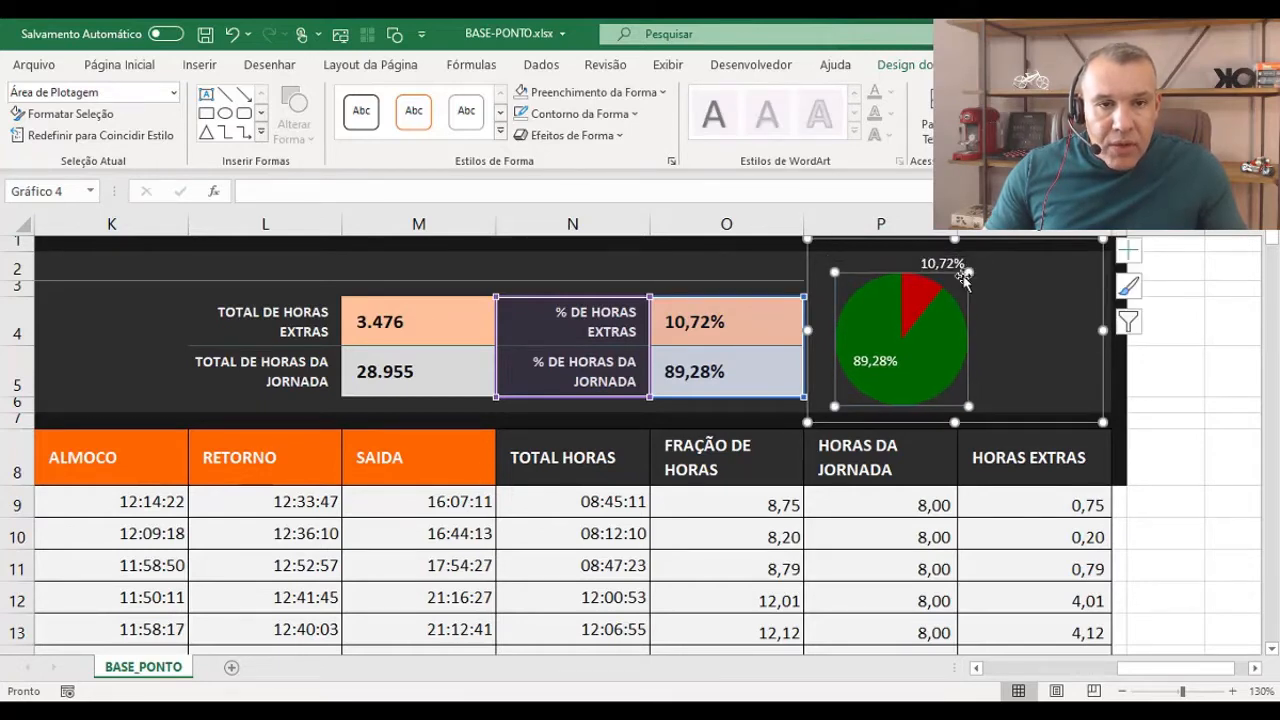
pyautogui.click(1178, 384)
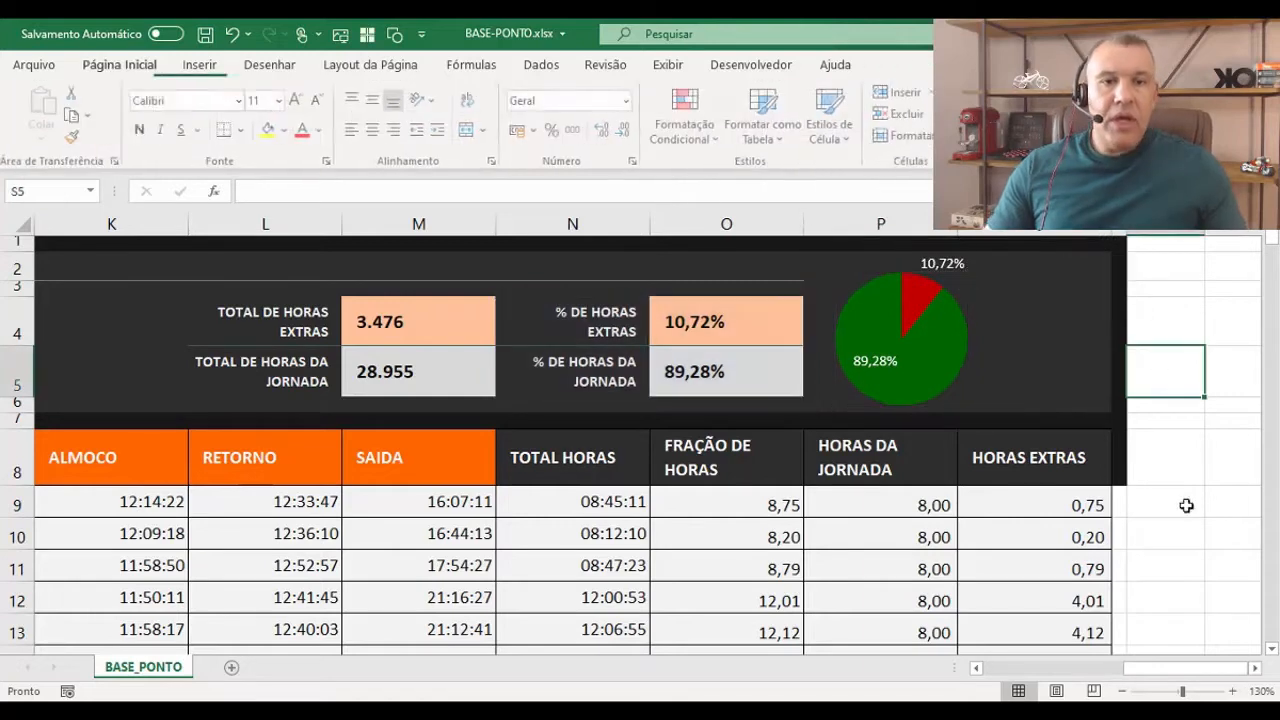
# - Add a legend (Legenda) to the pie chart and move it slightly upward beside the pie
pyautogui.click(986, 296)
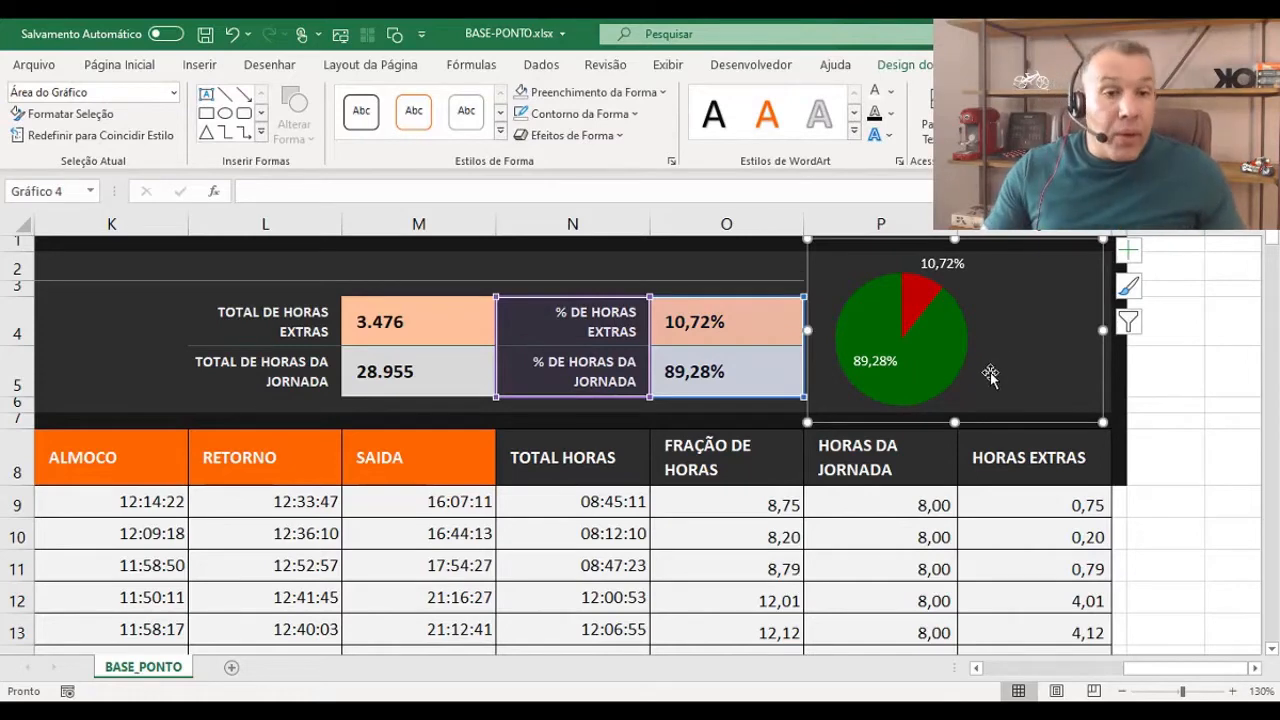
pyautogui.click(1126, 252)
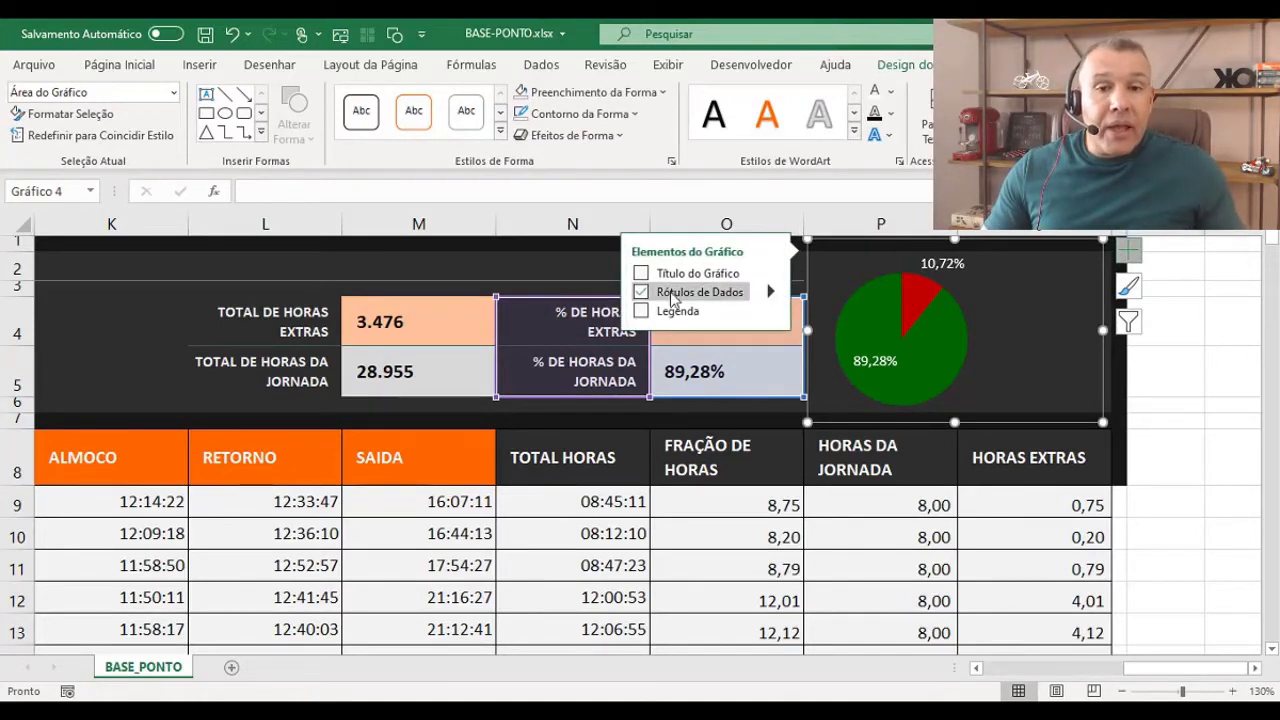
pyautogui.click(641, 311)
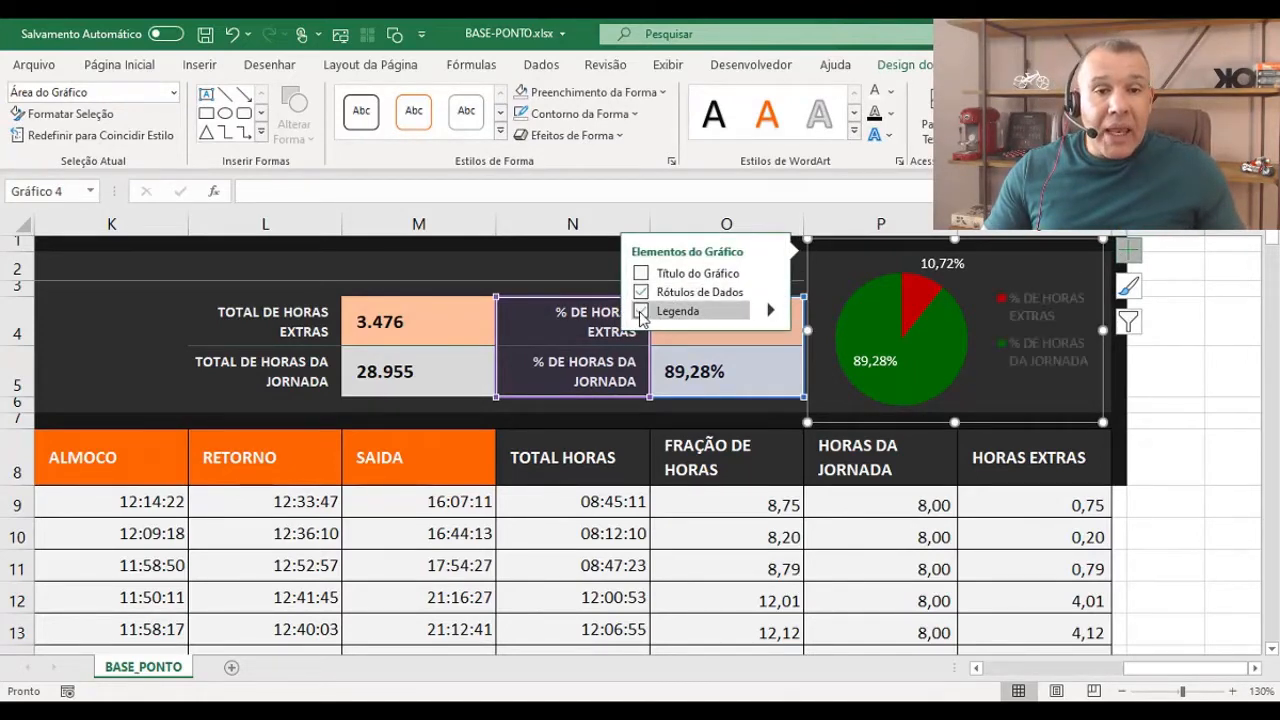
pyautogui.click(1042, 315)
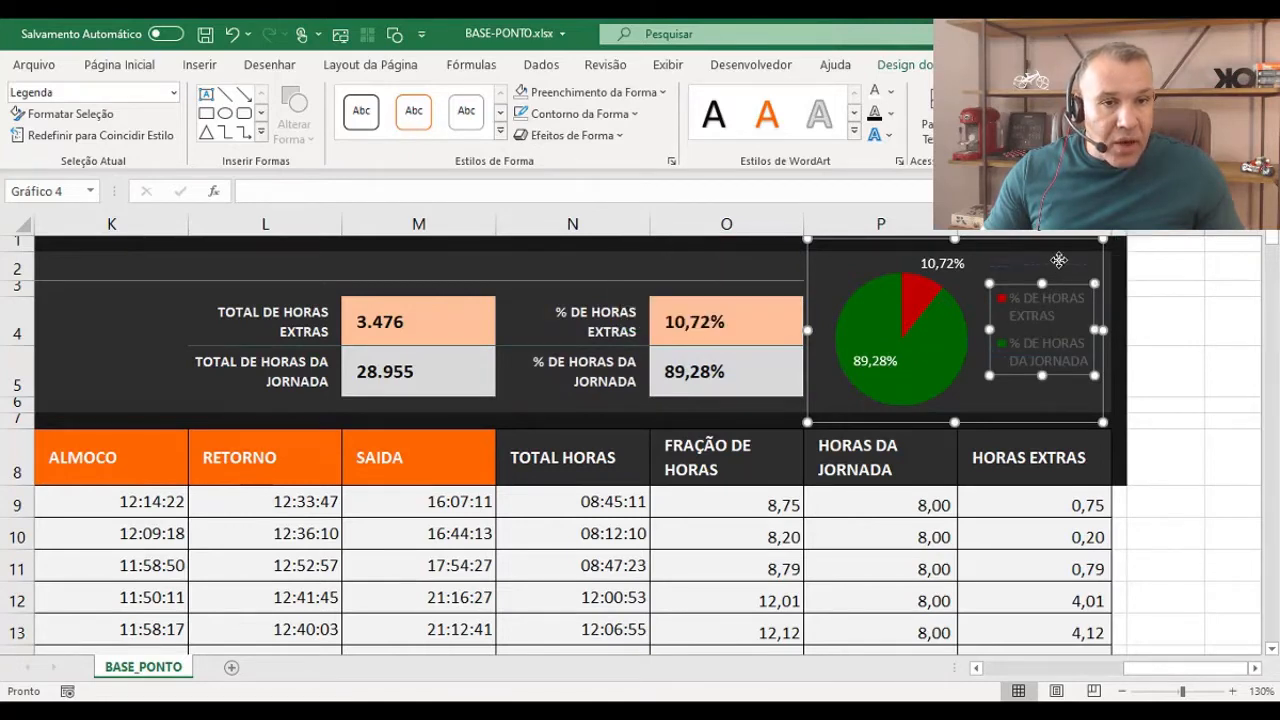
pyautogui.moveTo(1041, 312); pyautogui.dragTo(1043, 288)
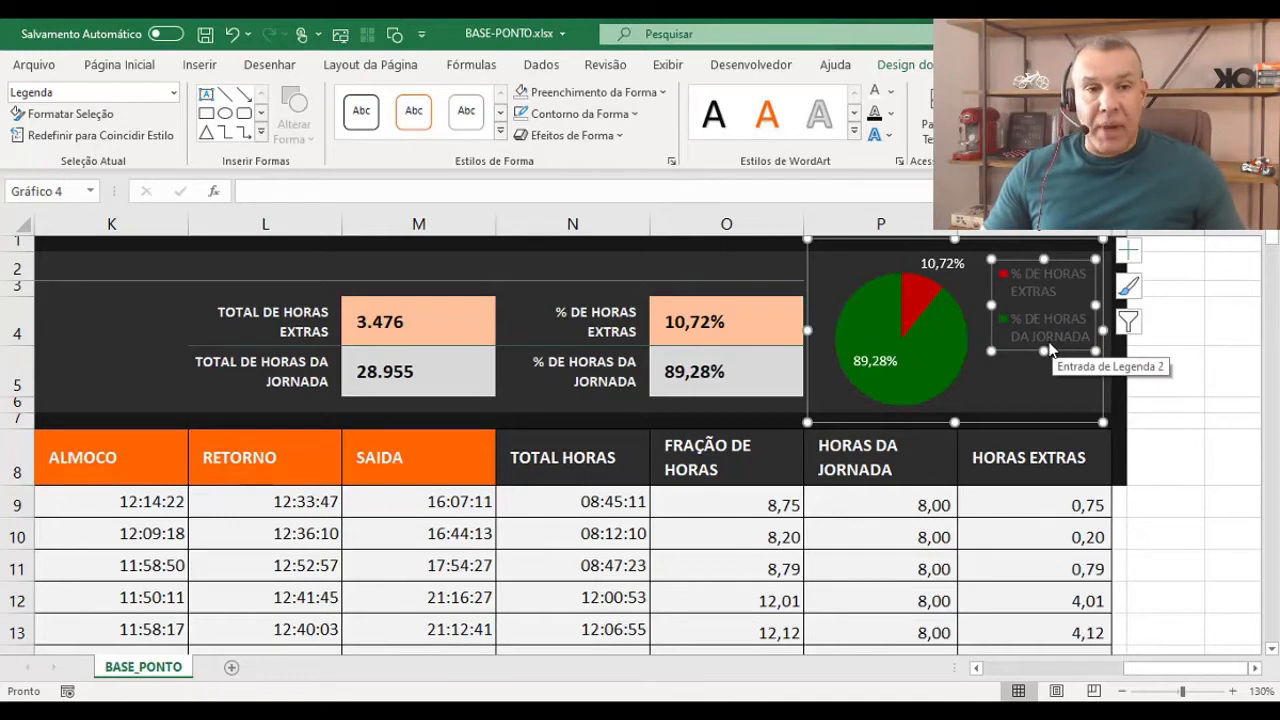
# - Format the legend text as white, bold, size 7, and shift the legend slightly to the right
pyautogui.click(119, 65)
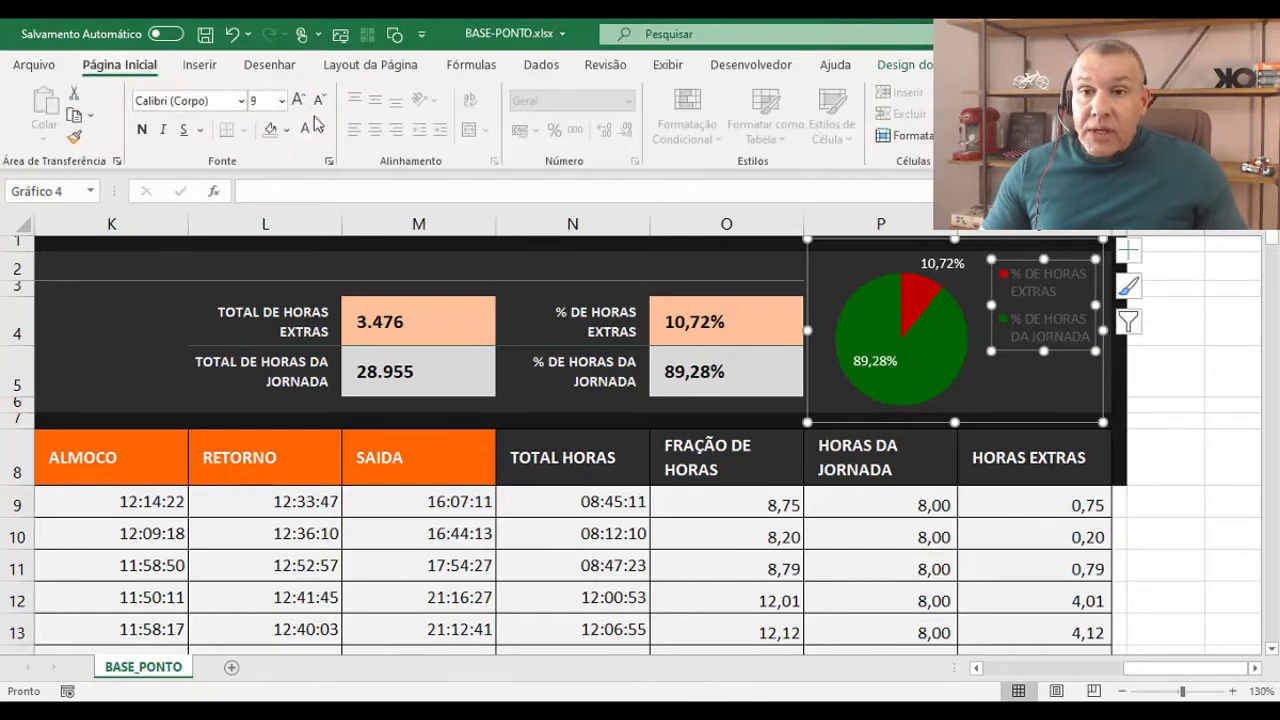
pyautogui.click(306, 130)
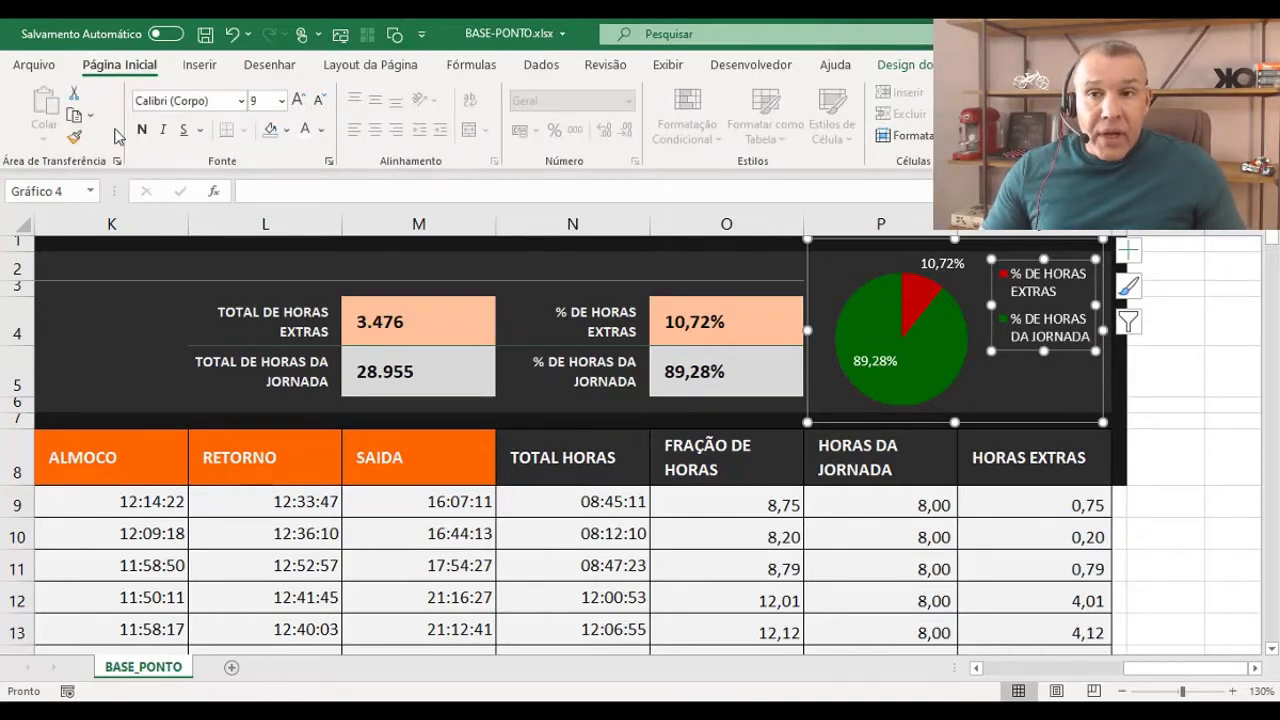
pyautogui.click(141, 129)
pyautogui.click(318, 100)
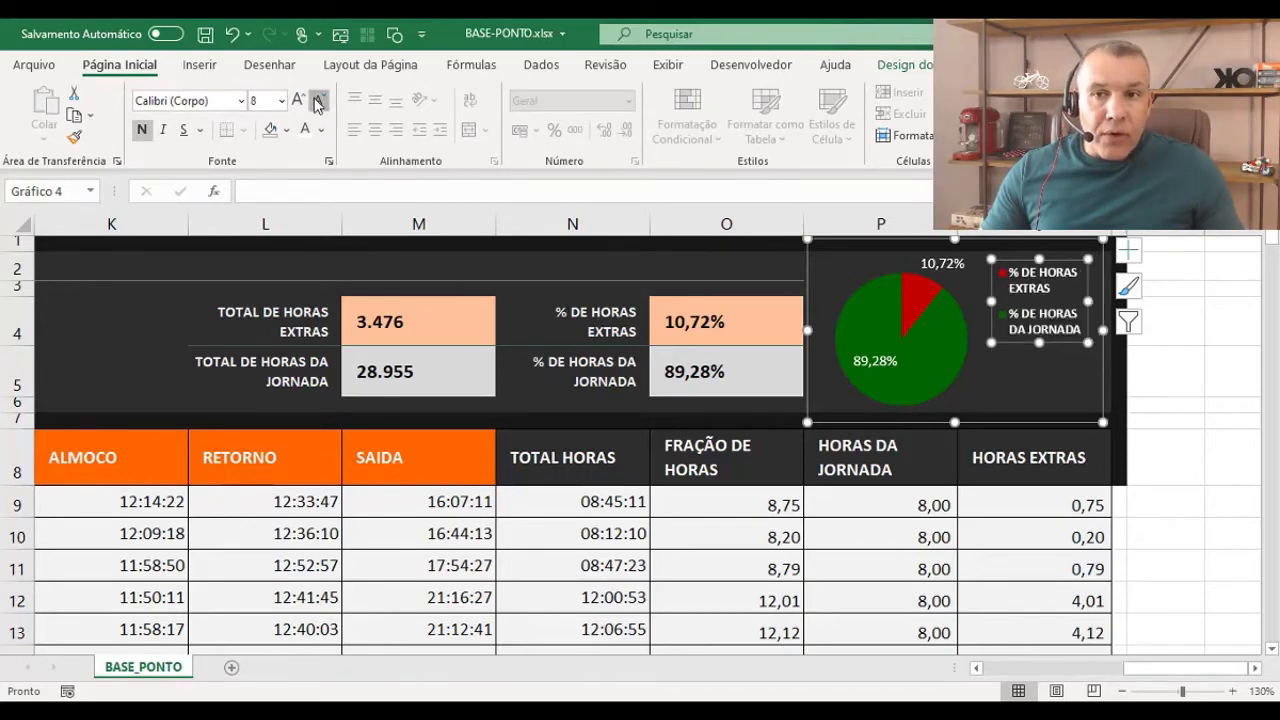
pyautogui.click(319, 100)
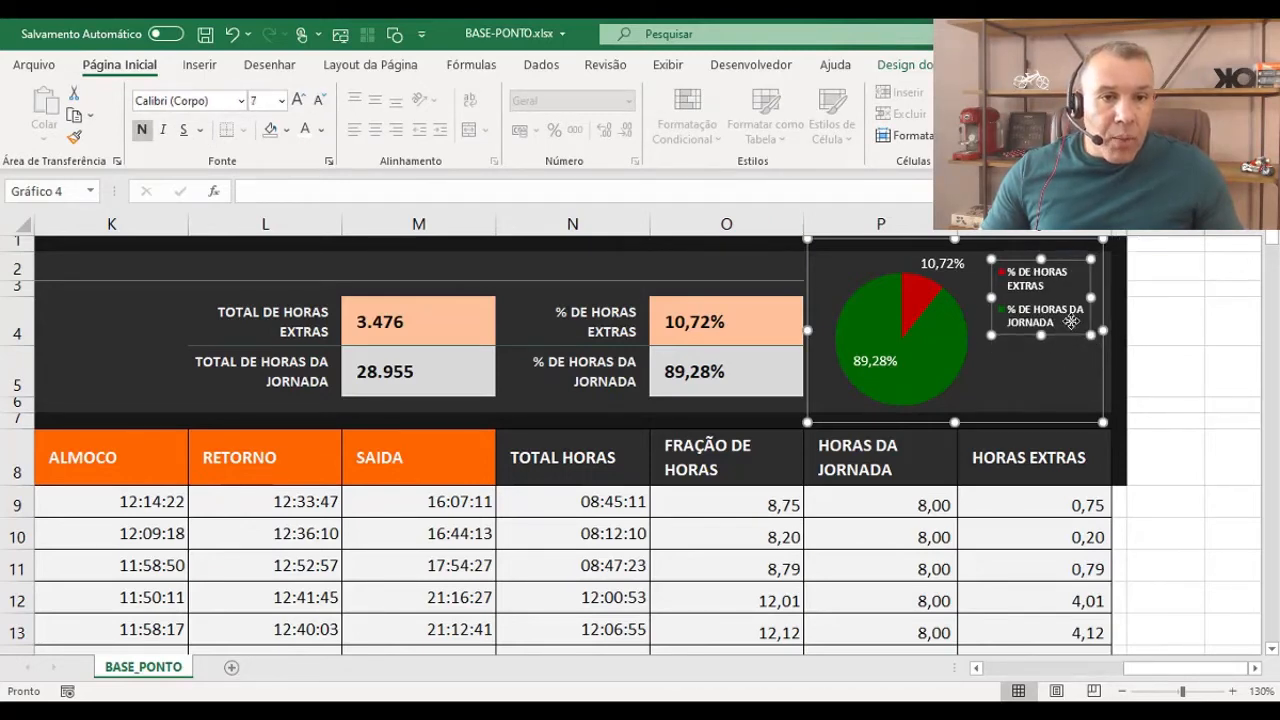
pyautogui.click(1190, 368)
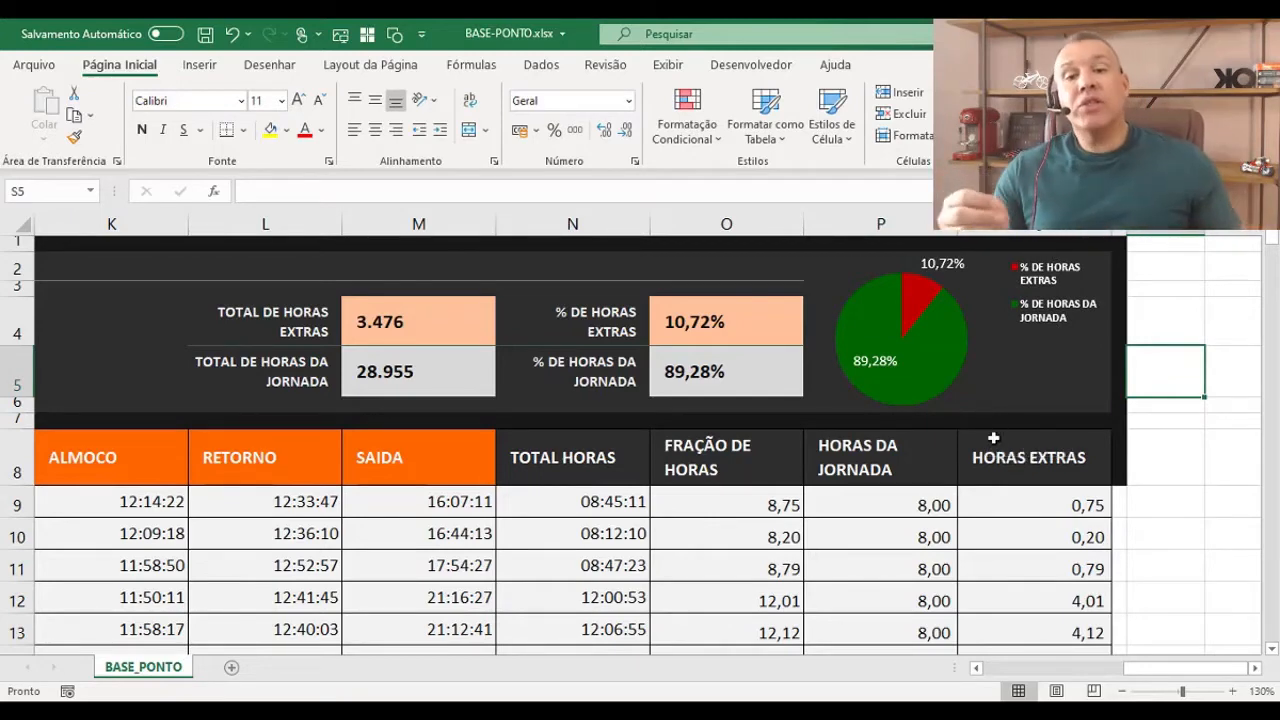
# - Review the percentage indicators, the ENTRADA and RETORNO times, and the HORAS EXTRAS and HORAS DA JORNADA columns in BASE_PONTO
pyautogui.moveTo(613, 331); pyautogui.dragTo(683, 335)
pyautogui.moveTo(632, 383); pyautogui.dragTo(694, 383)
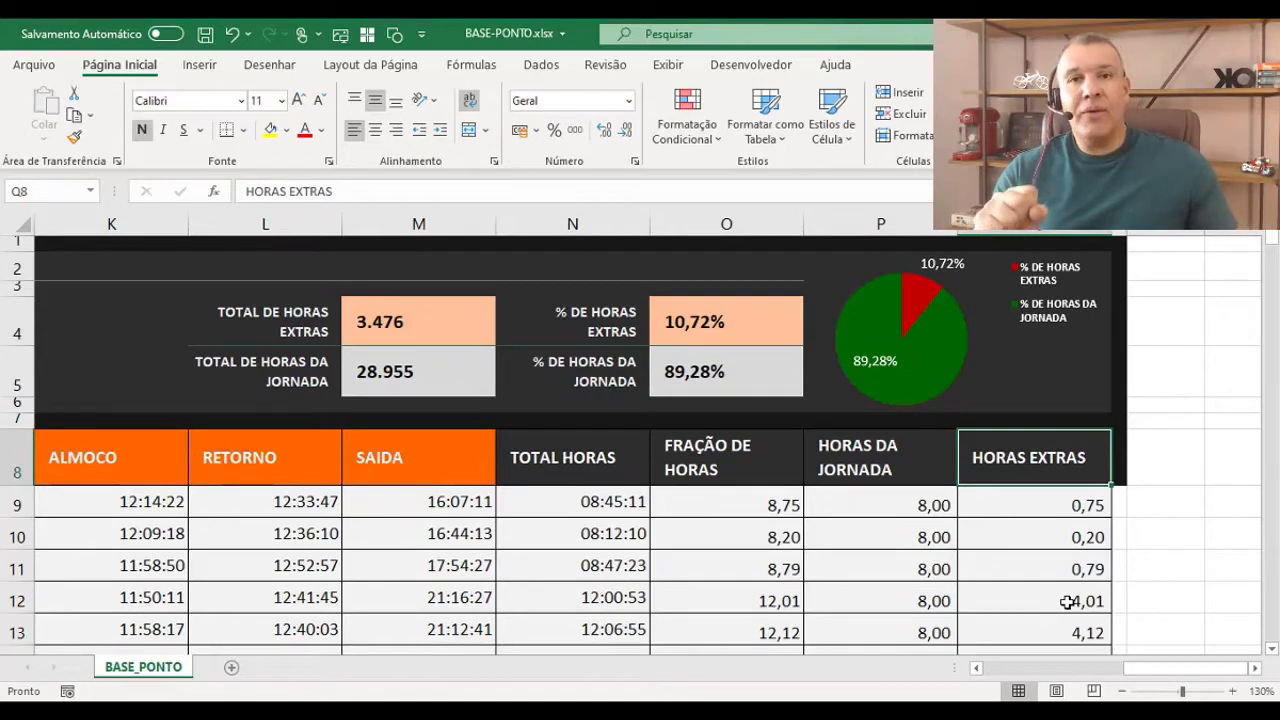
pyautogui.moveTo(1200, 663); pyautogui.dragTo(1155, 679)
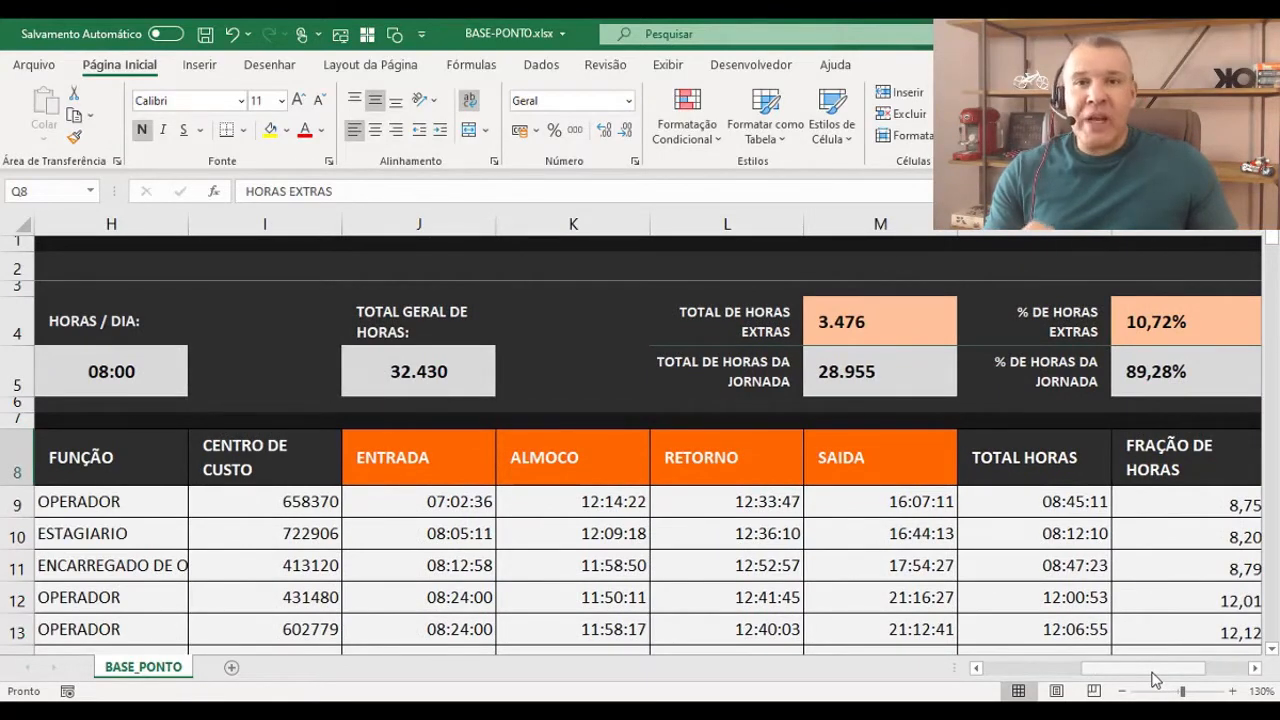
pyautogui.moveTo(461, 480); pyautogui.dragTo(457, 566)
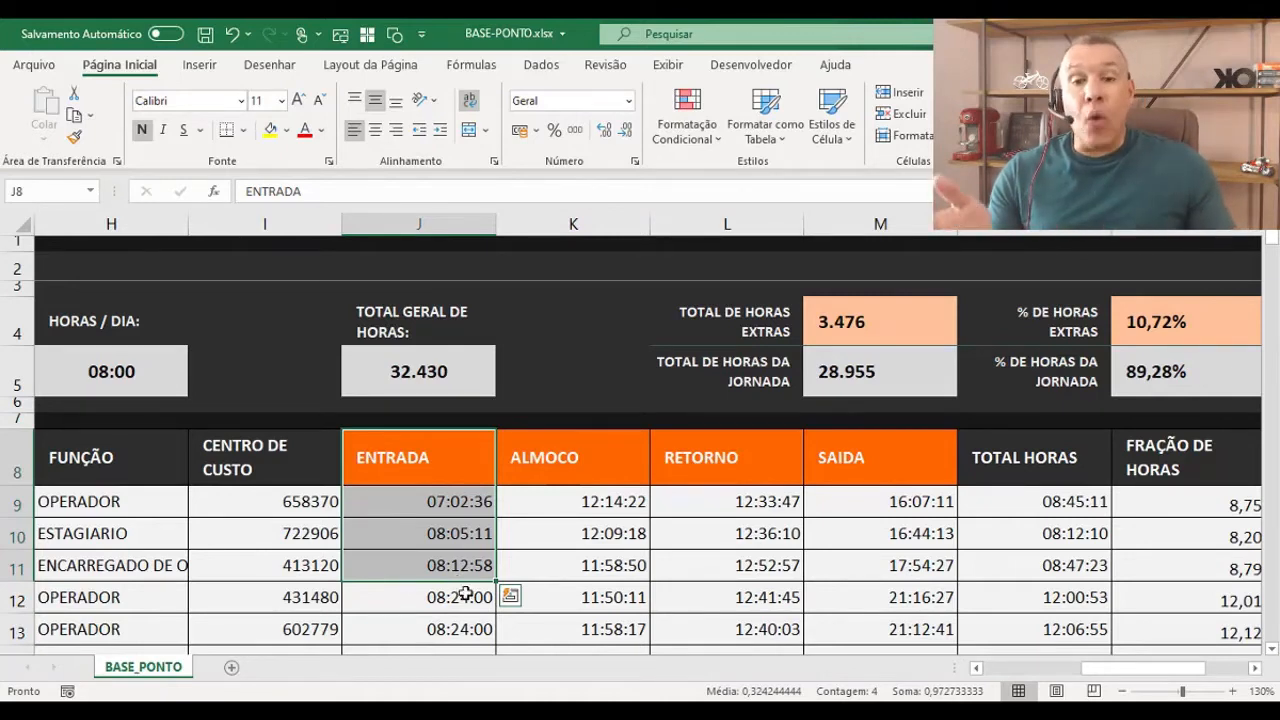
pyautogui.click(722, 503)
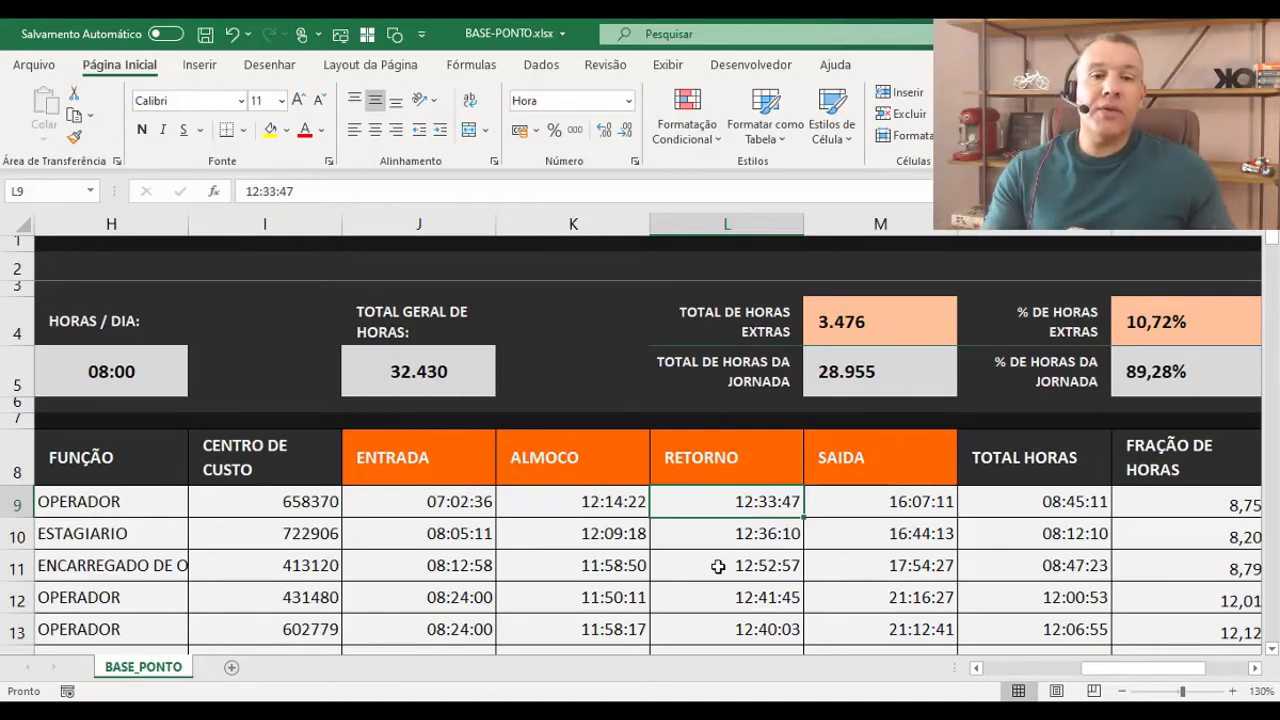
pyautogui.moveTo(1154, 680); pyautogui.dragTo(1191, 683)
pyautogui.moveTo(1040, 460); pyautogui.dragTo(1040, 600)
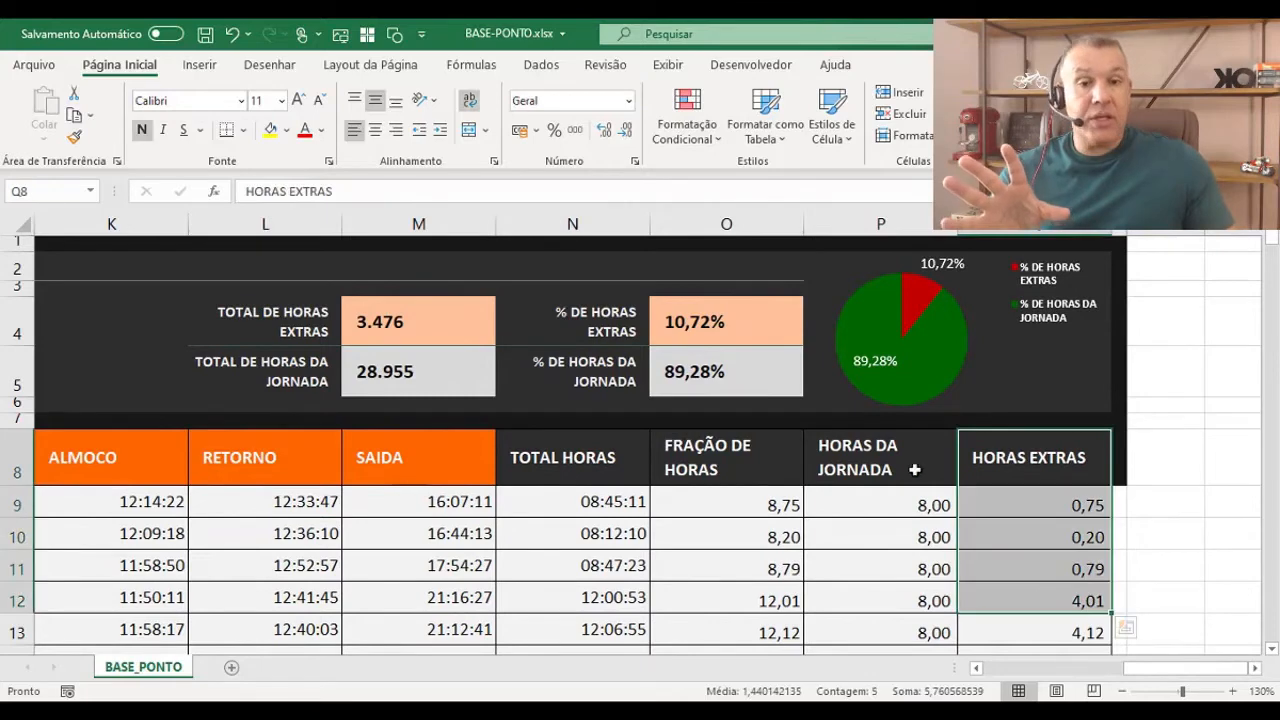
pyautogui.moveTo(869, 477); pyautogui.dragTo(897, 600)
pyautogui.moveTo(1124, 676); pyautogui.dragTo(1065, 672)
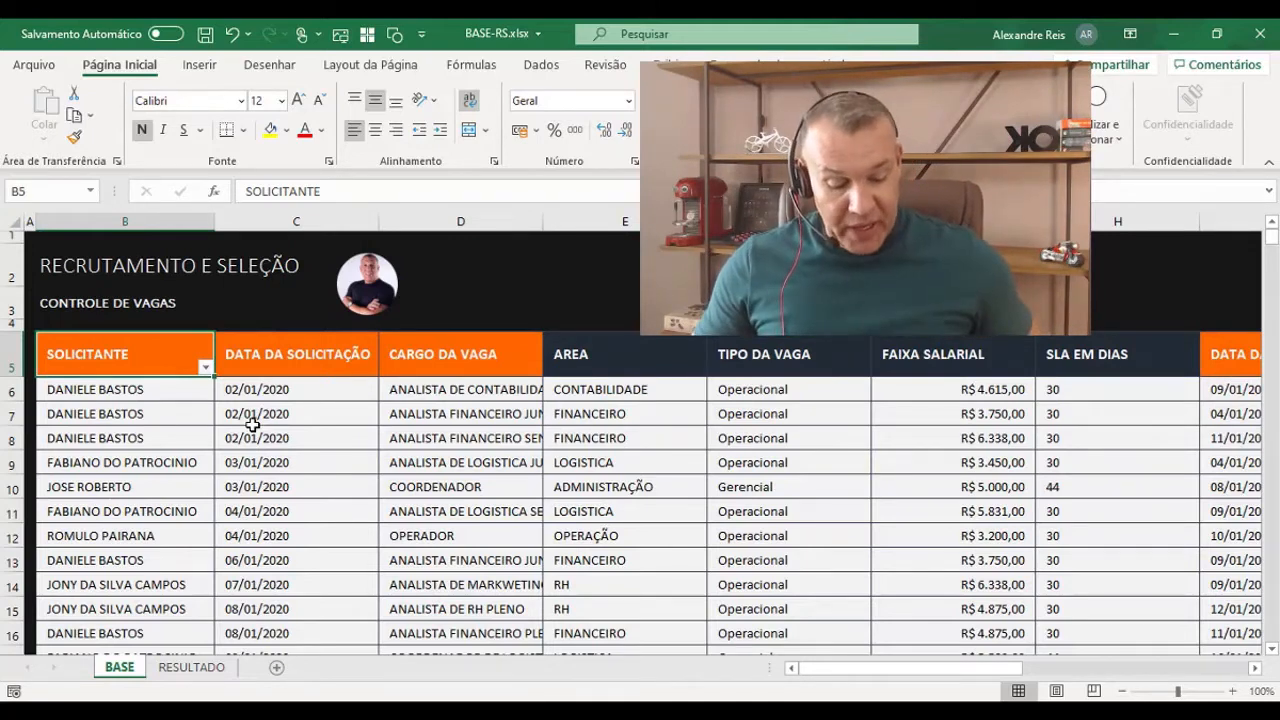
# - Examine the BASE vacancy table's columns from SOLICITANTE to ATRASO / NO PRAZO, focusing on CARGO DA VAGA, DATA DA ABERTURA and the columns between opening and closing
pyautogui.hotkey('ctrl', 'Right')
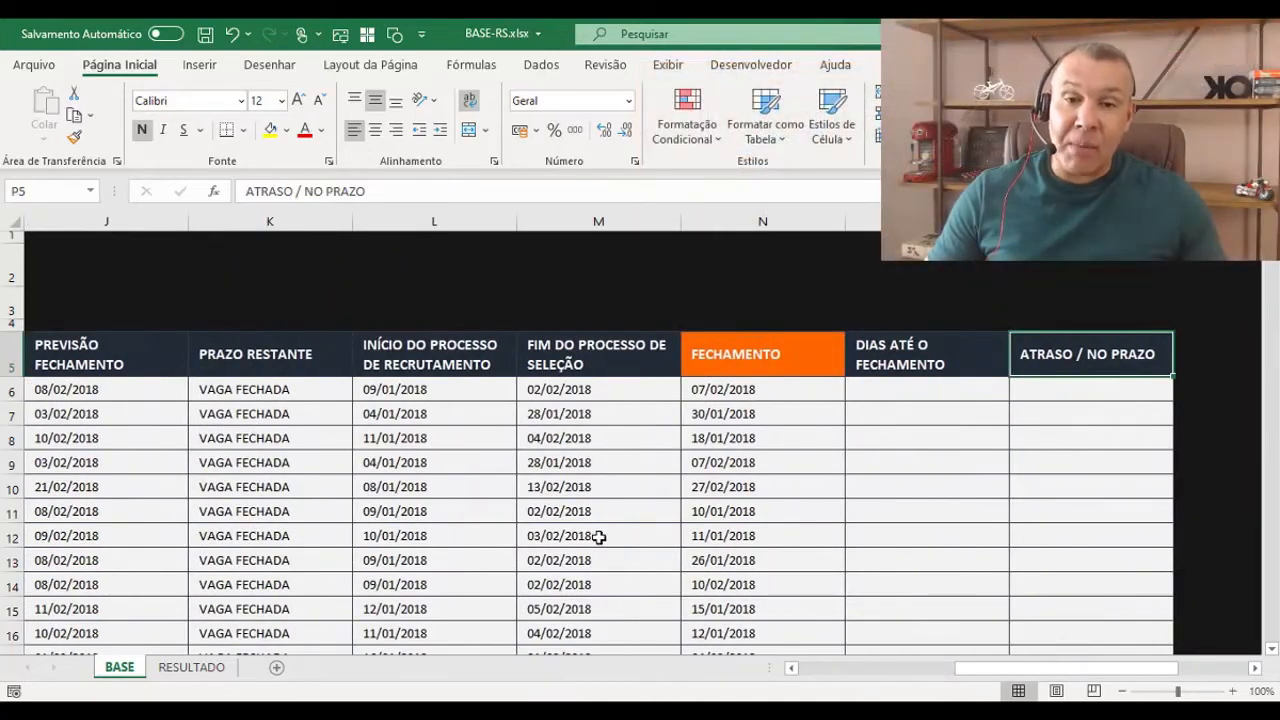
pyautogui.moveTo(1020, 668); pyautogui.dragTo(818, 693)
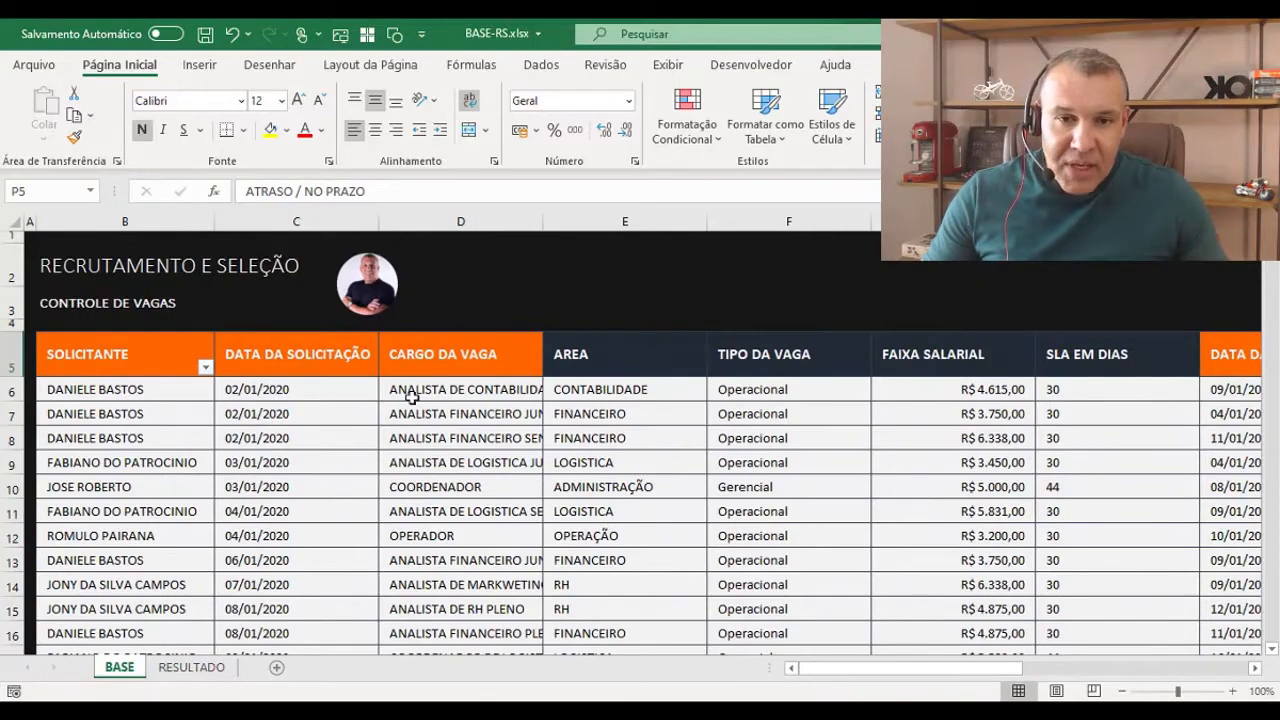
pyautogui.moveTo(1016, 676); pyautogui.dragTo(1114, 690)
pyautogui.moveTo(450, 366); pyautogui.dragTo(449, 520)
pyautogui.click(430, 357)
pyautogui.moveTo(619, 361); pyautogui.dragTo(1114, 477)
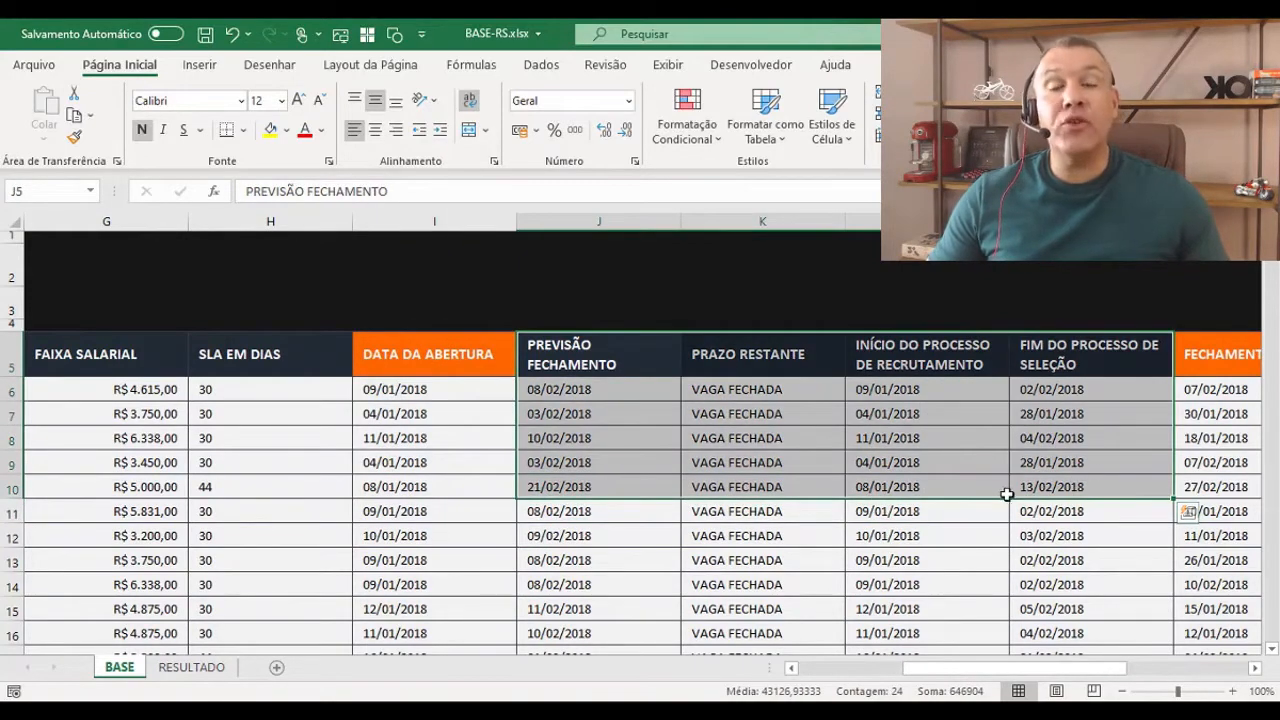
pyautogui.click(447, 352)
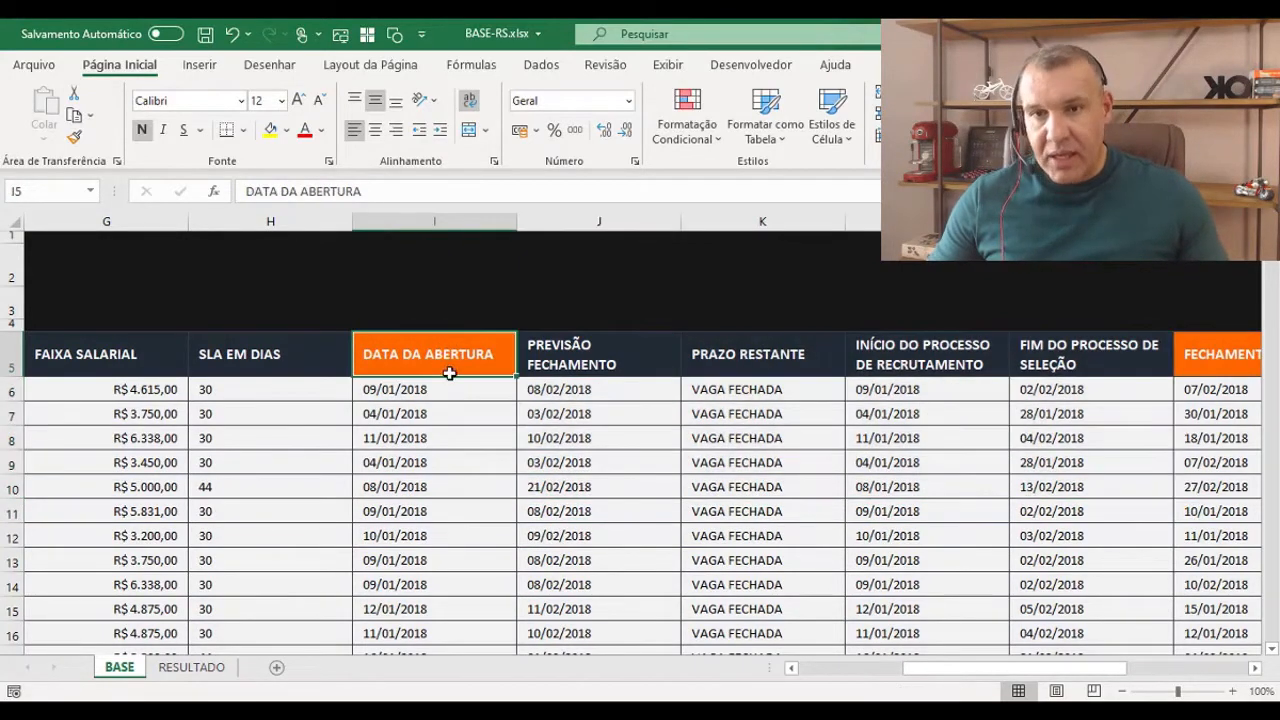
pyautogui.click(785, 408)
pyautogui.click(1037, 434)
pyautogui.click(1130, 386)
pyautogui.click(451, 357)
pyautogui.moveTo(451, 357); pyautogui.dragTo(446, 451)
pyautogui.click(435, 424)
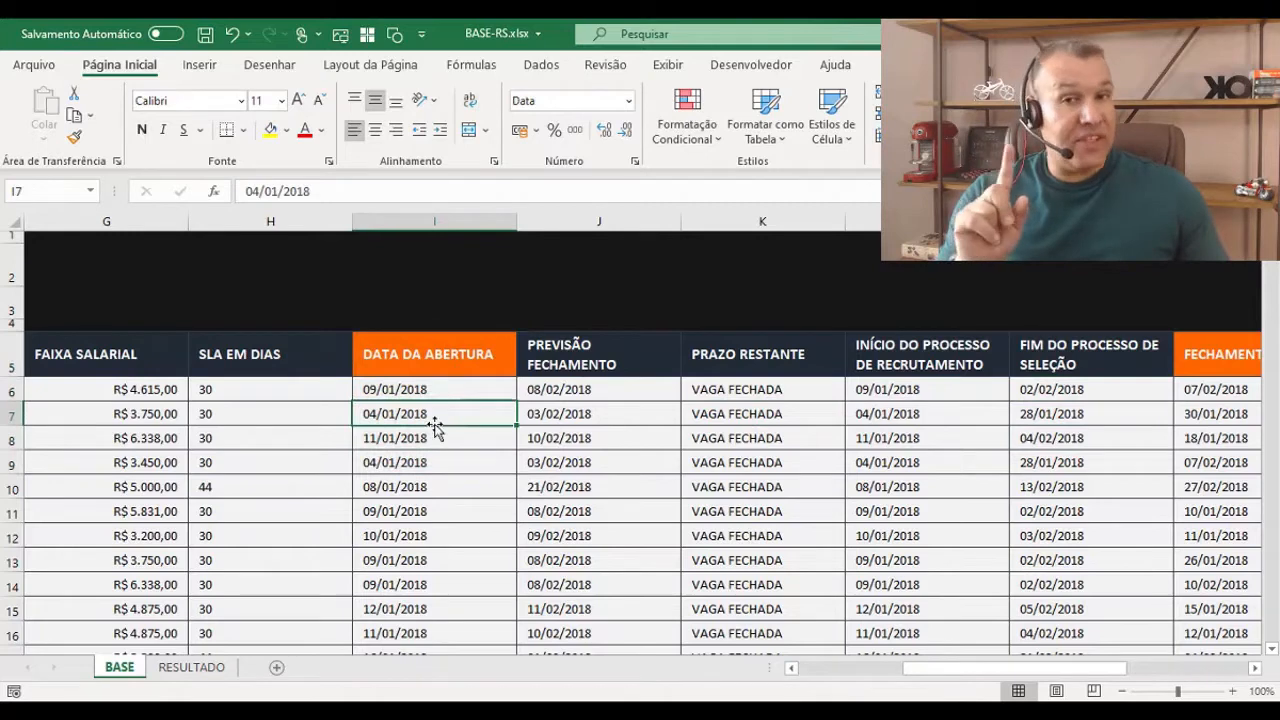
# - Calculate the days until closing in O6 as the FECHAMENTO date minus the DATA DA ABERTURA date, using =N6 - I6
pyautogui.moveTo(980, 668); pyautogui.dragTo(1015, 668)
pyautogui.click(950, 377)
pyautogui.click(929, 396)
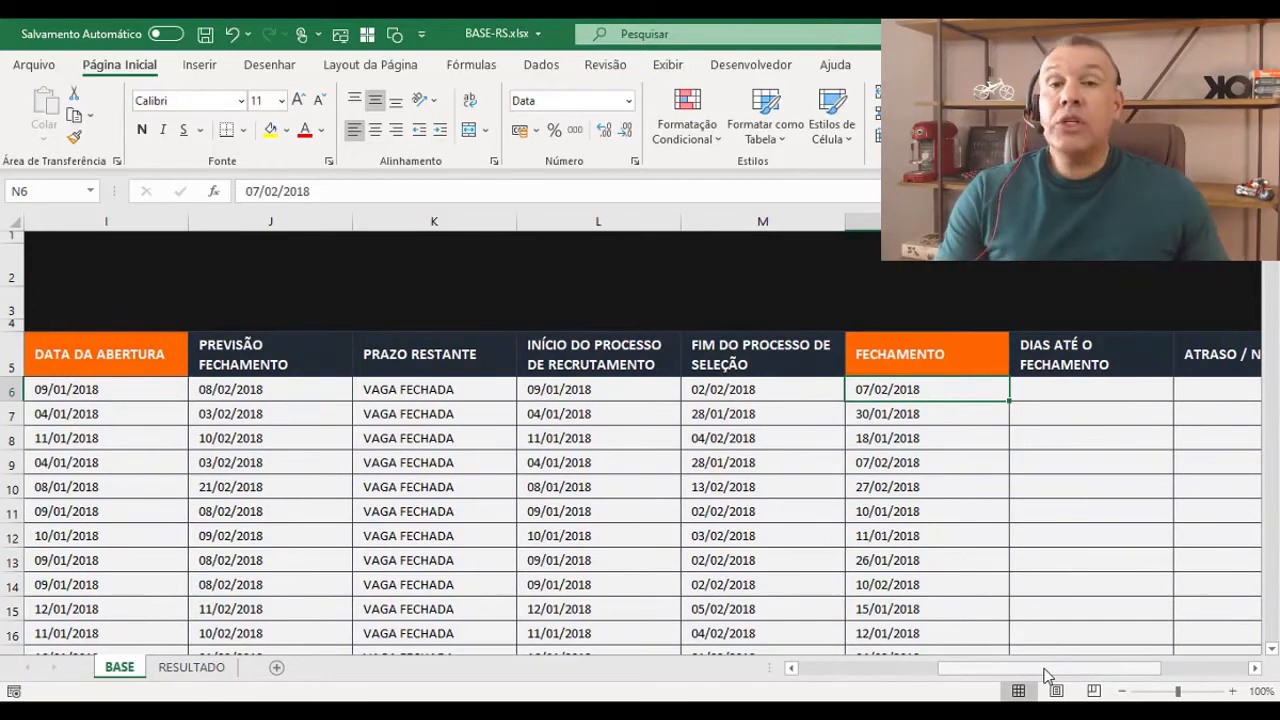
pyautogui.moveTo(1045, 675); pyautogui.dragTo(1080, 680)
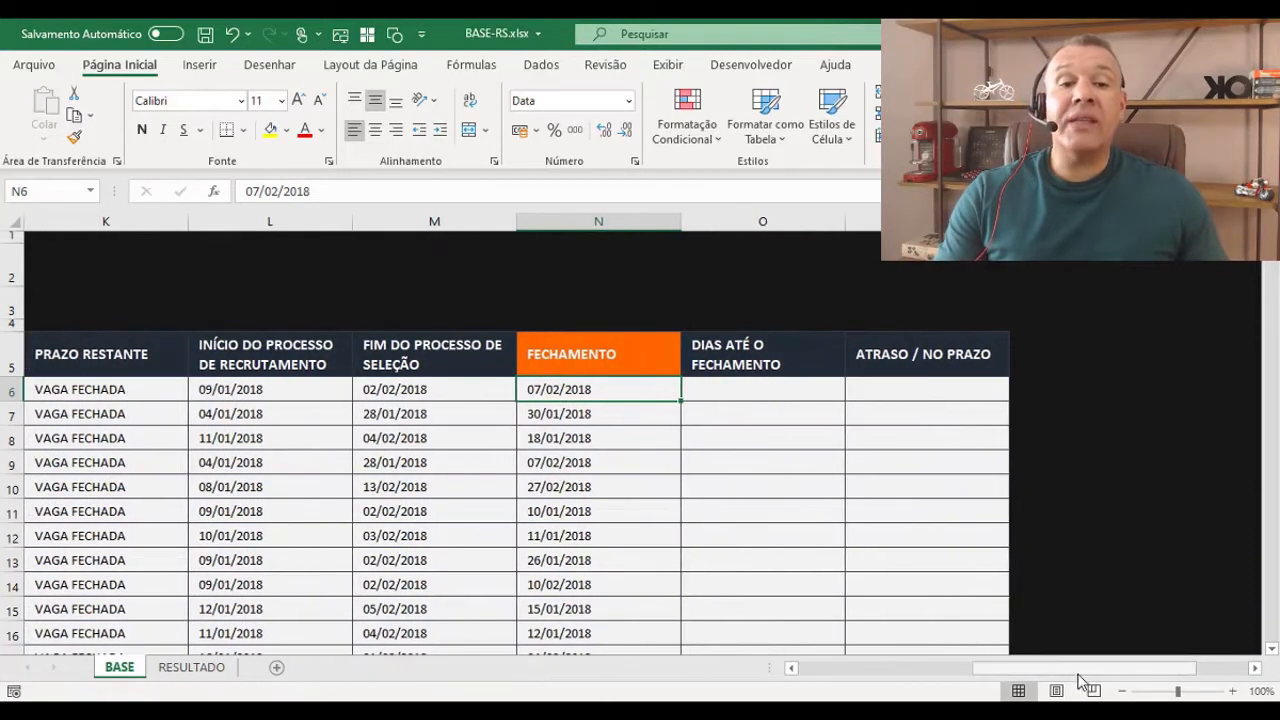
pyautogui.click(788, 391)
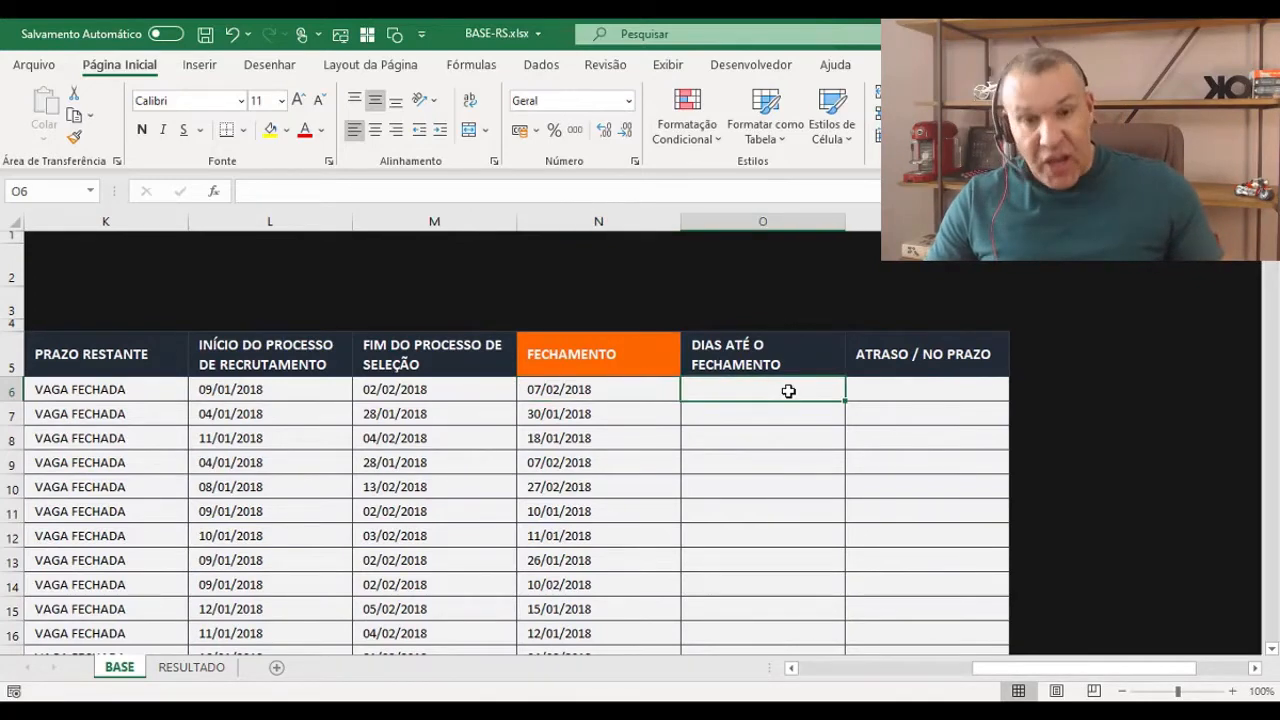
pyautogui.write('=')
pyautogui.click(548, 391)
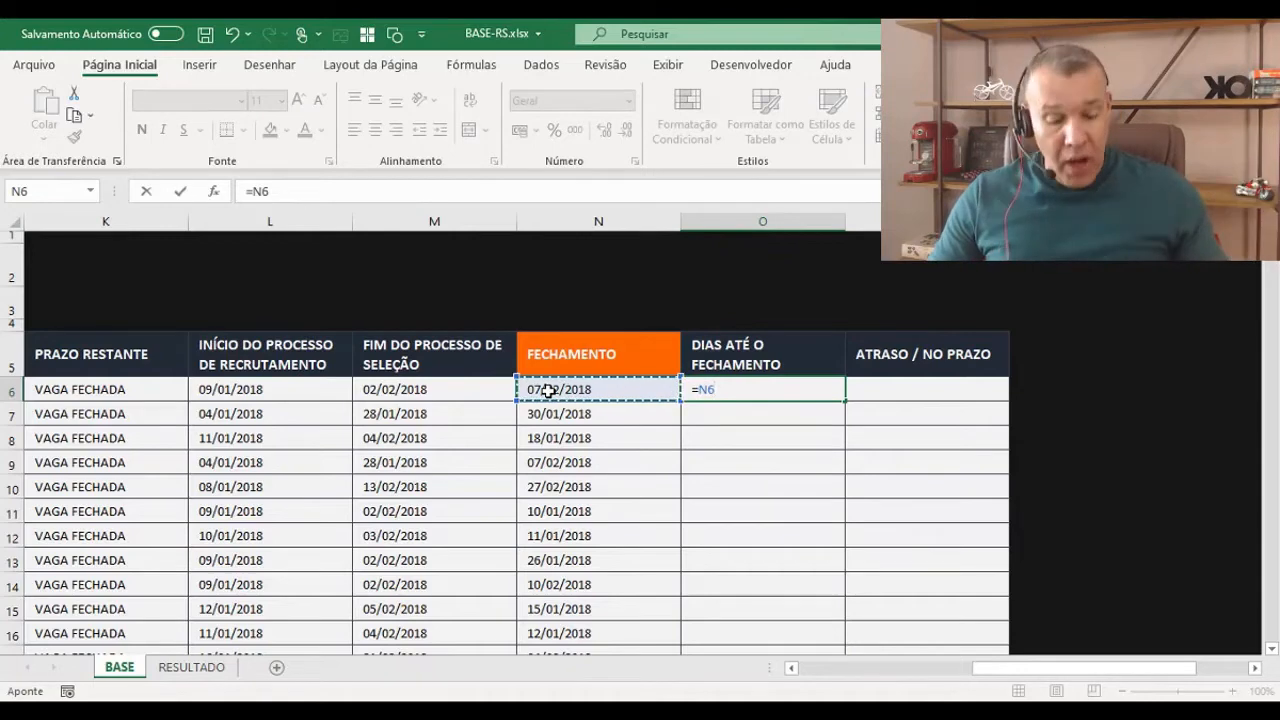
pyautogui.write('-')
pyautogui.moveTo(1060, 669); pyautogui.dragTo(988, 676)
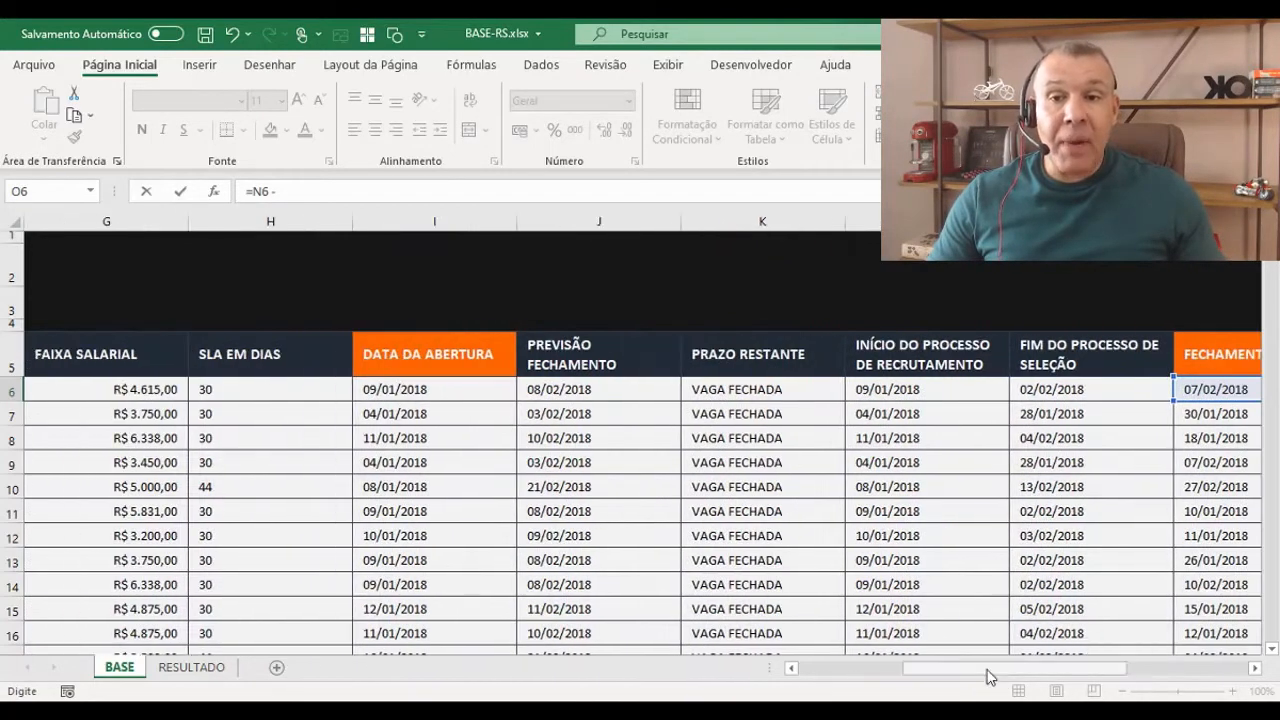
pyautogui.click(488, 384)
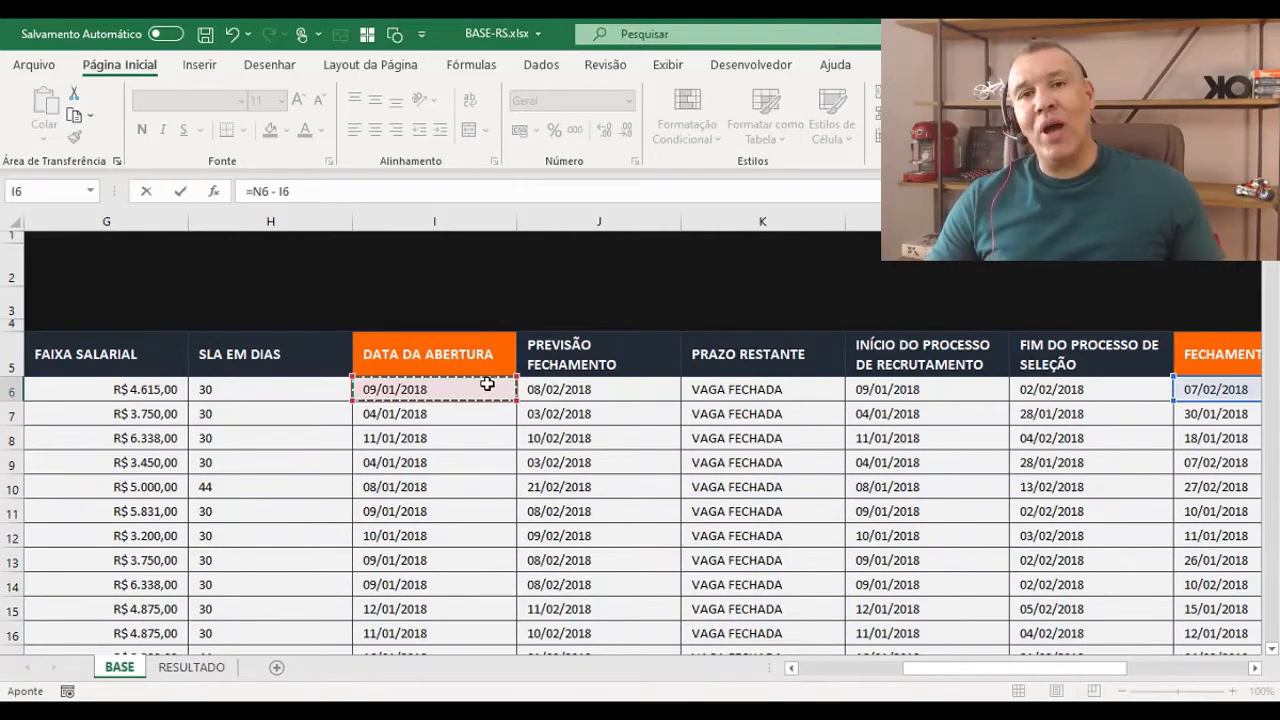
pyautogui.press('Return')
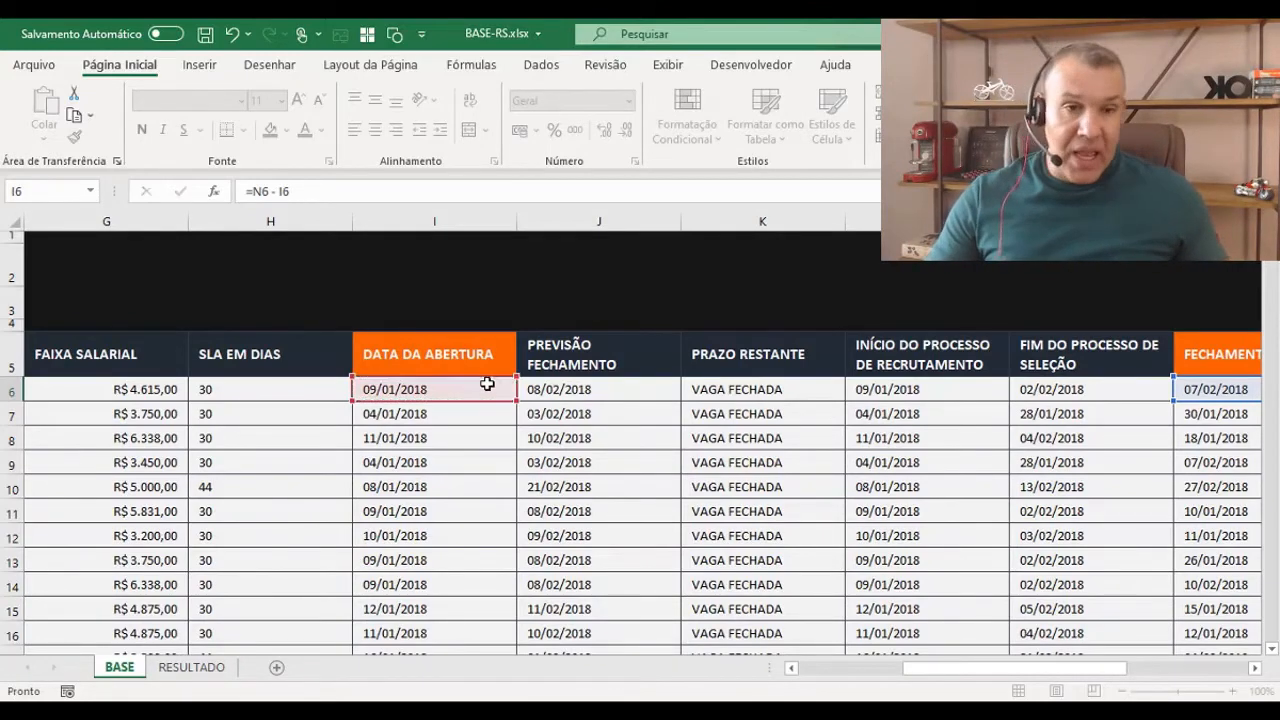
# - Fill the O6 formula down the entire DIAS ATÉ O FECHAMENTO column and check several of the resulting rows
pyautogui.hscroll(3, 1128, 672)
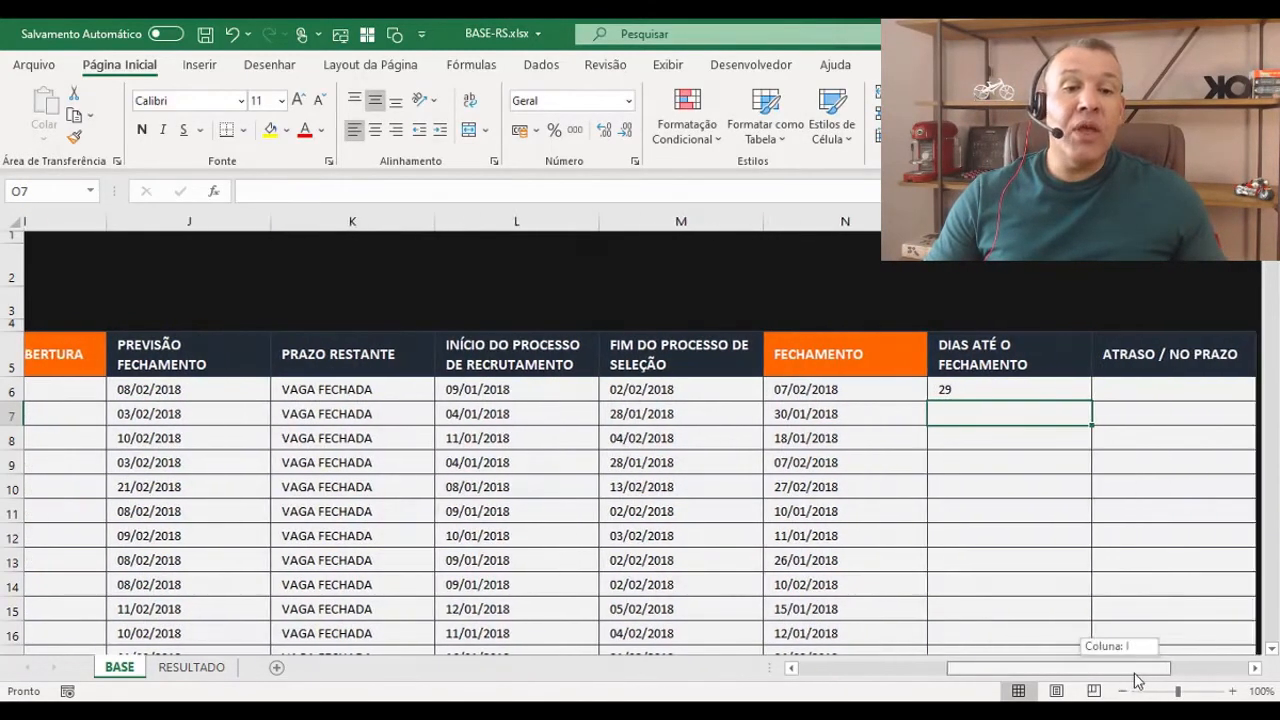
pyautogui.scroll(1, 1111, 549)
pyautogui.scroll(1, 1111, 549)
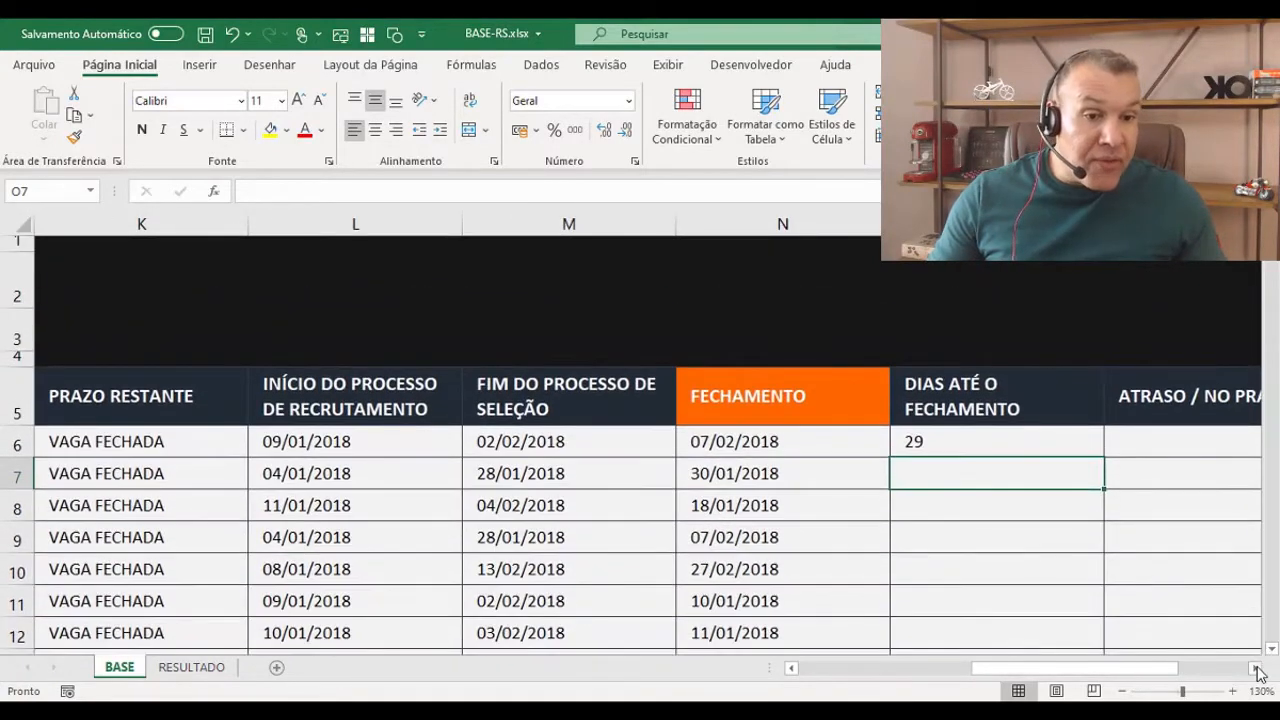
pyautogui.click(1258, 673)
pyautogui.click(857, 440)
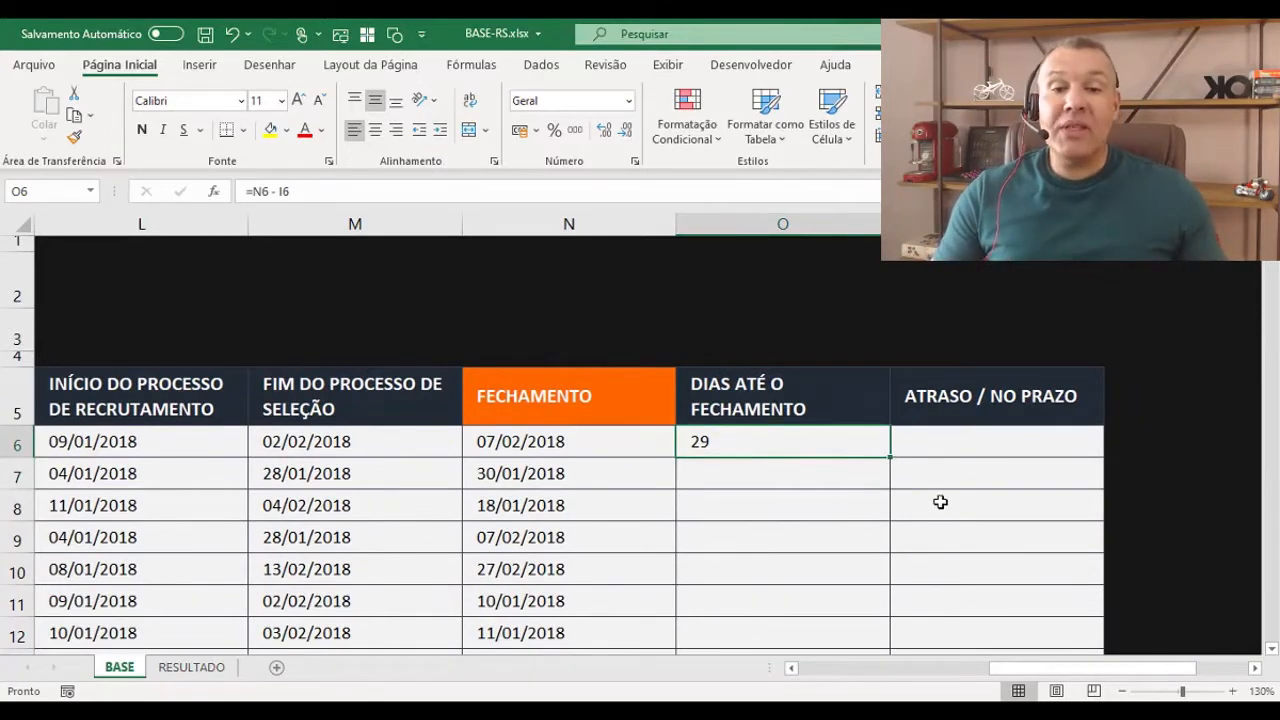
pyautogui.doubleClick(891, 457)
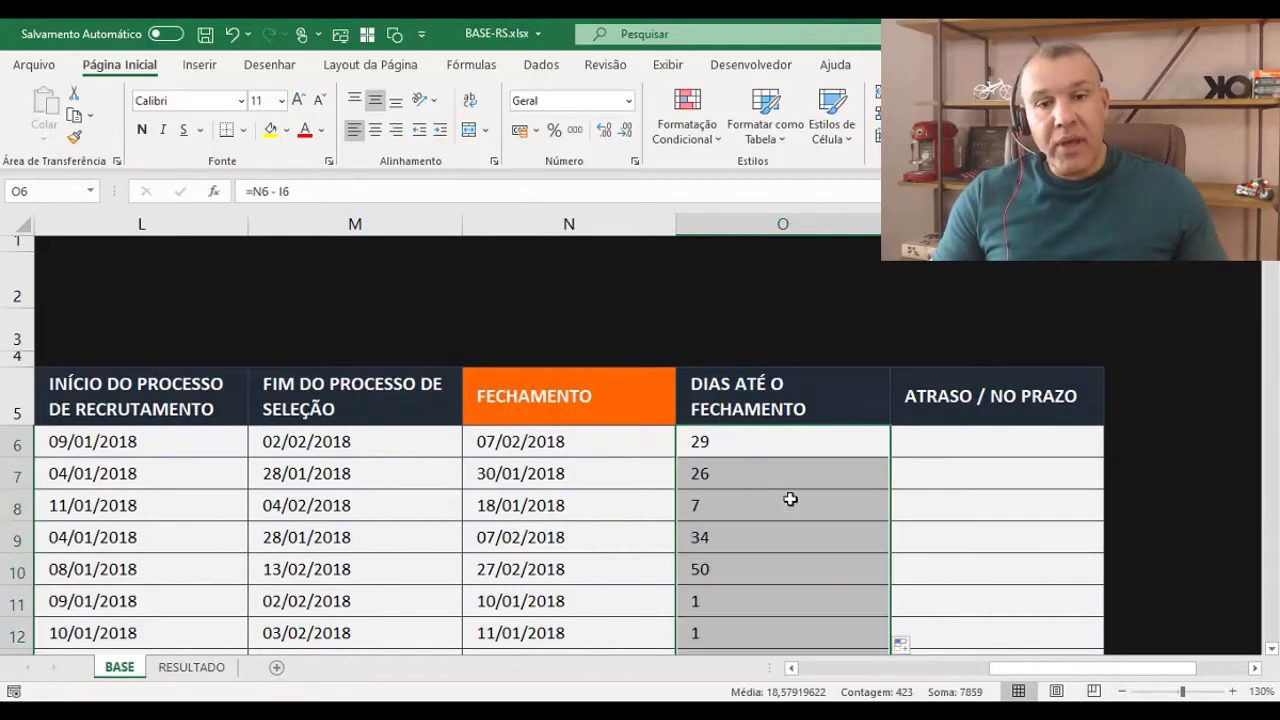
pyautogui.click(771, 477)
pyautogui.click(785, 529)
pyautogui.click(786, 573)
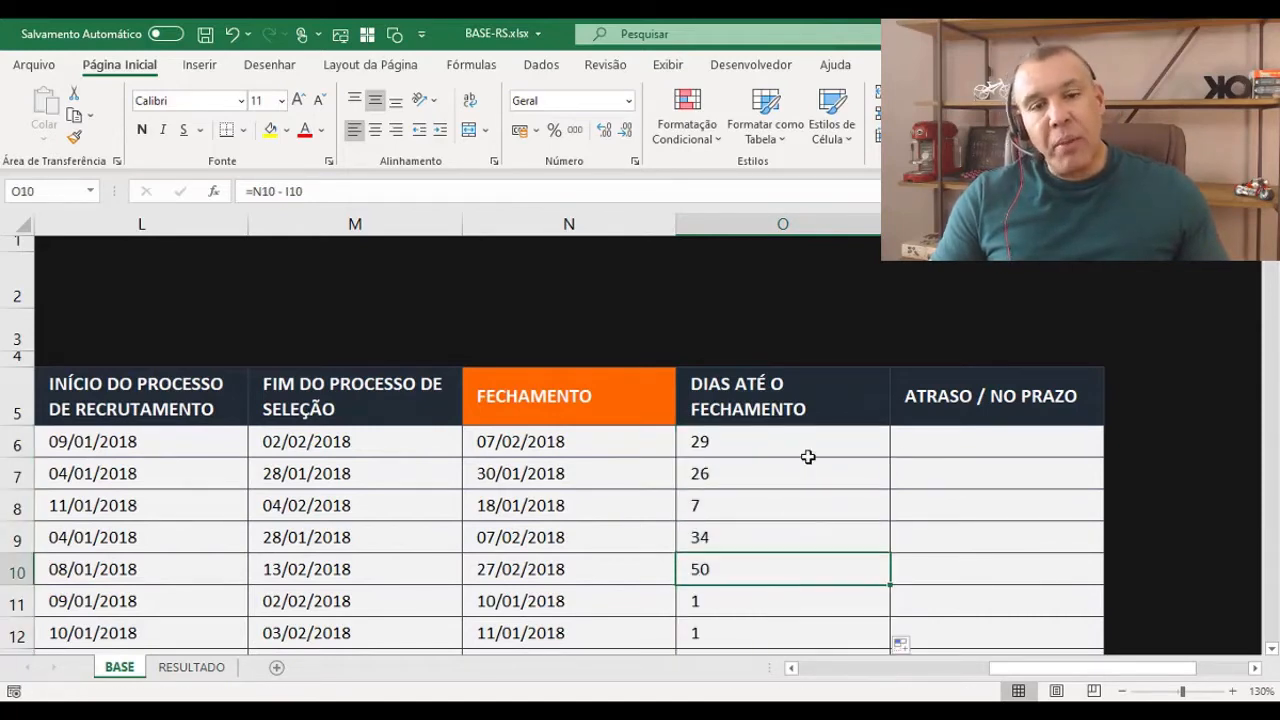
pyautogui.click(800, 440)
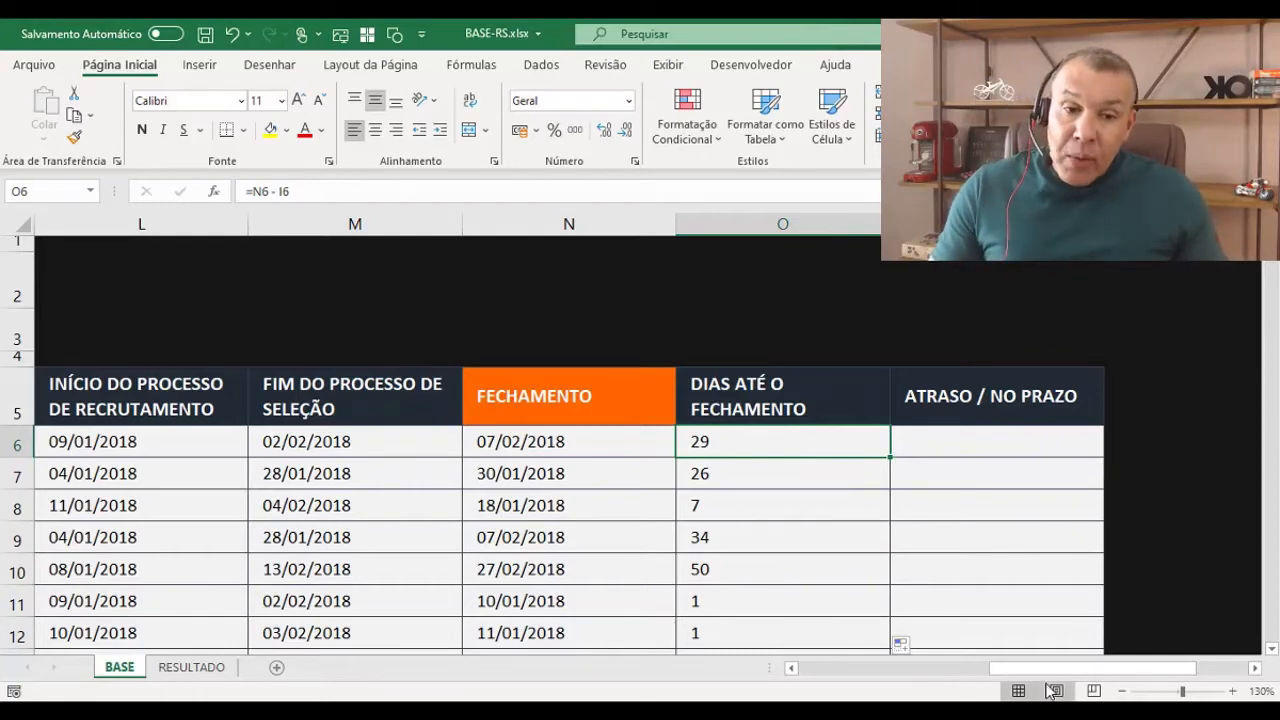
# - Examine the SLA EM DIAS column and compare its deadlines for Operacional and Gerencial vacancies under TIPO DA VAGA
pyautogui.moveTo(1040, 672); pyautogui.dragTo(937, 677)
pyautogui.click(571, 402)
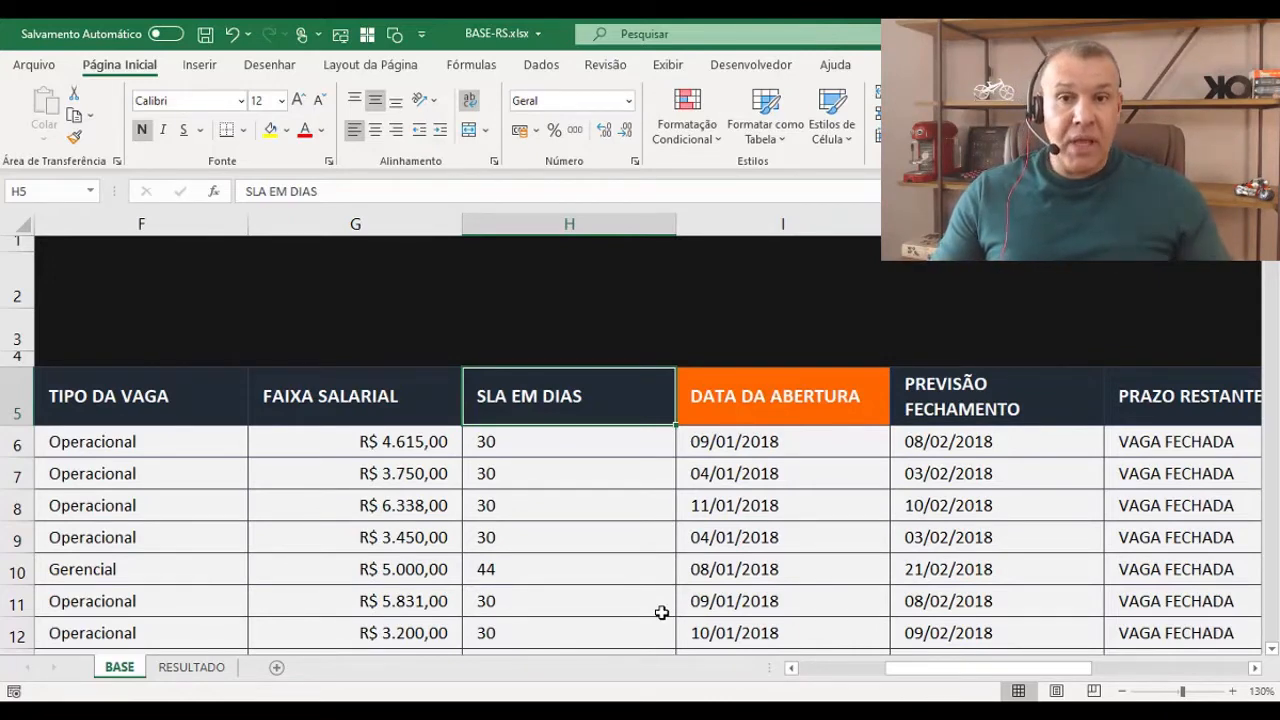
pyautogui.moveTo(566, 443); pyautogui.dragTo(573, 560)
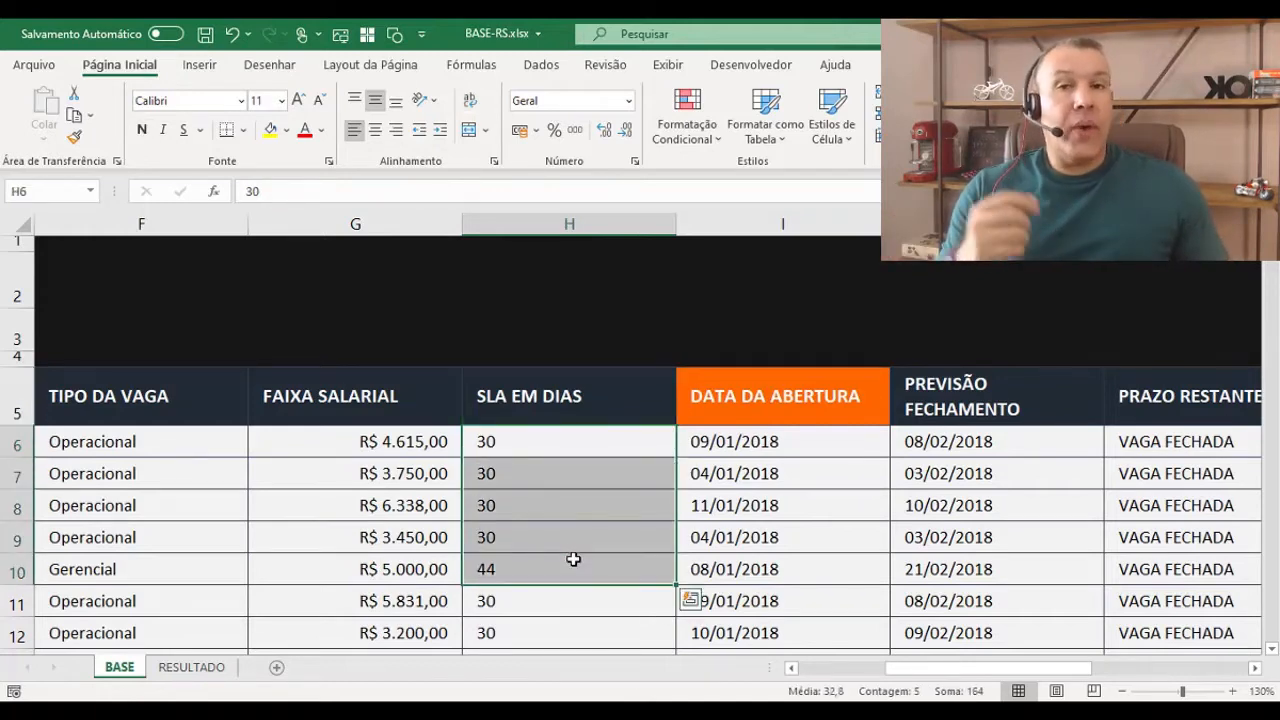
pyautogui.click(640, 577)
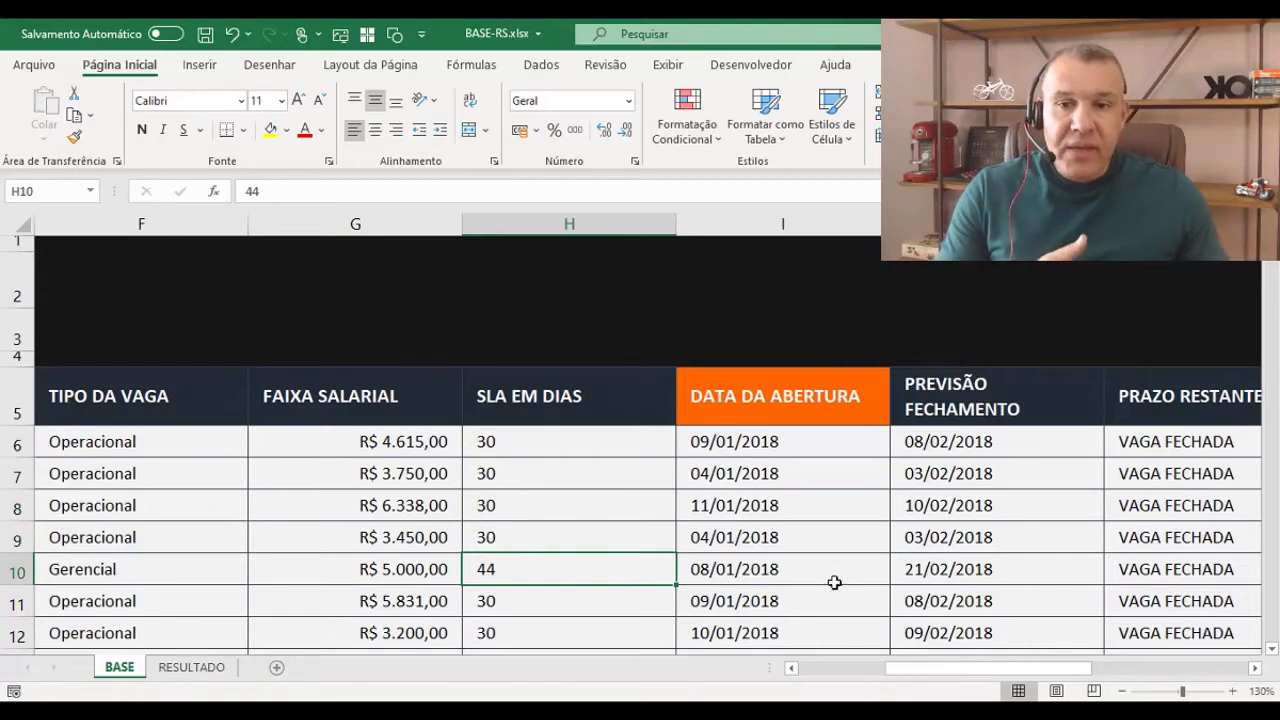
pyautogui.click(186, 560)
pyautogui.click(160, 474)
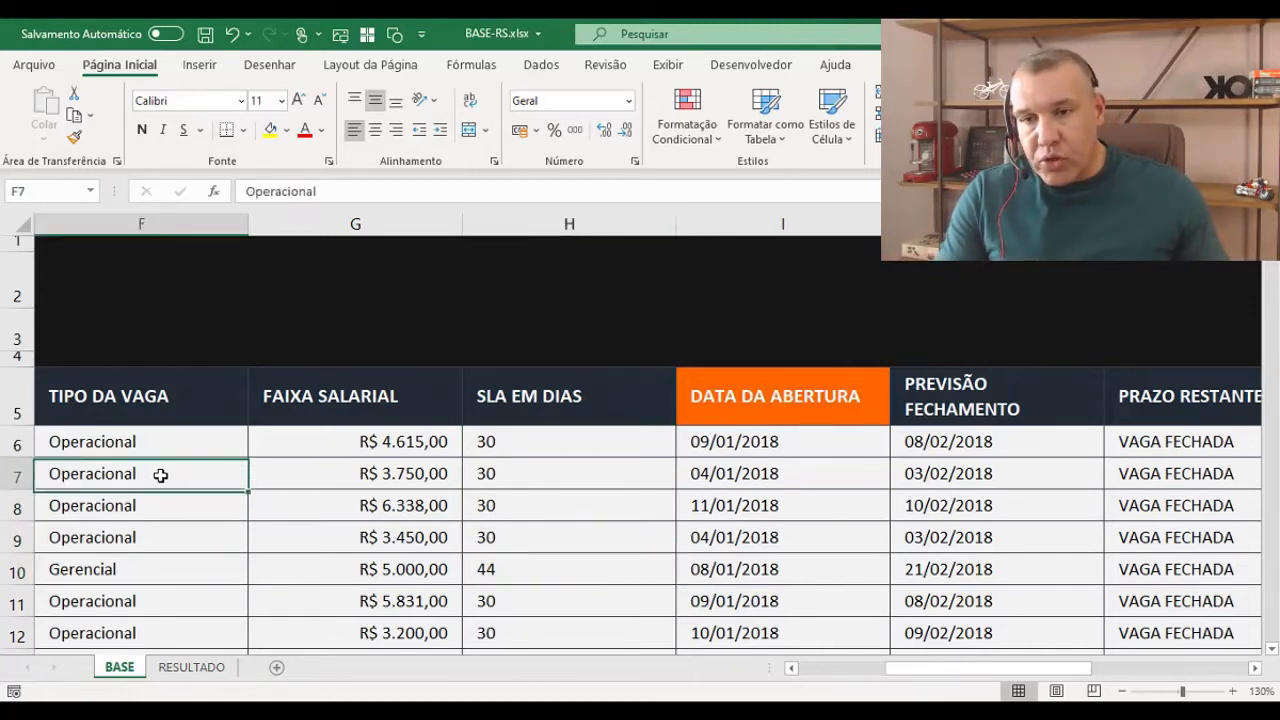
pyautogui.click(550, 480)
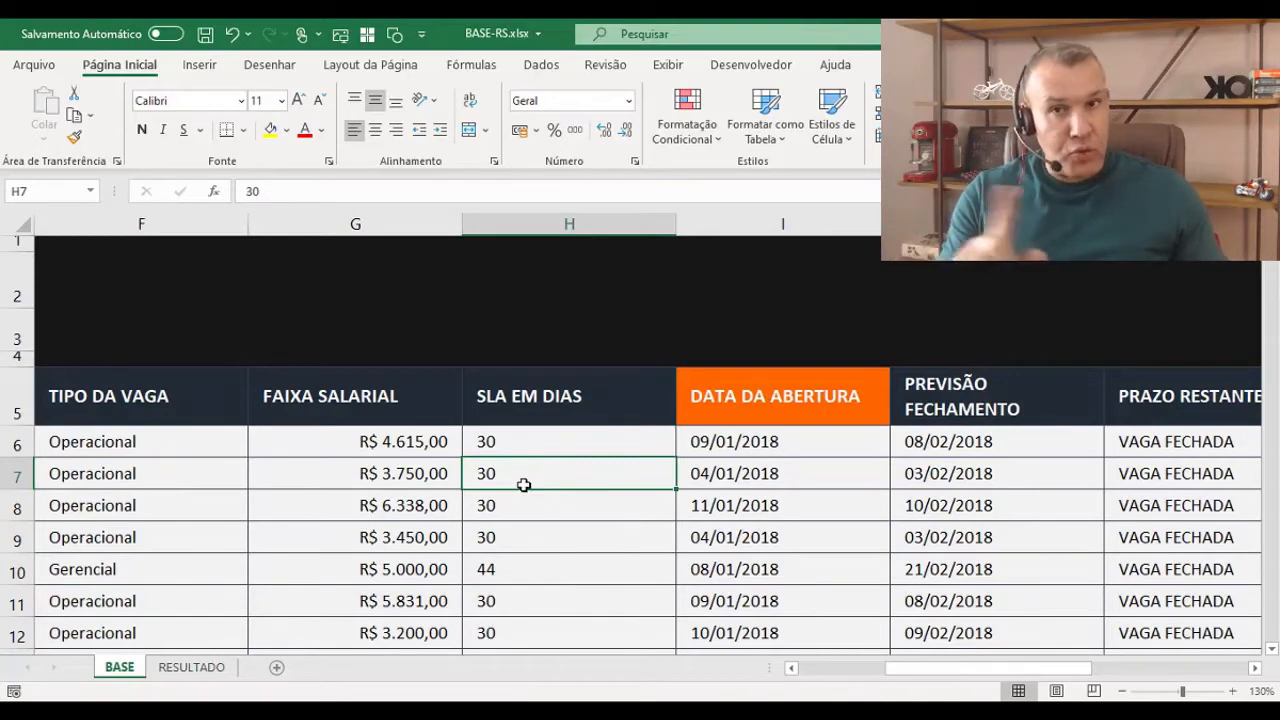
pyautogui.click(207, 568)
pyautogui.click(570, 578)
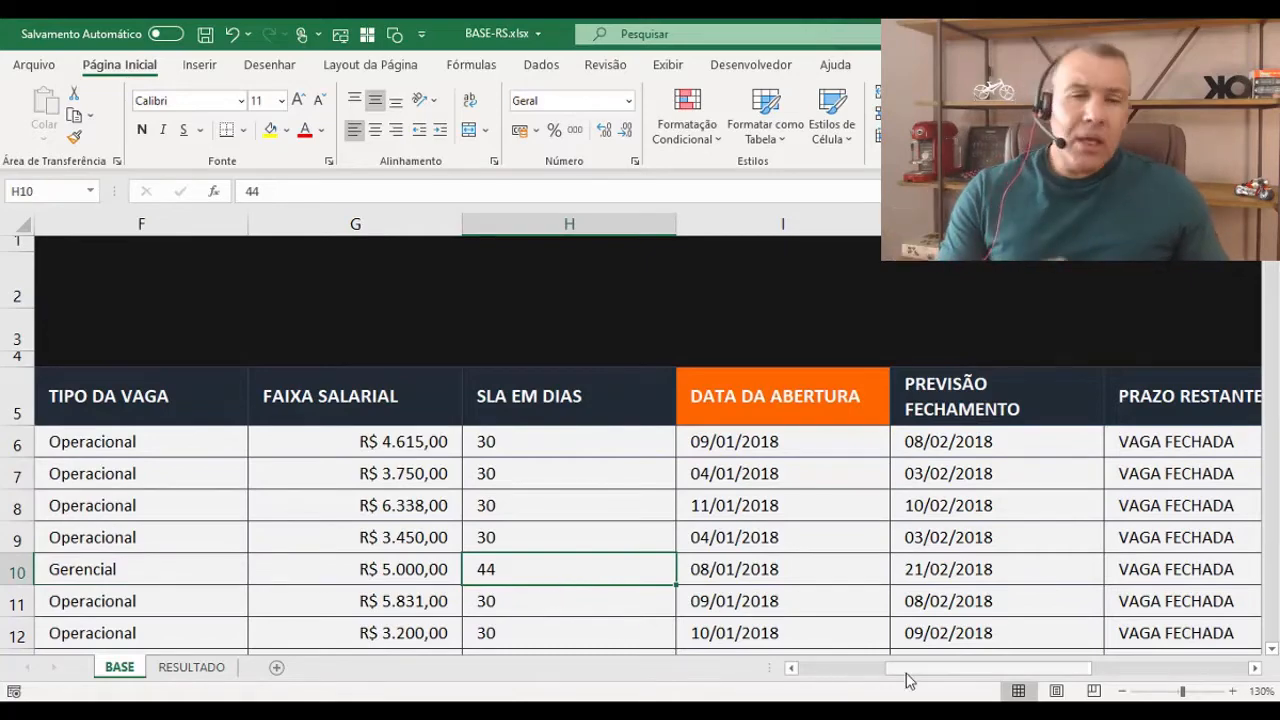
# - Start an SE formula in P6 under ATRASO / NO PRAZO with the logical test O6 > H6, comparing days to closing against the SLA
pyautogui.moveTo(913, 677); pyautogui.dragTo(1026, 636)
pyautogui.click(1043, 442)
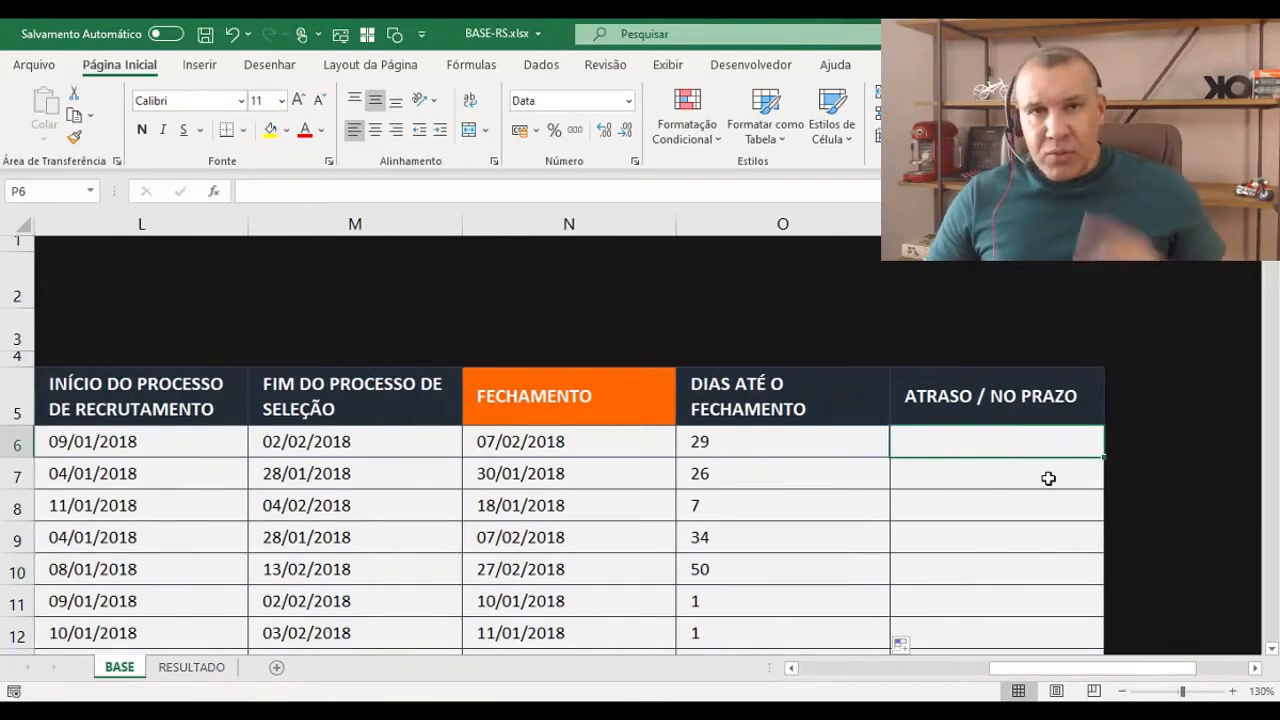
pyautogui.write('=se')
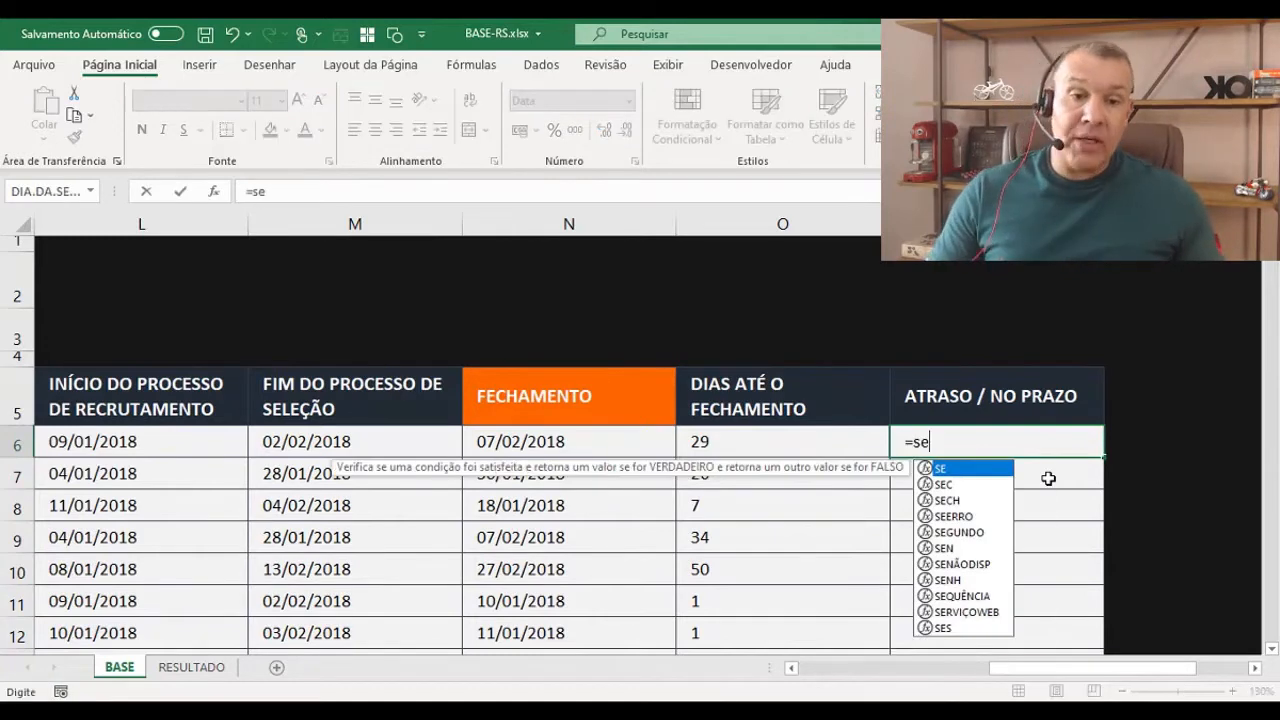
pyautogui.doubleClick(981, 470)
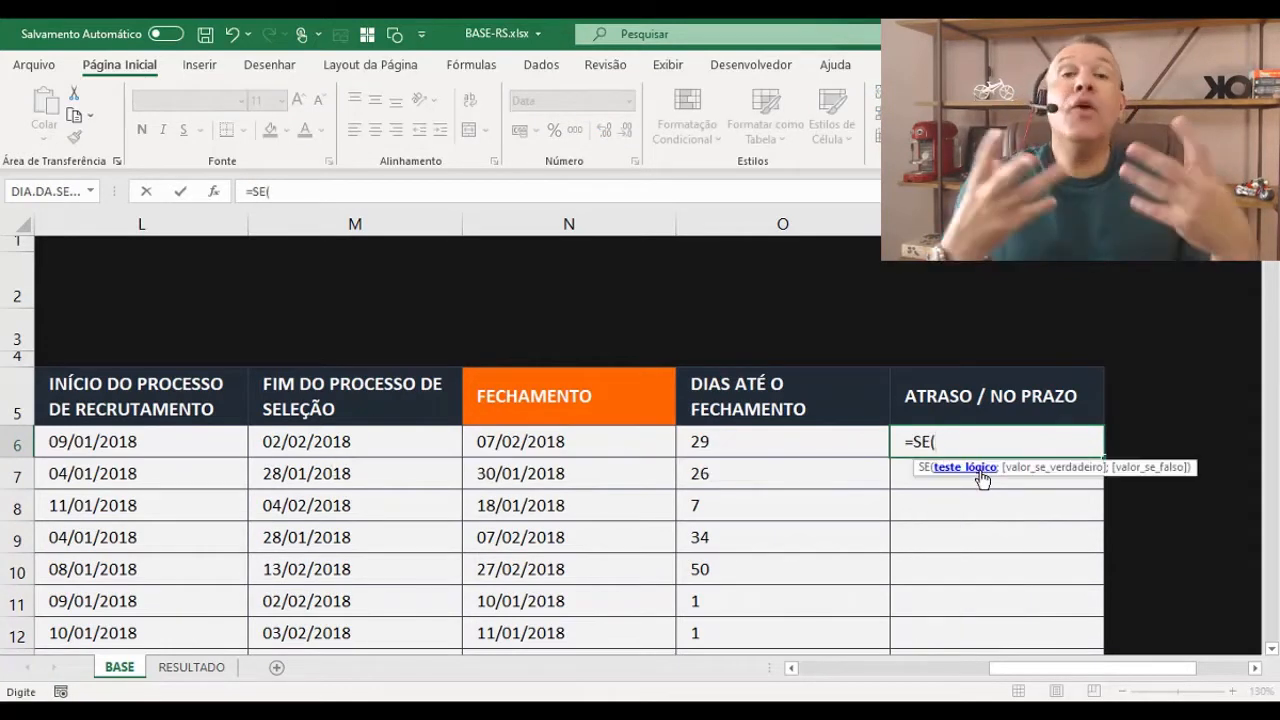
pyautogui.click(828, 437)
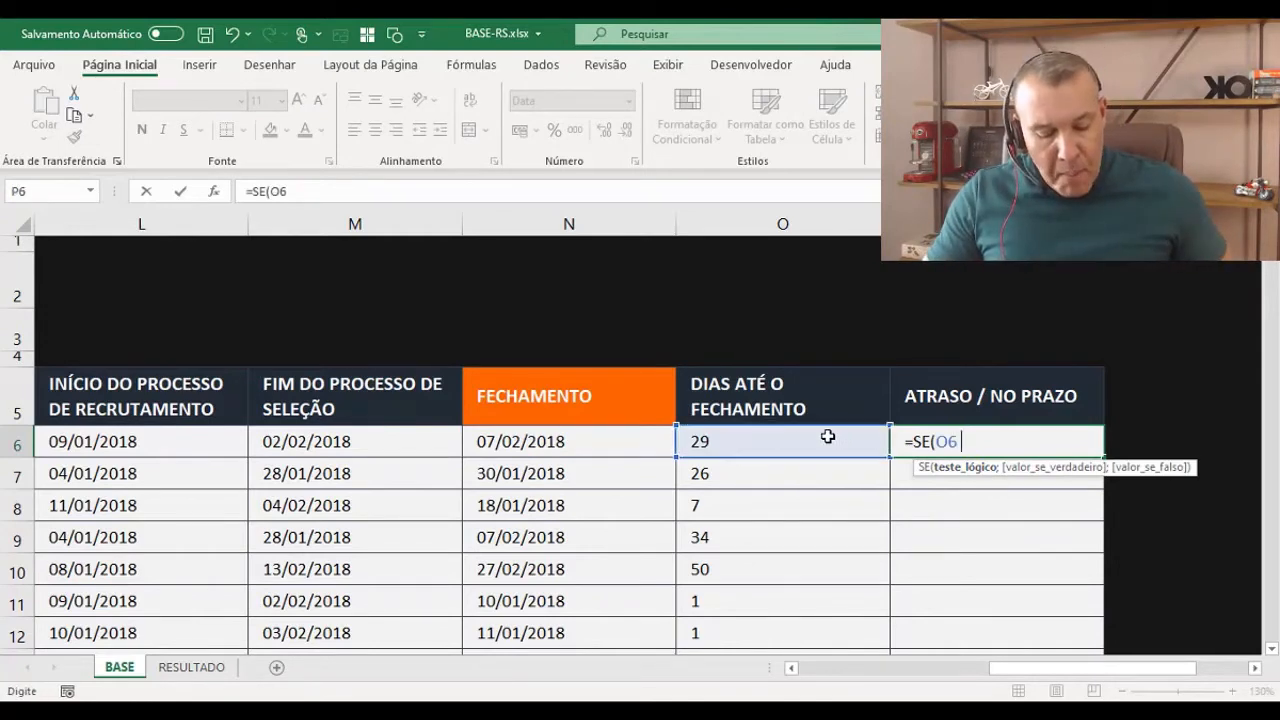
pyautogui.write('>')
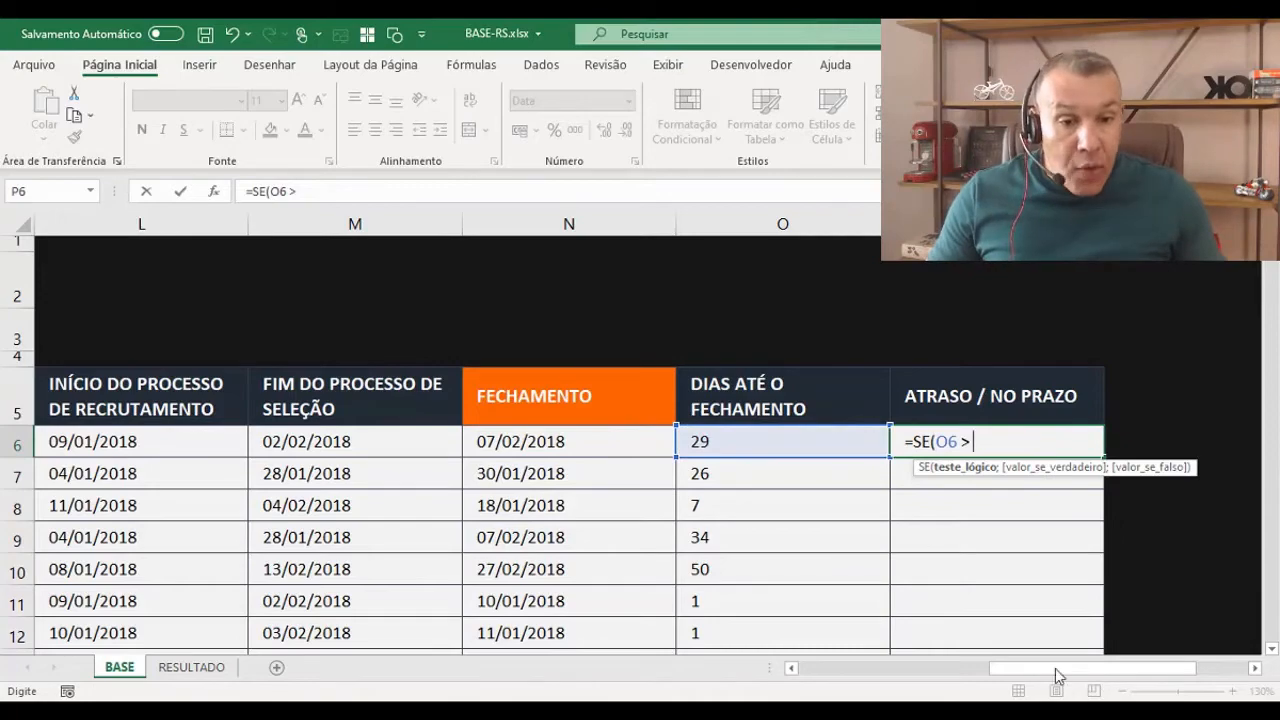
pyautogui.moveTo(1053, 667); pyautogui.dragTo(961, 668)
pyautogui.click(345, 442)
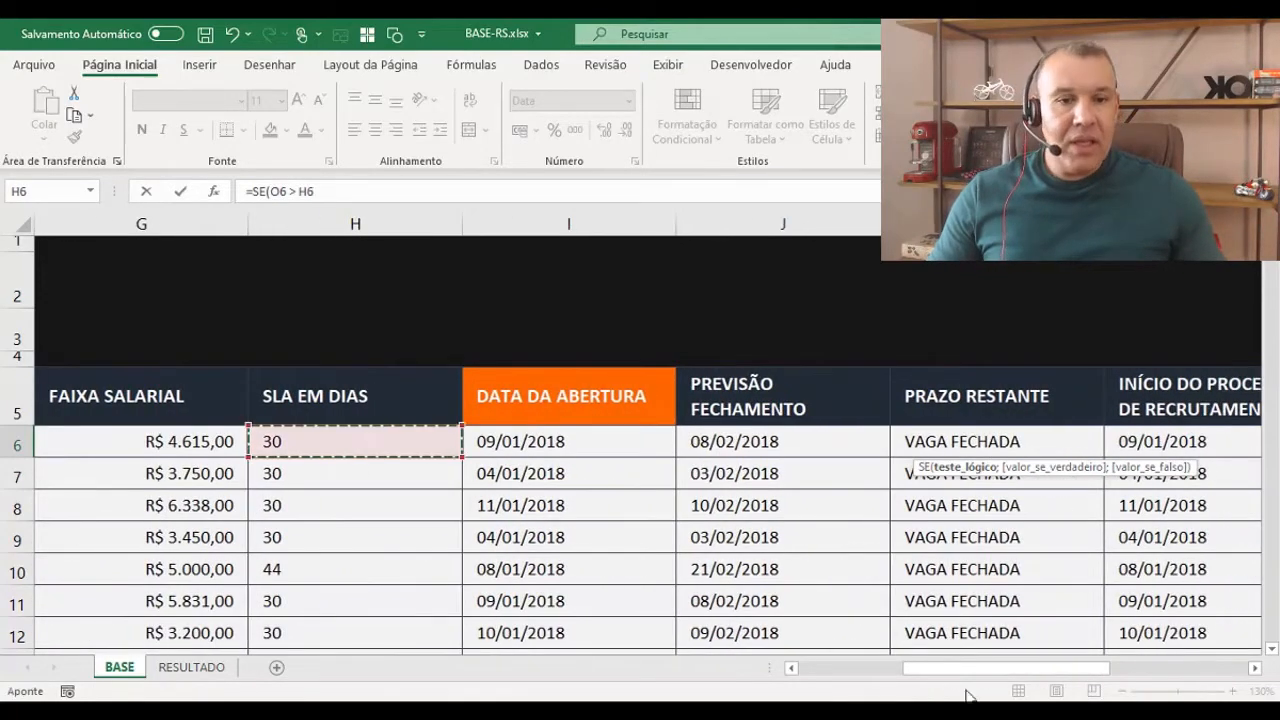
pyautogui.moveTo(1078, 672); pyautogui.dragTo(1169, 694)
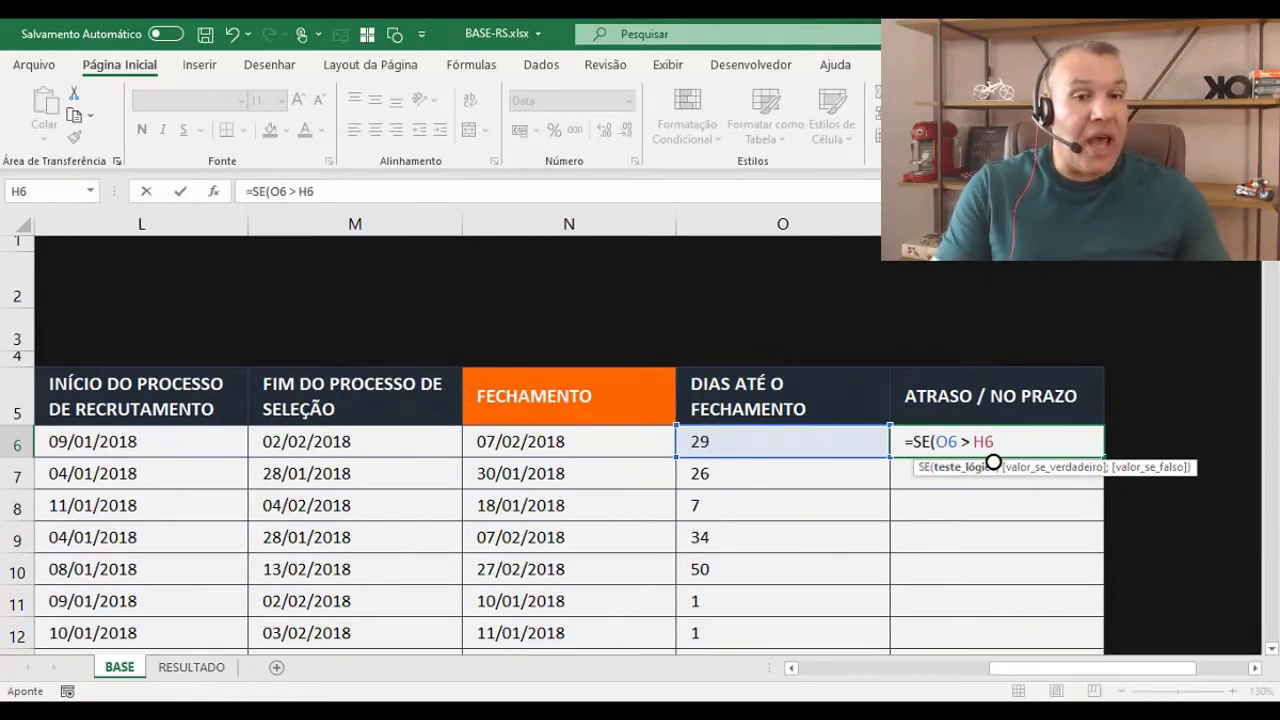
# - Add "ATRASO" in capitals as the SE formula's value when the test is true
pyautogui.write(';')
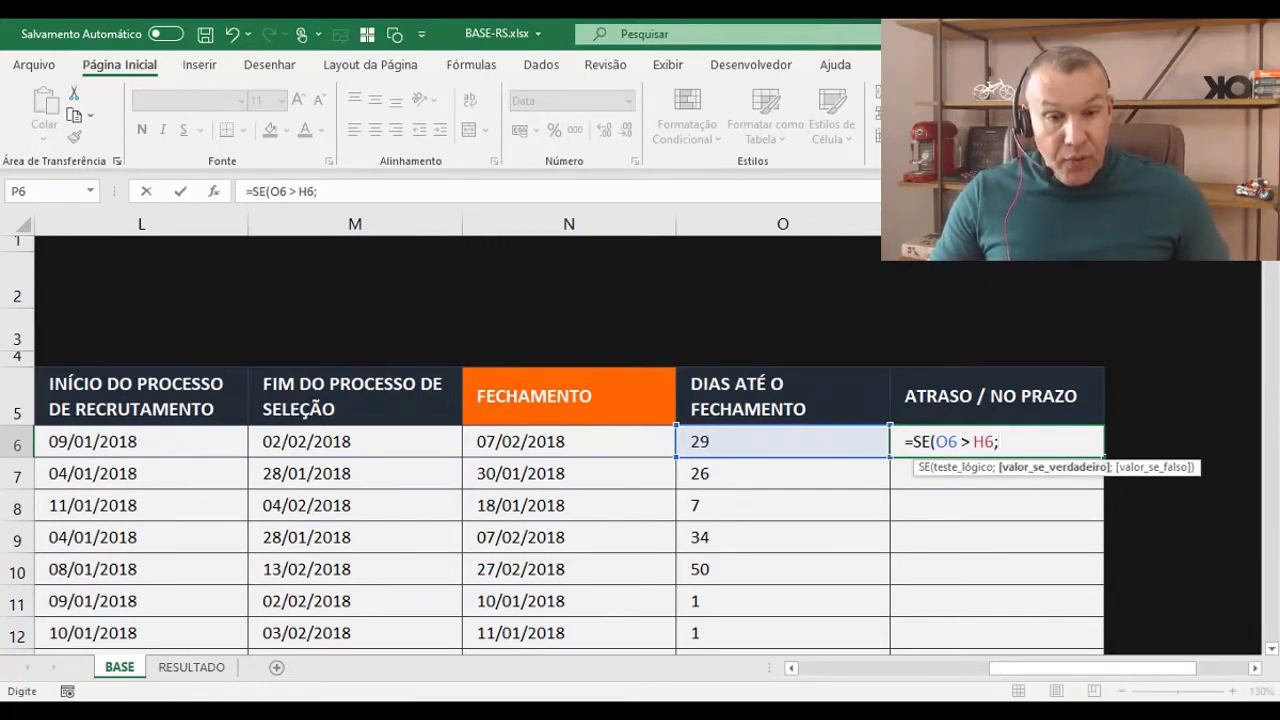
pyautogui.write('"atraso')
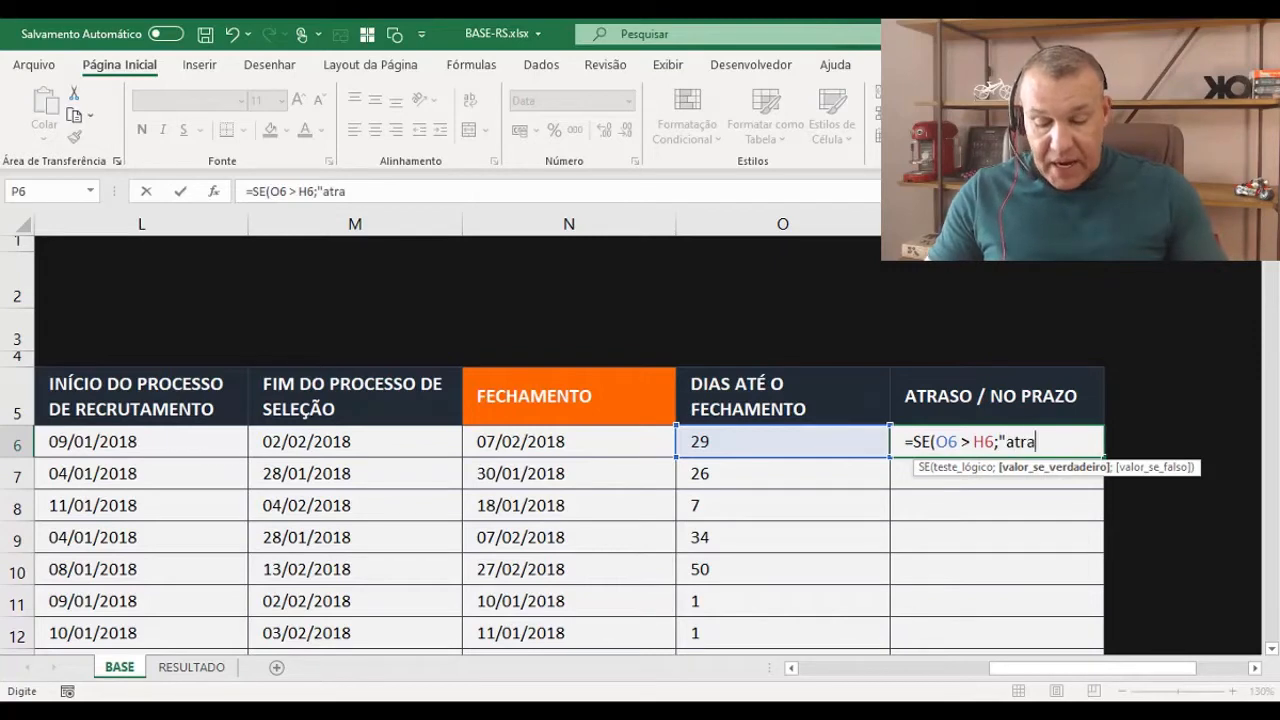
pyautogui.press('BackSpace')
pyautogui.press('BackSpace')
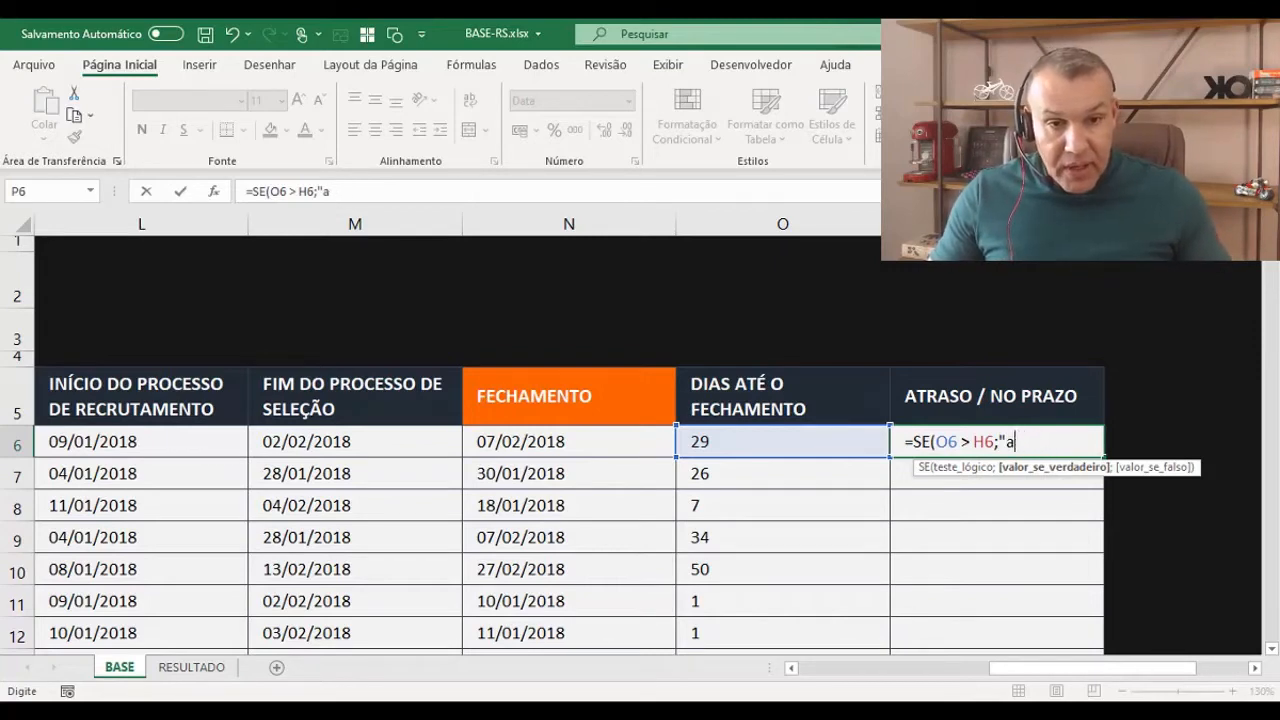
pyautogui.write('A')
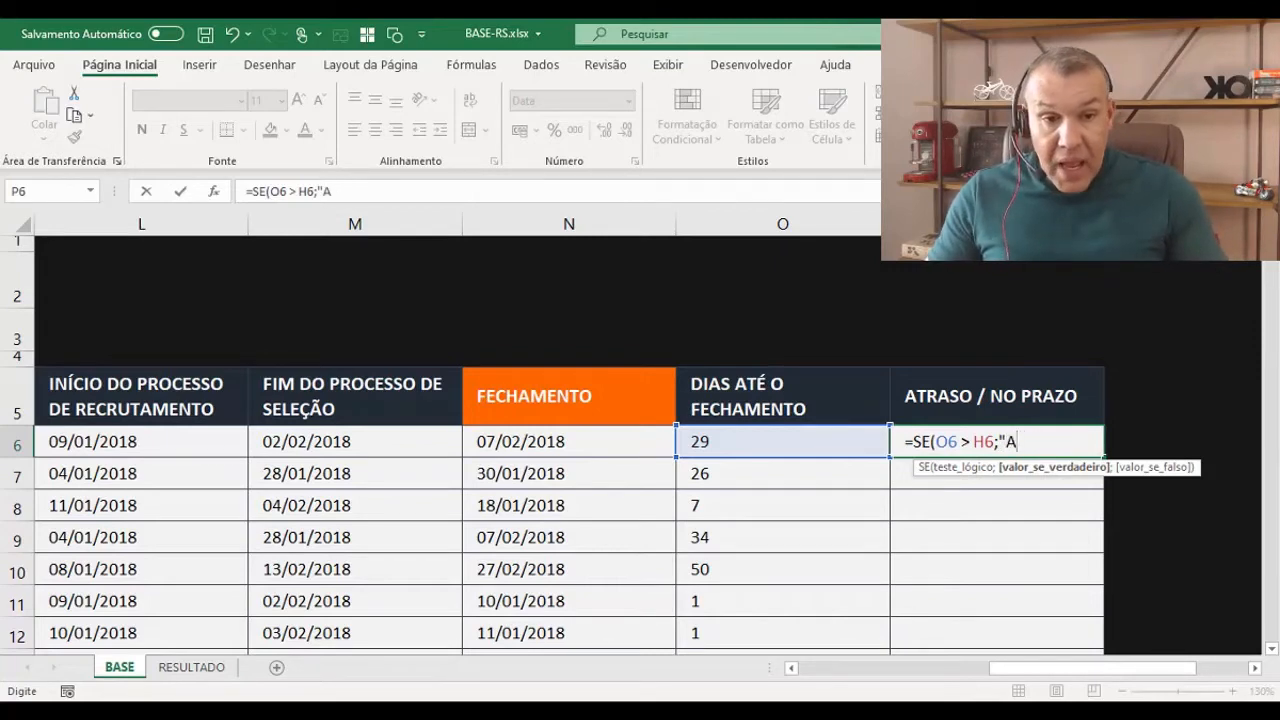
pyautogui.write('TRASO')
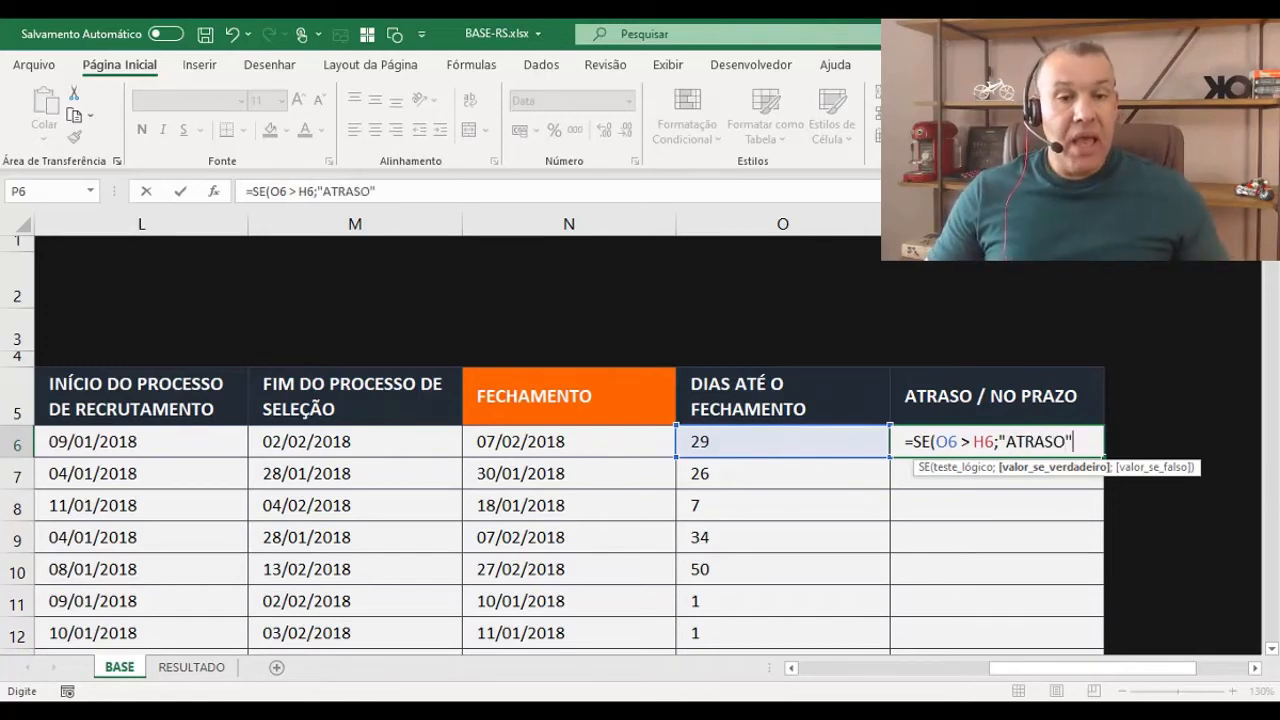
pyautogui.write('"')
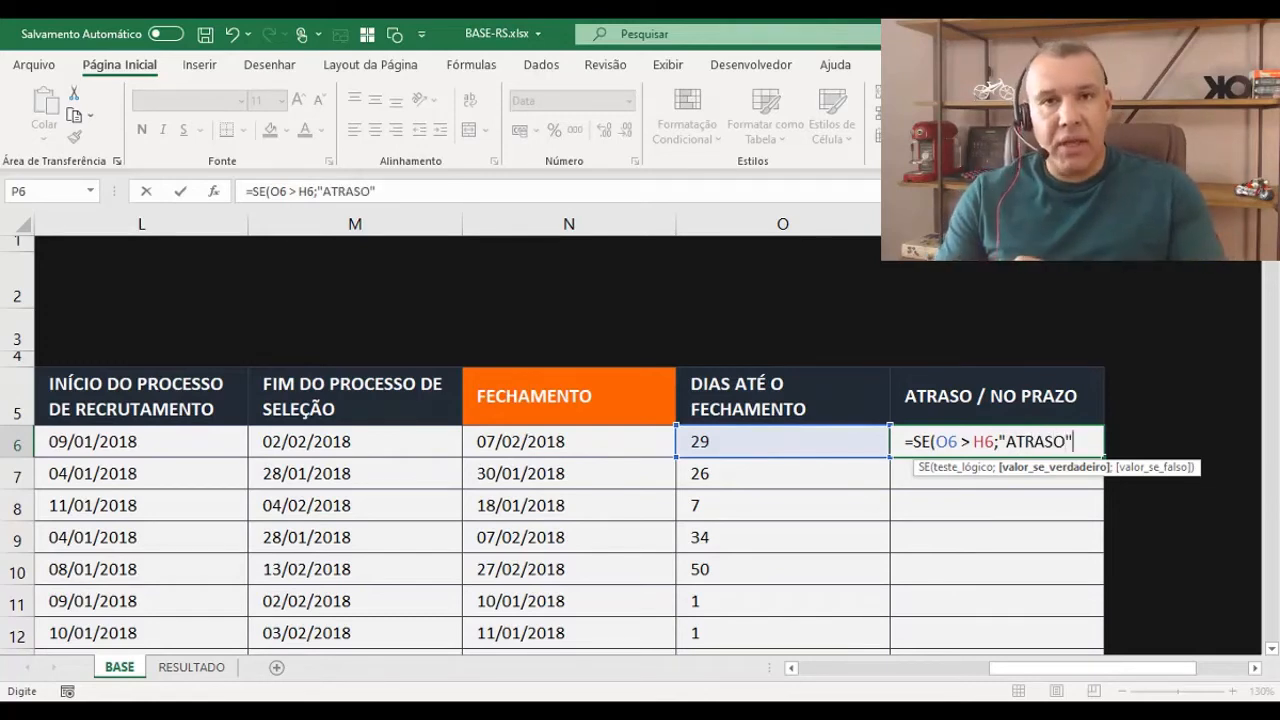
pyautogui.press('BackSpace')
pyautogui.write(';')
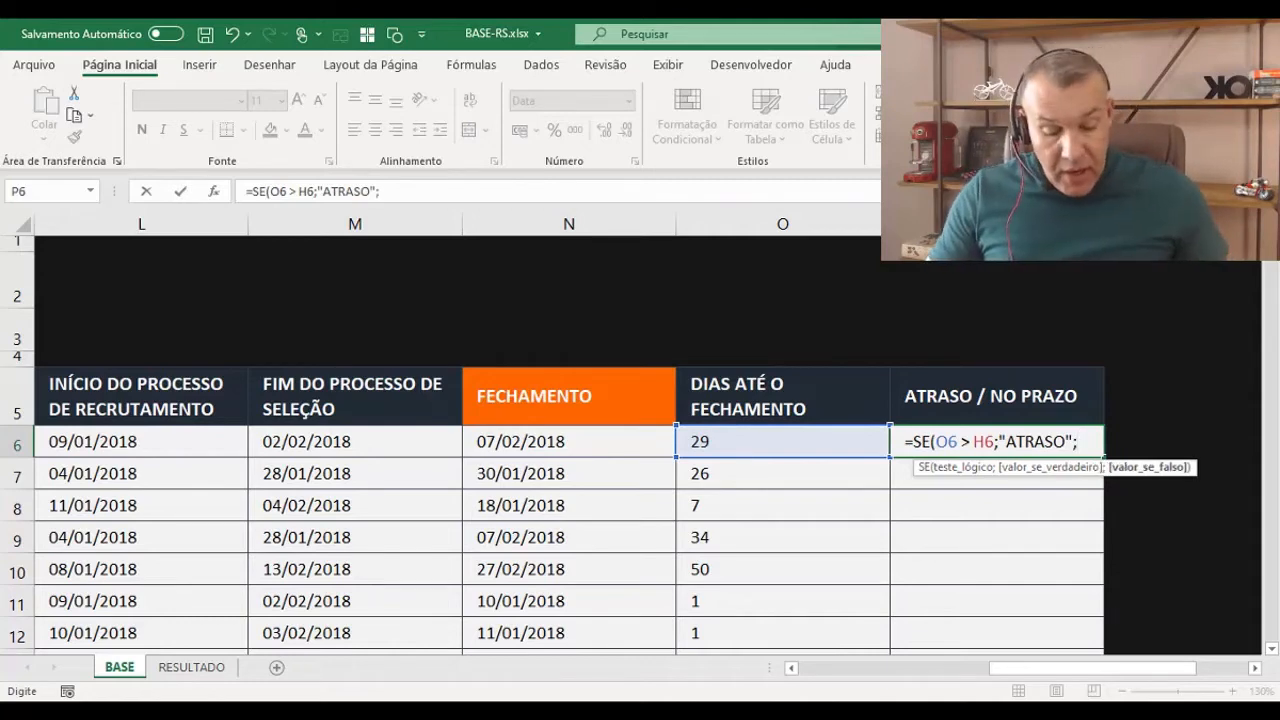
# - Complete the SE formula in P6 with "NO PRAZO" as the value when the test is false
pyautogui.write('"NO ')
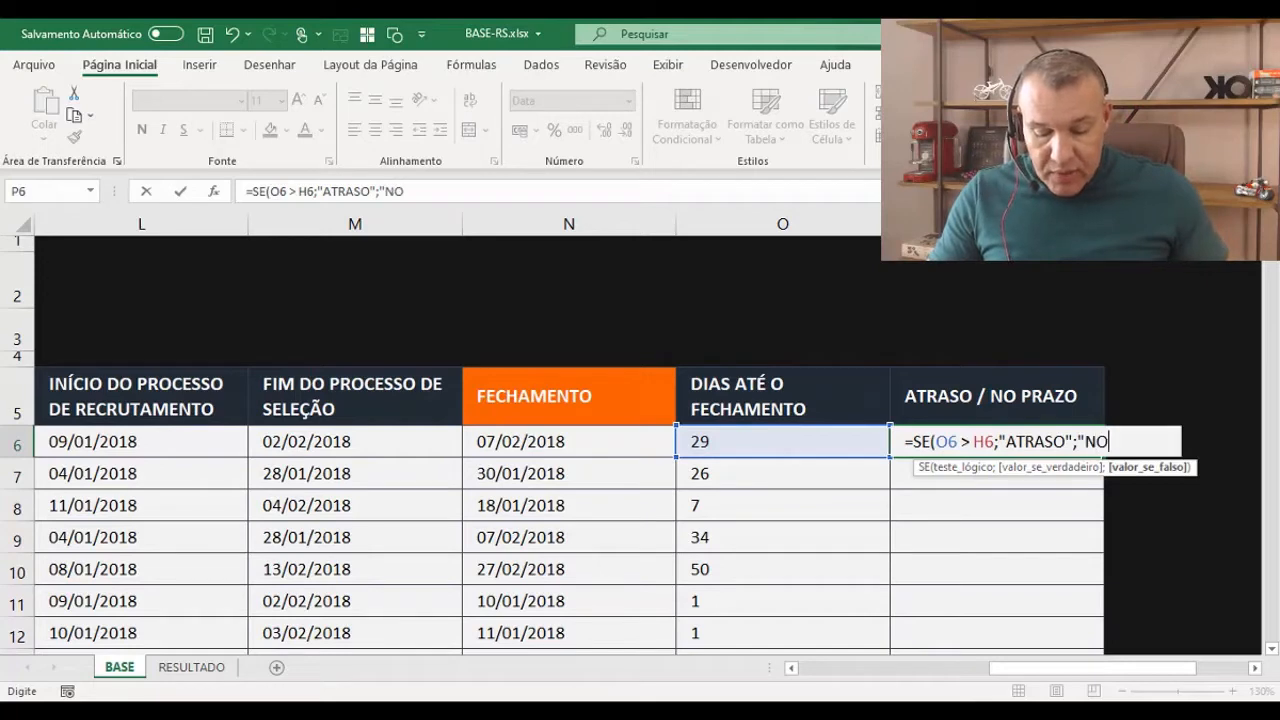
pyautogui.write('PRAZO')
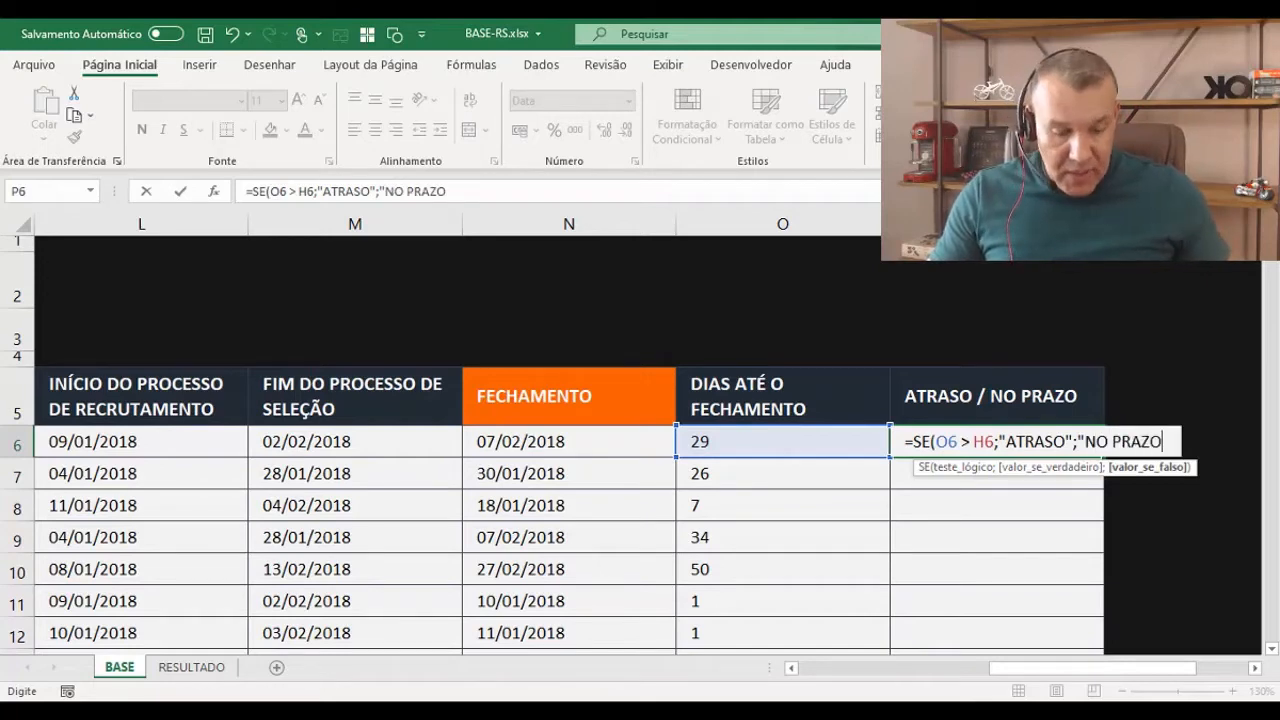
pyautogui.write('"')
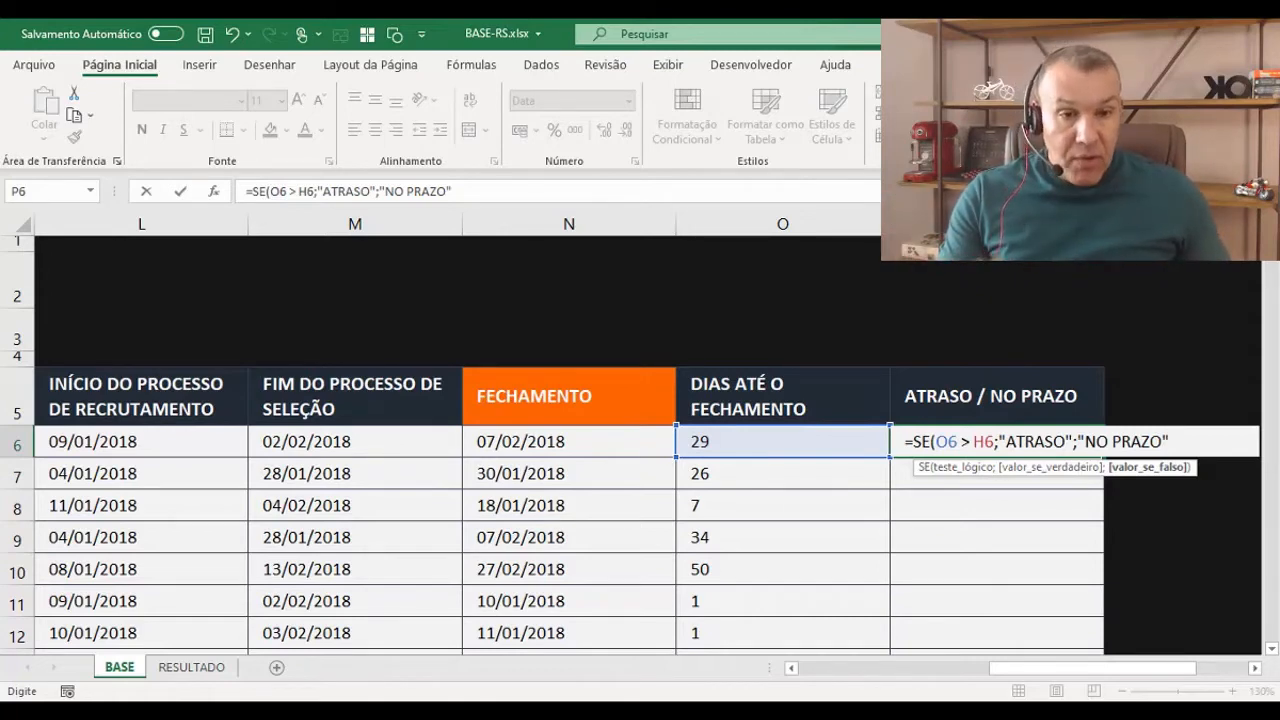
pyautogui.press('Return')
pyautogui.click(838, 451)
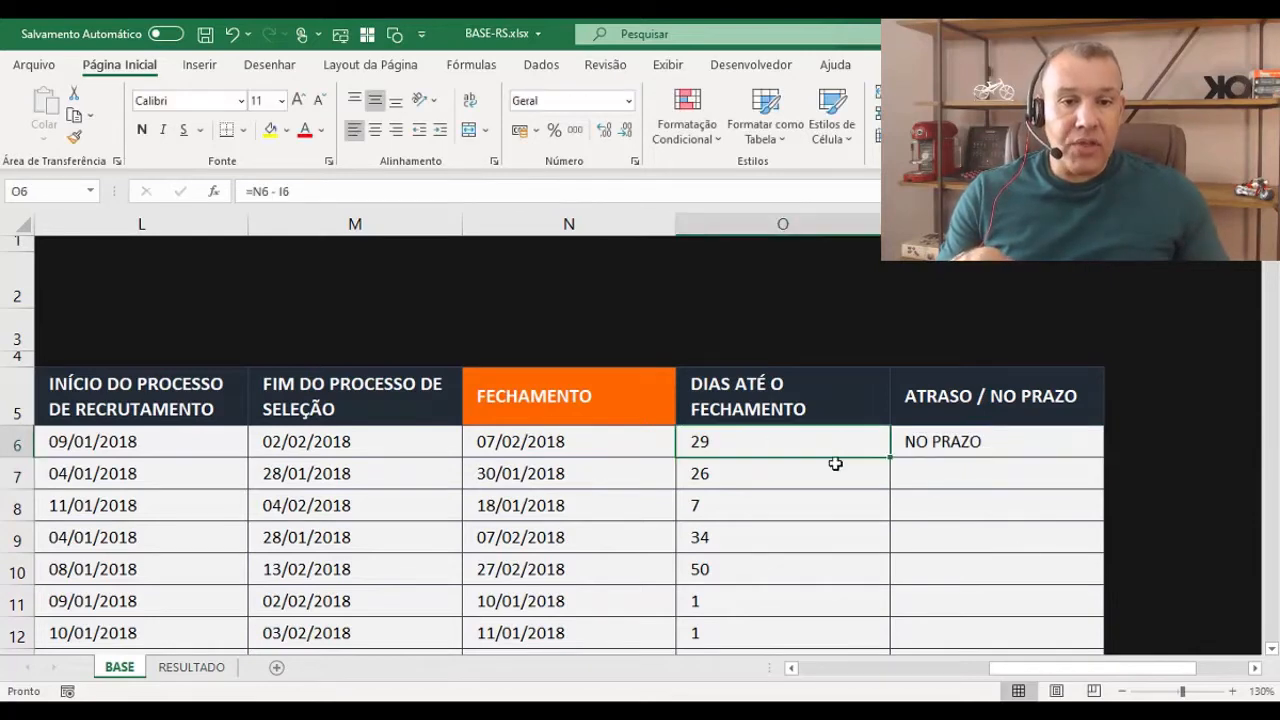
# - Fill the P6 formula down the ATRASO / NO PRAZO column and check several rows, comparing row 9 against its SLA EM DIAS
pyautogui.click(953, 440)
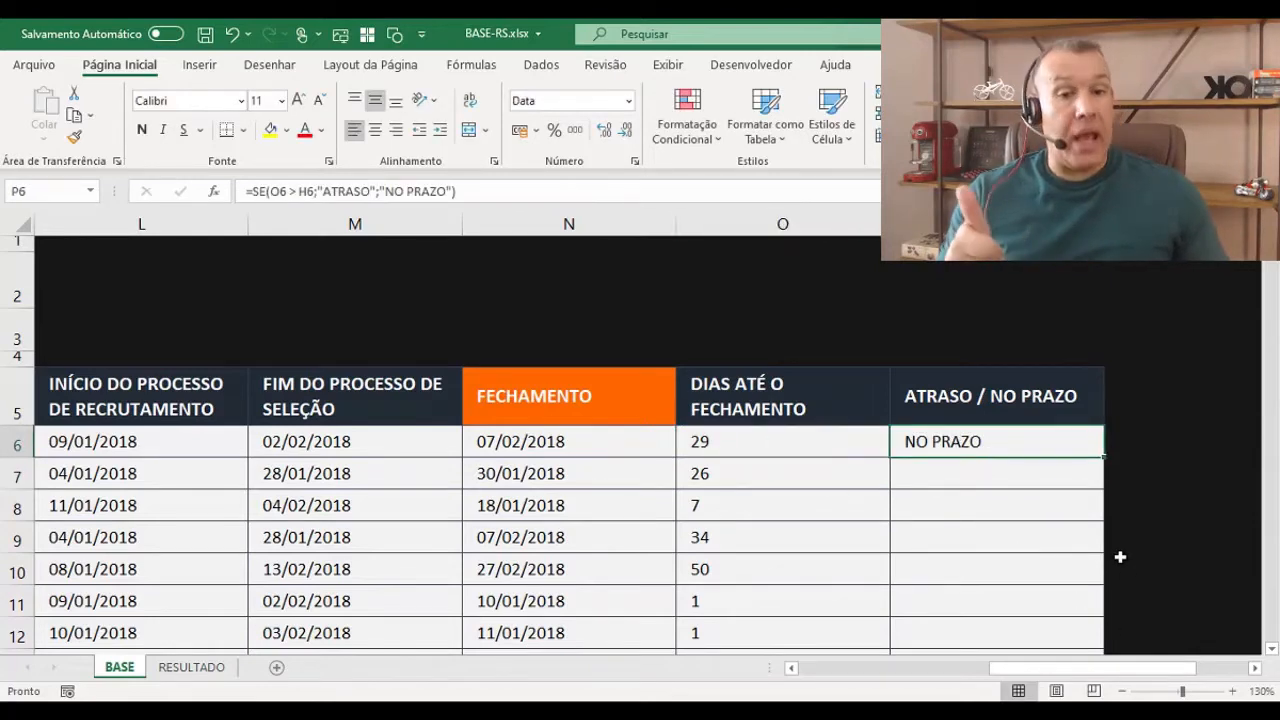
pyautogui.doubleClick(1106, 457)
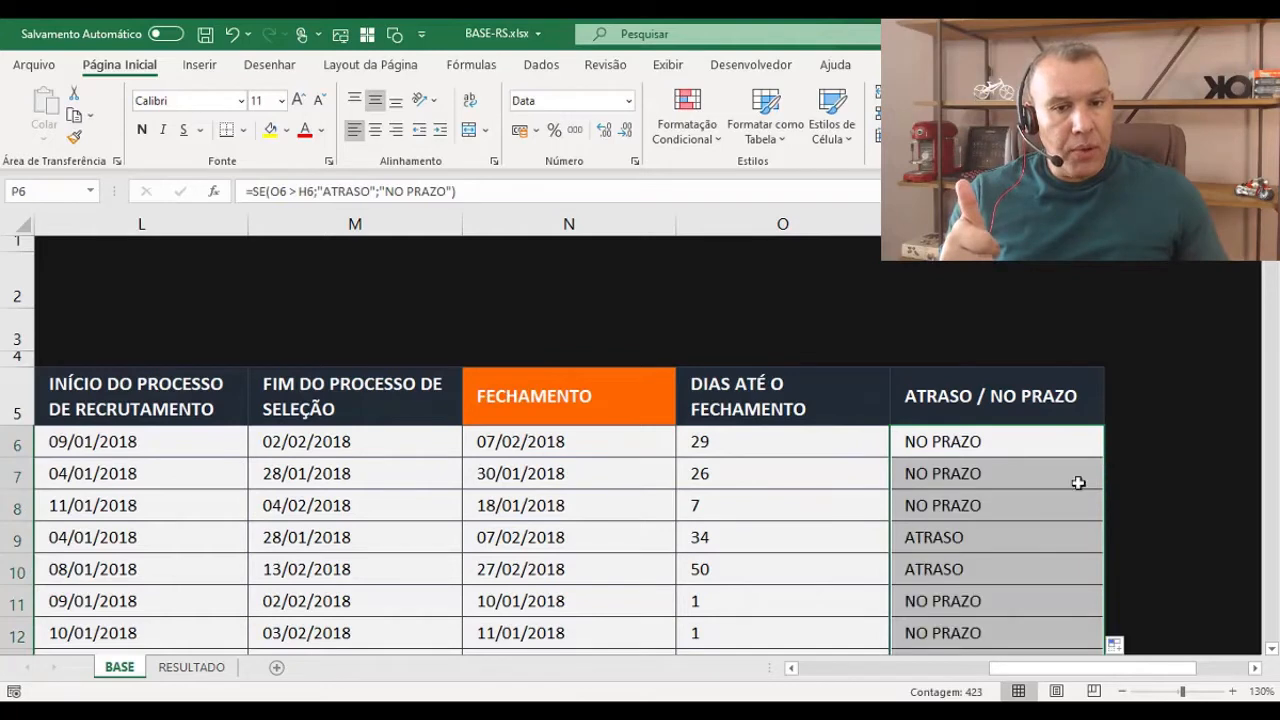
pyautogui.click(1004, 536)
pyautogui.moveTo(1088, 668); pyautogui.dragTo(1020, 676)
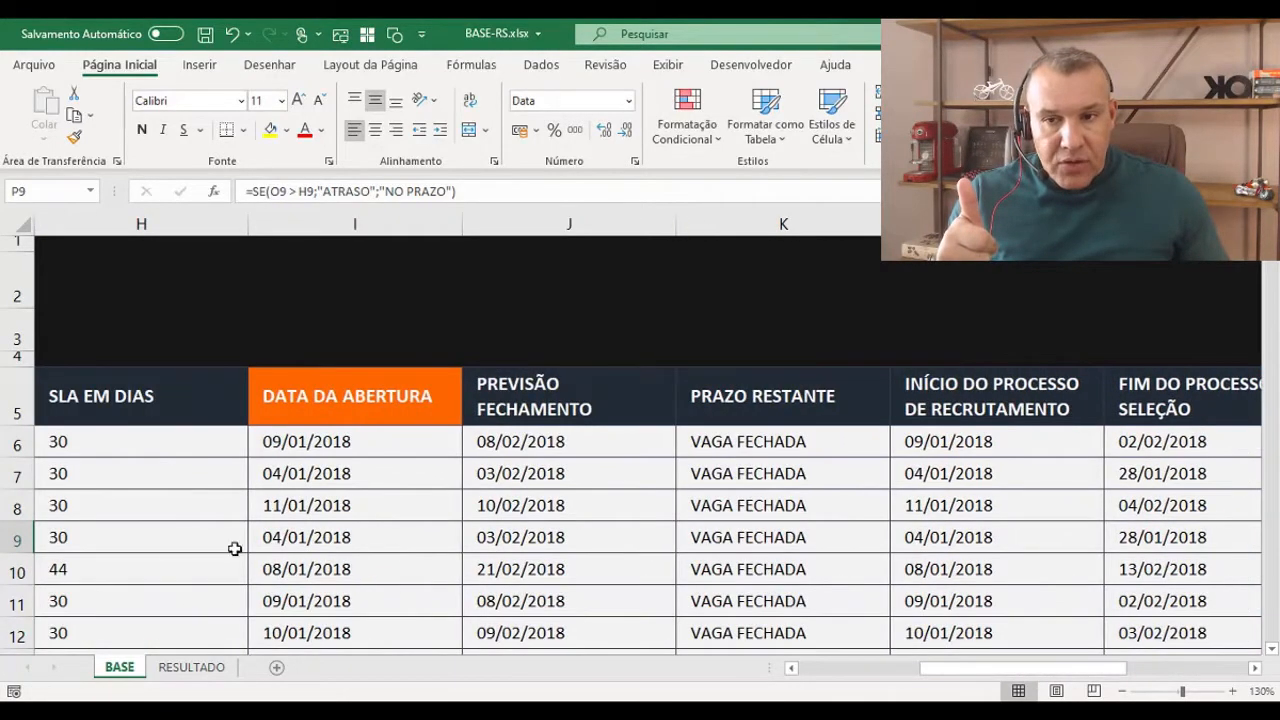
pyautogui.click(159, 538)
pyautogui.moveTo(945, 669); pyautogui.dragTo(1015, 671)
pyautogui.click(988, 539)
pyautogui.click(964, 568)
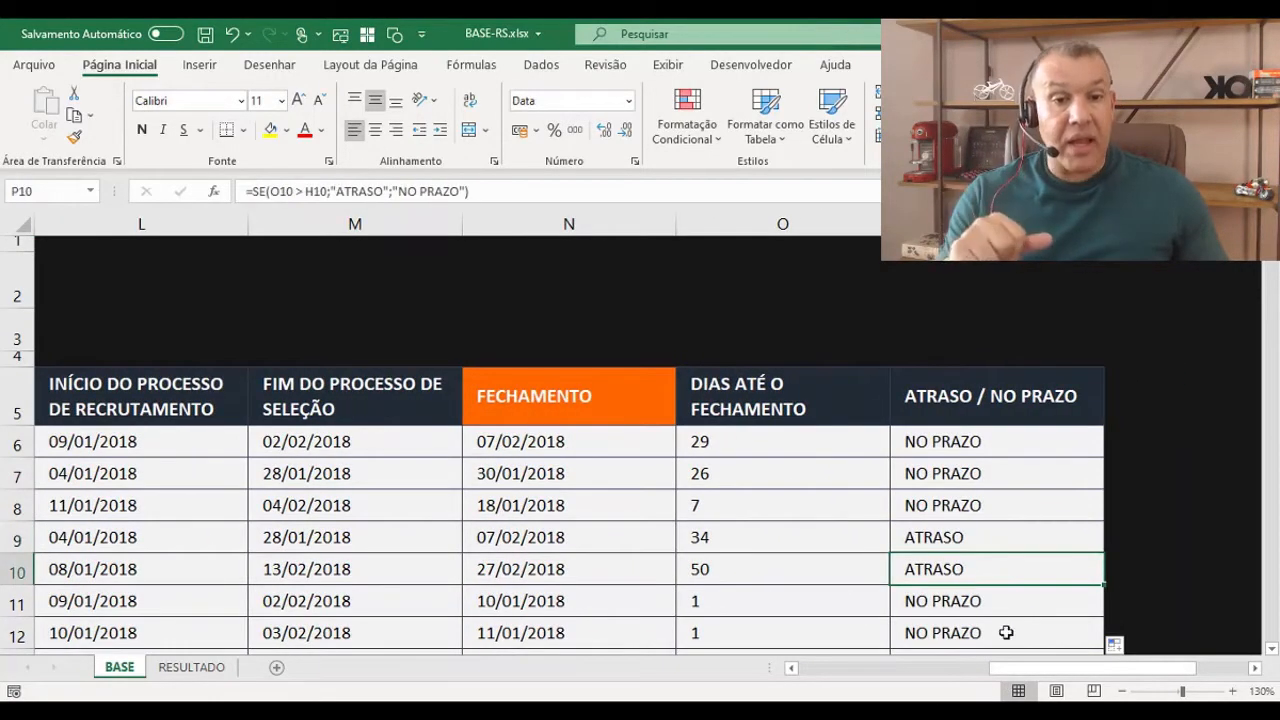
pyautogui.click(960, 472)
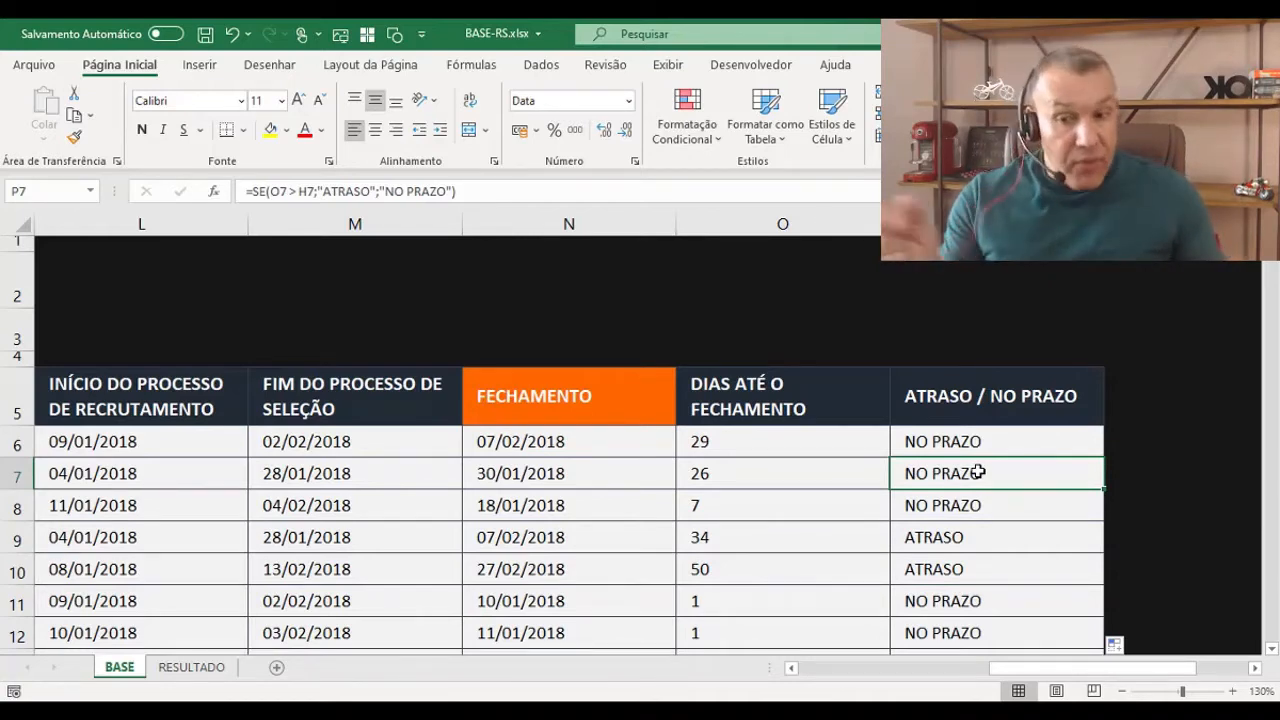
# - Start a CONT.SE formula in C5 of the RESULTADO sheet with range BASE!P6:P428, returning to RESULTADO for the criterion
pyautogui.click(205, 672)
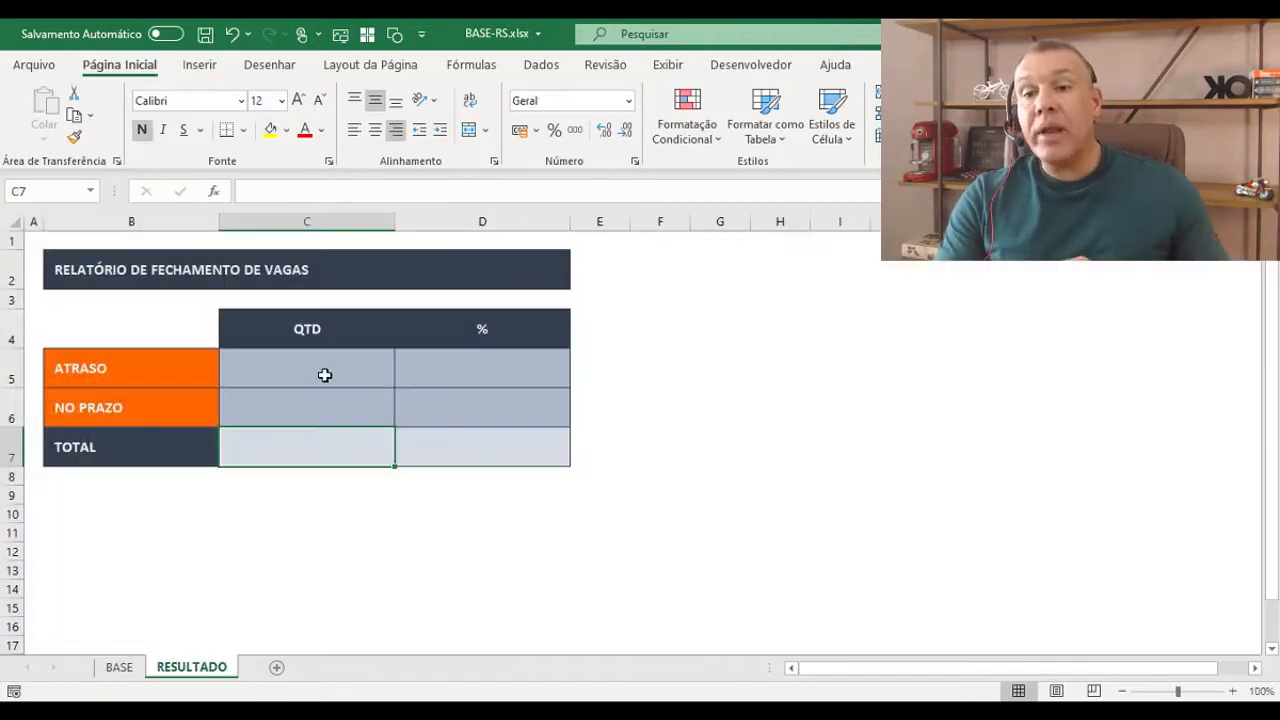
pyautogui.click(325, 374)
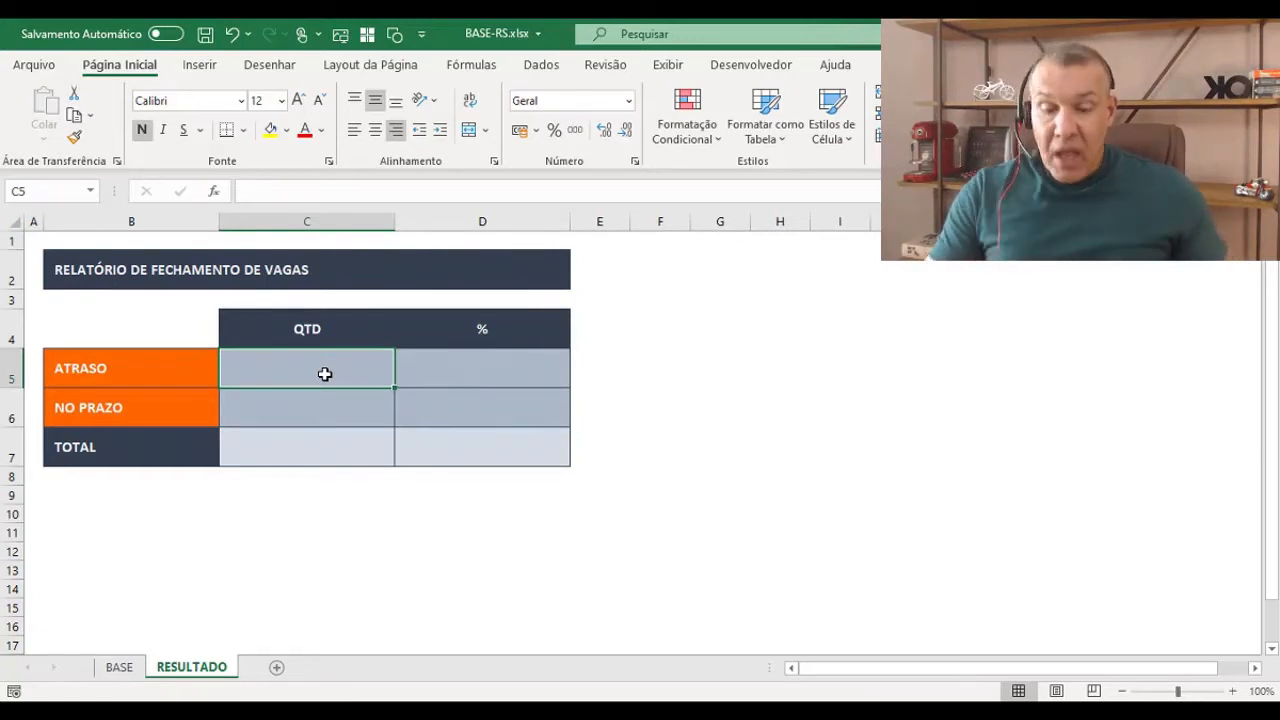
pyautogui.write('=CONT')
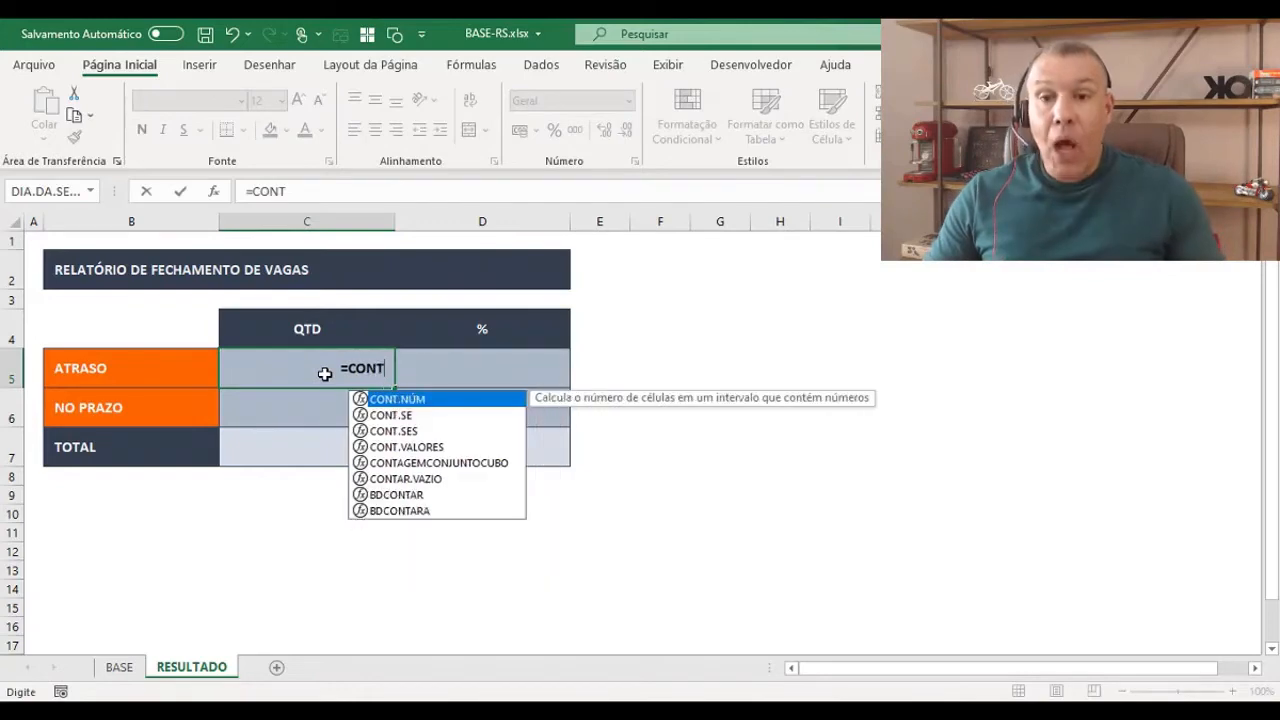
pyautogui.doubleClick(410, 414)
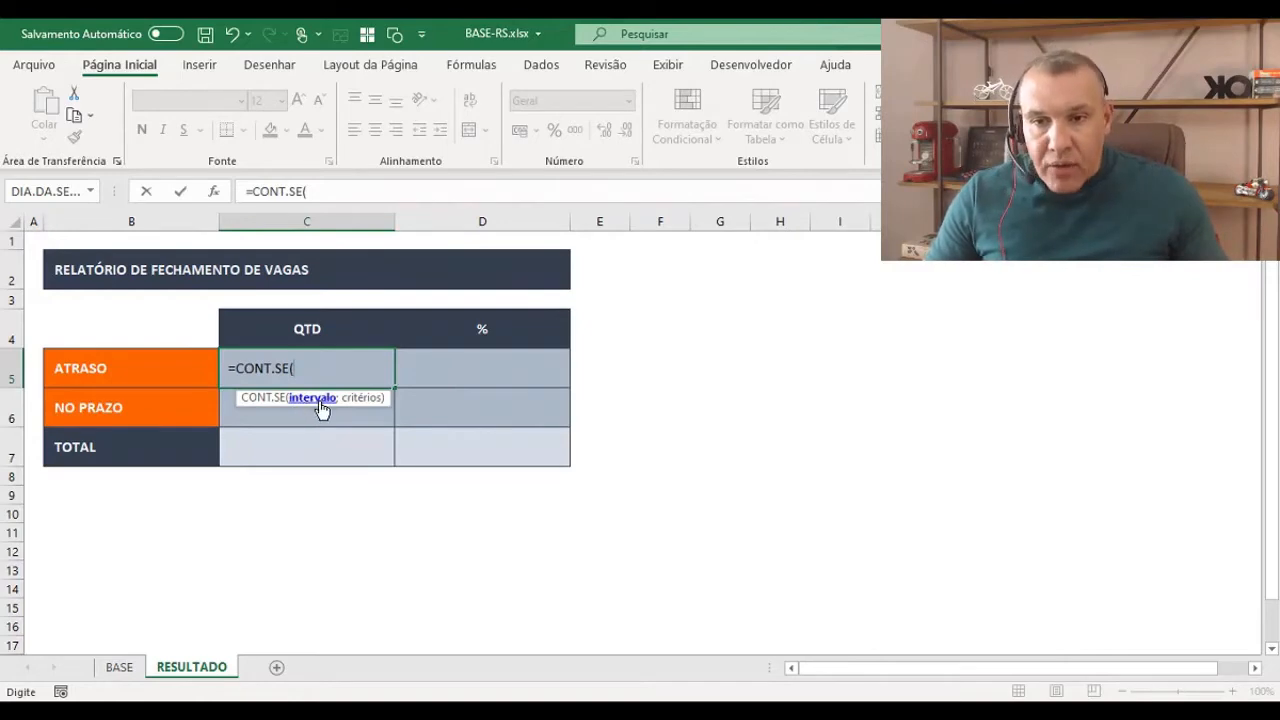
pyautogui.click(120, 668)
pyautogui.click(995, 440)
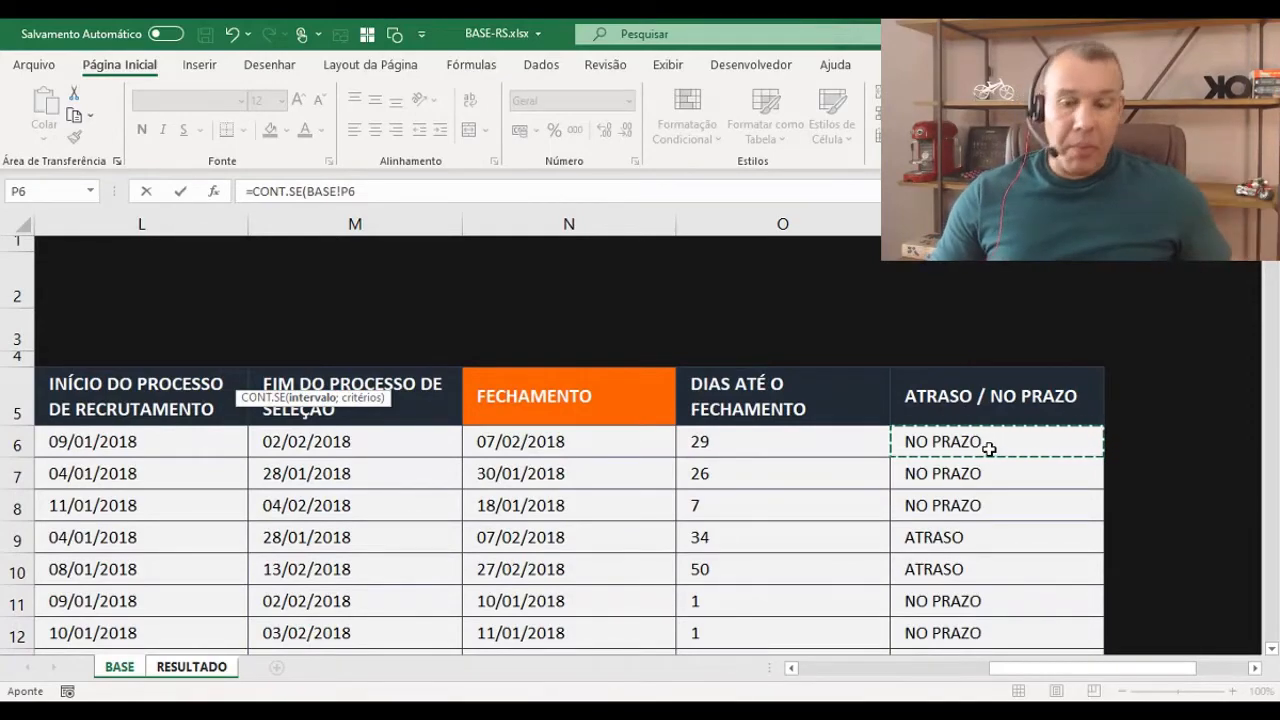
pyautogui.hotkey('ctrl', 'shift', 'Down')
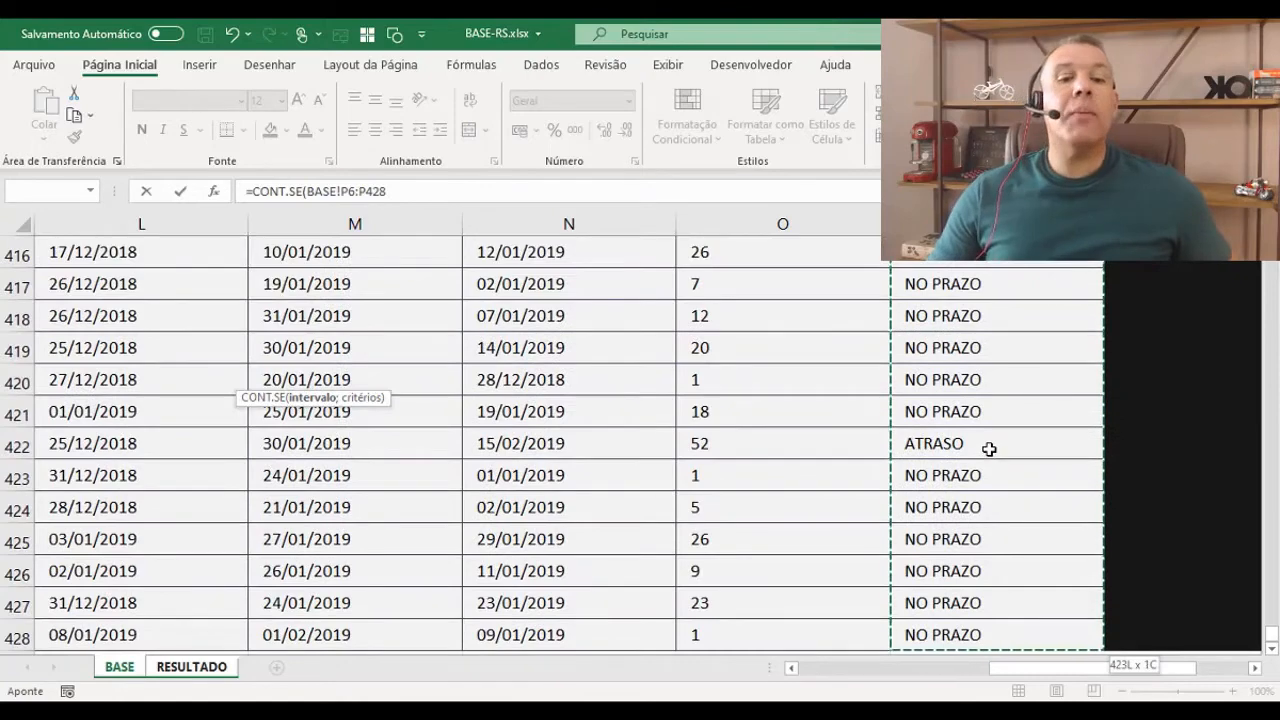
pyautogui.write(';')
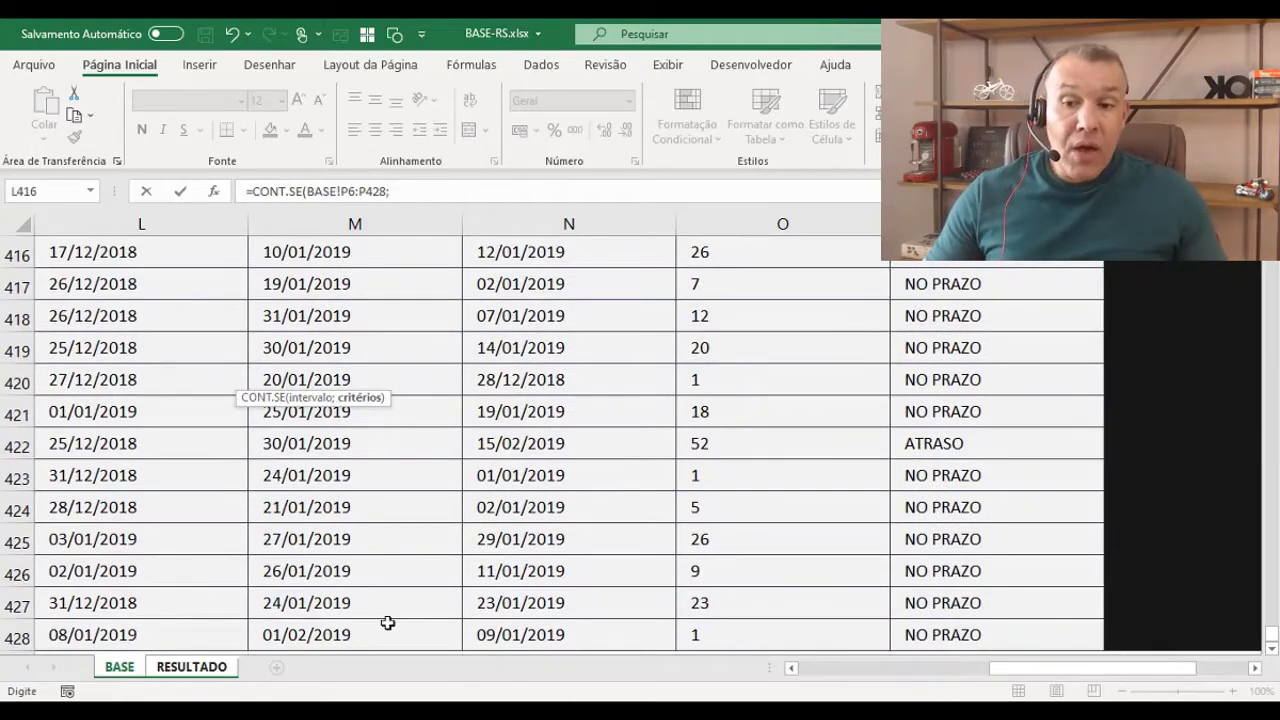
pyautogui.click(211, 670)
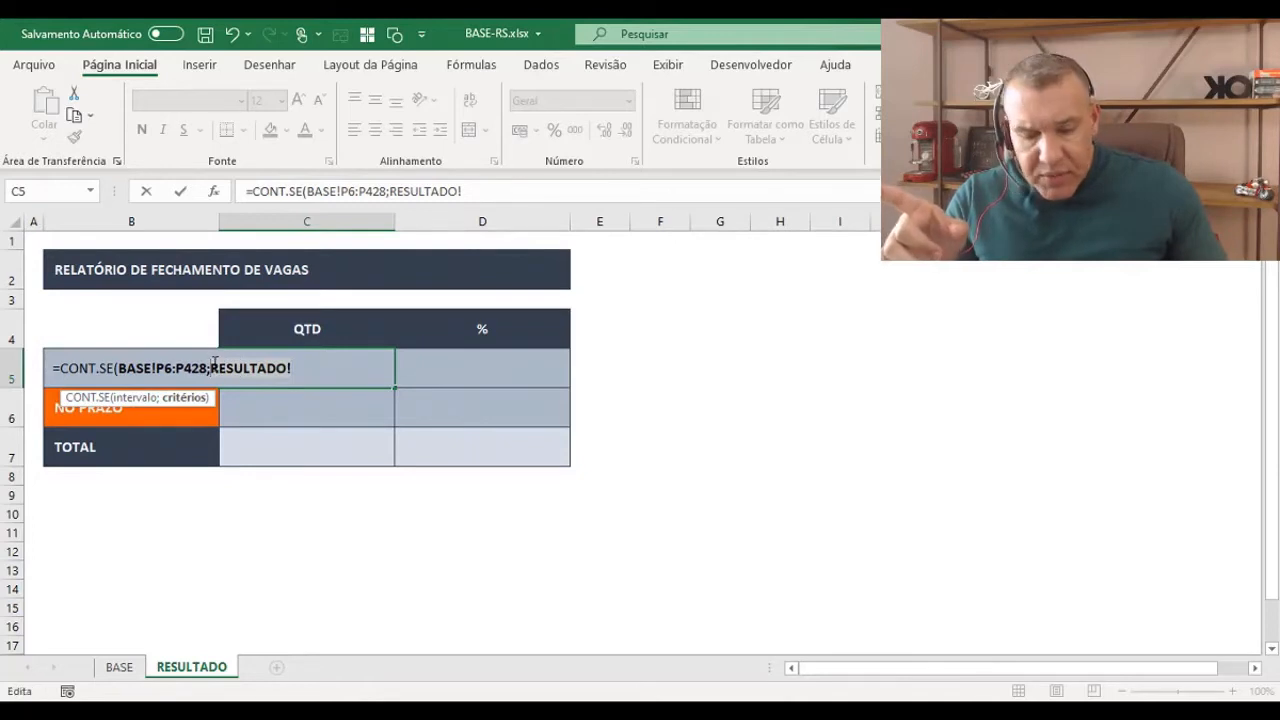
# - Remove the RESULTADO! reference from the unfinished CONT.SE criterion and review the formula's BASE!P6:P428 range
pyautogui.press('BackSpace')
pyautogui.press('BackSpace')
pyautogui.press('BackSpace')
pyautogui.press('BackSpace')
pyautogui.press('BackSpace')
pyautogui.press('BackSpace')
pyautogui.press('BackSpace')
pyautogui.press('BackSpace')
pyautogui.press('BackSpace')
pyautogui.press('BackSpace')
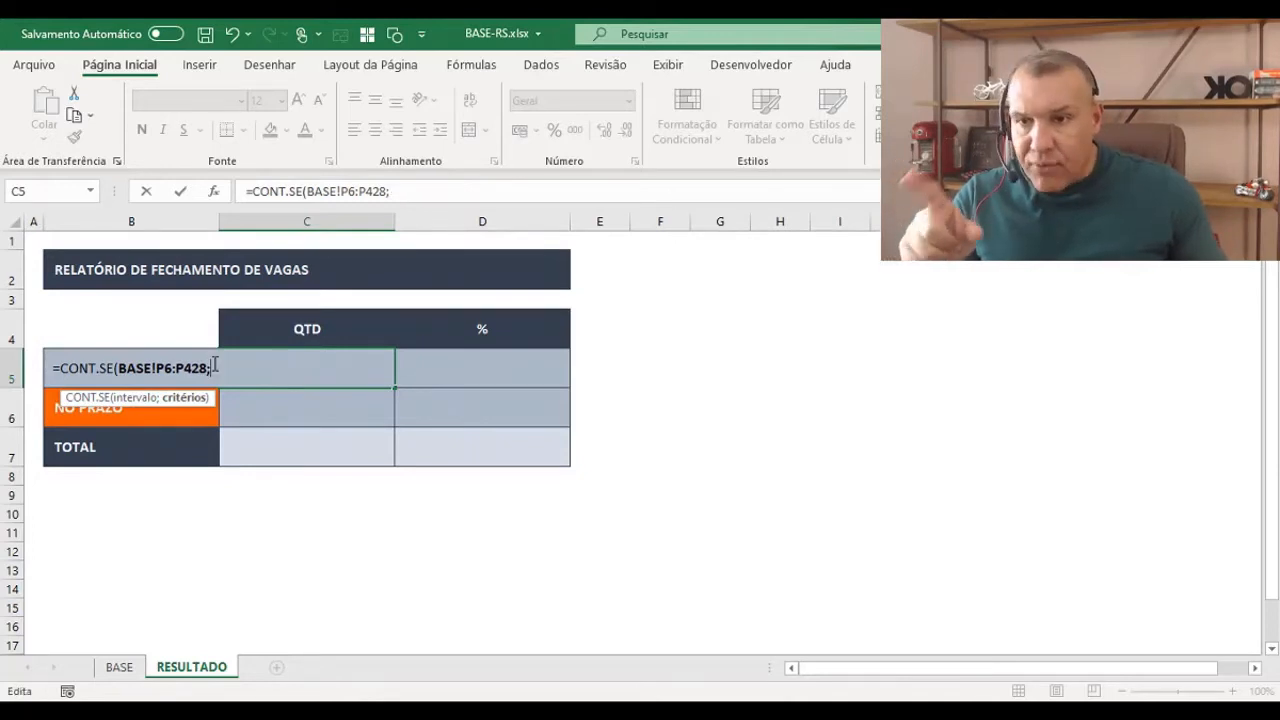
pyautogui.doubleClick(127, 368)
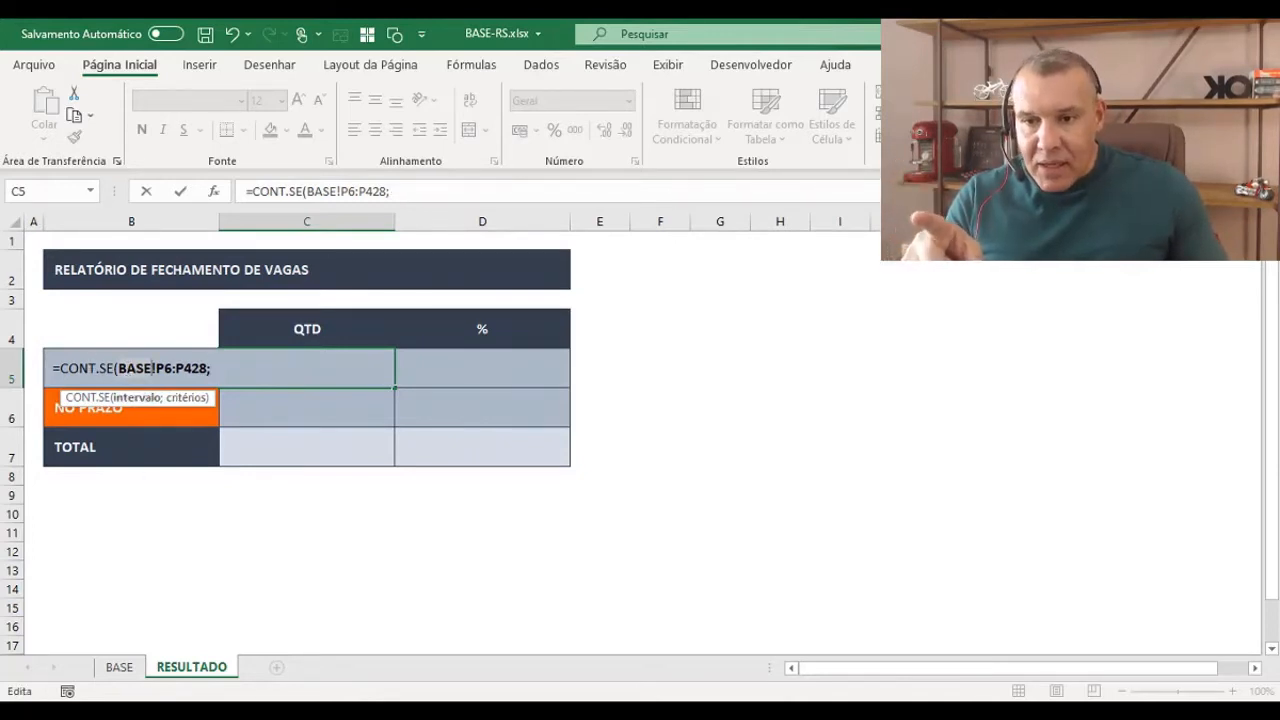
pyautogui.click(160, 370)
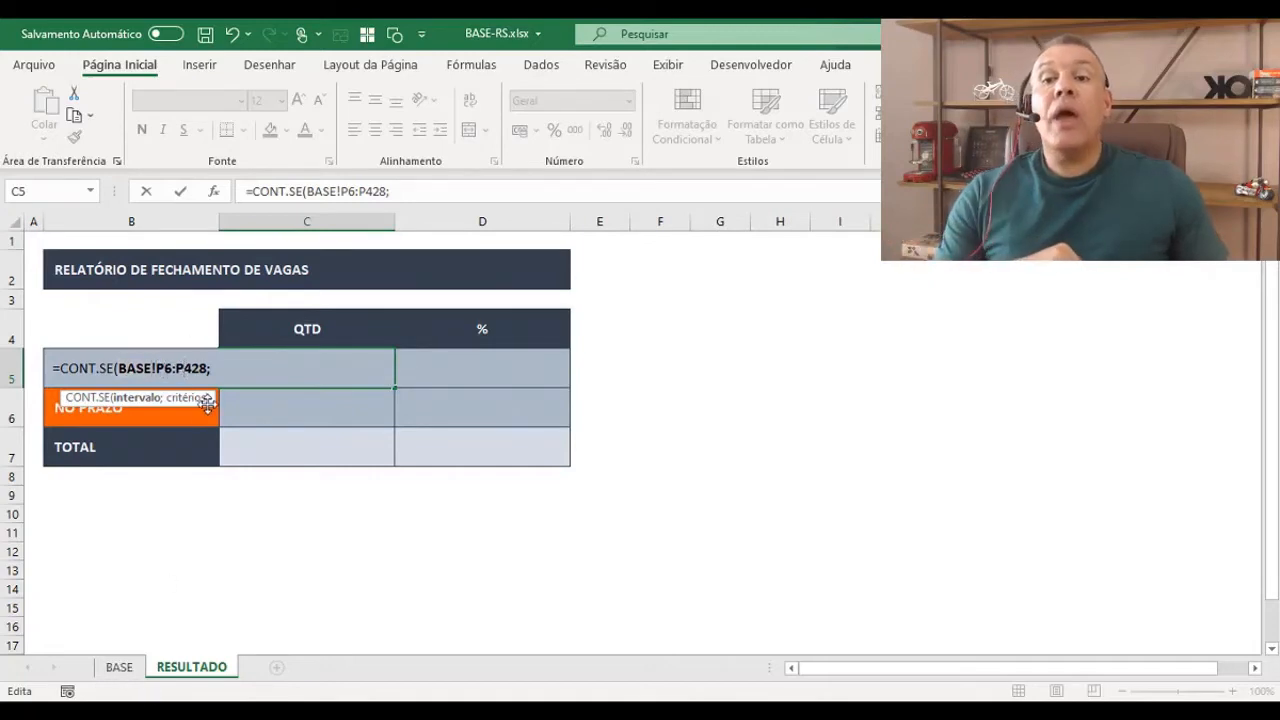
pyautogui.click(235, 372)
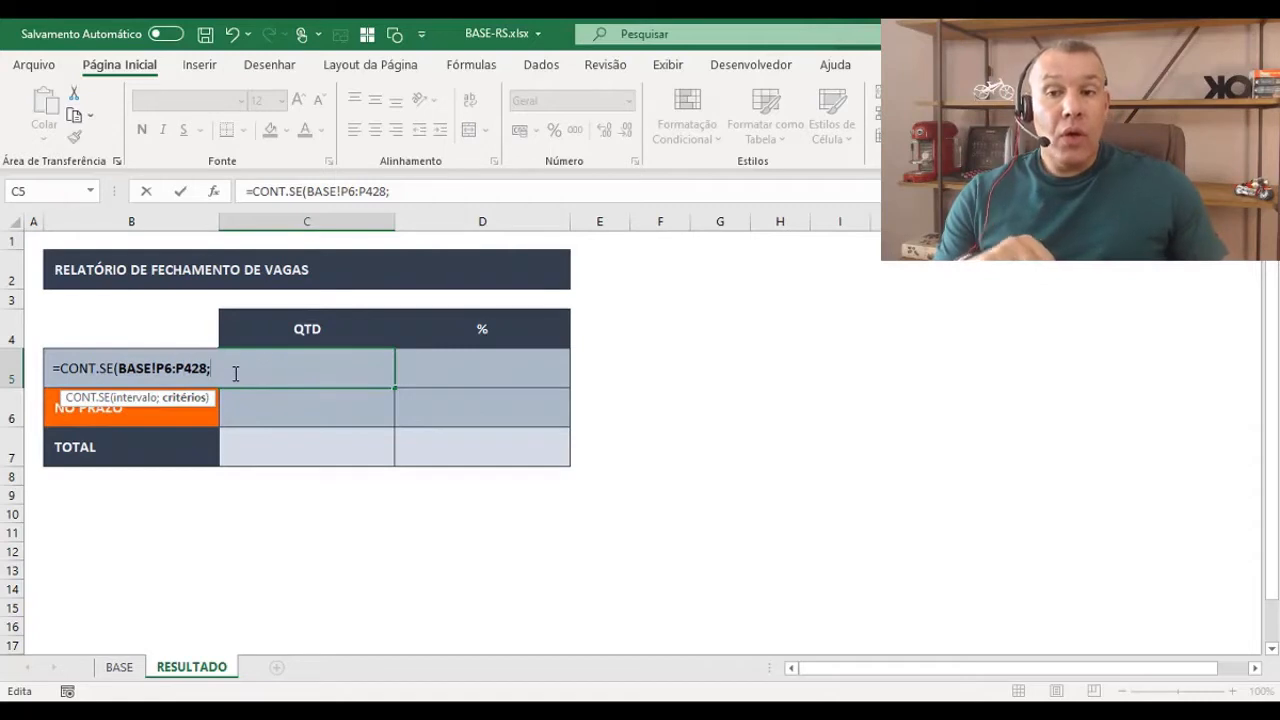
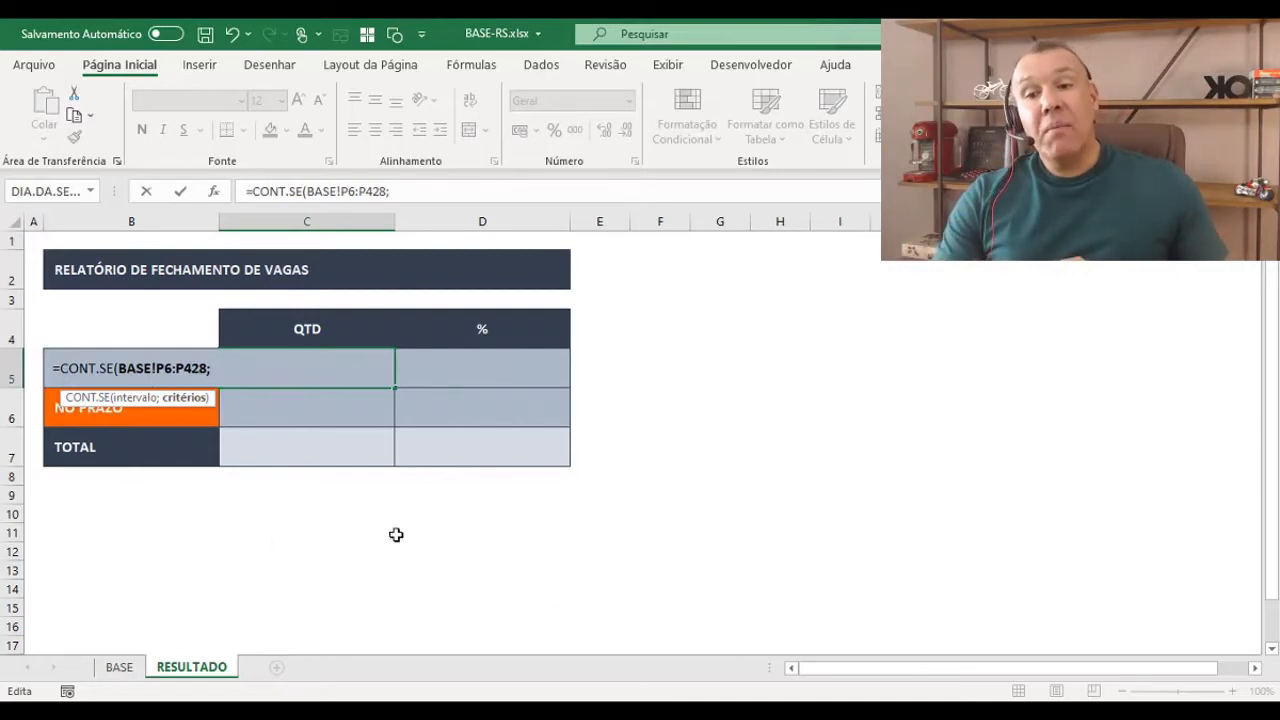
# - Use the ATRASO label in B5 as the CONT.SE criterion and enter the formula in C5
pyautogui.click(103, 416)
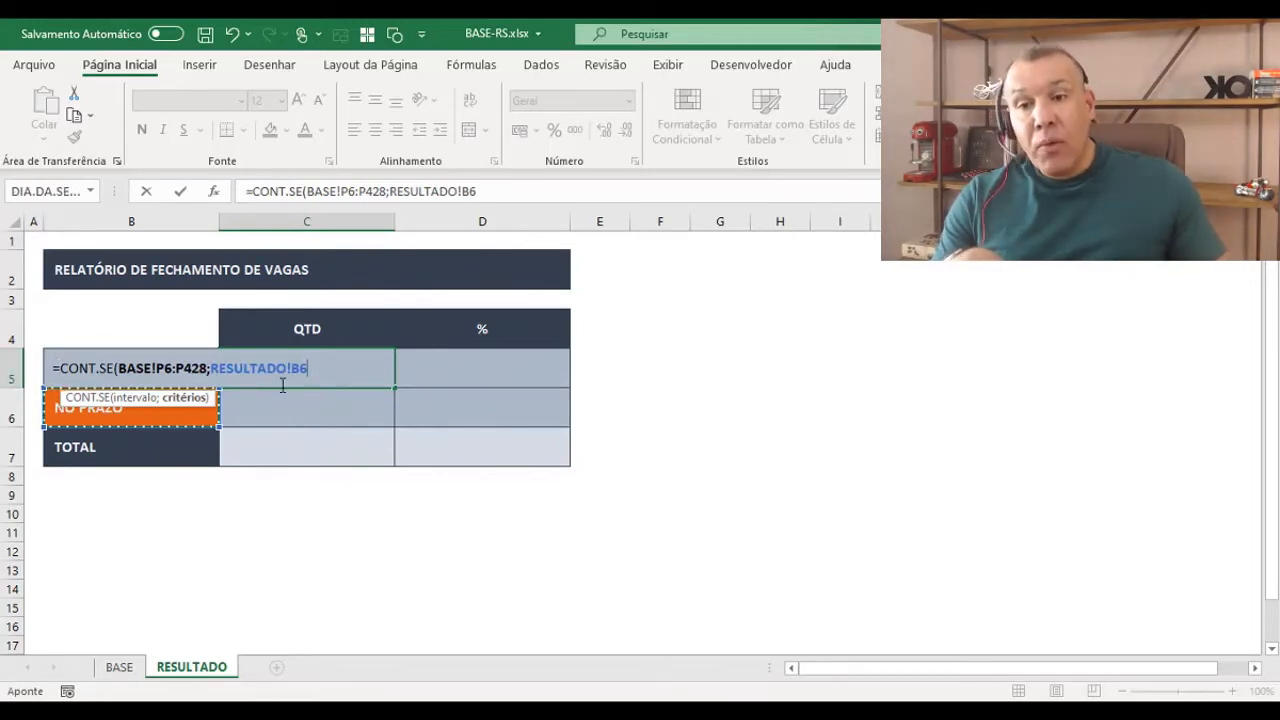
pyautogui.press('Up')
pyautogui.press('Return')
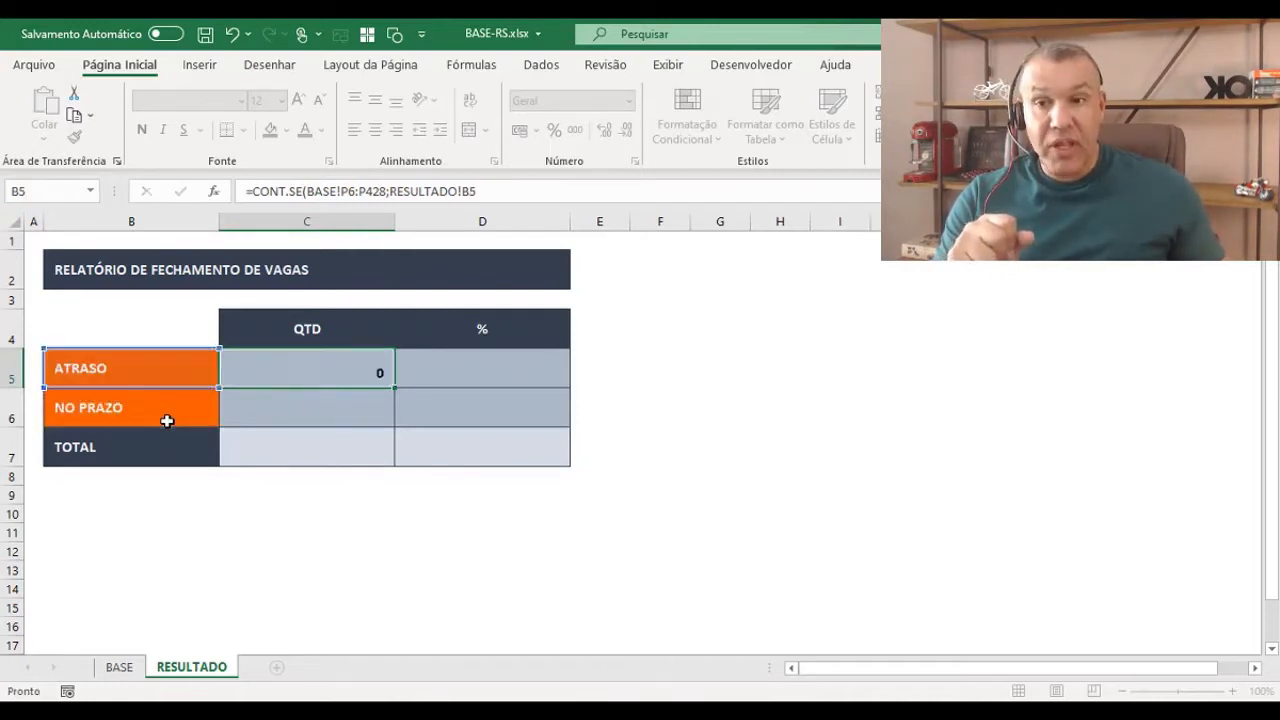
# - Widen the QTD column to fit the whole CONT.SE formula and review its range and criterion in C5
pyautogui.doubleClick(349, 371)
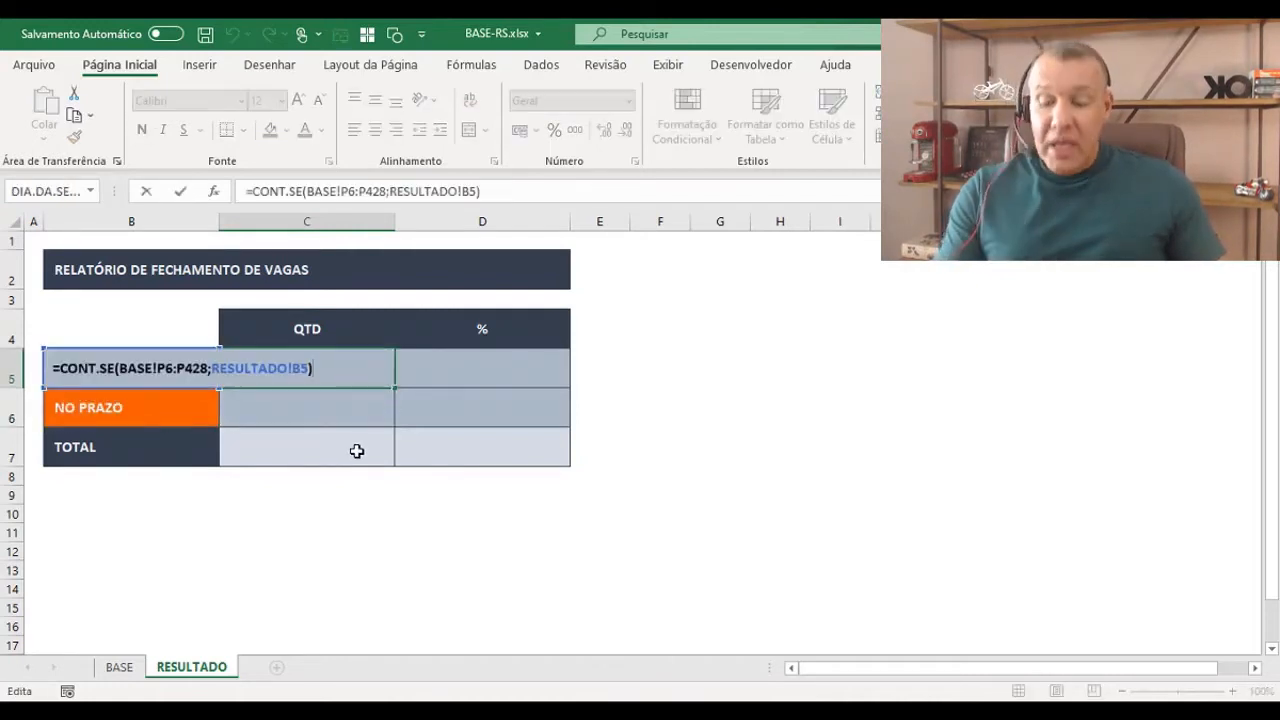
pyautogui.press('Escape')
pyautogui.moveTo(396, 222); pyautogui.dragTo(671, 230)
pyautogui.doubleClick(458, 366)
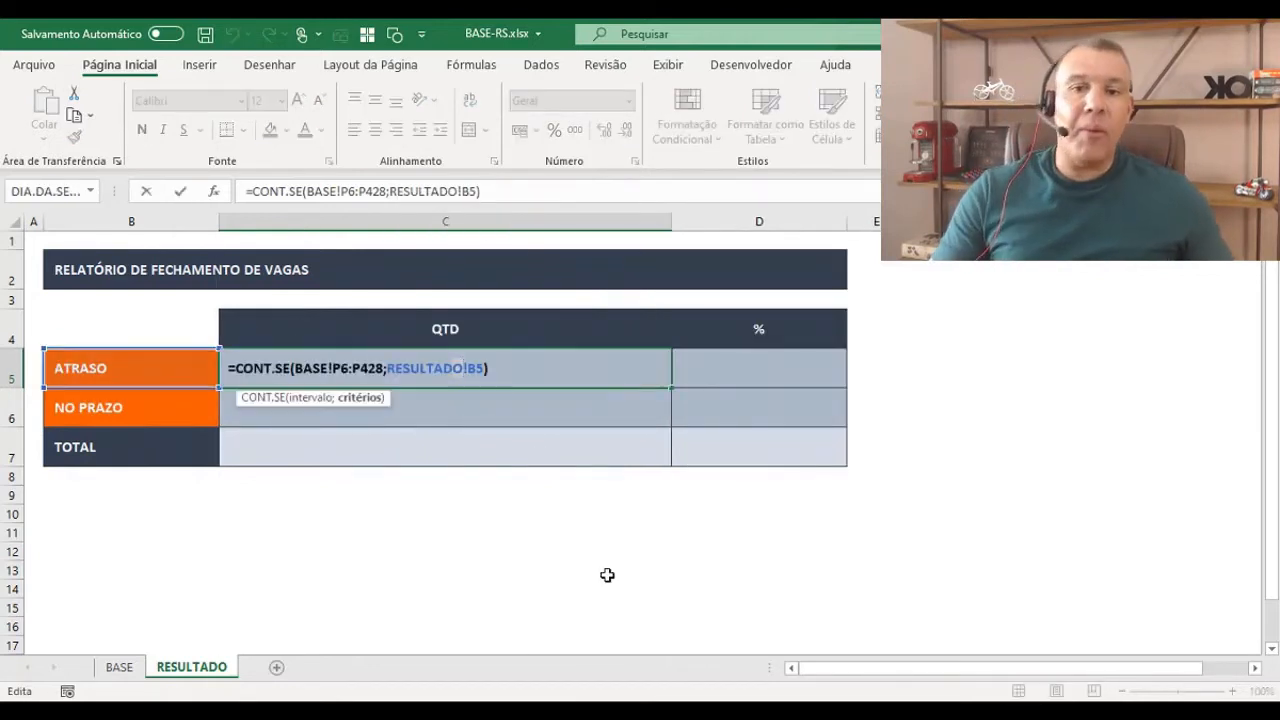
pyautogui.click(372, 368)
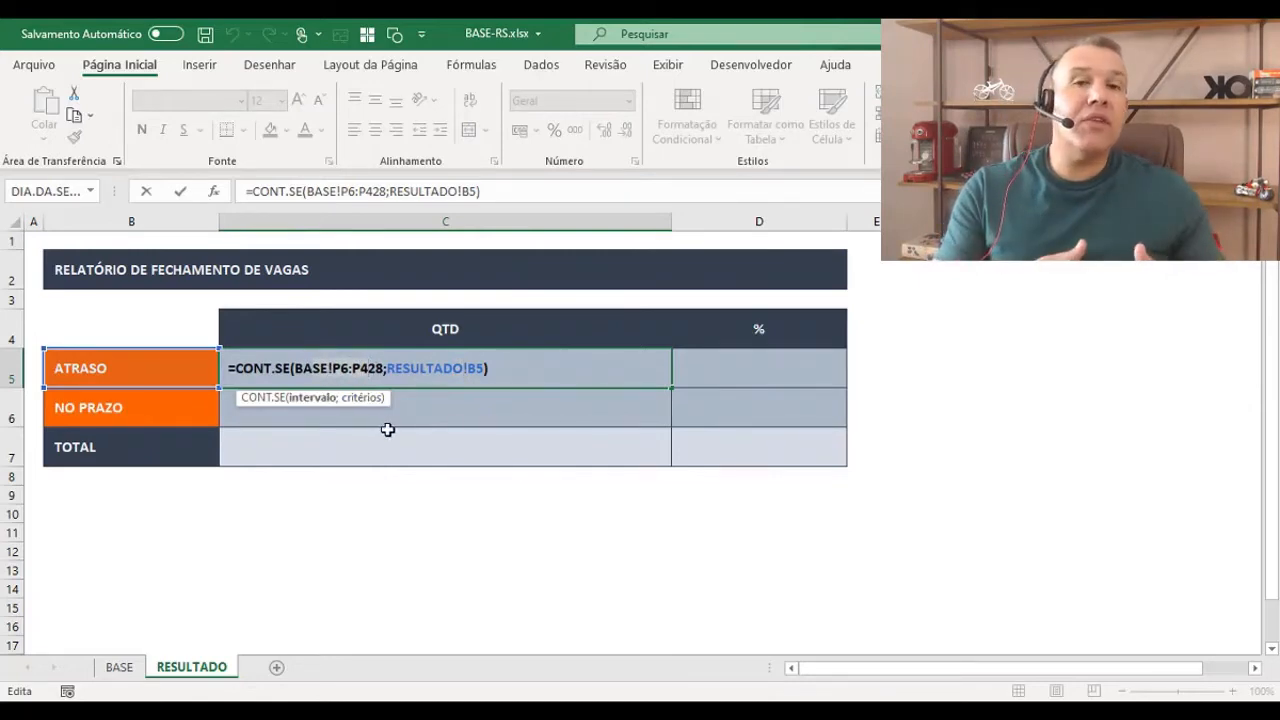
pyautogui.hotkey('ctrl', 'Return')
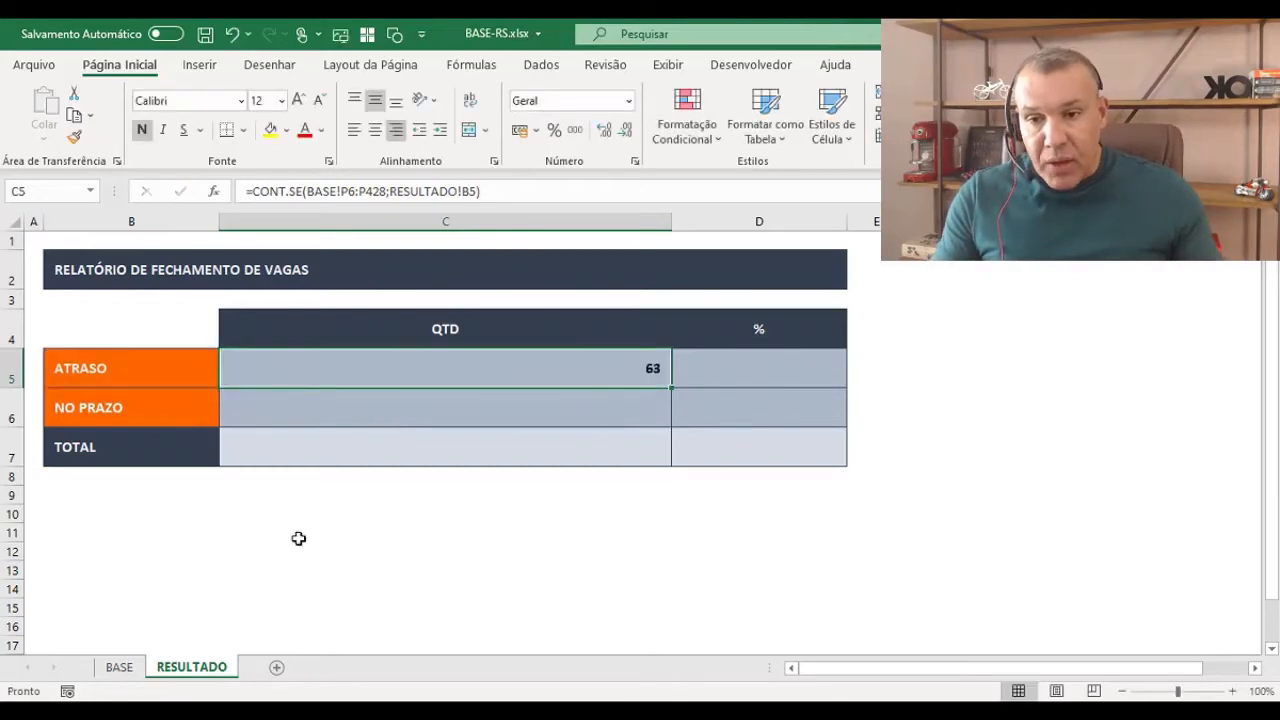
# - Examine the ATRASO / NO PRAZO results on the BASE sheet across P6:P428, then return to the RESULTADO sheet
pyautogui.click(119, 667)
pyautogui.click(998, 334)
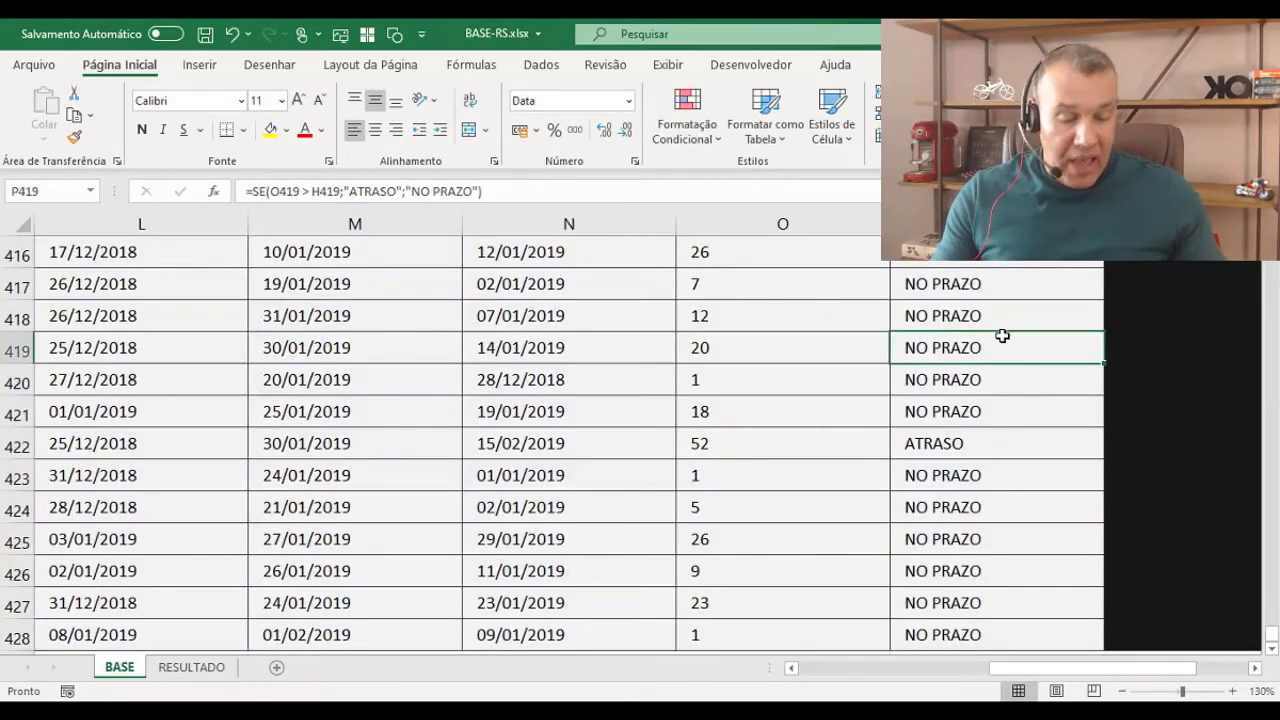
pyautogui.hotkey('ctrl', 'Up')
pyautogui.click(1010, 311)
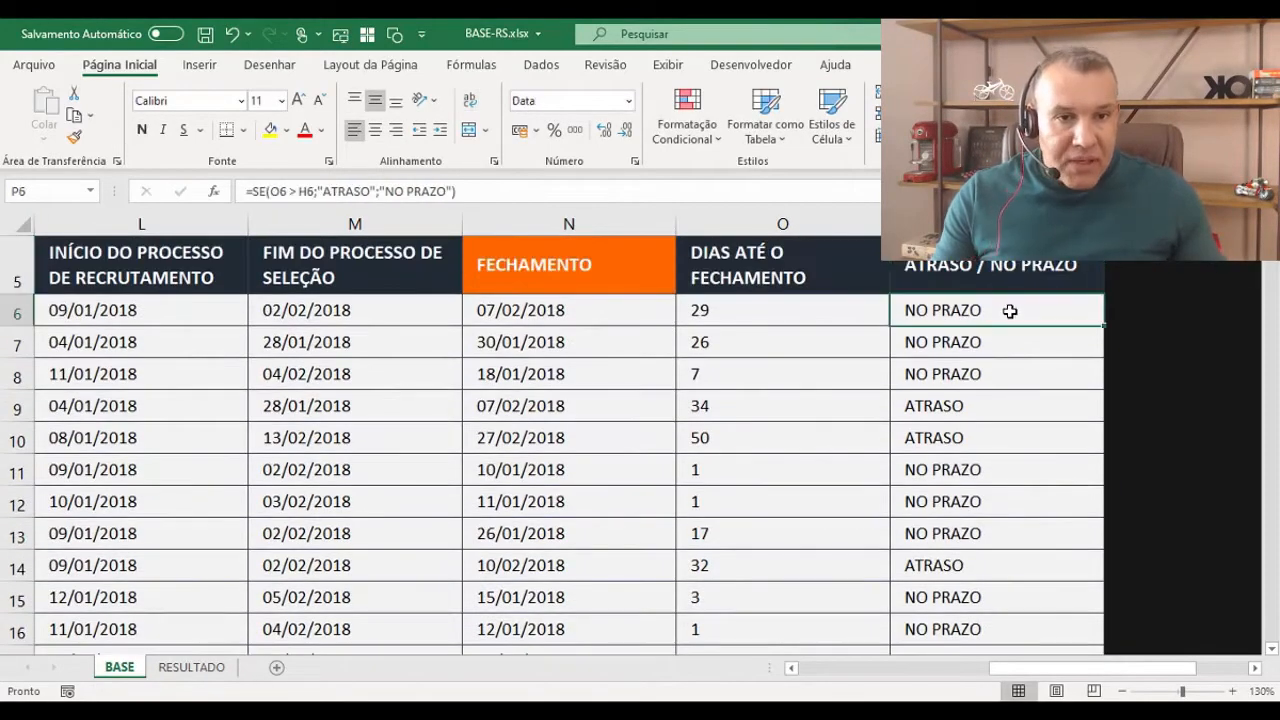
pyautogui.hotkey('ctrl', 'shift', 'Down')
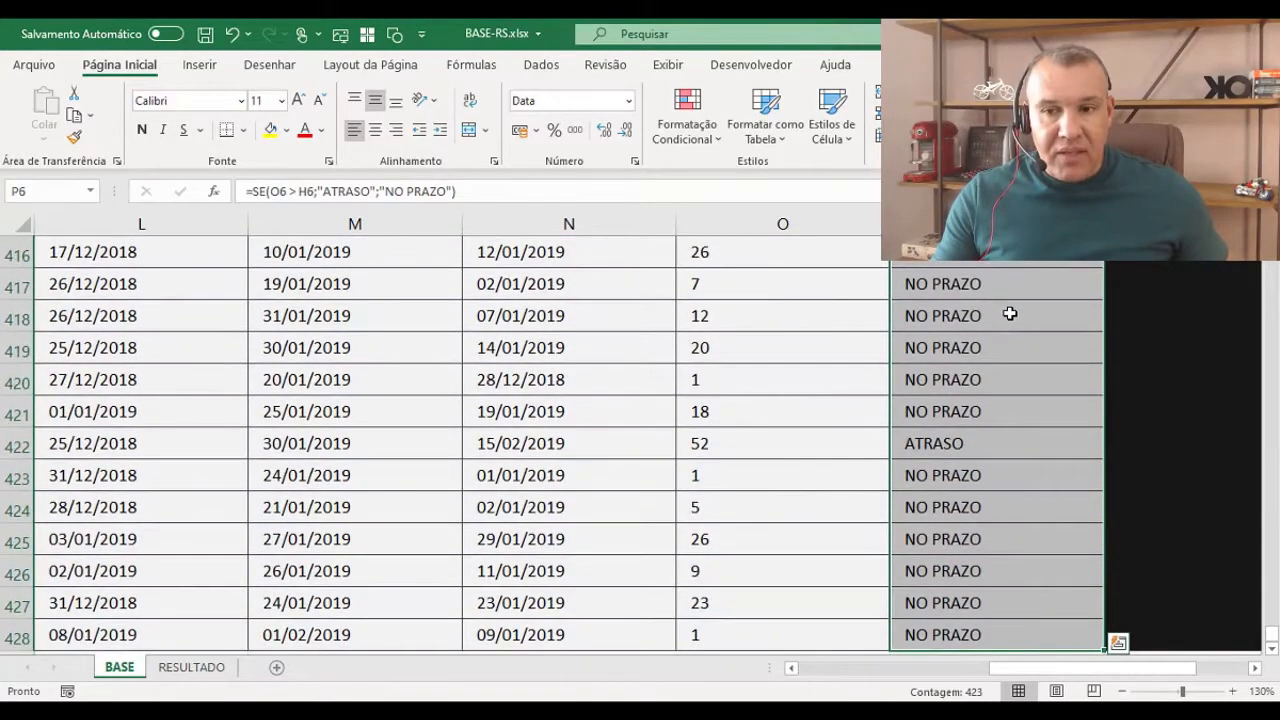
pyautogui.hotkey('ctrl', 'Up')
pyautogui.hotkey('ctrl', 'Up')
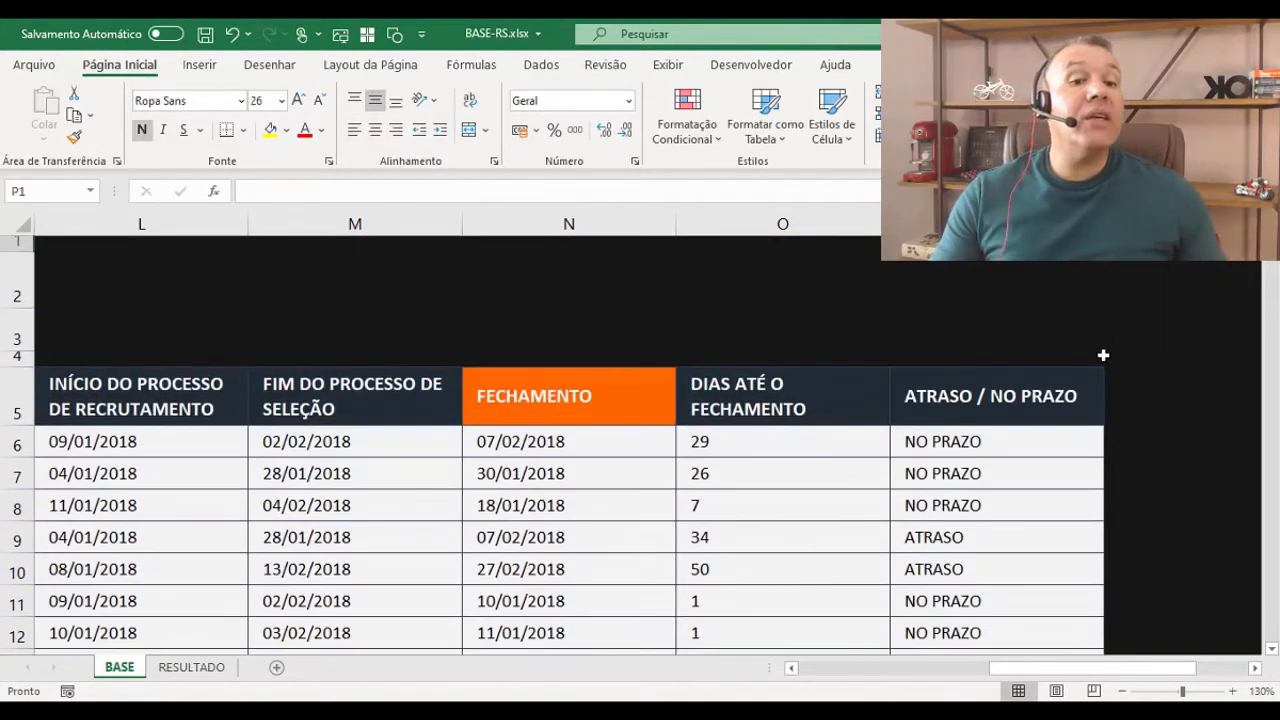
pyautogui.click(1030, 435)
pyautogui.click(200, 670)
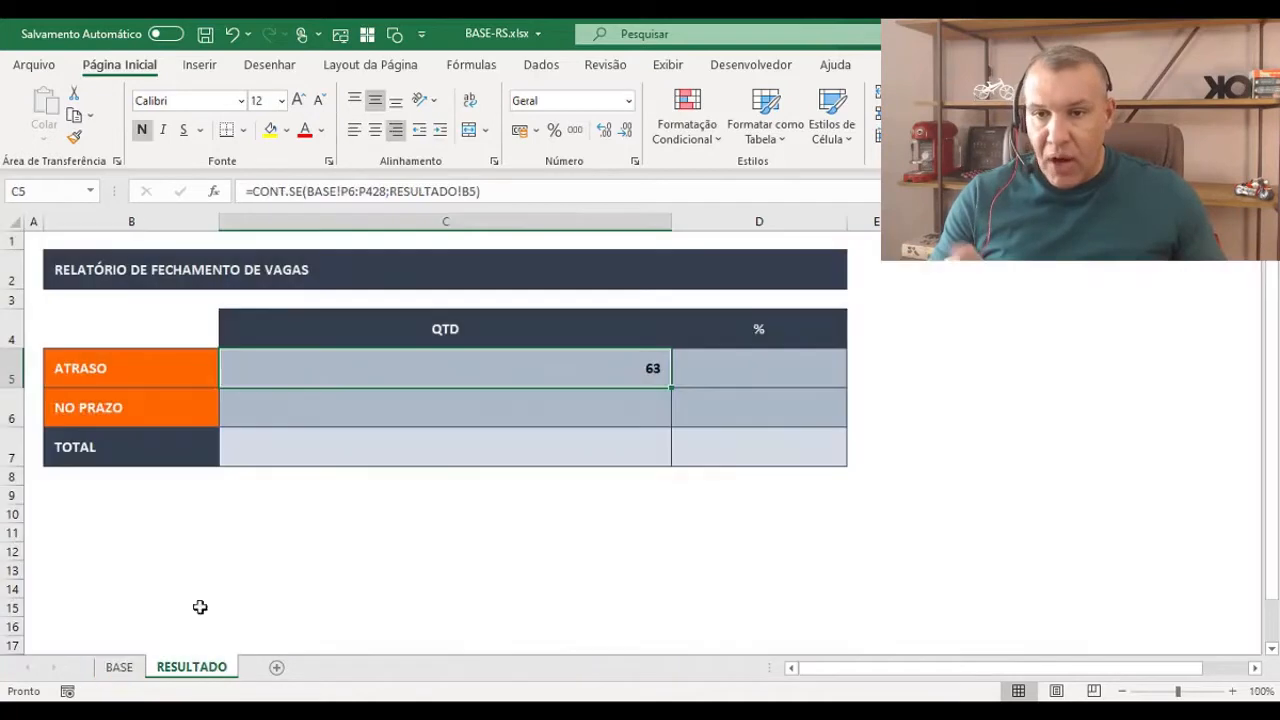
# - Replace the RESULTADO!B5 criterion in C5's CONT.SE formula with B5 and narrow the QTD column to match the % column
pyautogui.doubleClick(346, 368)
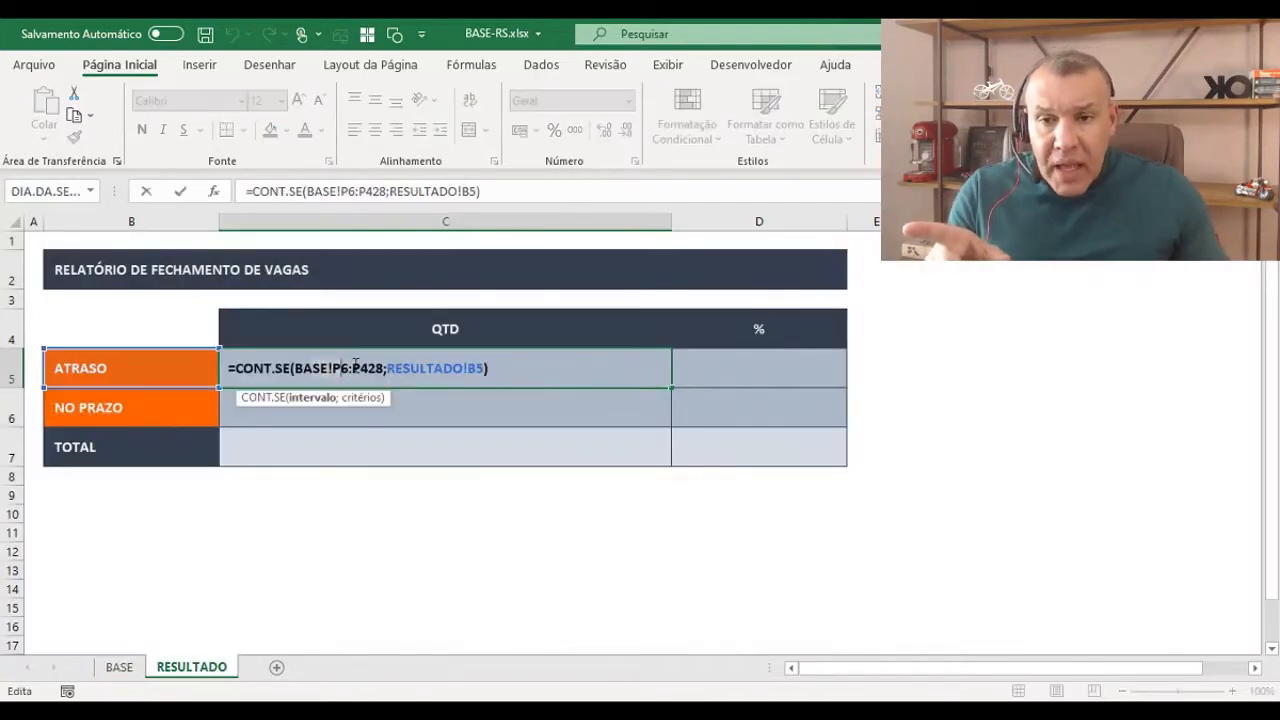
pyautogui.doubleClick(457, 370)
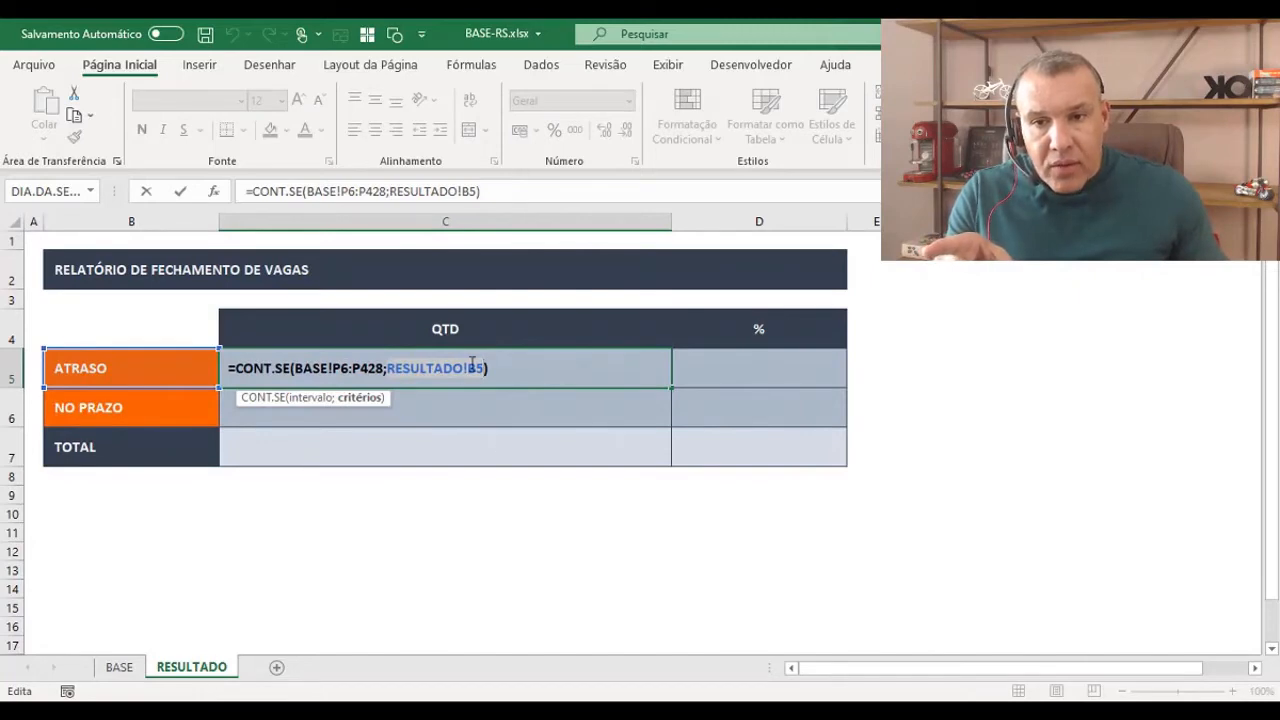
pyautogui.moveTo(485, 370); pyautogui.dragTo(391, 368)
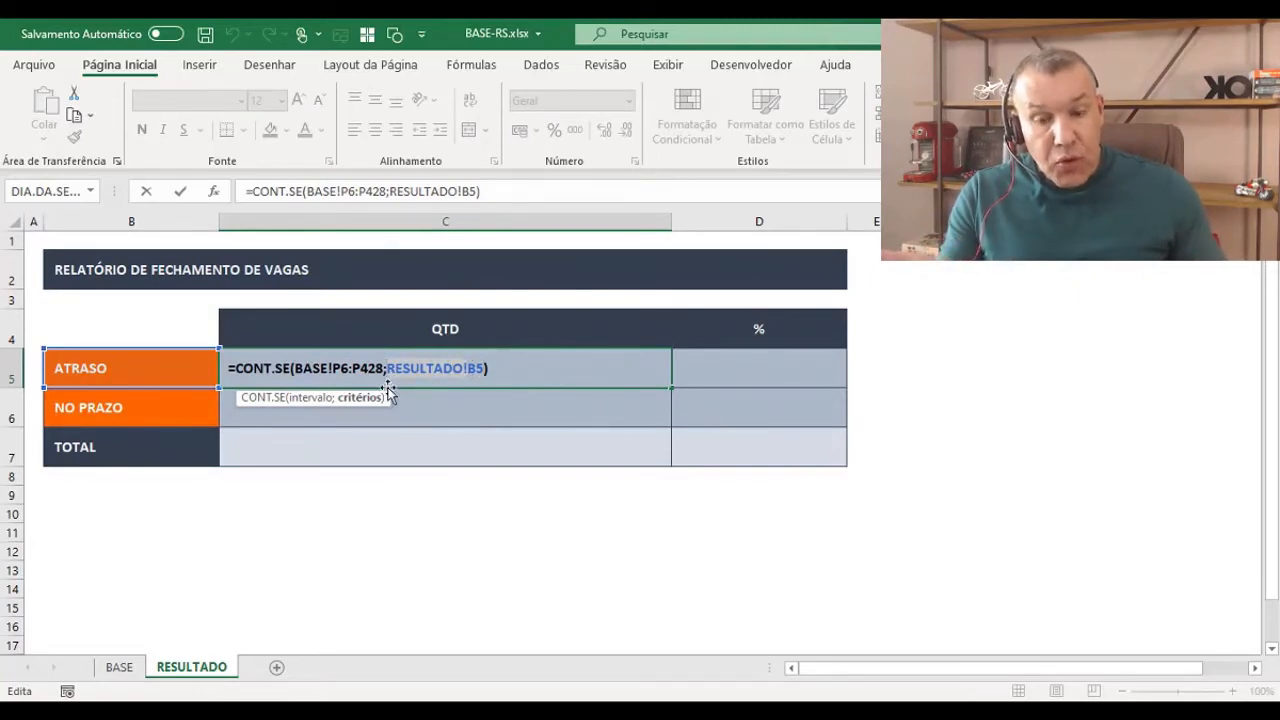
pyautogui.write('B5')
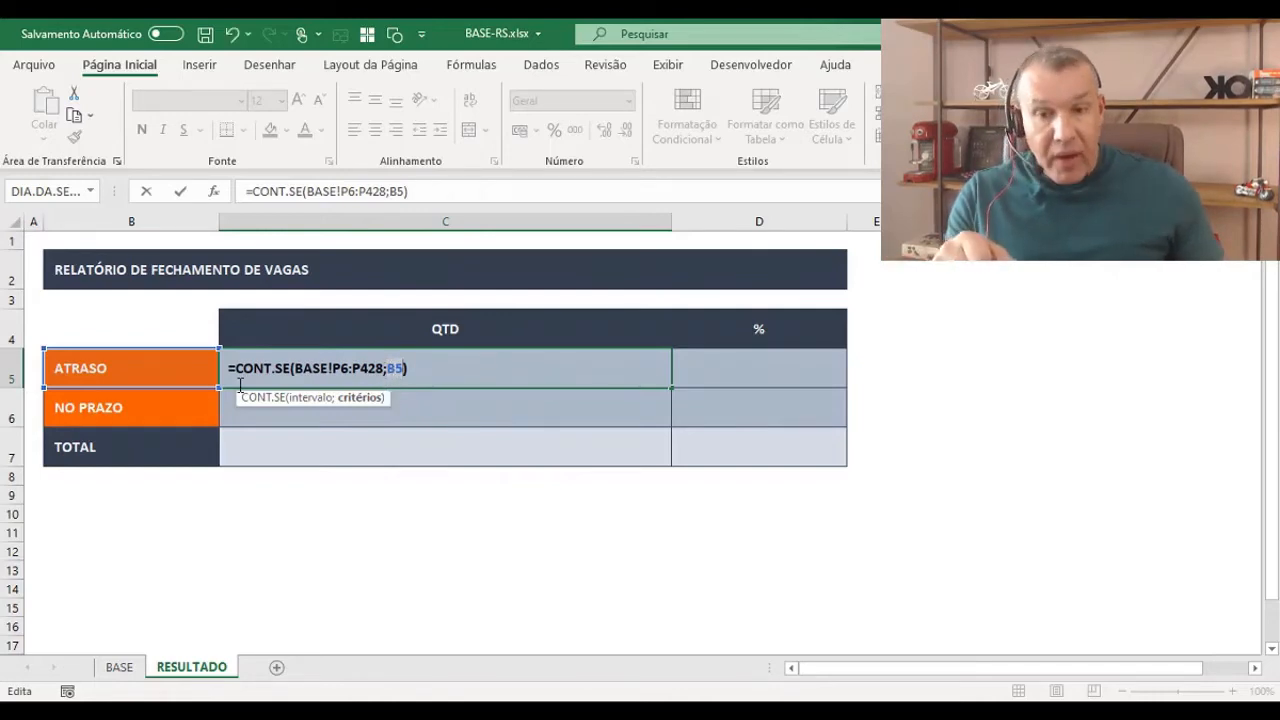
pyautogui.press('Return')
pyautogui.click(641, 368)
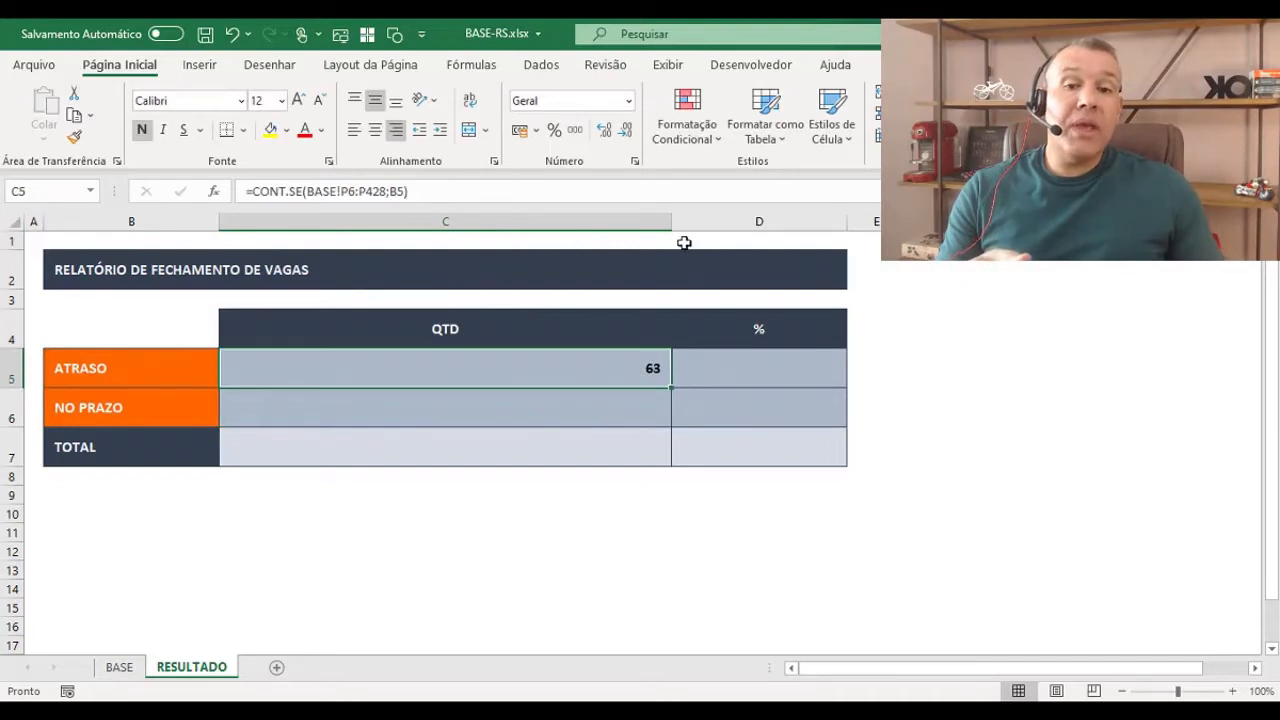
pyautogui.moveTo(623, 214); pyautogui.dragTo(395, 245)
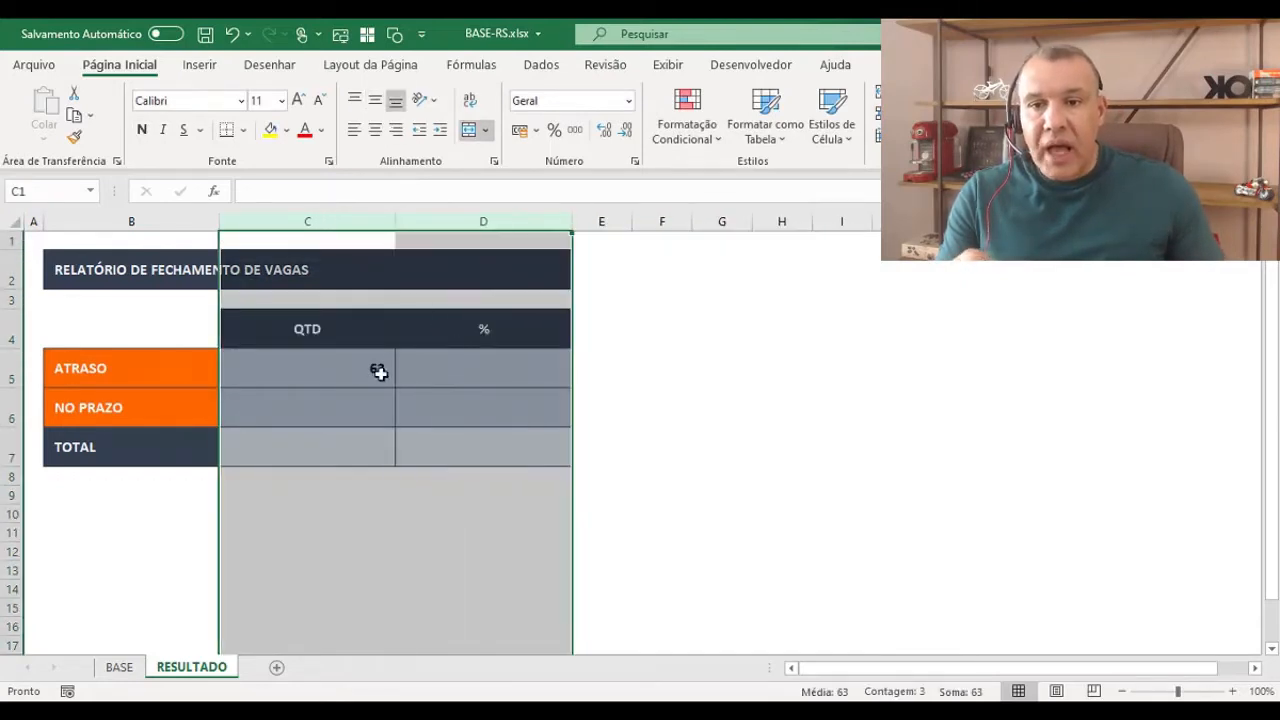
pyautogui.click(393, 373)
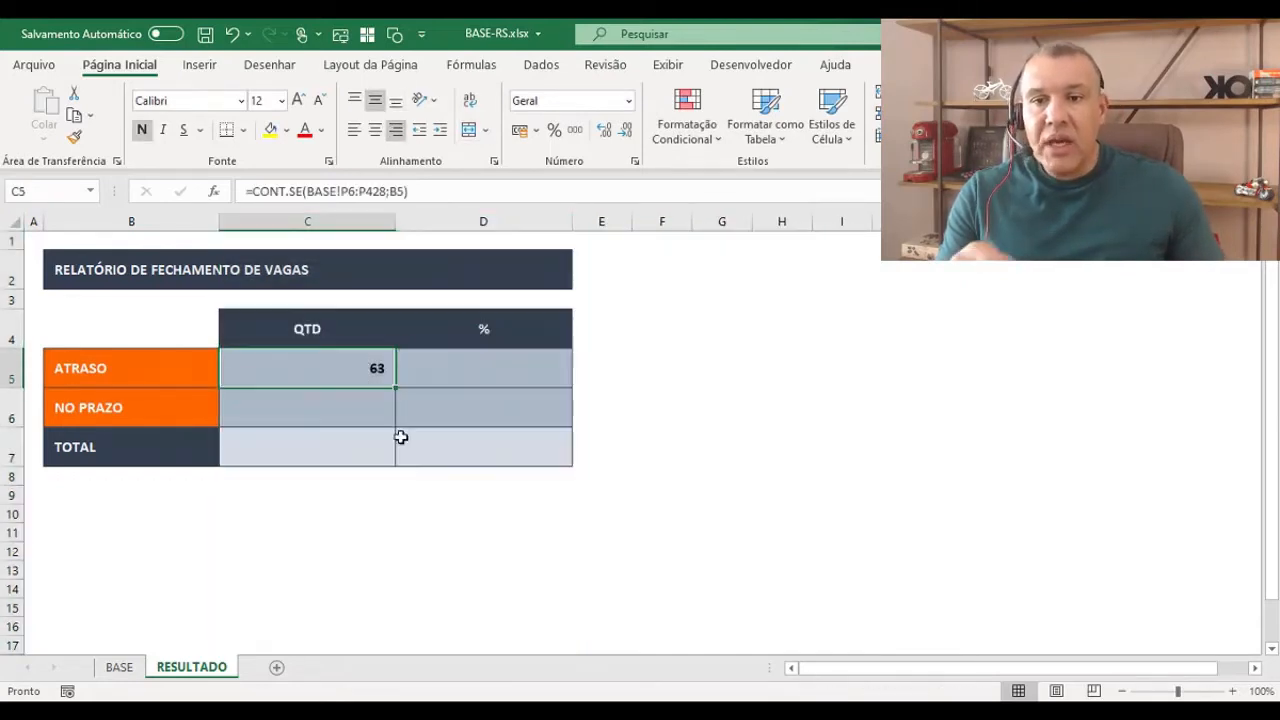
# - Lock the CONT.SE range in C5 as BASE!$P$6:$P$428 and copy the formula down to the NO PRAZO row in C6
pyautogui.doubleClick(360, 370)
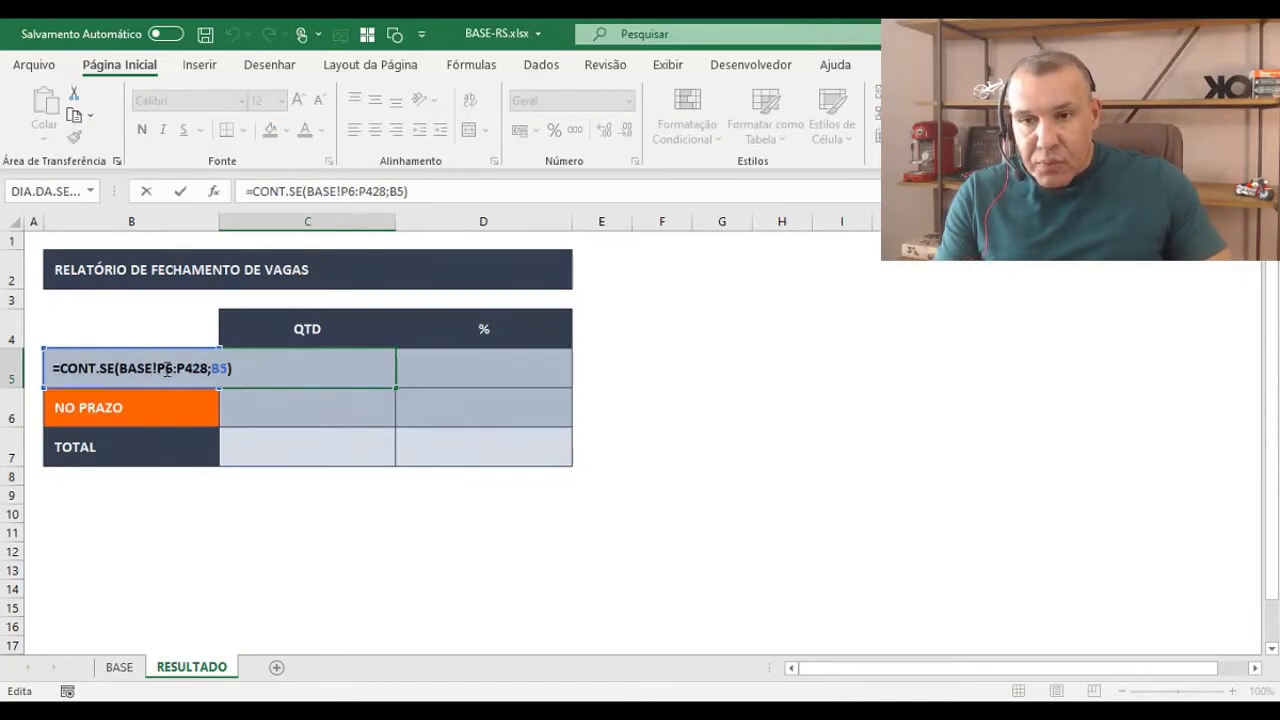
pyautogui.click(185, 370)
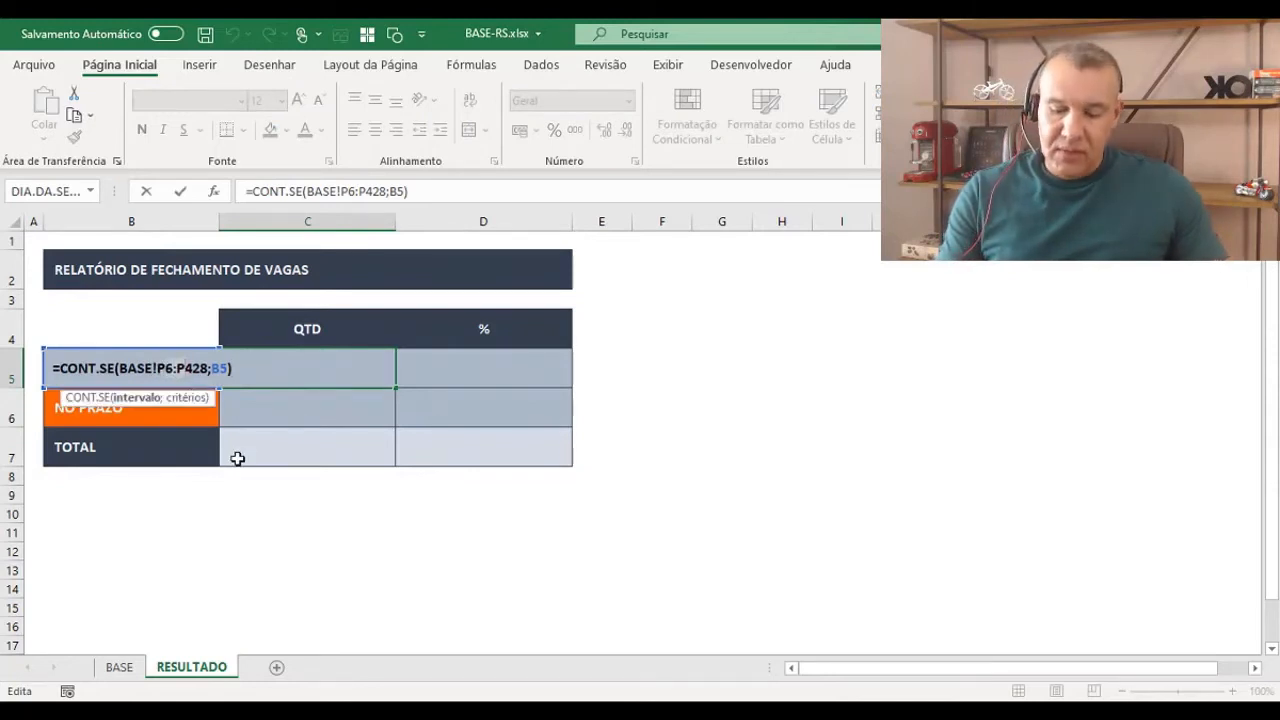
pyautogui.press('F4')
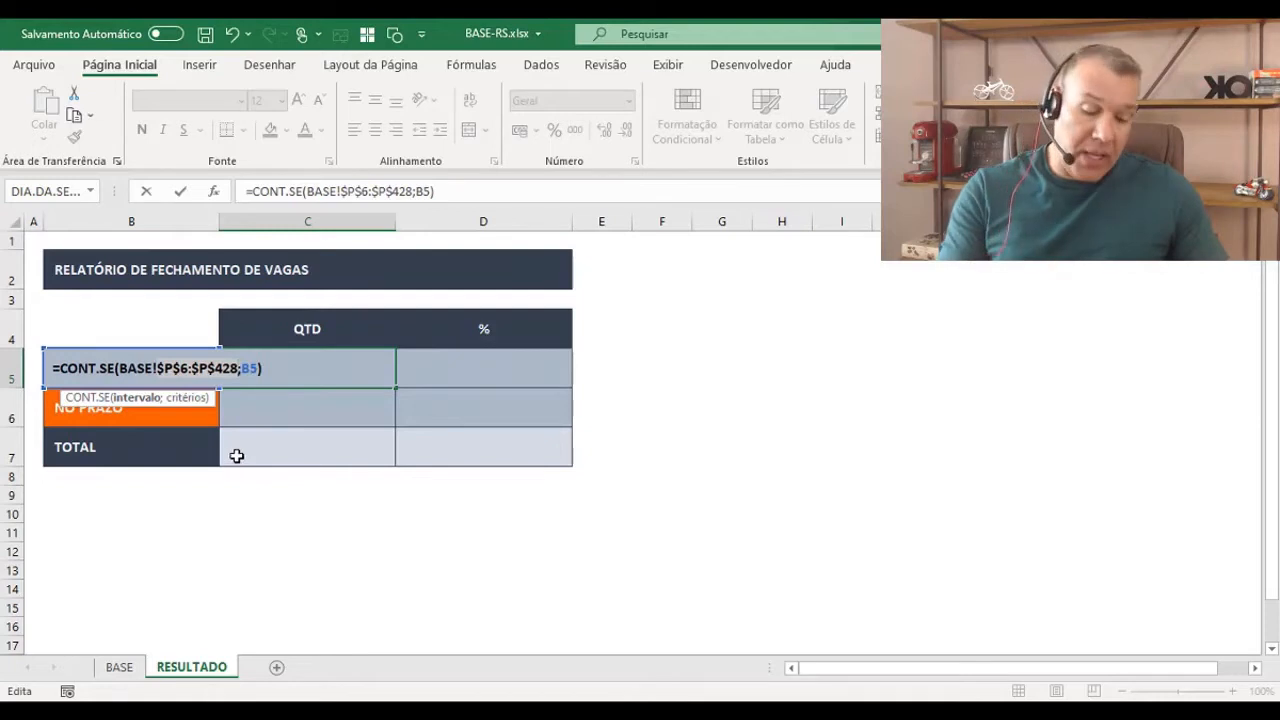
pyautogui.press('Return')
pyautogui.click(329, 364)
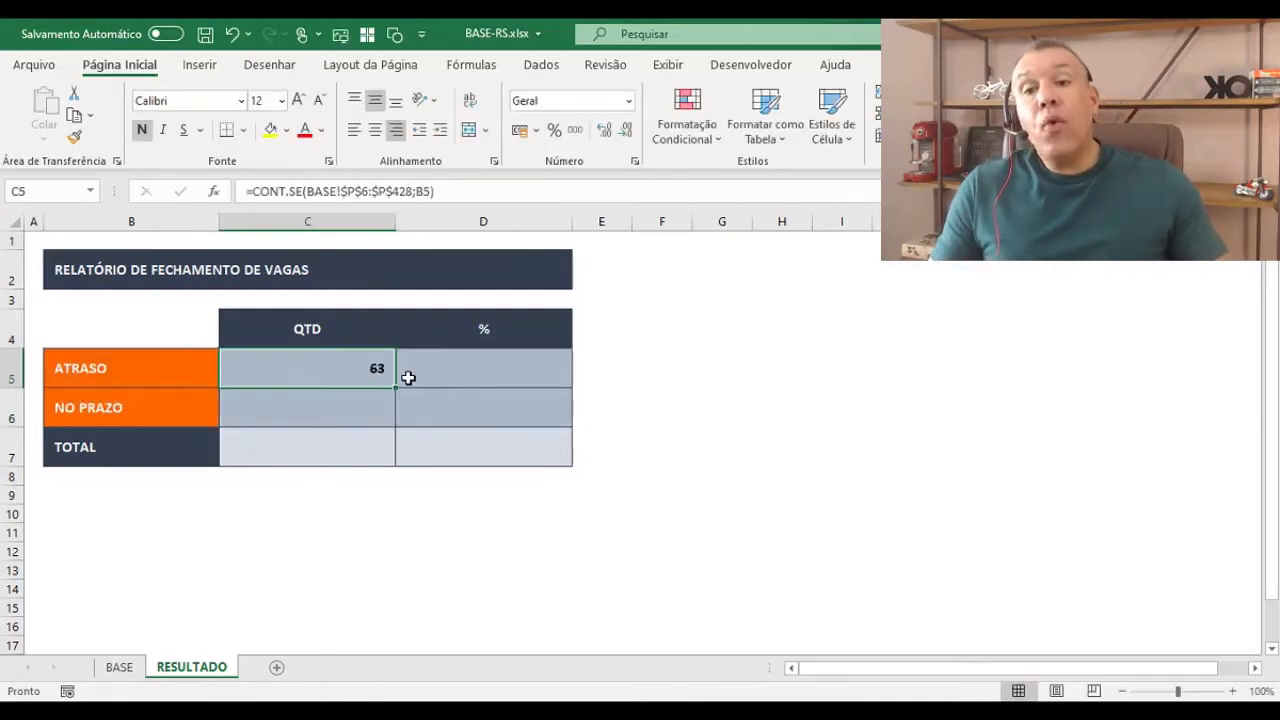
pyautogui.moveTo(396, 387); pyautogui.dragTo(388, 420)
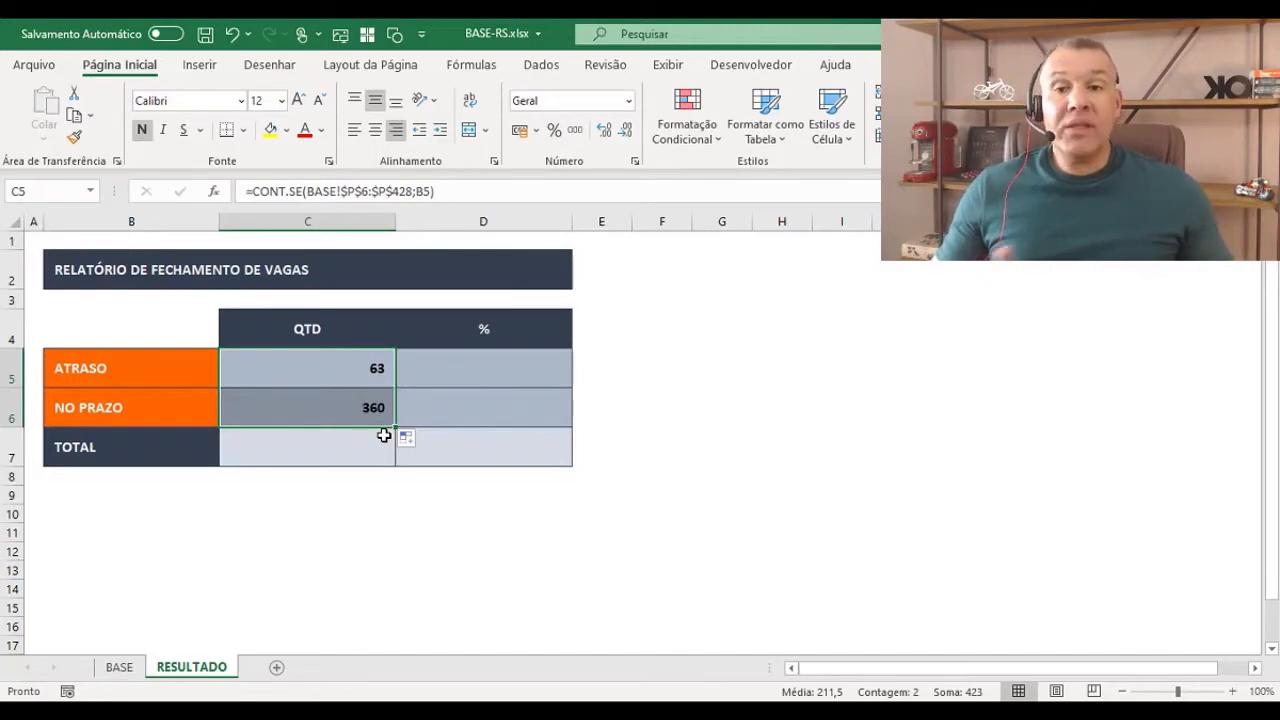
# - Review the day-difference formula in O6 and the SE formula in P6 on BASE, and the CONT.SE formula in C5 on RESULTADO
pyautogui.click(128, 669)
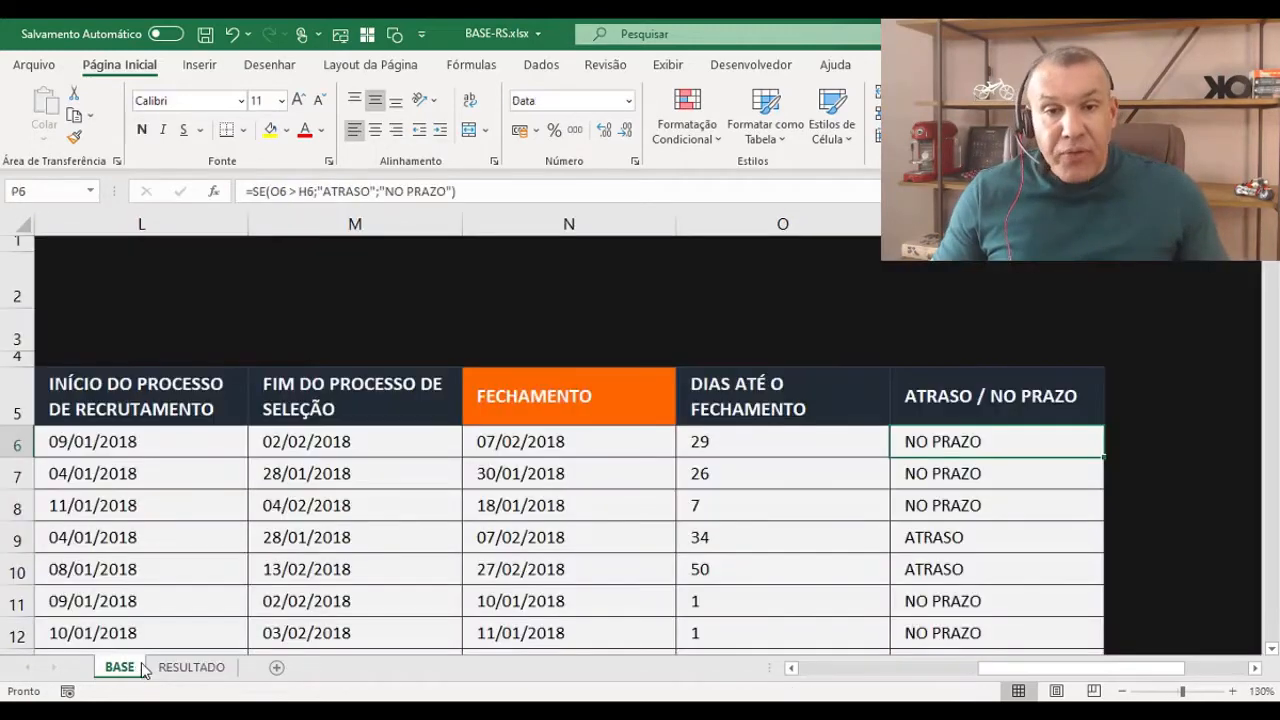
pyautogui.doubleClick(725, 450)
pyautogui.press('Escape')
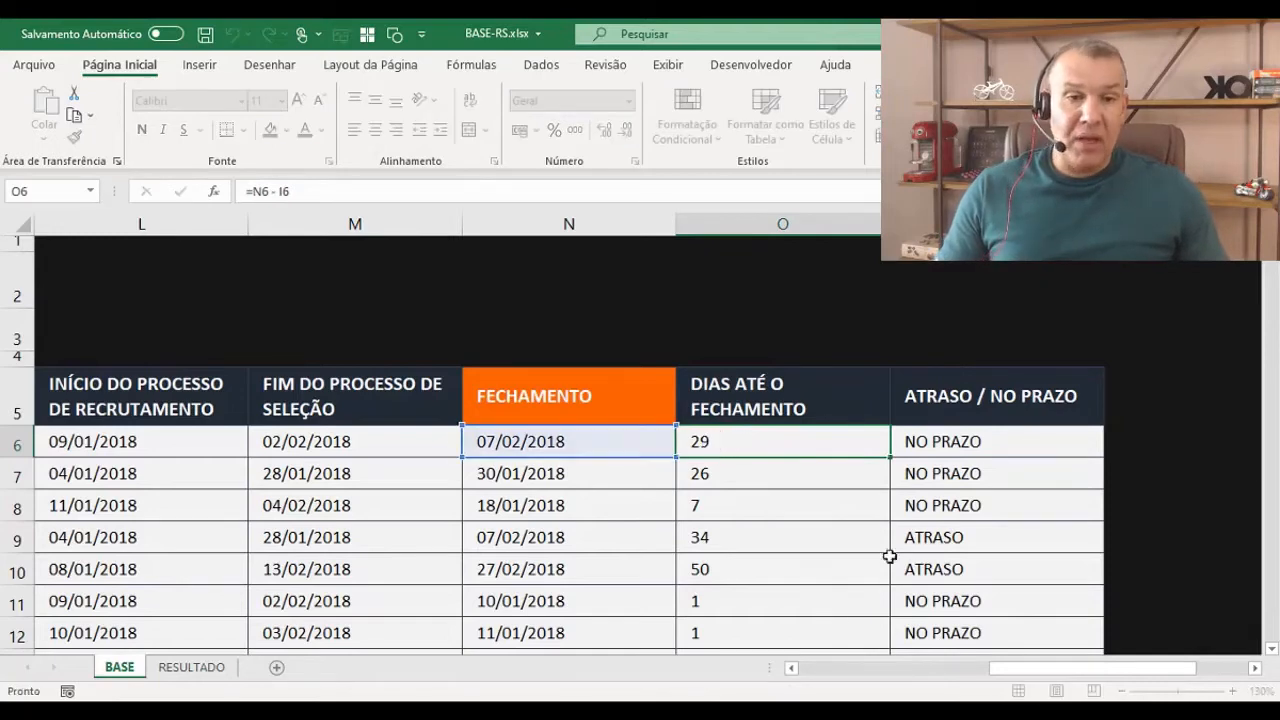
pyautogui.click(970, 450)
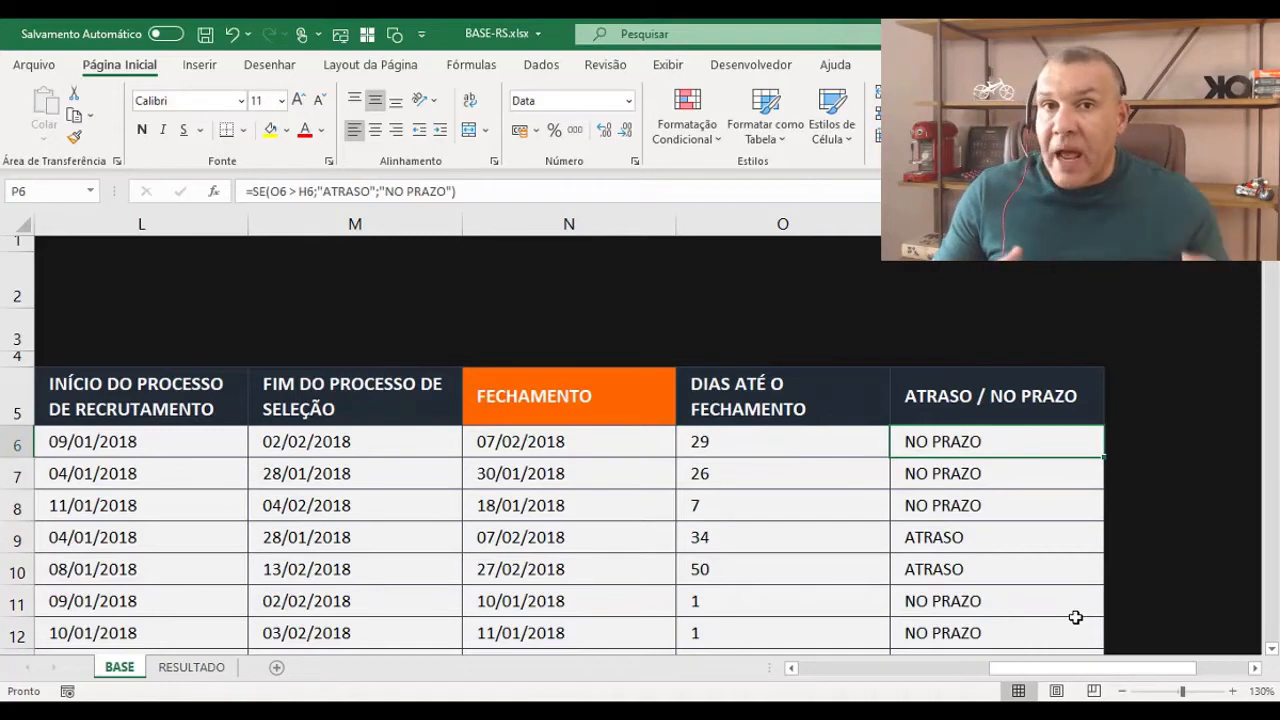
pyautogui.doubleClick(1023, 440)
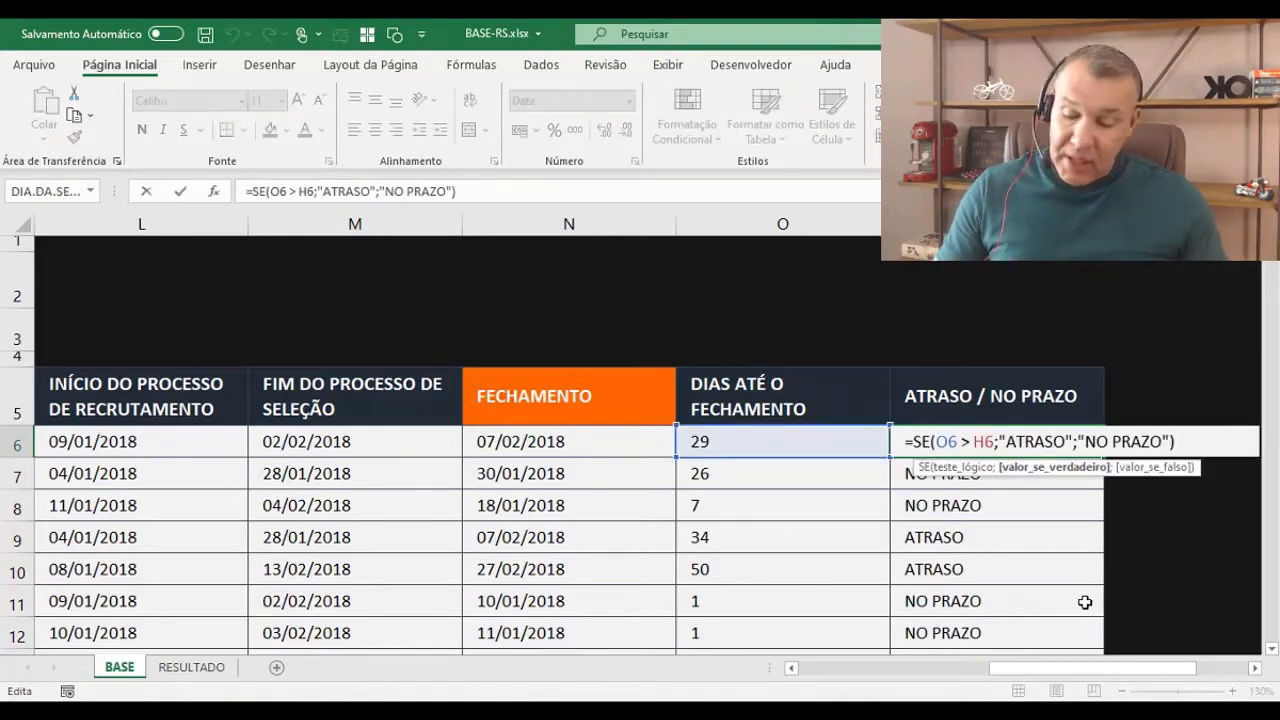
pyautogui.press('Escape')
pyautogui.click(215, 666)
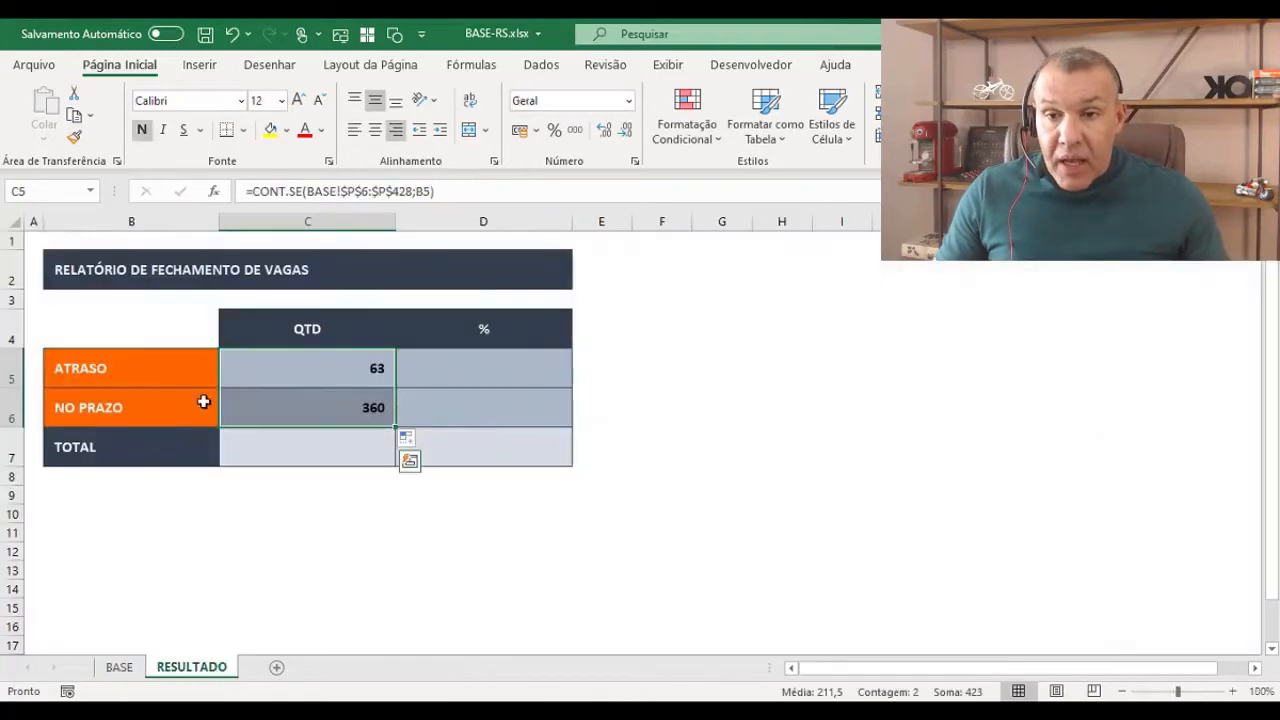
pyautogui.doubleClick(309, 360)
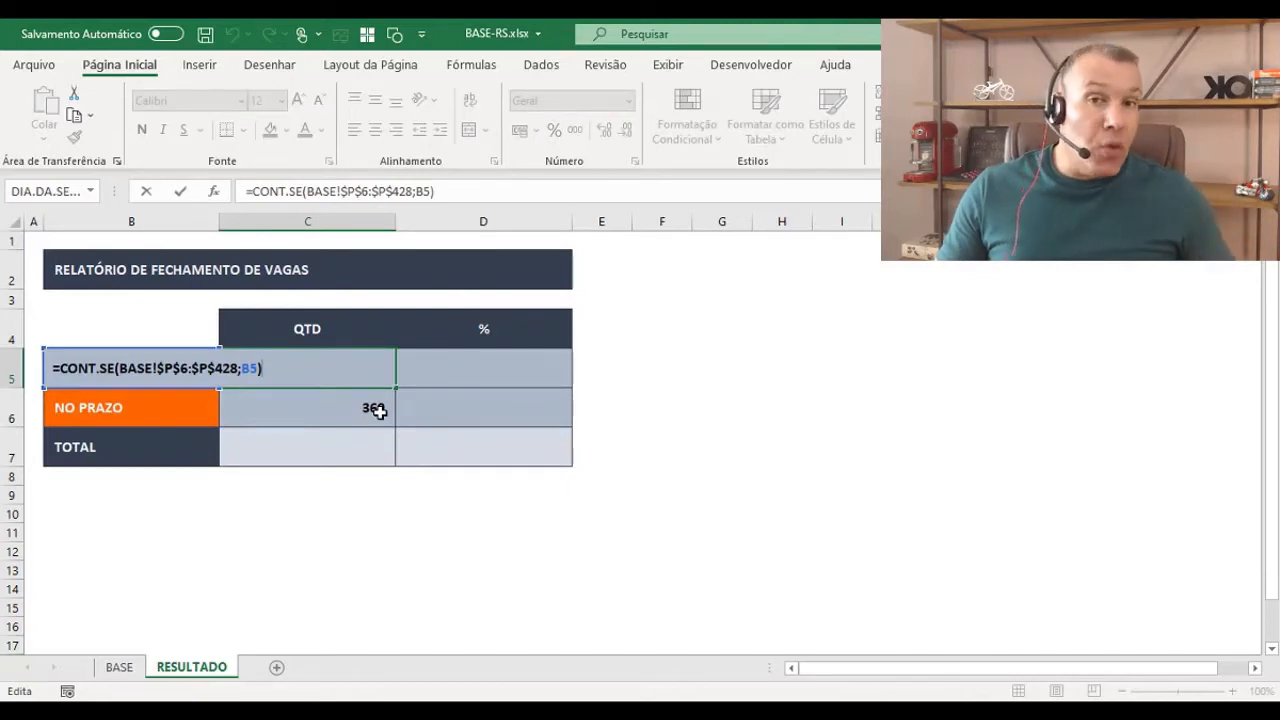
pyautogui.press('Escape')
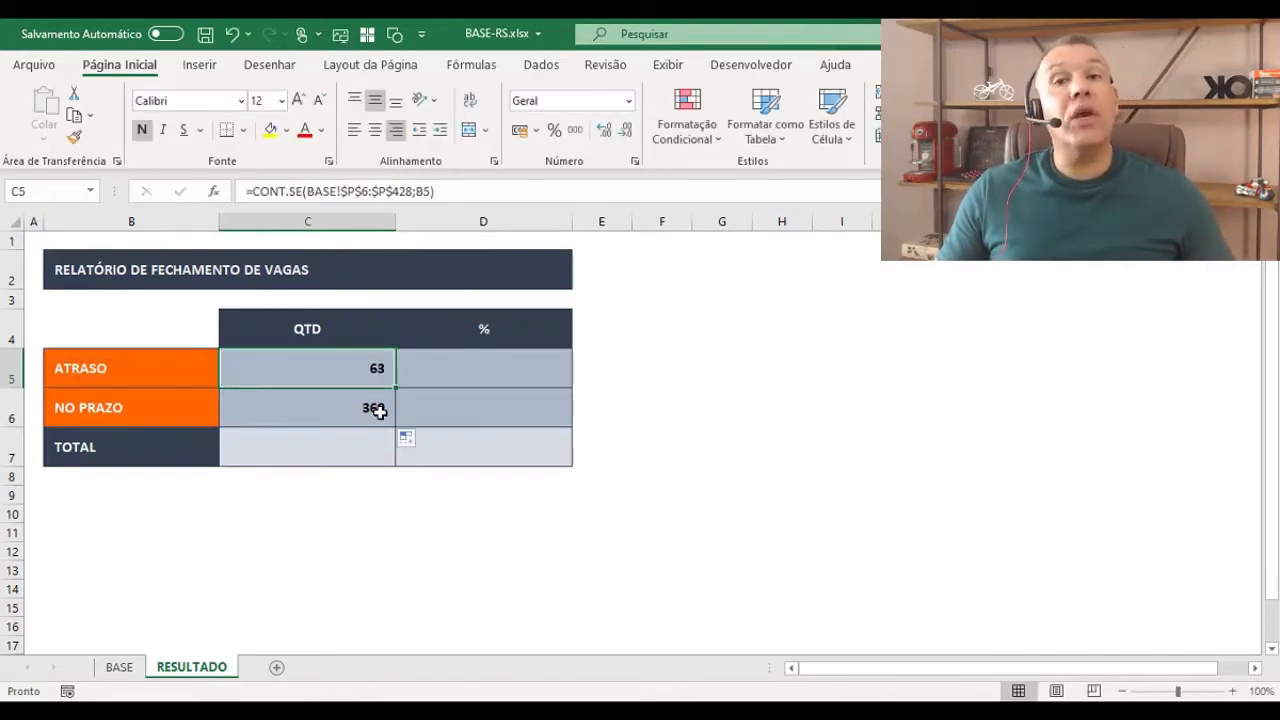
# - Total the ATRASO and NO PRAZO quantities in C7 with the formula =SOMA(C5:C6)
pyautogui.click(293, 437)
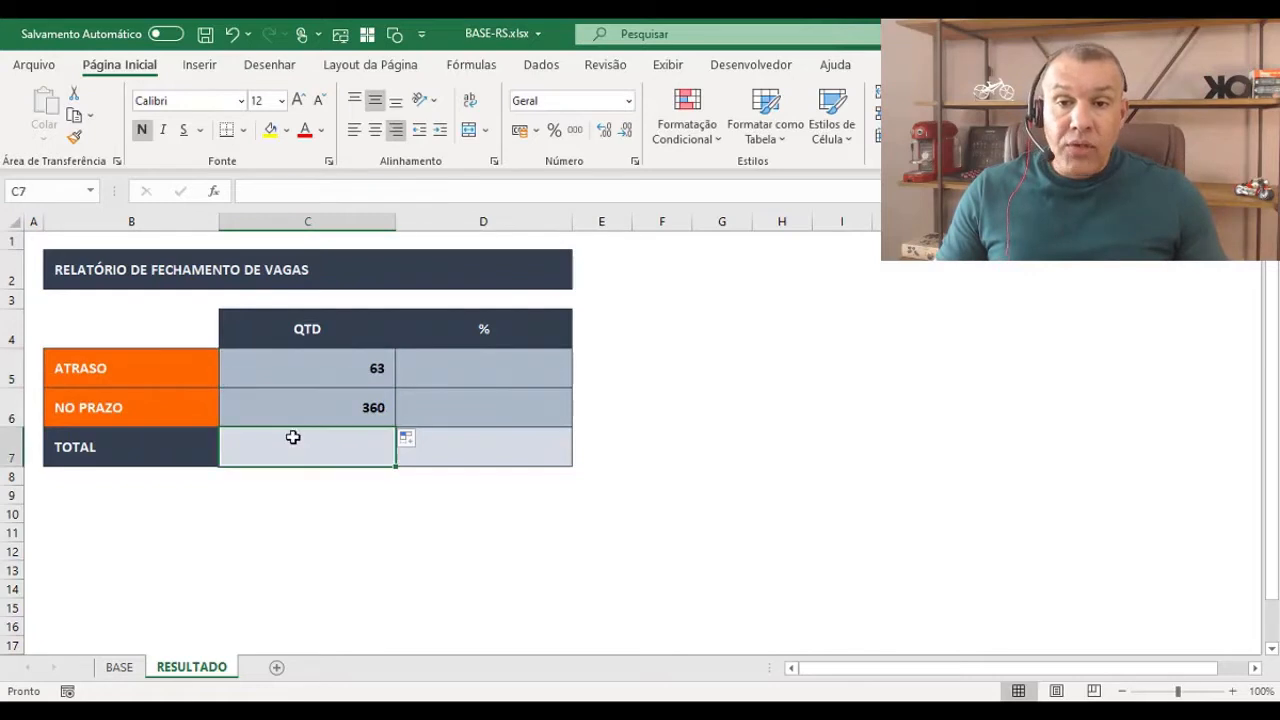
pyautogui.hotkey('alt', '=')
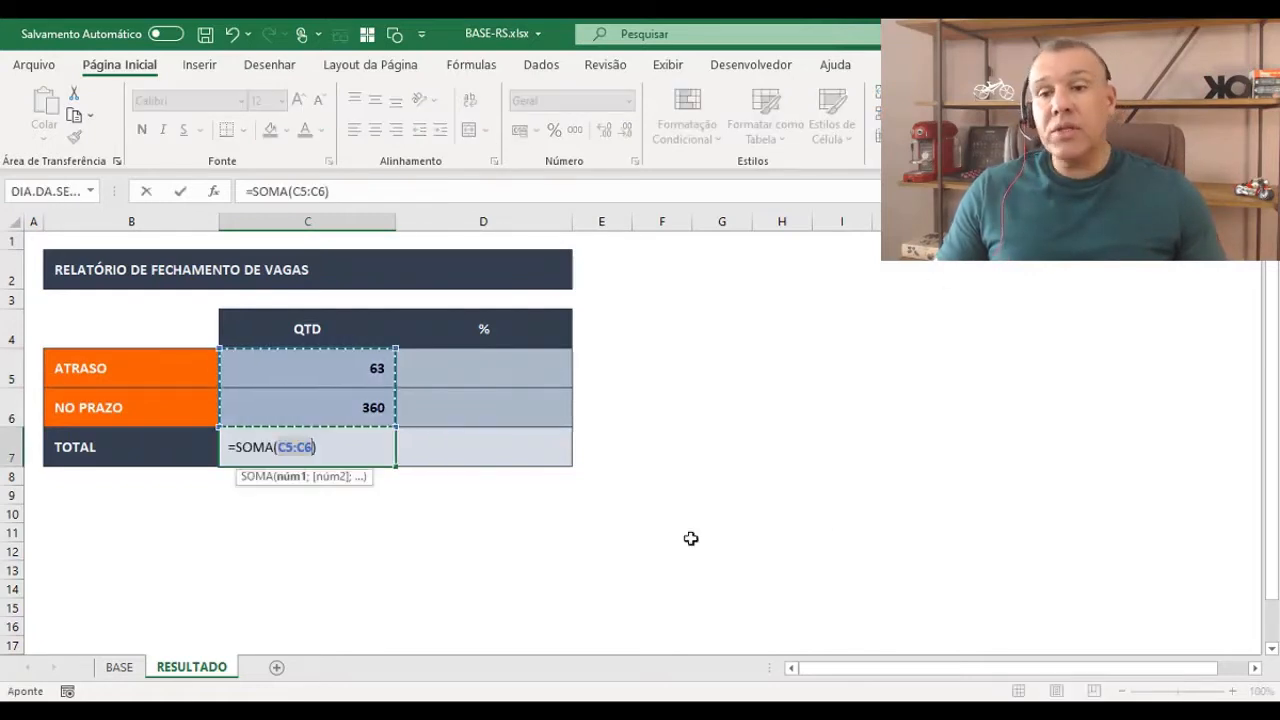
pyautogui.press('Escape')
pyautogui.write('=SOMA')
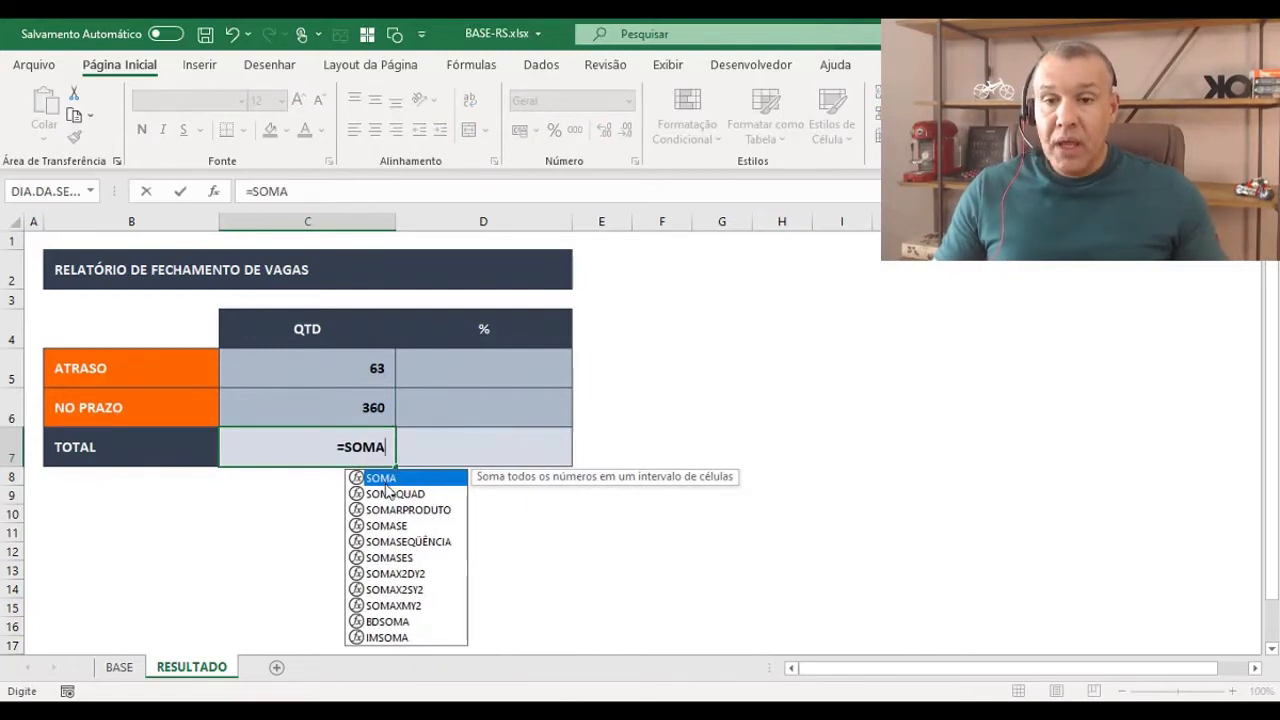
pyautogui.write('(')
pyautogui.moveTo(360, 386); pyautogui.dragTo(362, 408)
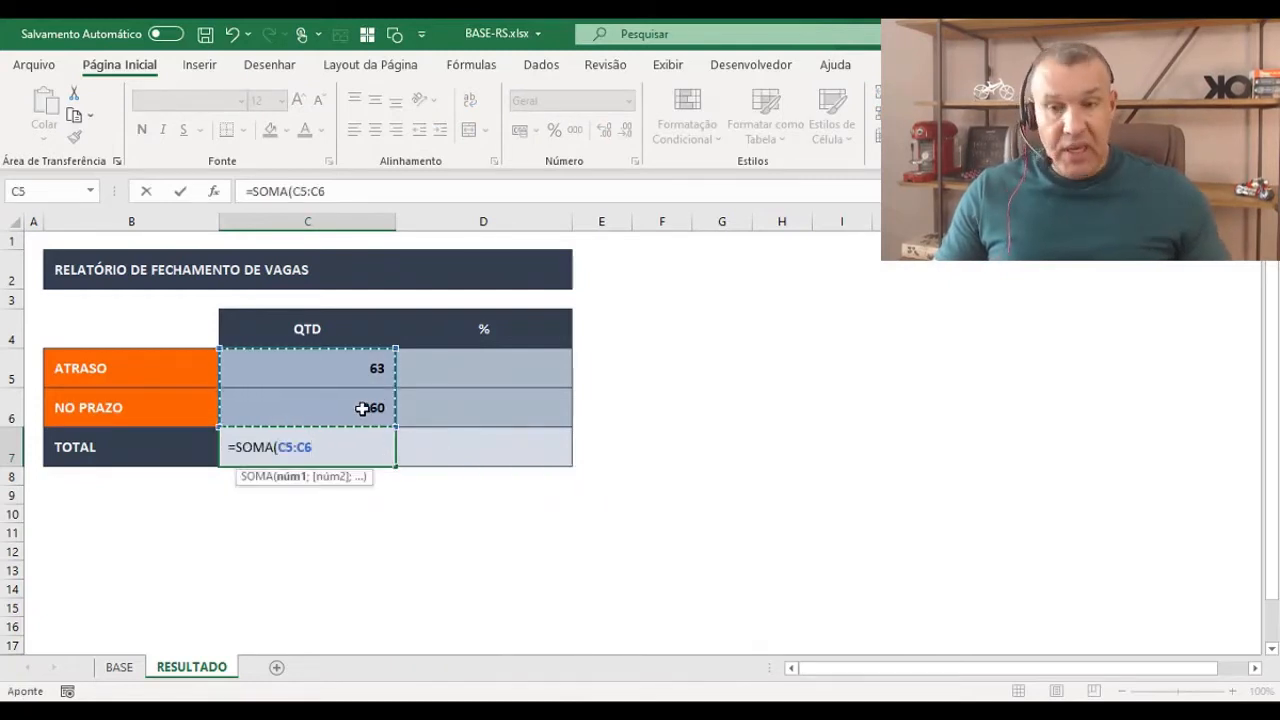
pyautogui.press('Return')
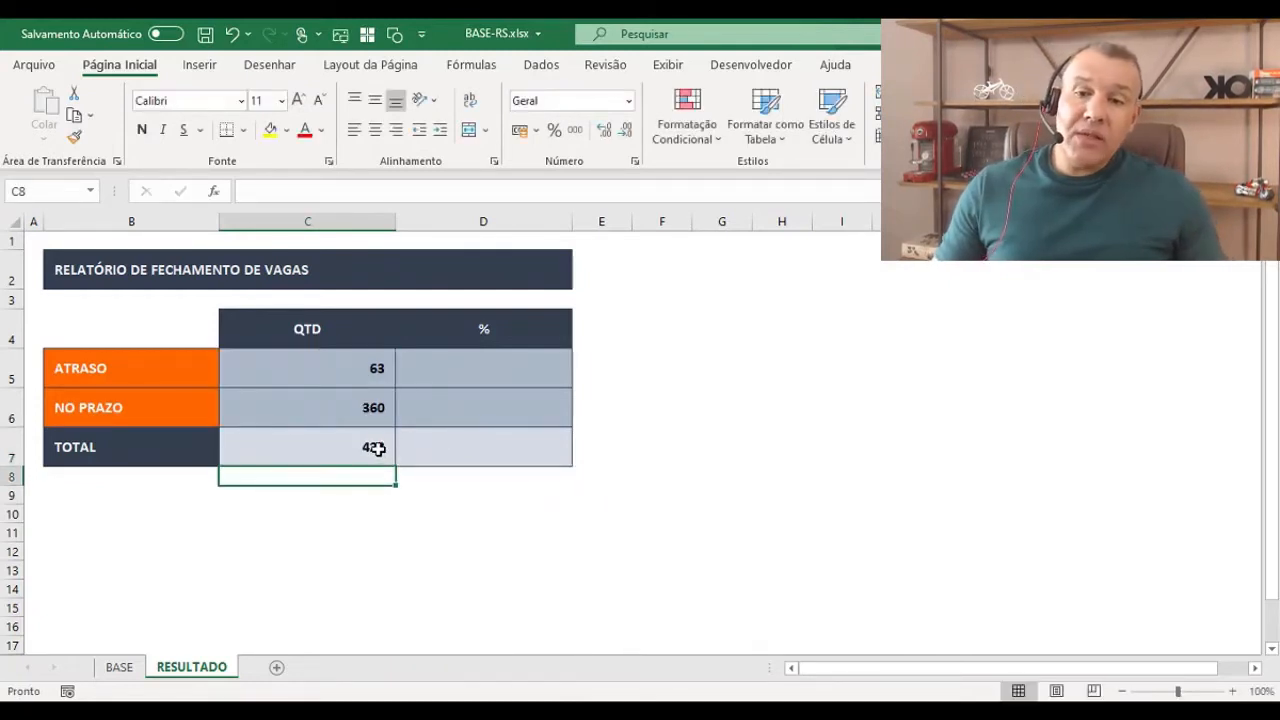
pyautogui.click(374, 449)
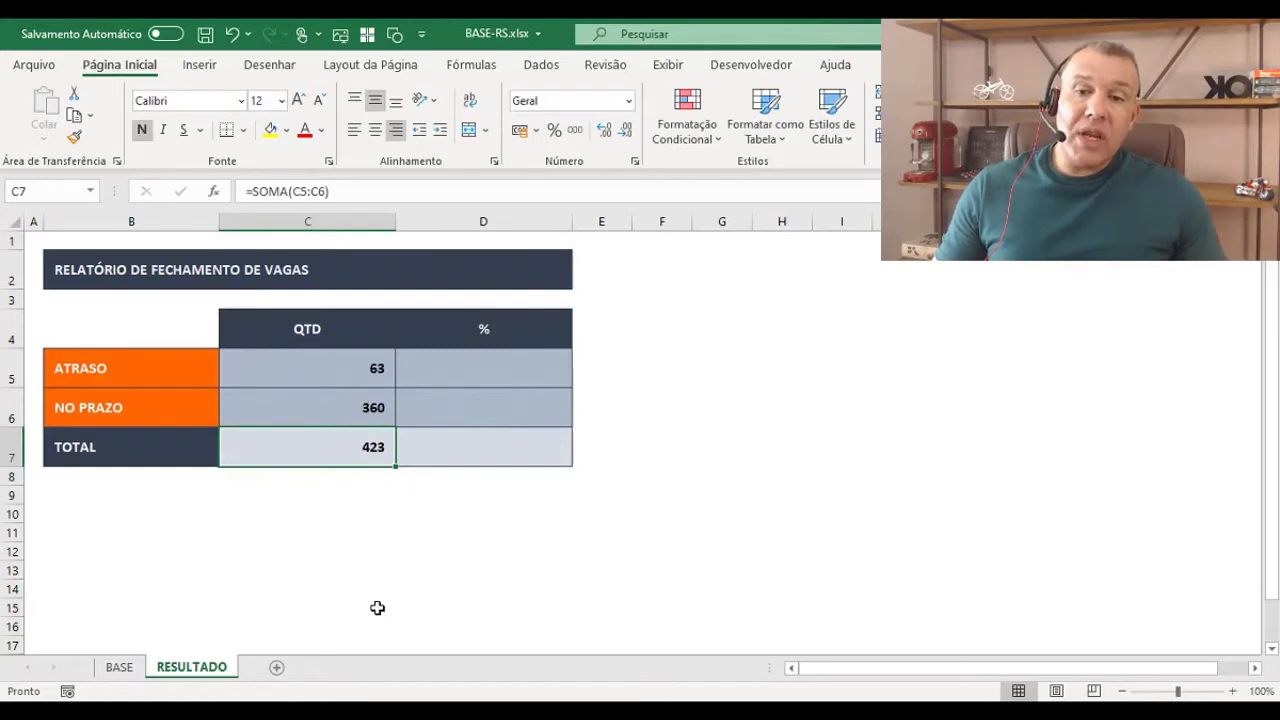
# - Calculate the ATRASO percentage in D5 with the formula =C5/C7
pyautogui.click(319, 362)
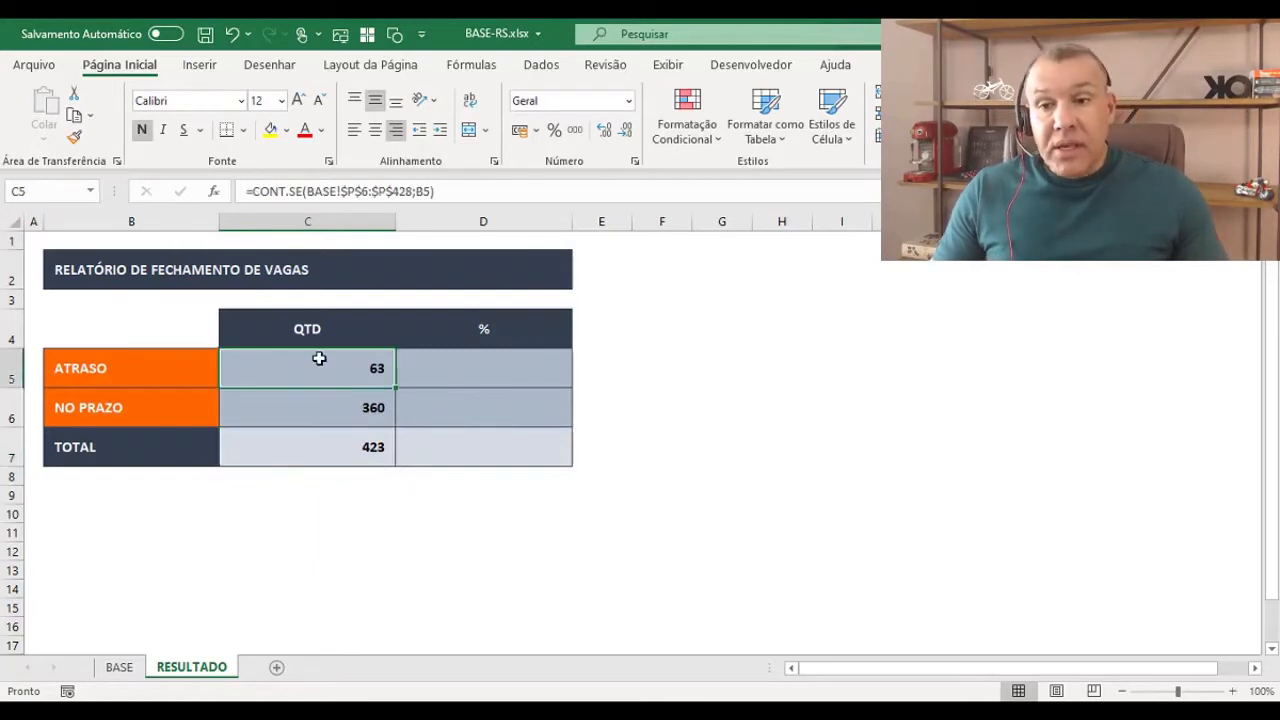
pyautogui.click(338, 411)
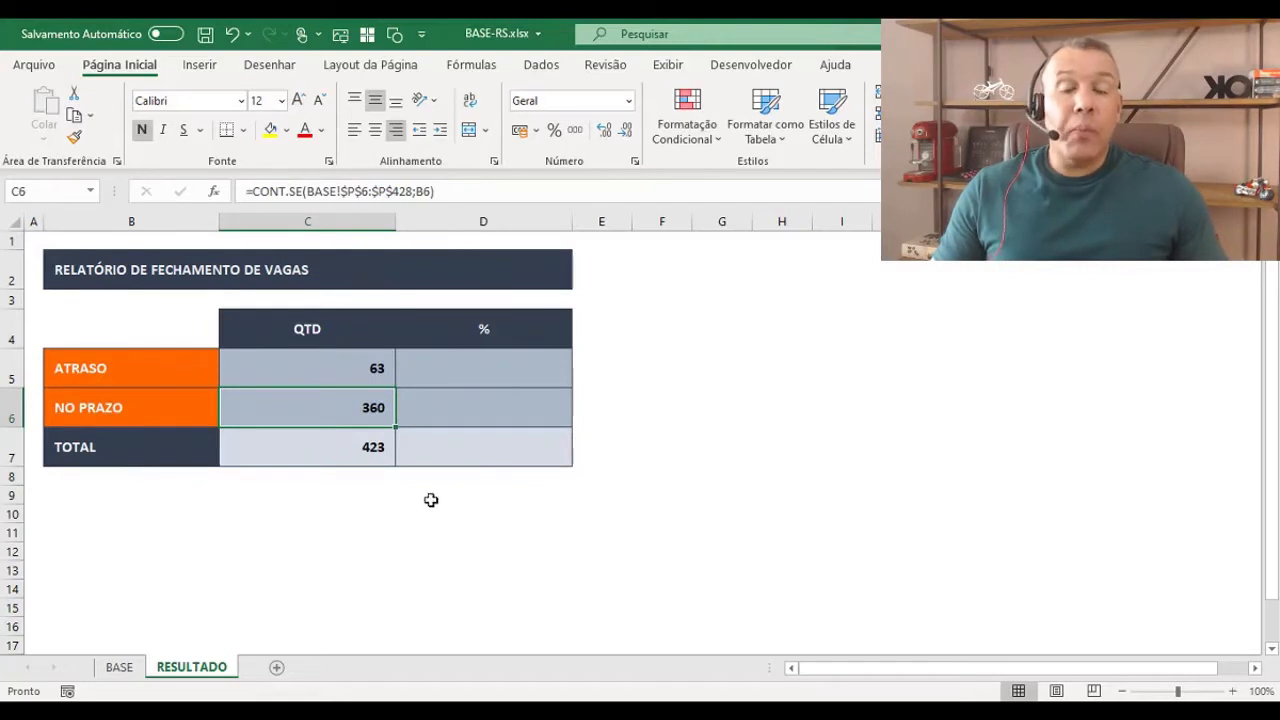
pyautogui.click(486, 376)
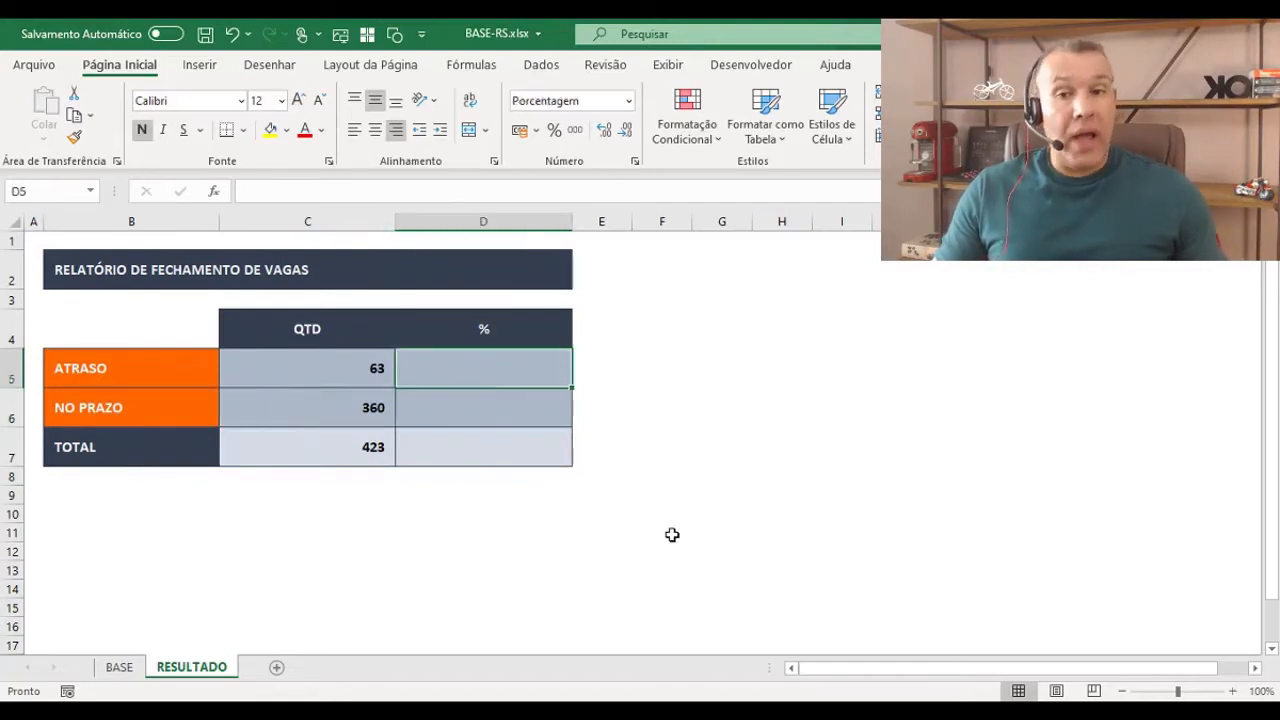
pyautogui.write('=')
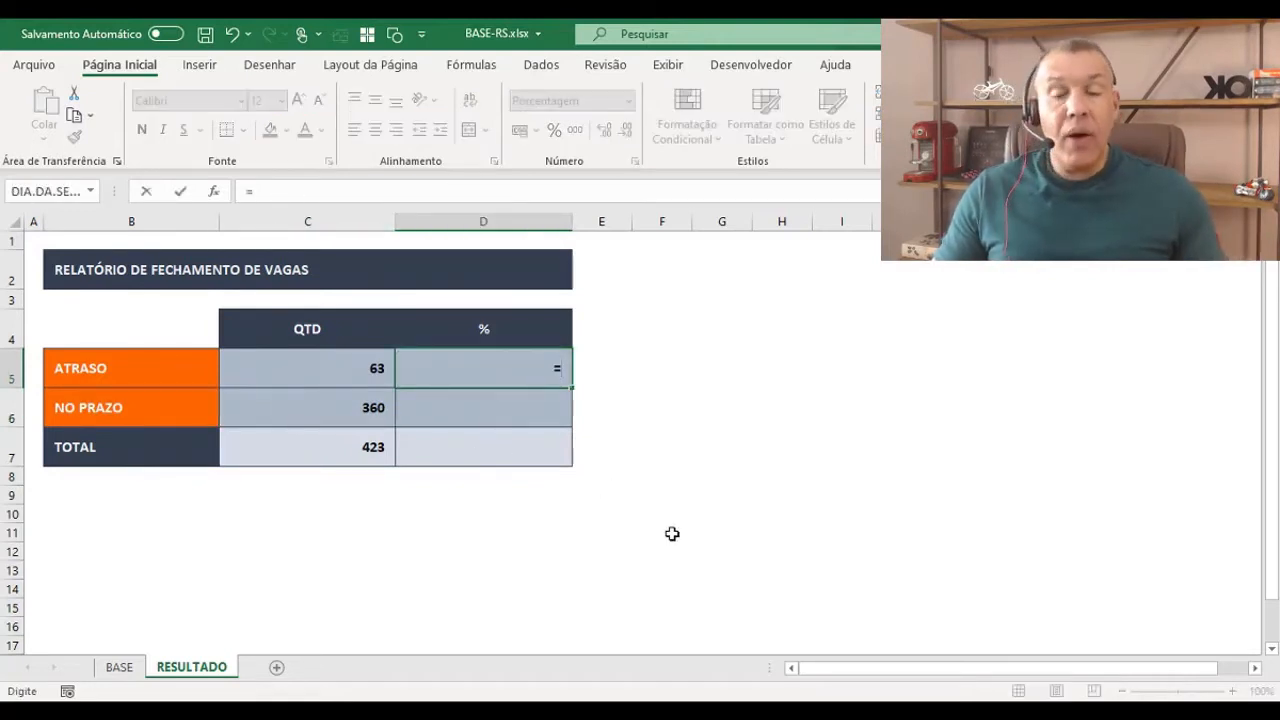
pyautogui.click(334, 372)
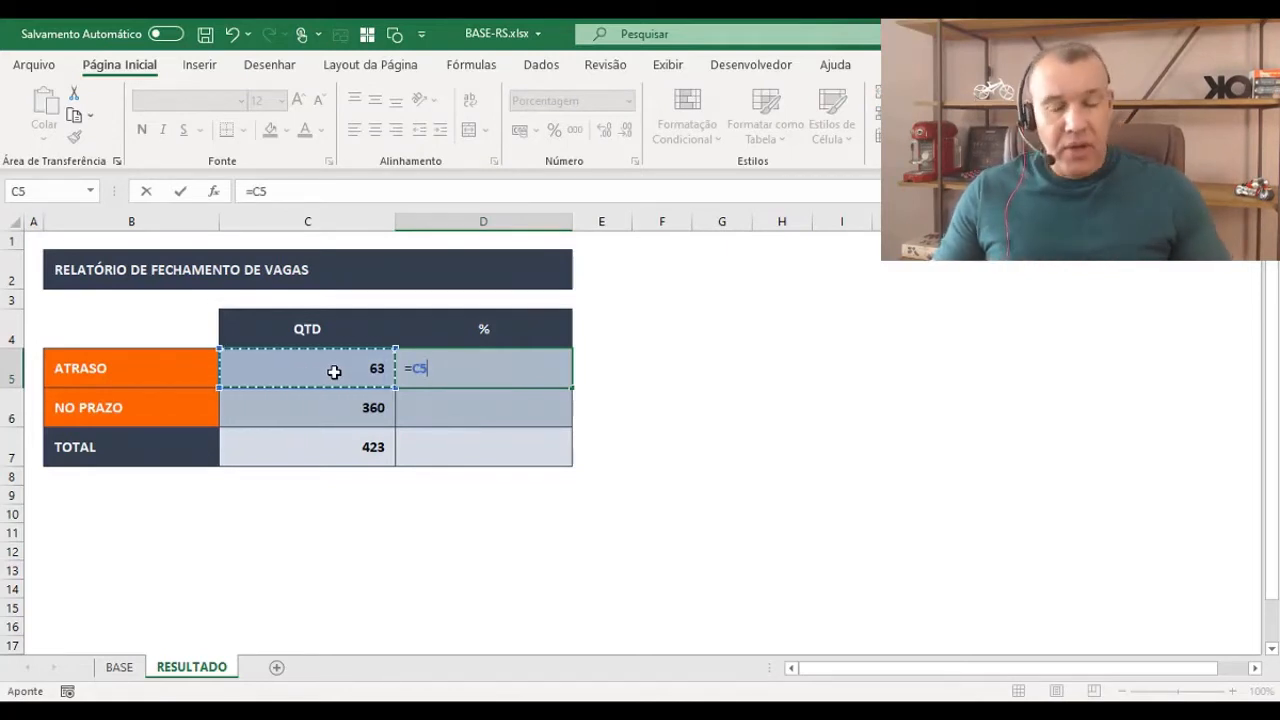
pyautogui.write('/')
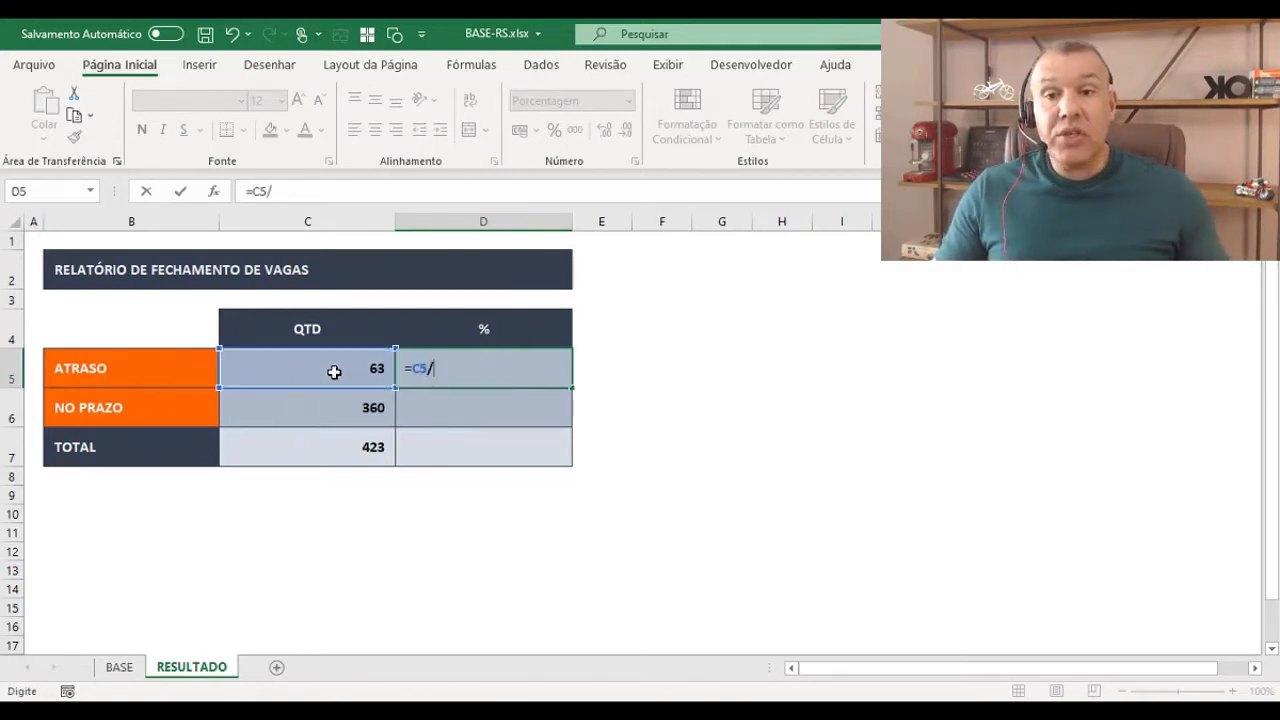
pyautogui.click(357, 452)
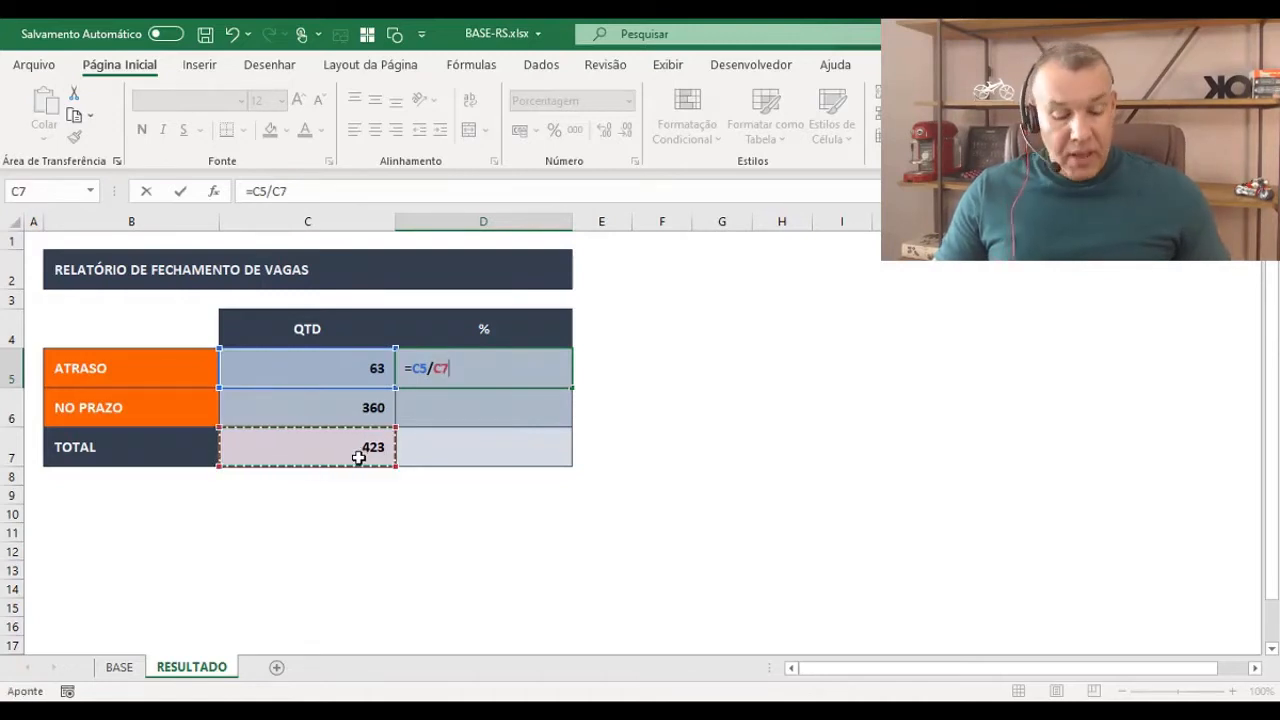
pyautogui.press('Return')
pyautogui.click(514, 368)
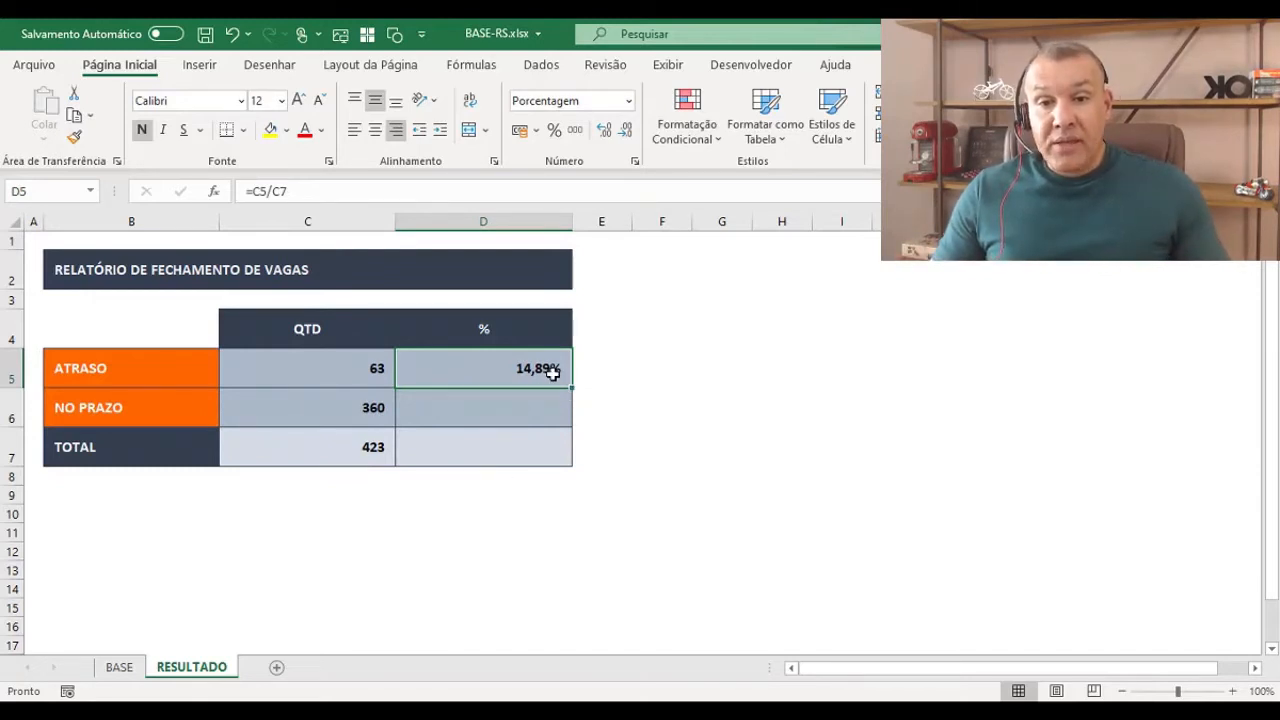
# - Lock the total in D5's formula as $C$7 and copy the formula down to the NO PRAZO row in D6
pyautogui.doubleClick(488, 368)
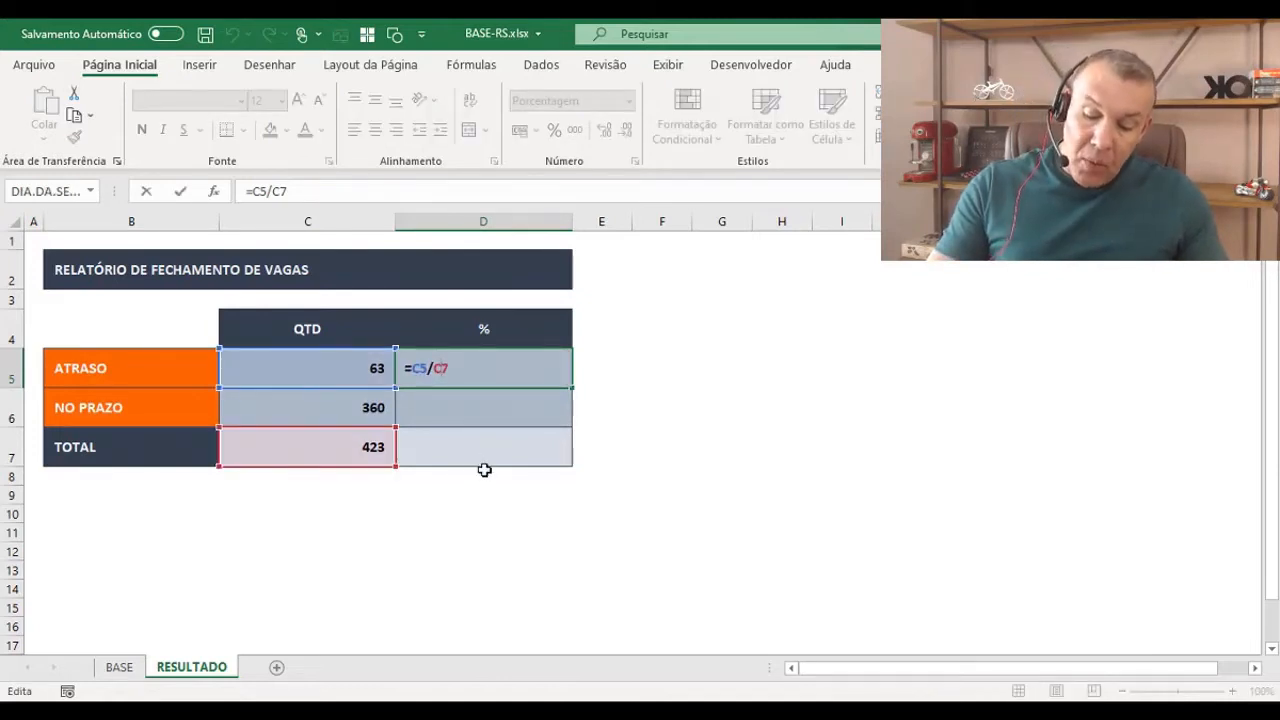
pyautogui.press('F4')
pyautogui.press('Return')
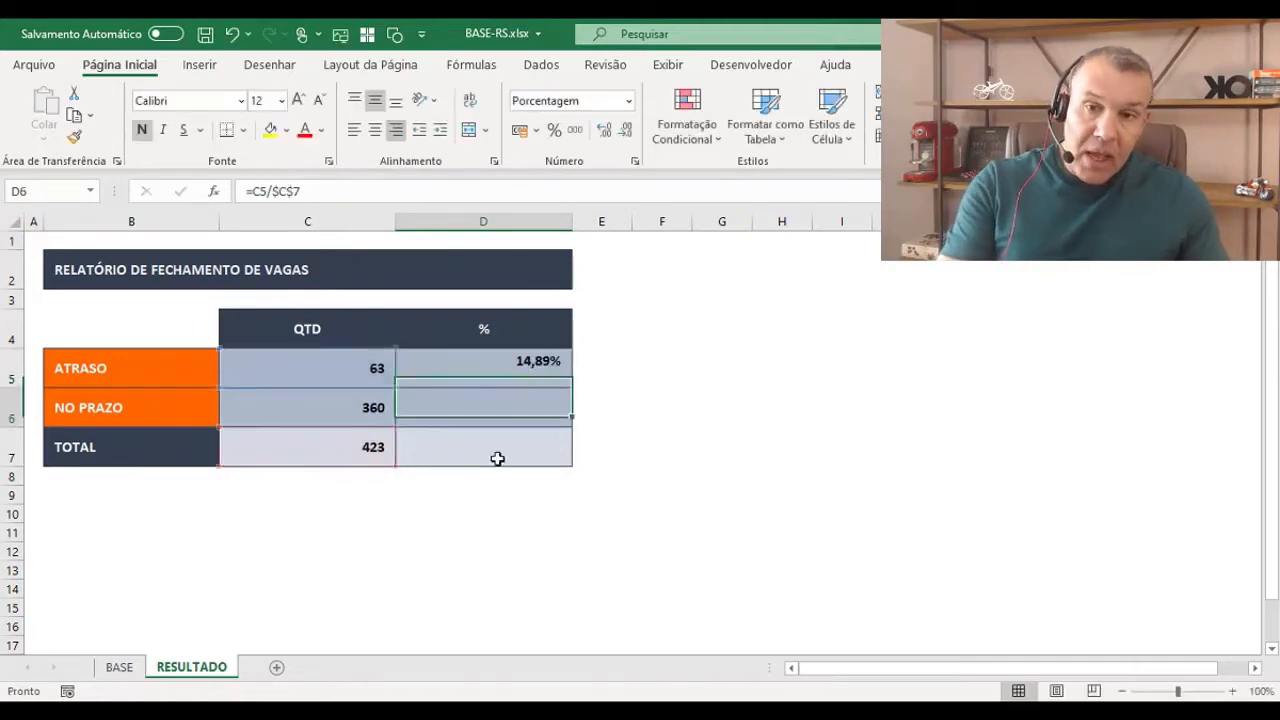
pyautogui.click(566, 382)
pyautogui.moveTo(571, 390); pyautogui.dragTo(577, 426)
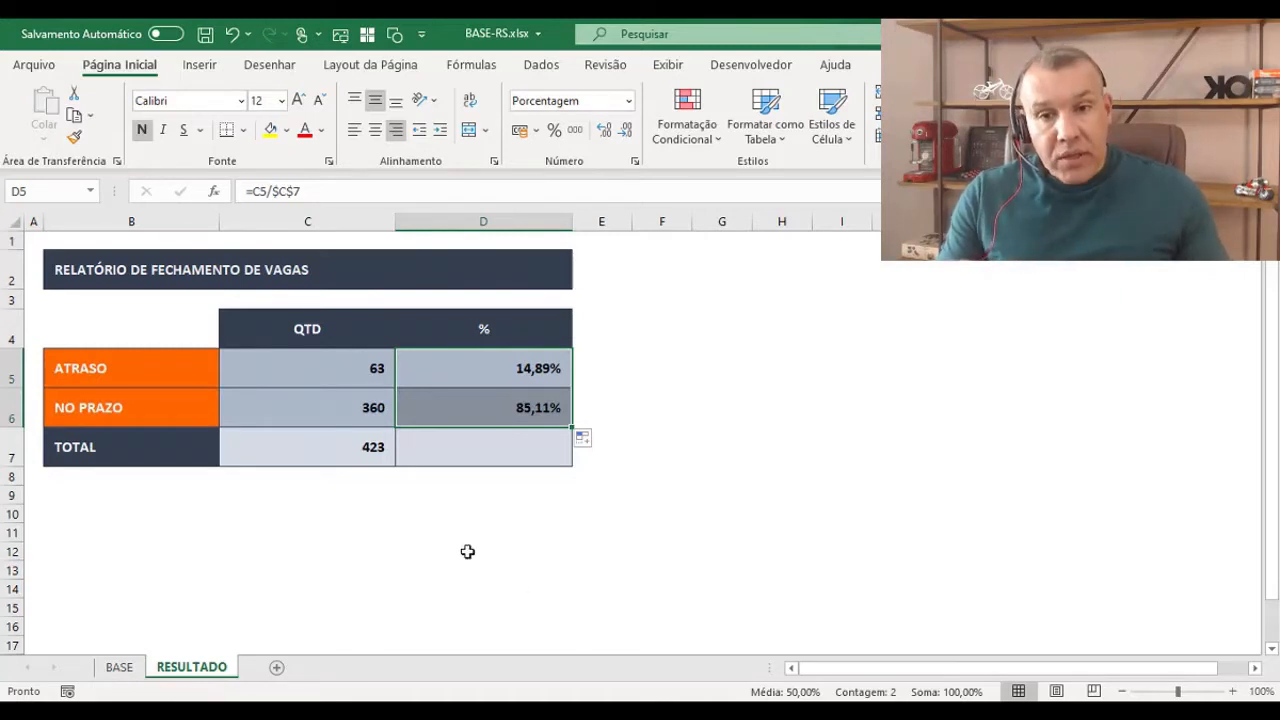
pyautogui.click(491, 367)
pyautogui.click(510, 407)
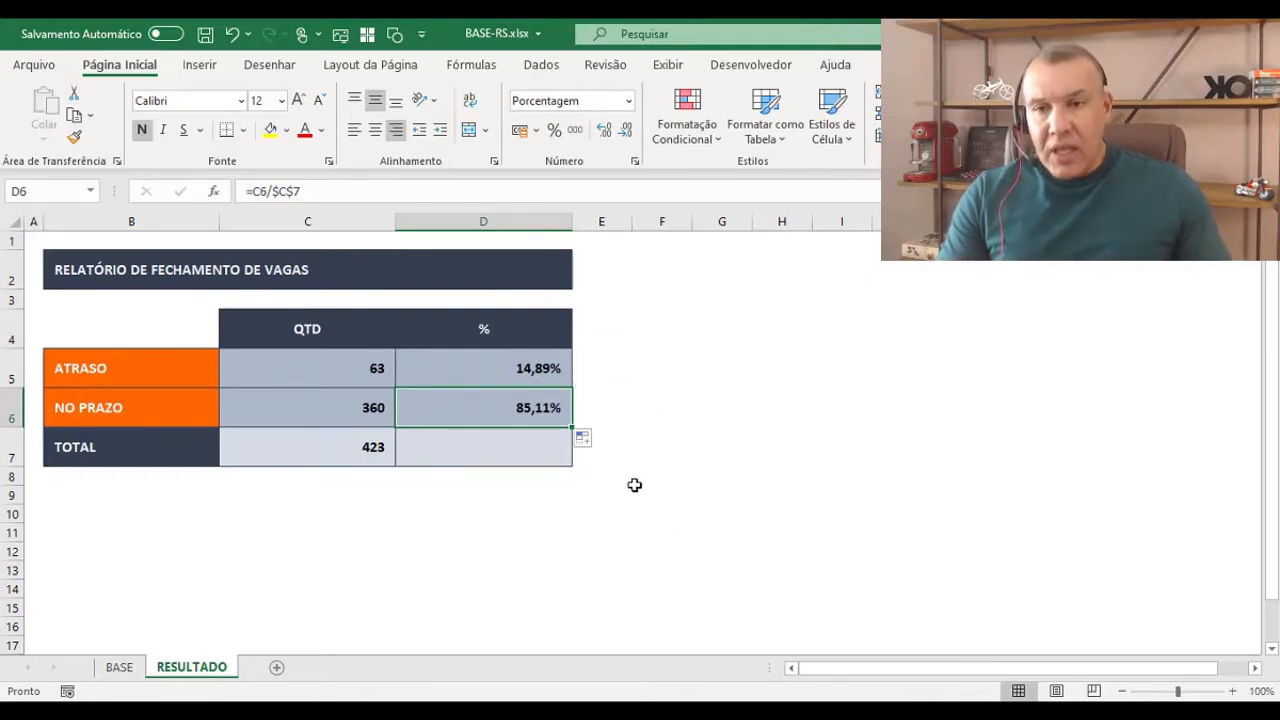
# - Insert a default column chart from B5:C6 and move it beside the table, starting at column E
pyautogui.moveTo(133, 365); pyautogui.dragTo(343, 414)
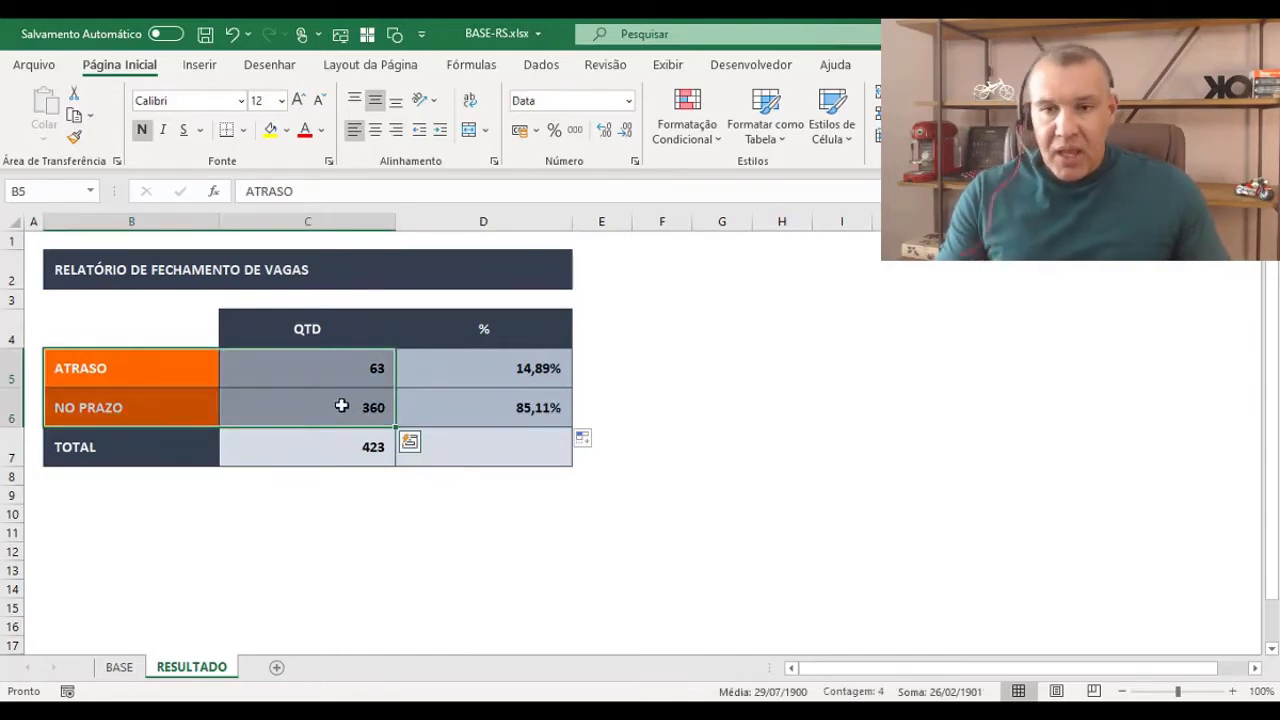
pyautogui.hotkey('alt', 'F1')
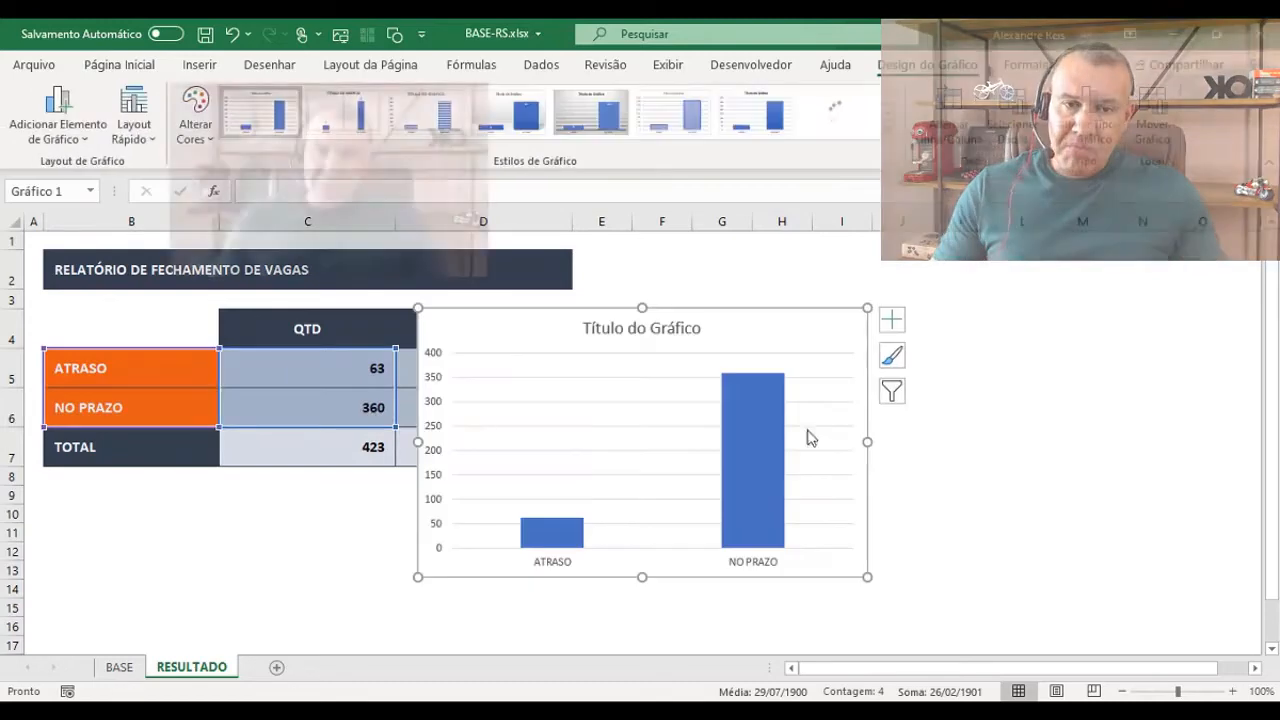
pyautogui.moveTo(790, 317); pyautogui.dragTo(975, 262)
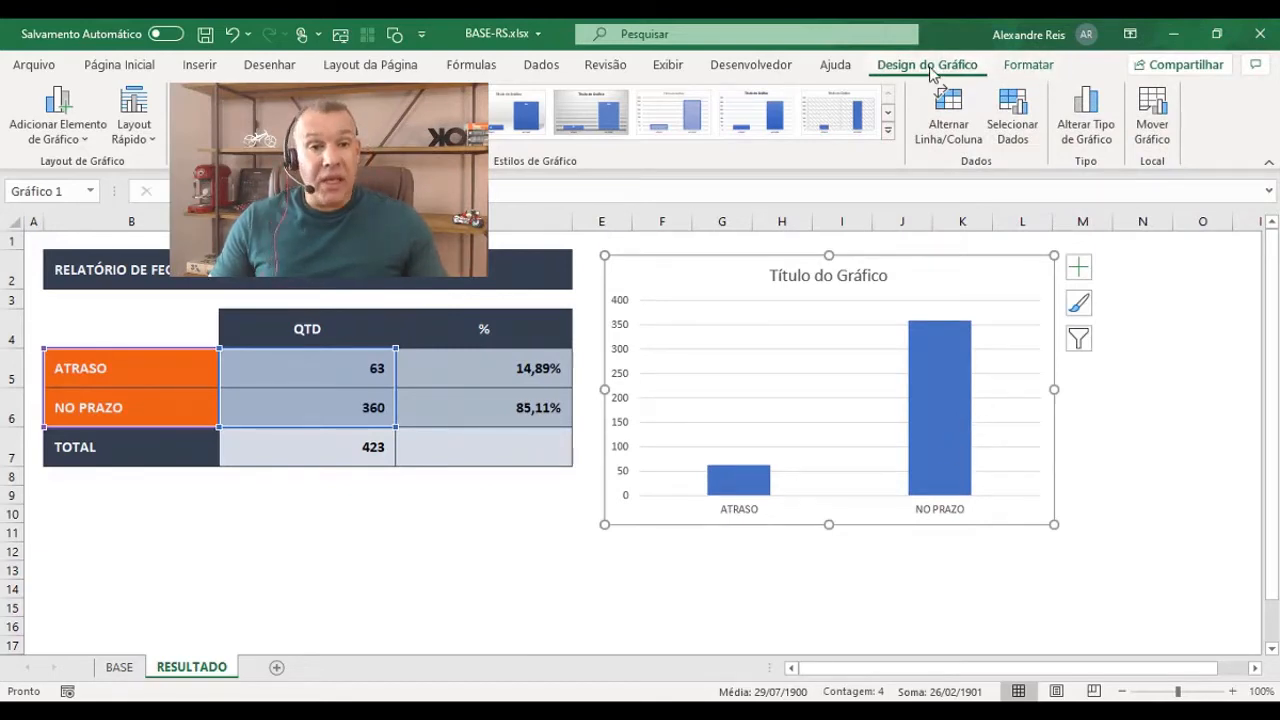
# - Change the chart type to a Rosca (doughnut) chart from the Pizza category
pyautogui.click(1086, 112)
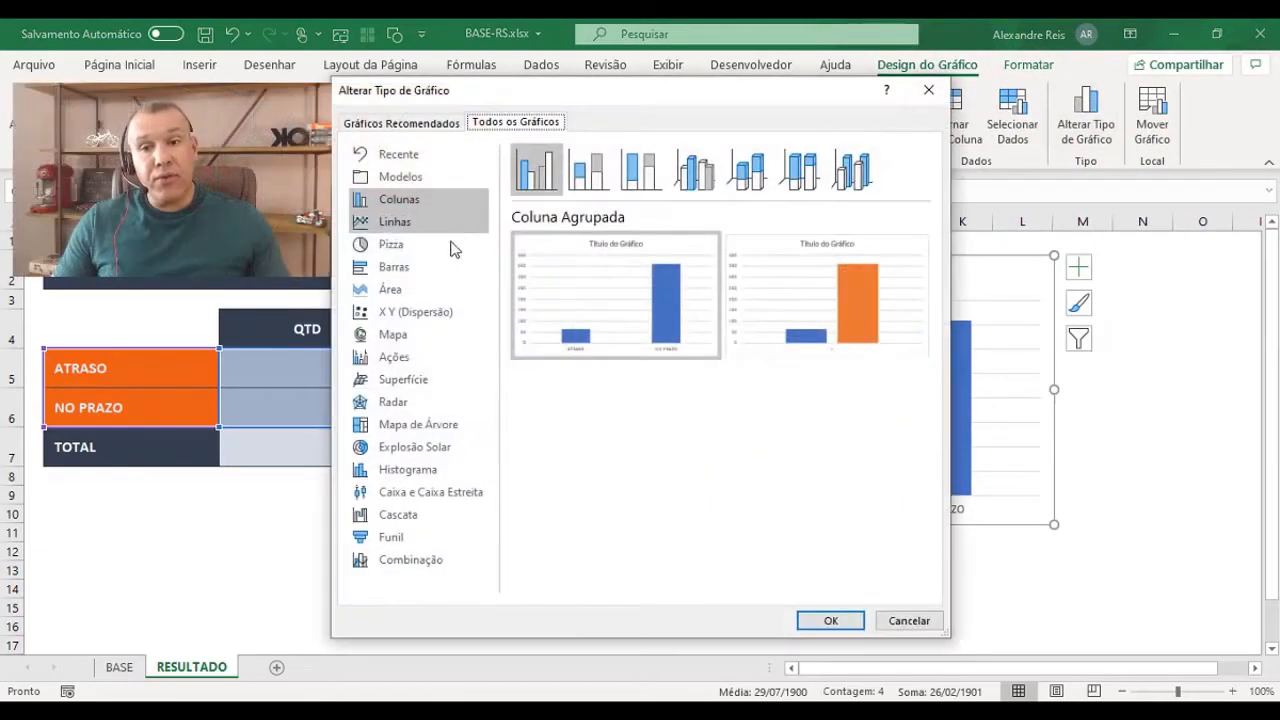
pyautogui.click(420, 245)
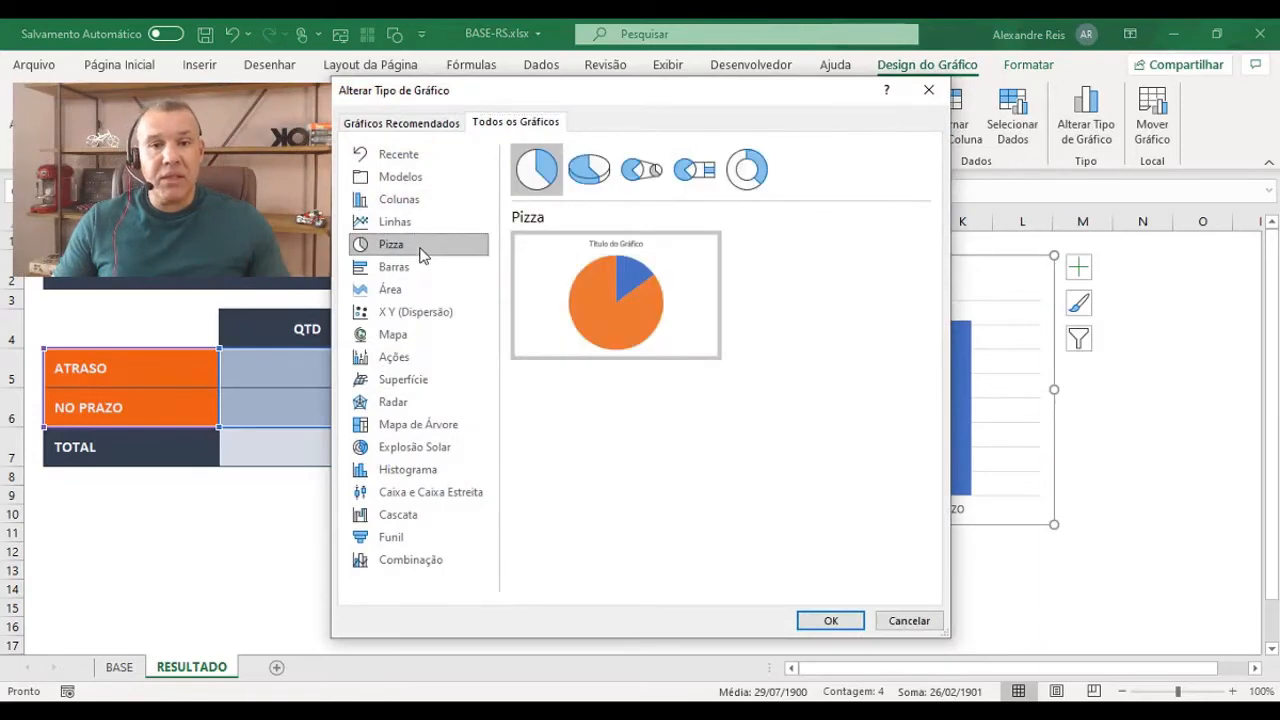
pyautogui.click(757, 176)
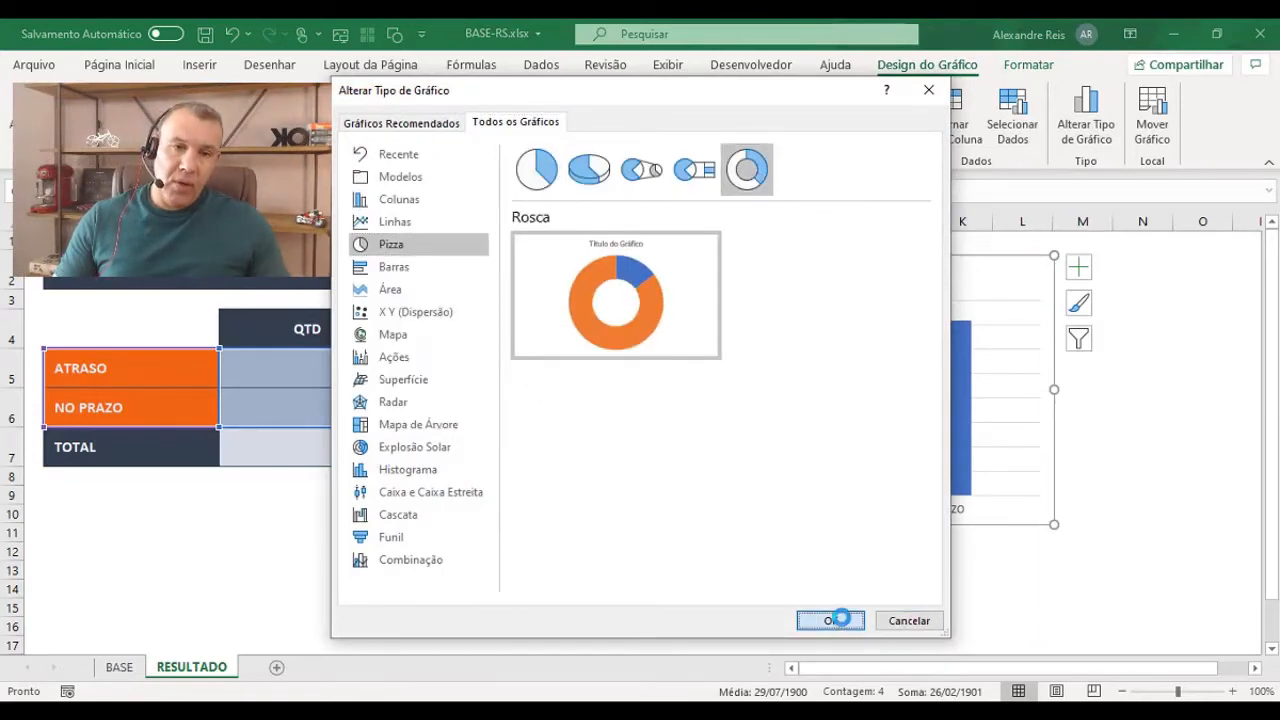
pyautogui.click(831, 621)
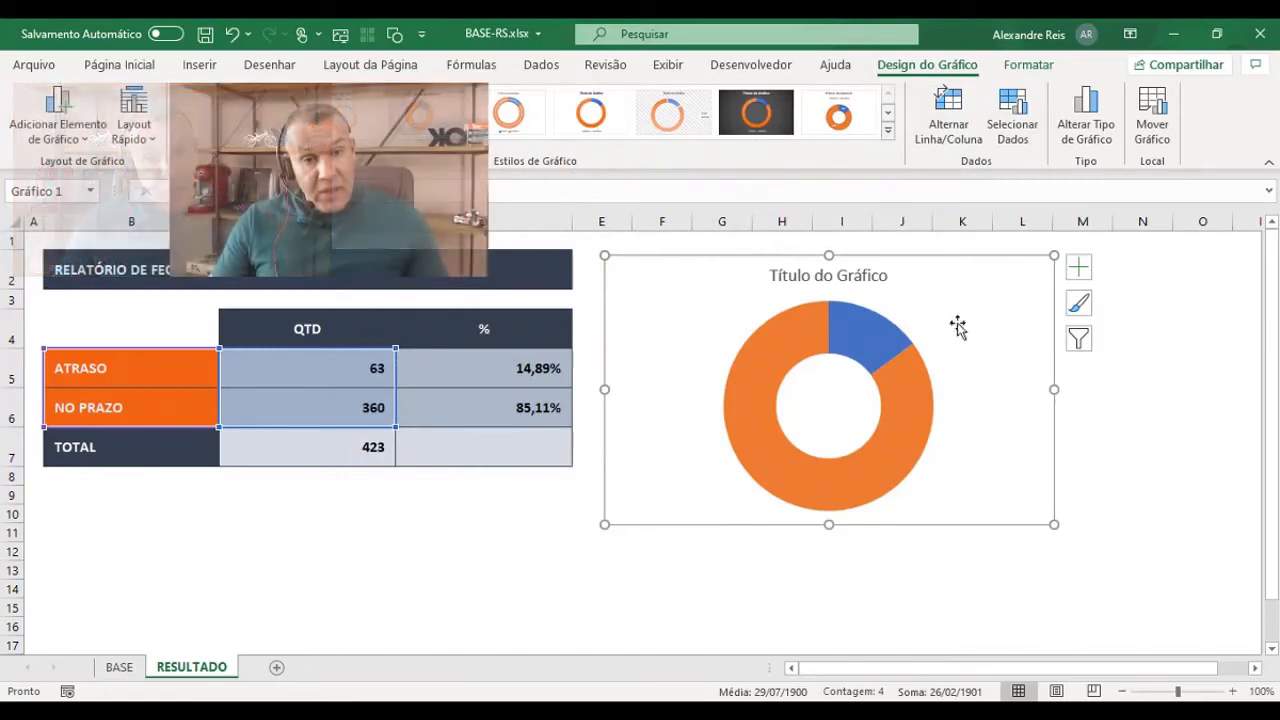
# - Delete the chart title and move the chart up closer to the summary table
pyautogui.click(873, 277)
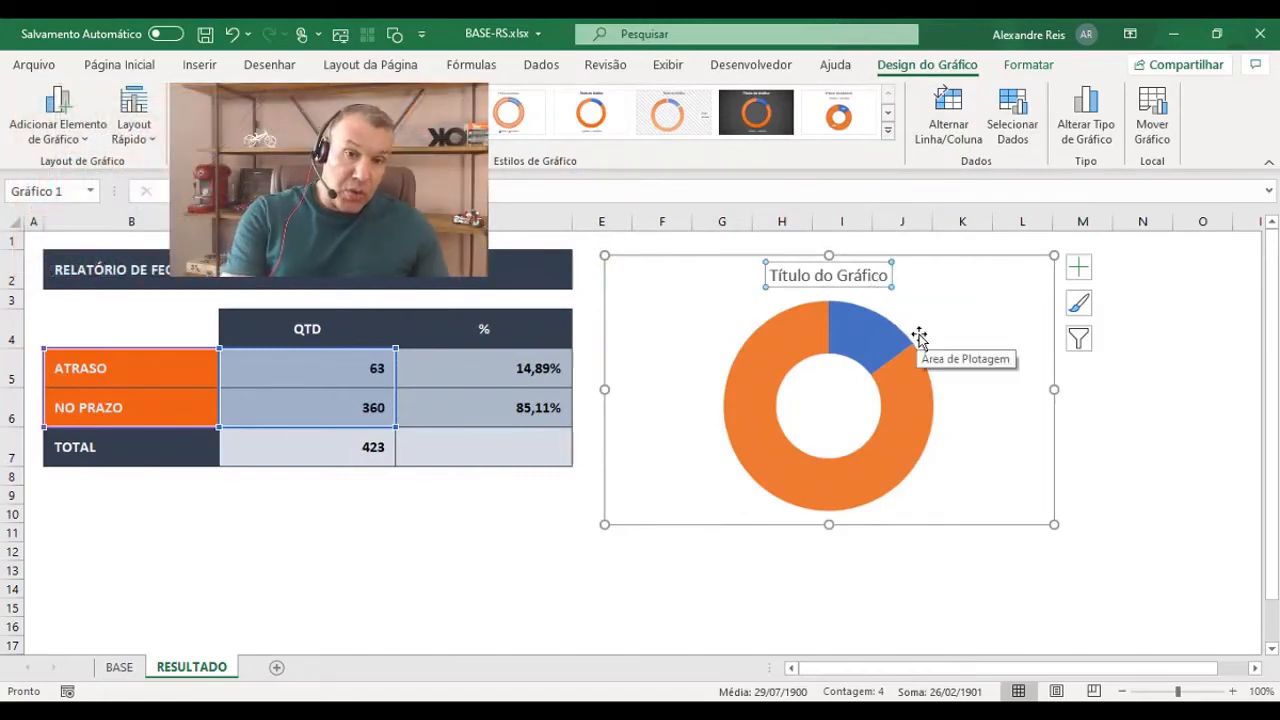
pyautogui.press('Delete')
pyautogui.moveTo(1056, 438); pyautogui.dragTo(1030, 430)
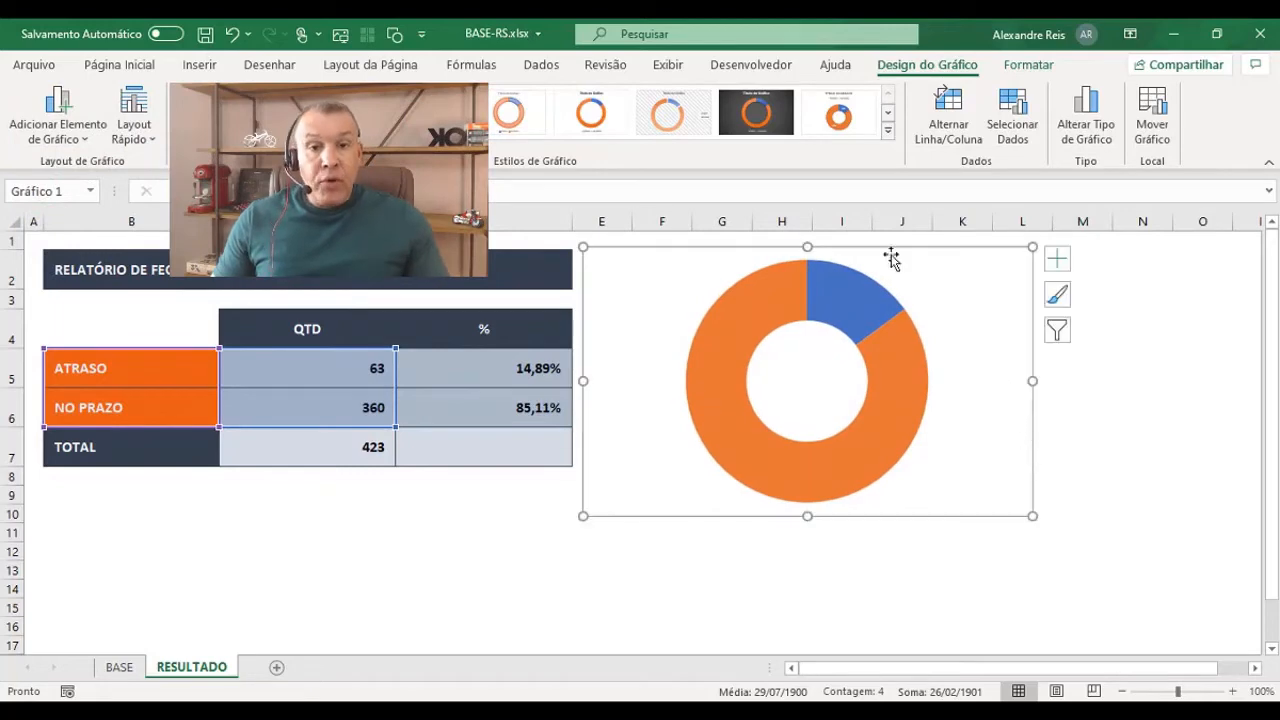
# - Remove the fill and the outline from the chart area
pyautogui.click(1012, 64)
pyautogui.click(585, 91)
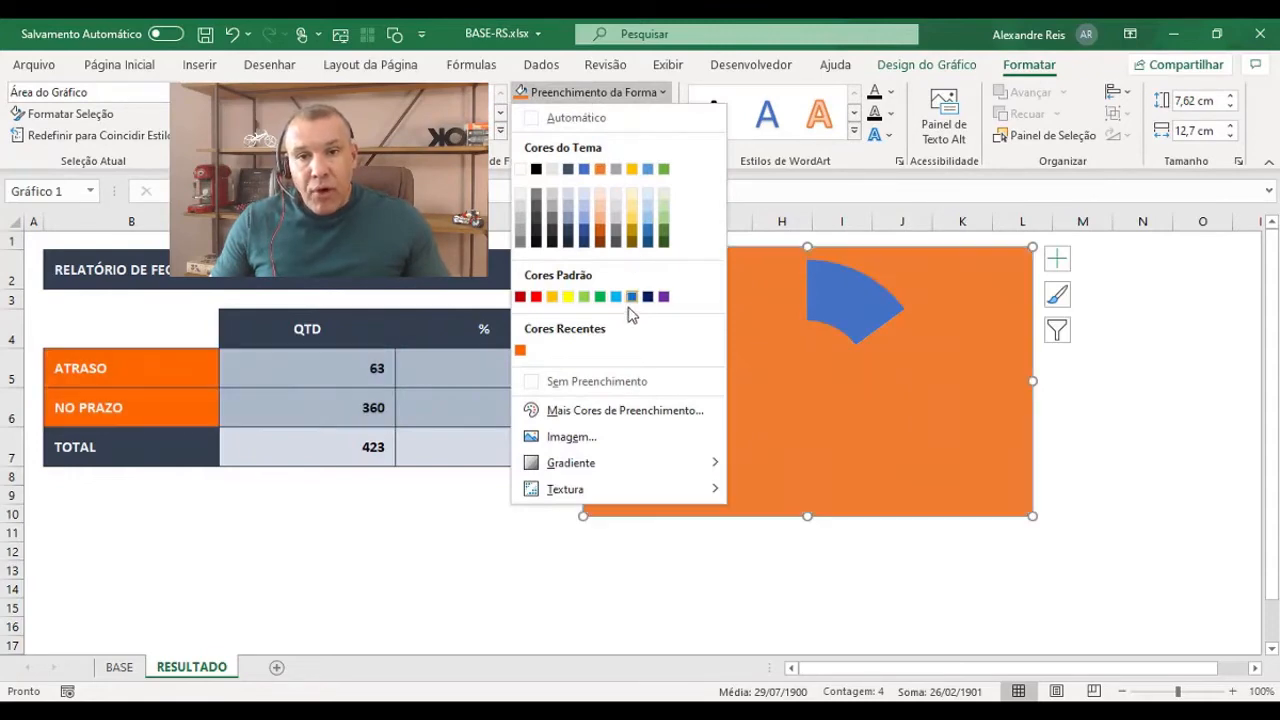
pyautogui.click(600, 382)
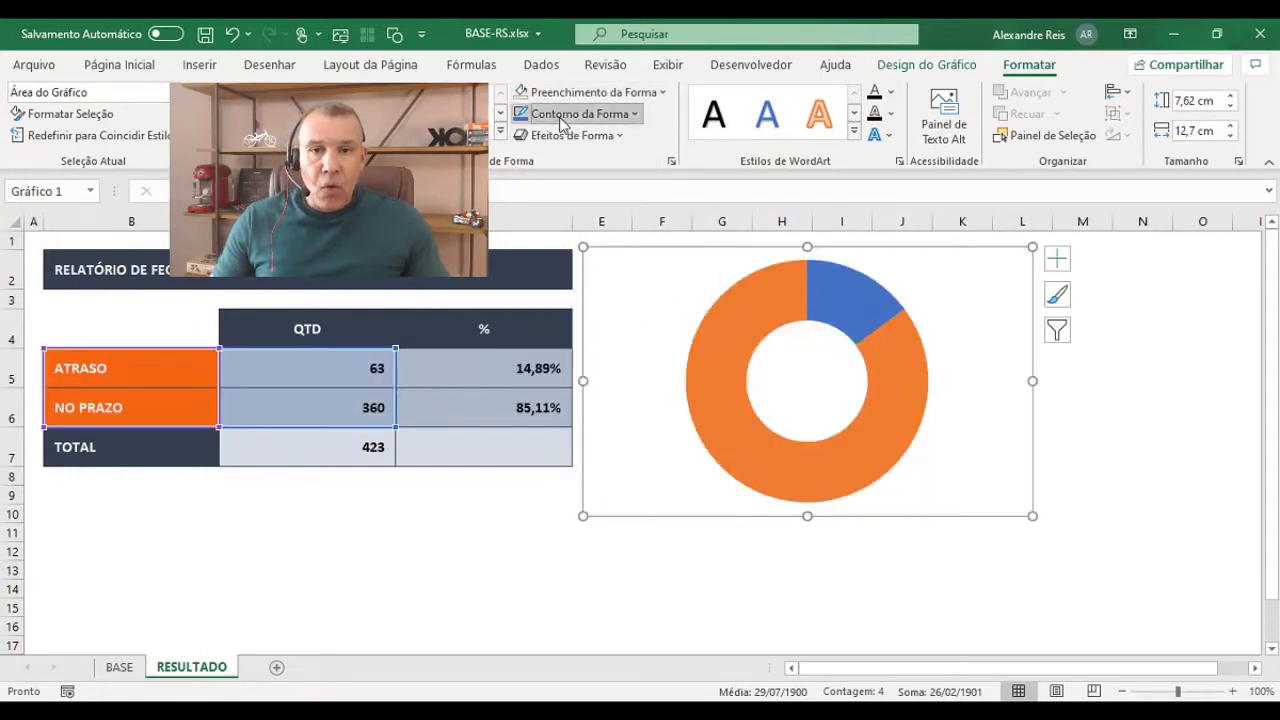
pyautogui.click(575, 113)
pyautogui.click(576, 403)
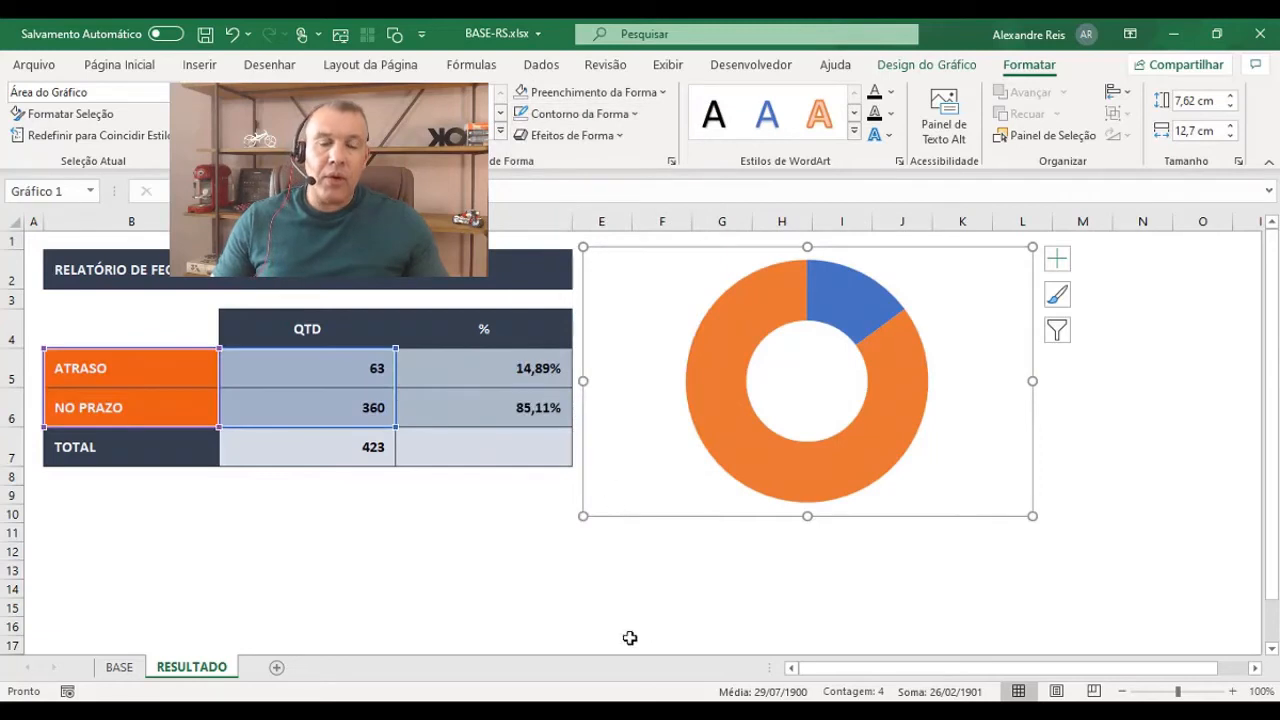
# - Add data labels to the doughnut chart, showing Porcentagem instead of Valor
pyautogui.click(1060, 263)
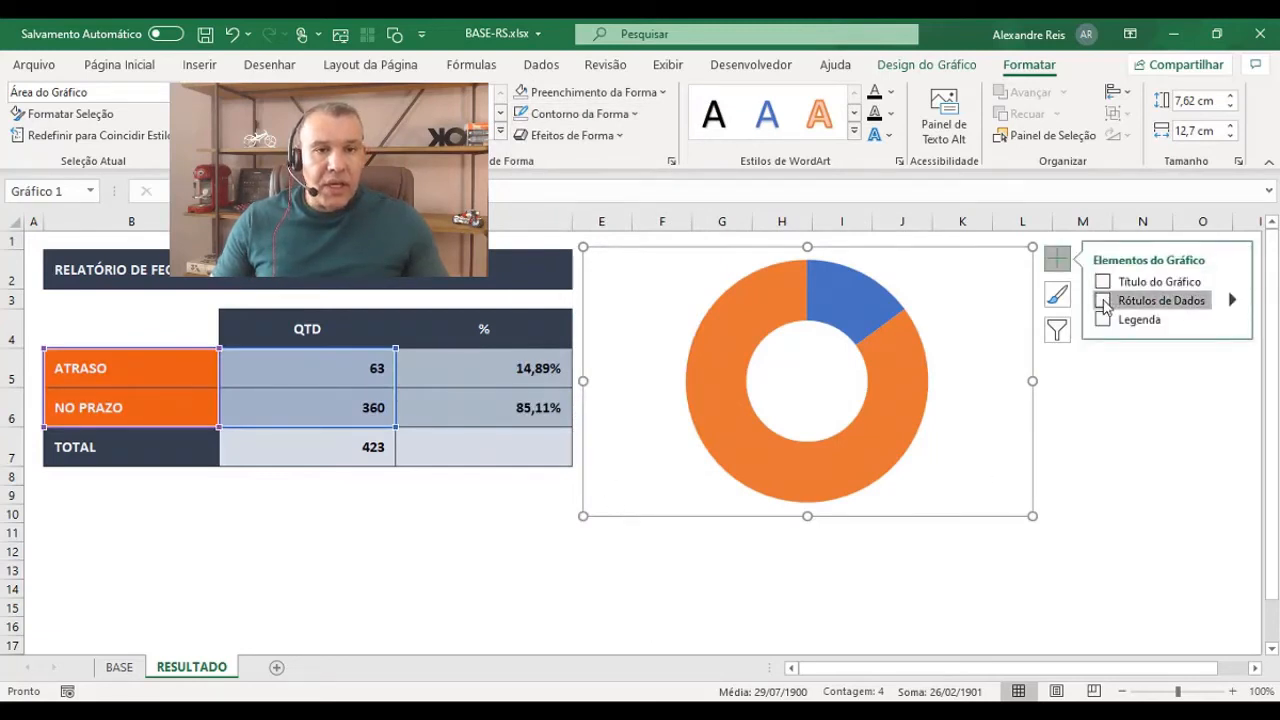
pyautogui.click(1103, 300)
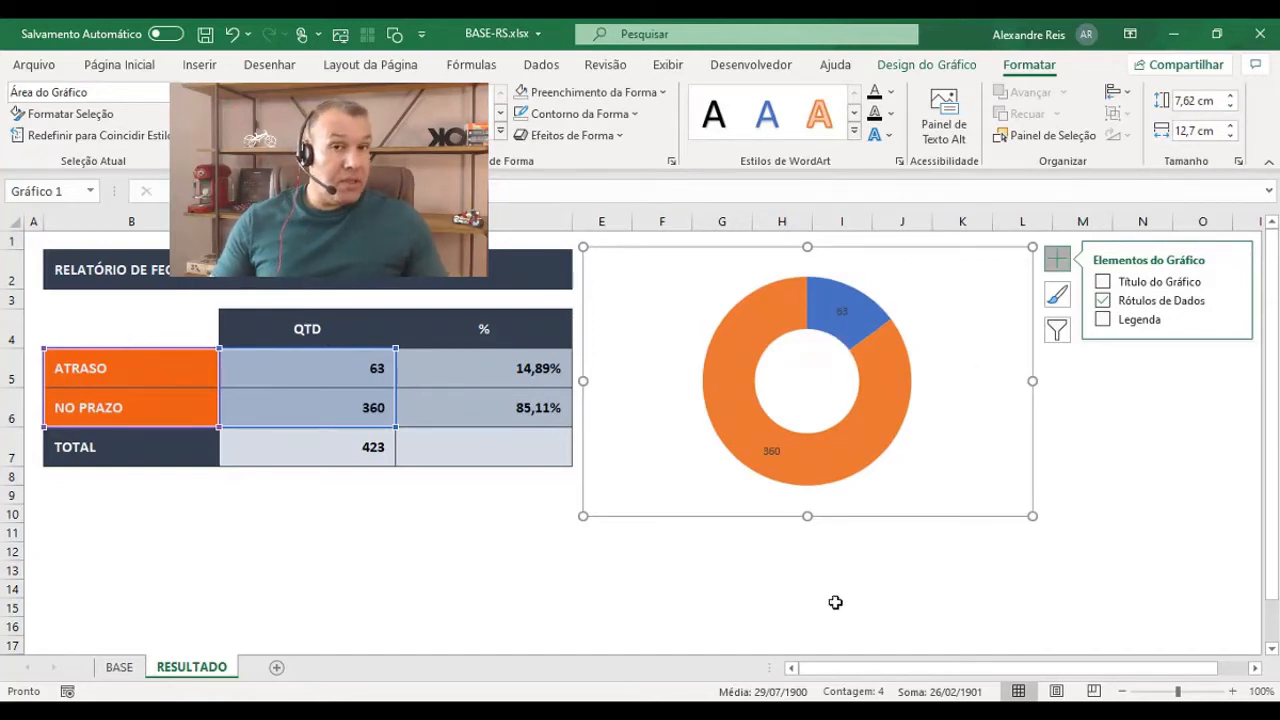
pyautogui.moveTo(843, 436)
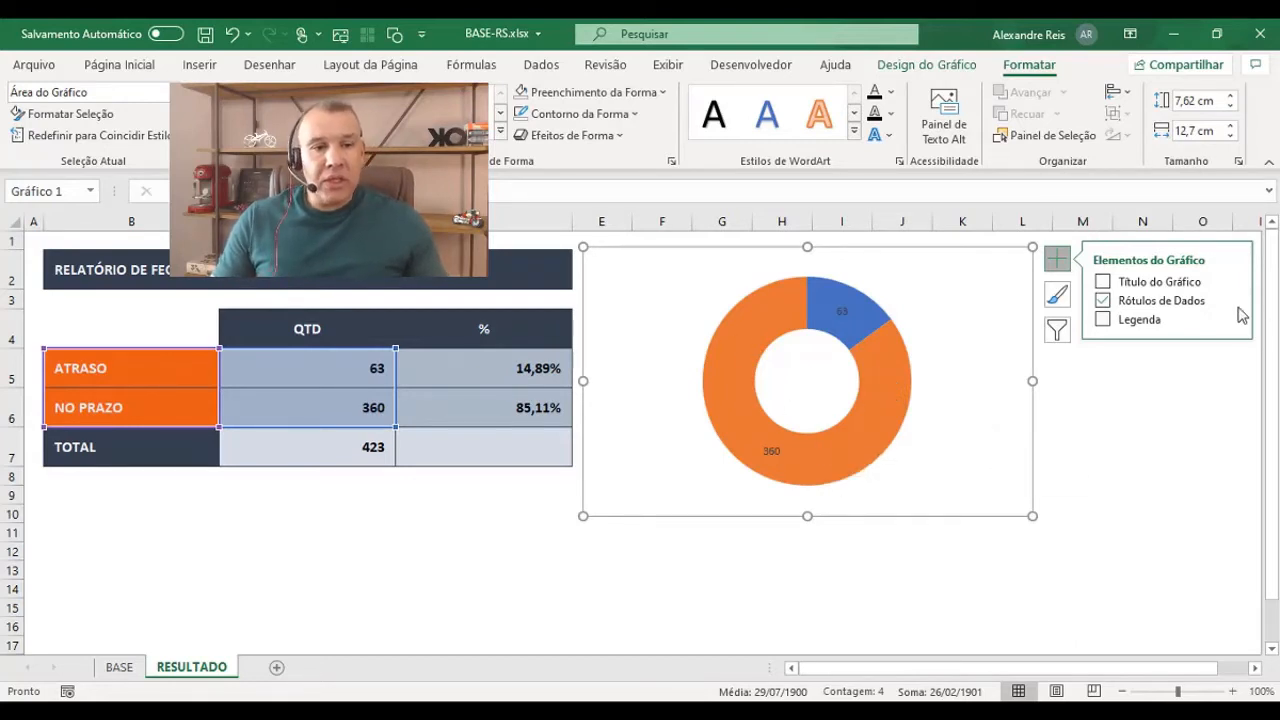
pyautogui.moveTo(1233, 305)
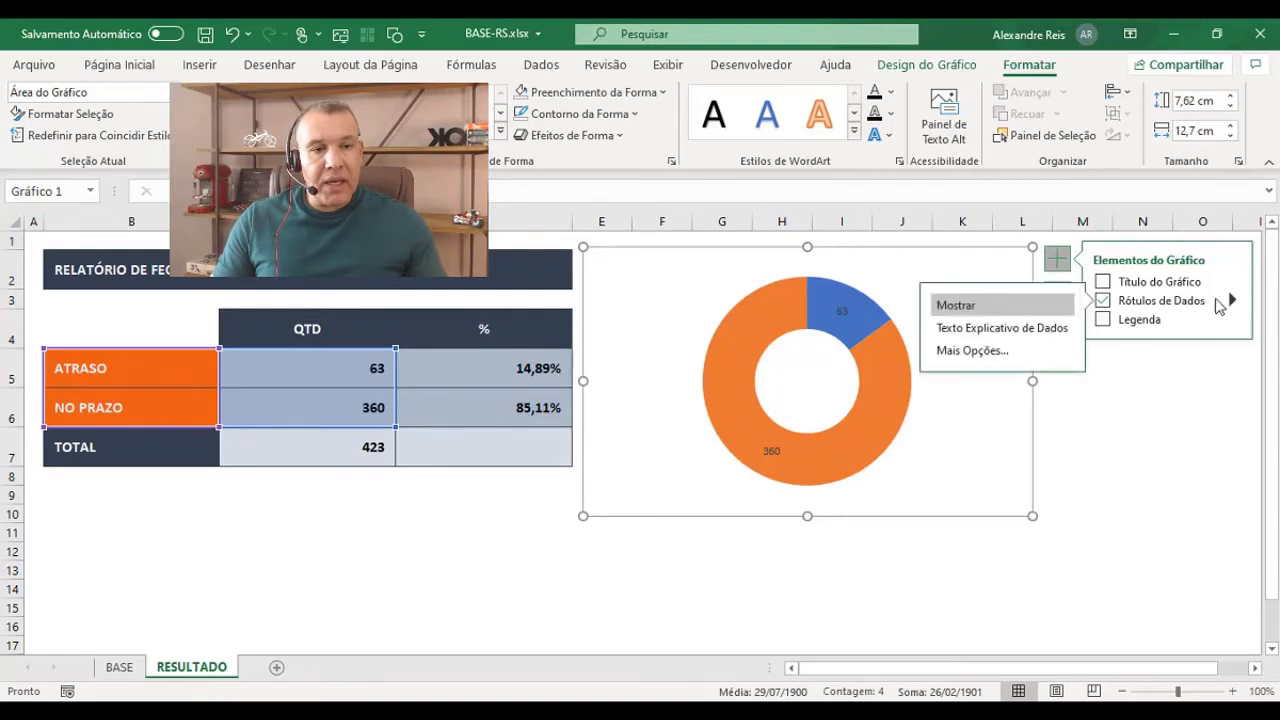
pyautogui.click(980, 352)
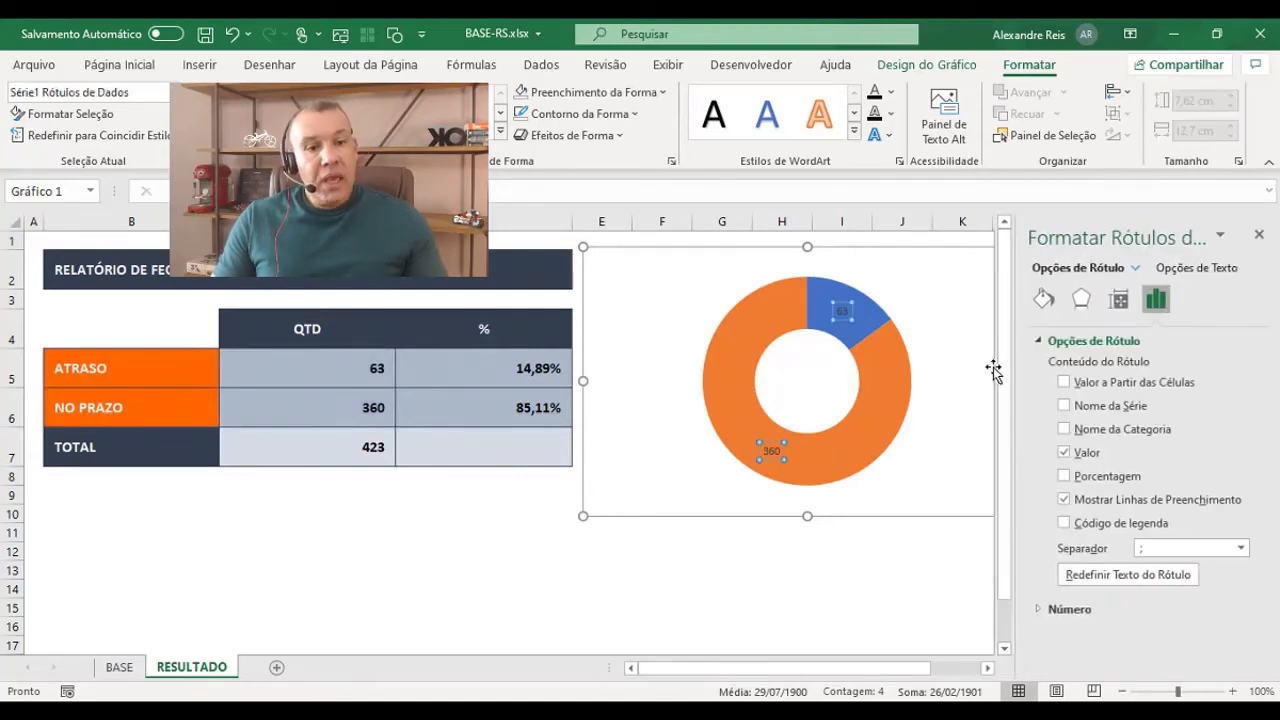
pyautogui.click(1064, 477)
pyautogui.click(1064, 453)
pyautogui.click(1259, 237)
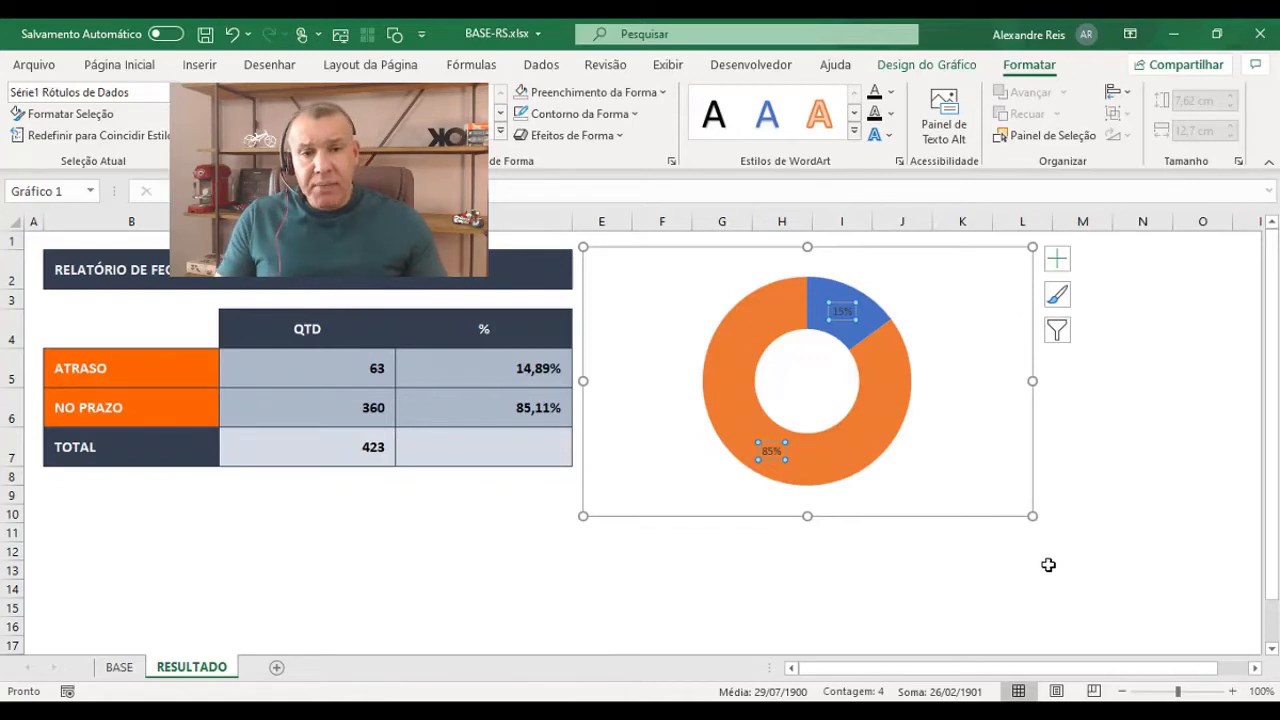
# - Narrow the chart area to about 10 cm wide, keeping its edge next to the table in place
pyautogui.moveTo(1031, 381); pyautogui.dragTo(930, 384)
pyautogui.click(1030, 532)
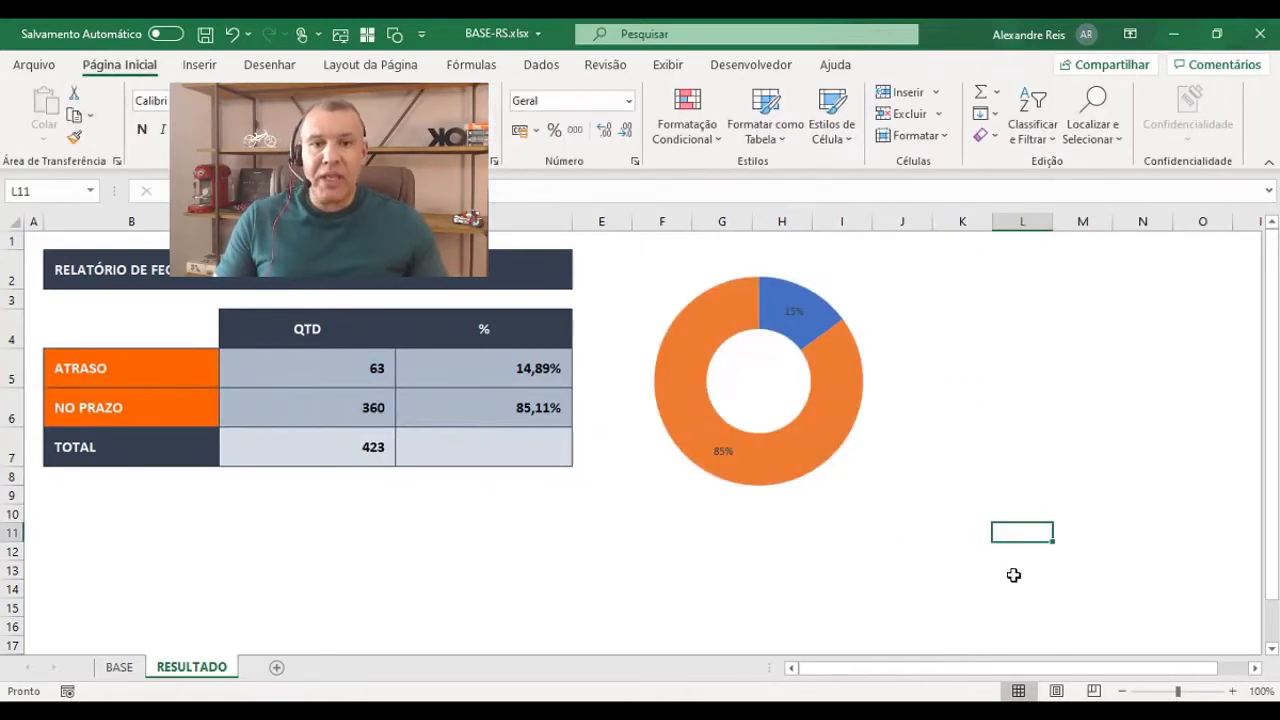
pyautogui.click(880, 409)
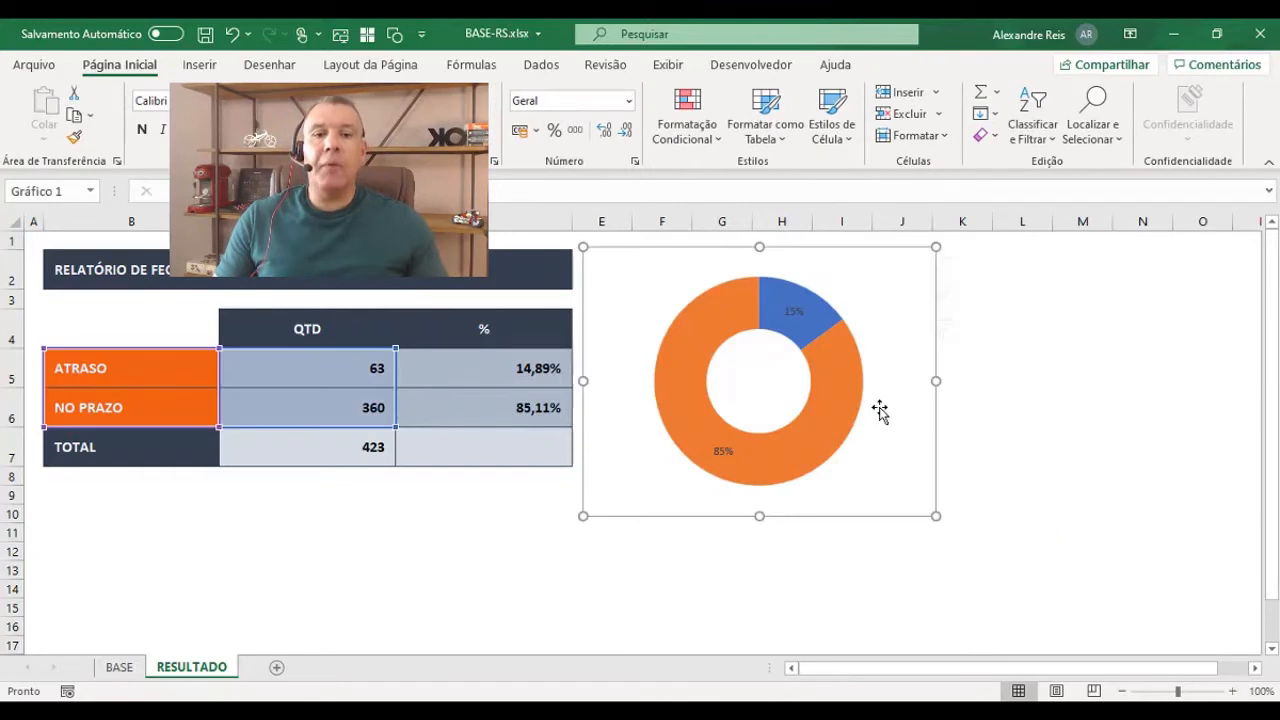
# - Fill the doughnut's NO PRAZO slice with the recently used orange and the ATRASO slice with the darkest blue-gray theme shade
pyautogui.click(687, 341)
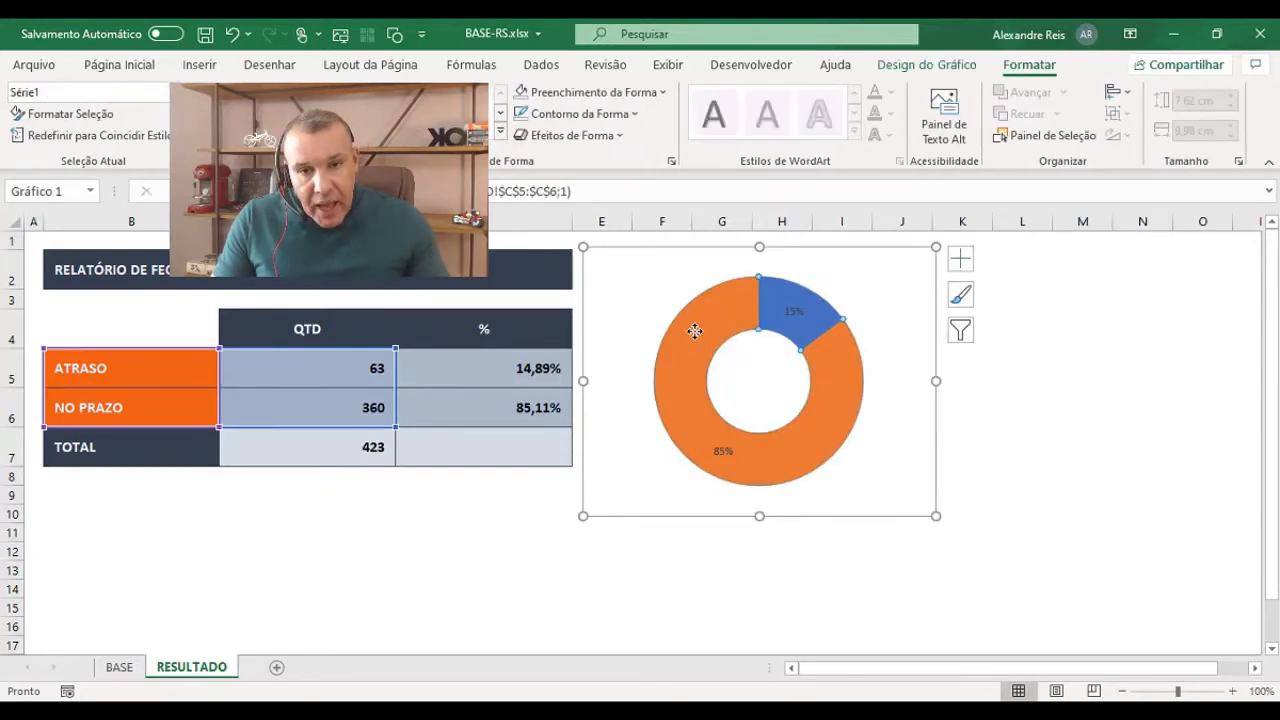
pyautogui.click(695, 333)
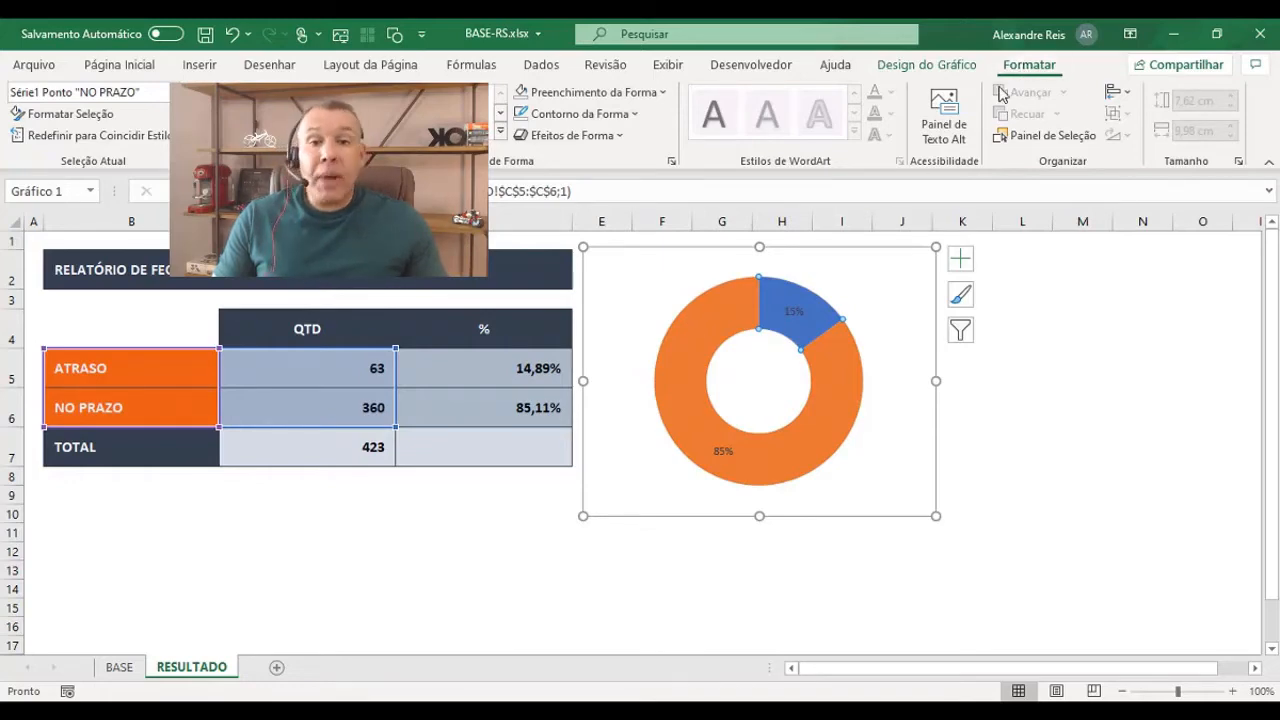
pyautogui.click(592, 92)
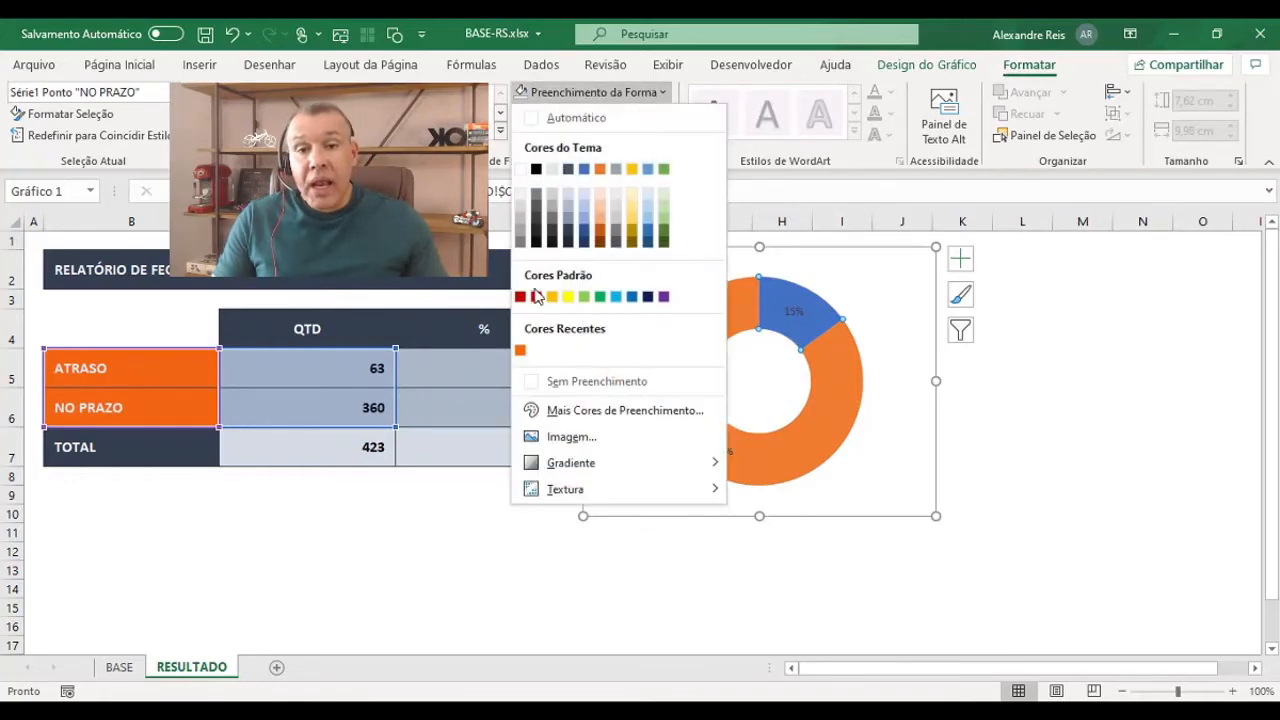
pyautogui.click(520, 353)
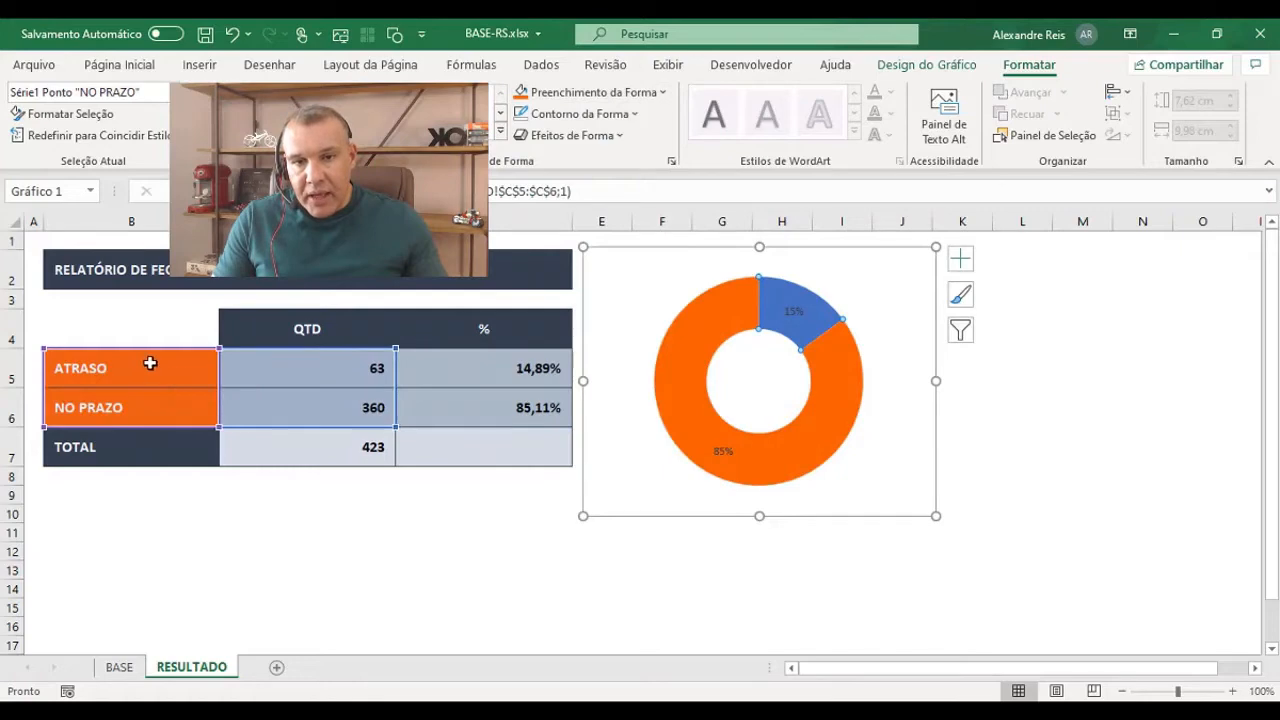
pyautogui.click(776, 292)
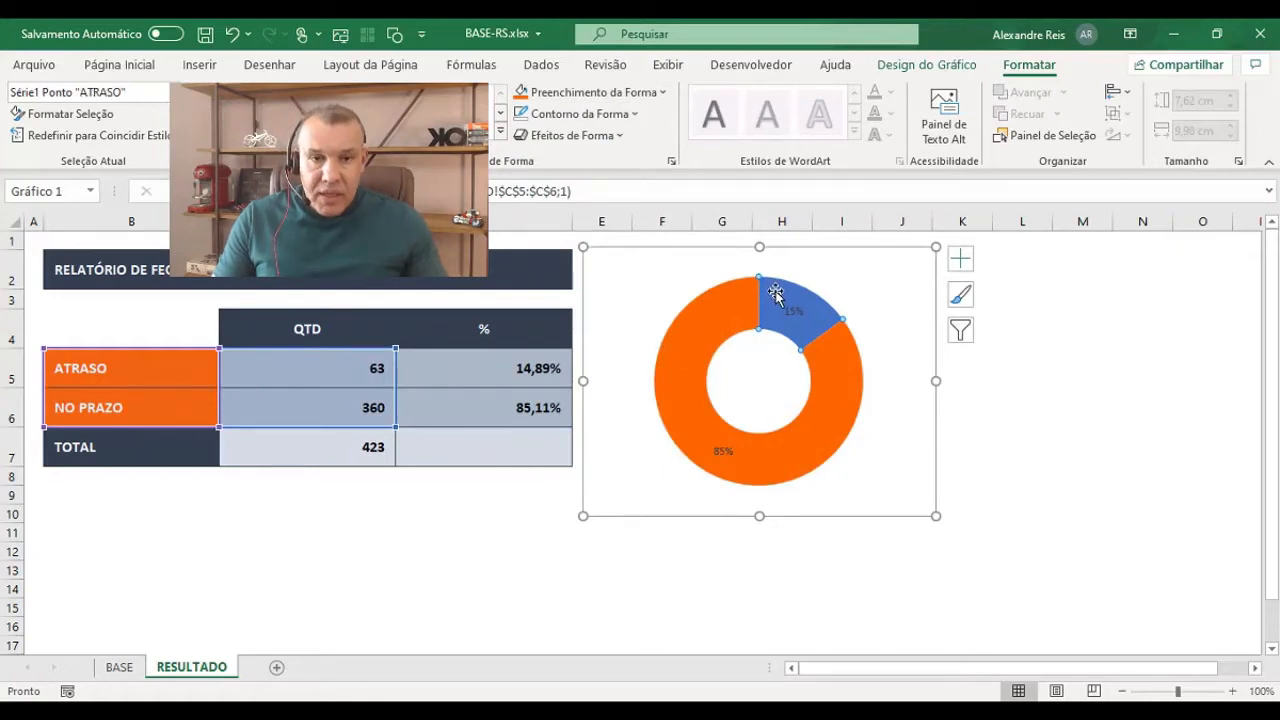
pyautogui.click(590, 92)
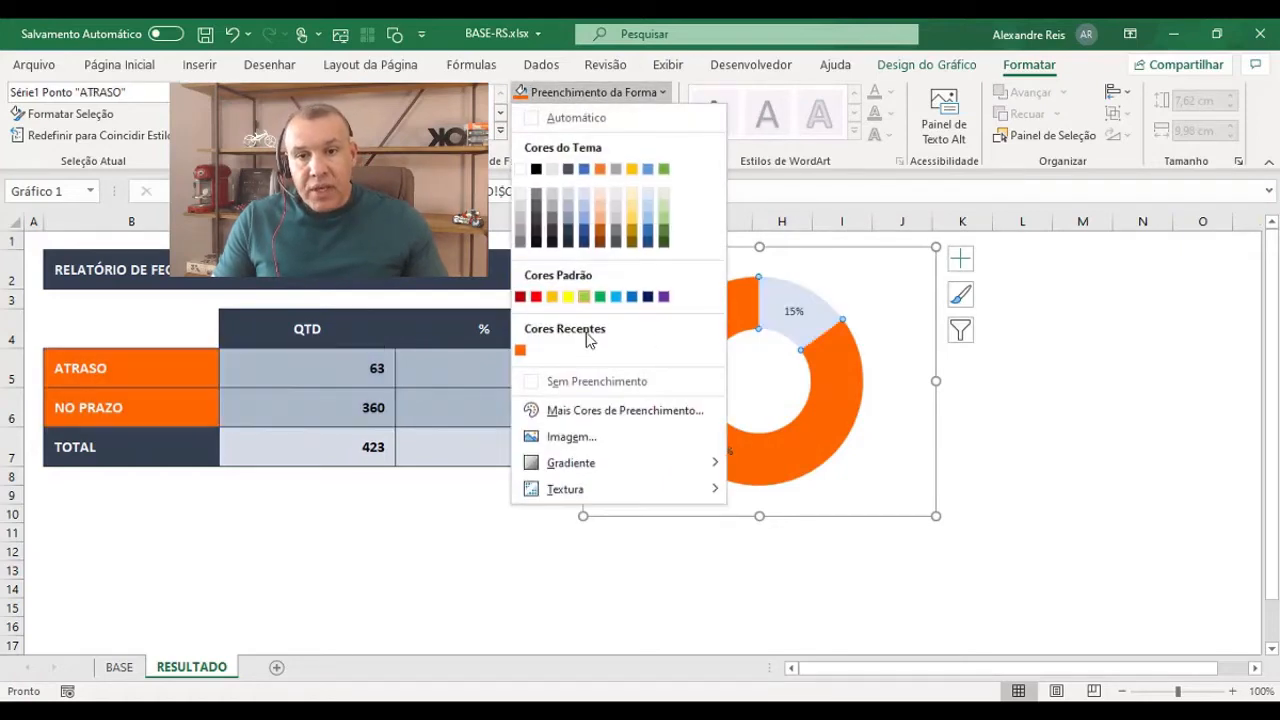
pyautogui.click(567, 237)
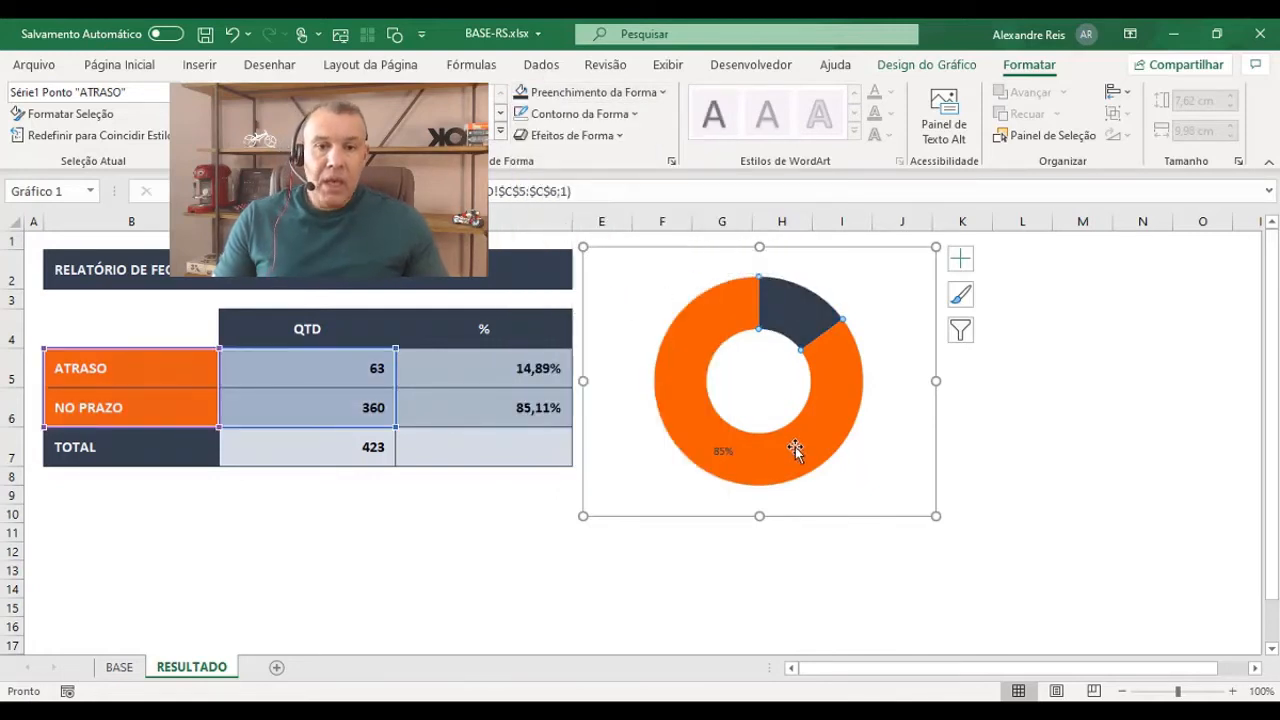
# - Format the doughnut chart's data labels as white, bold text at size 10,5
pyautogui.click(721, 451)
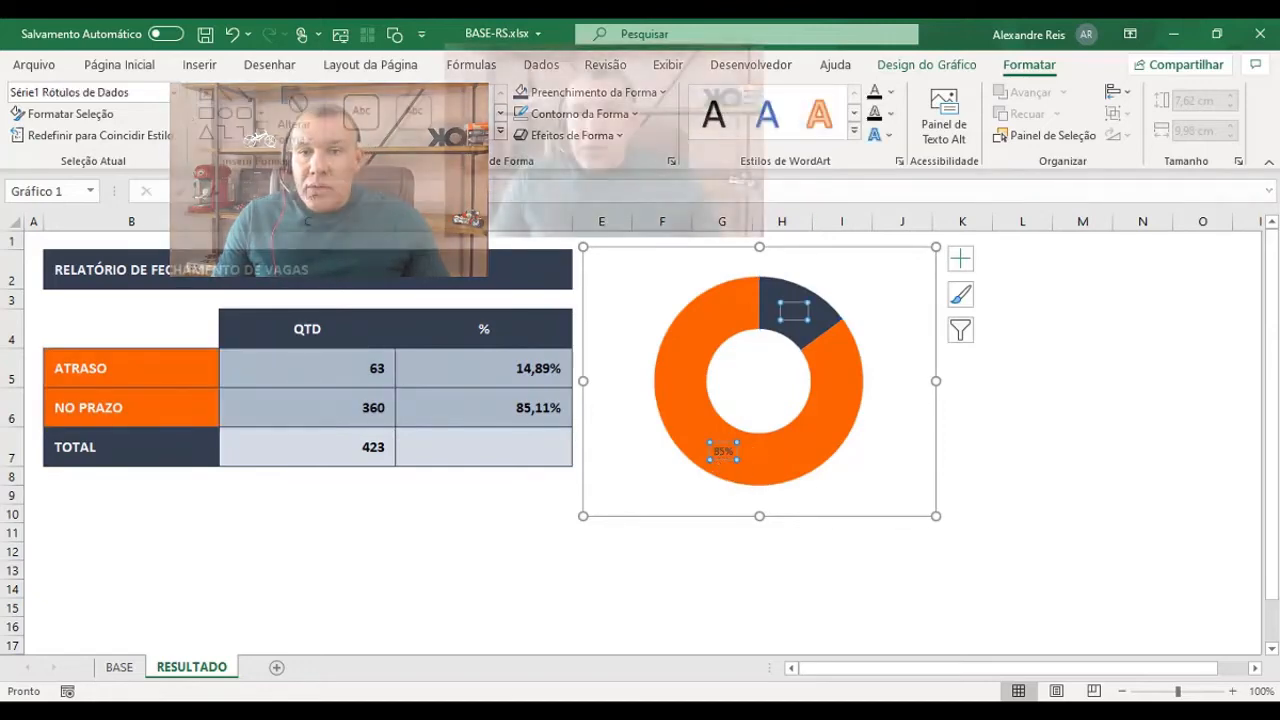
pyautogui.click(119, 64)
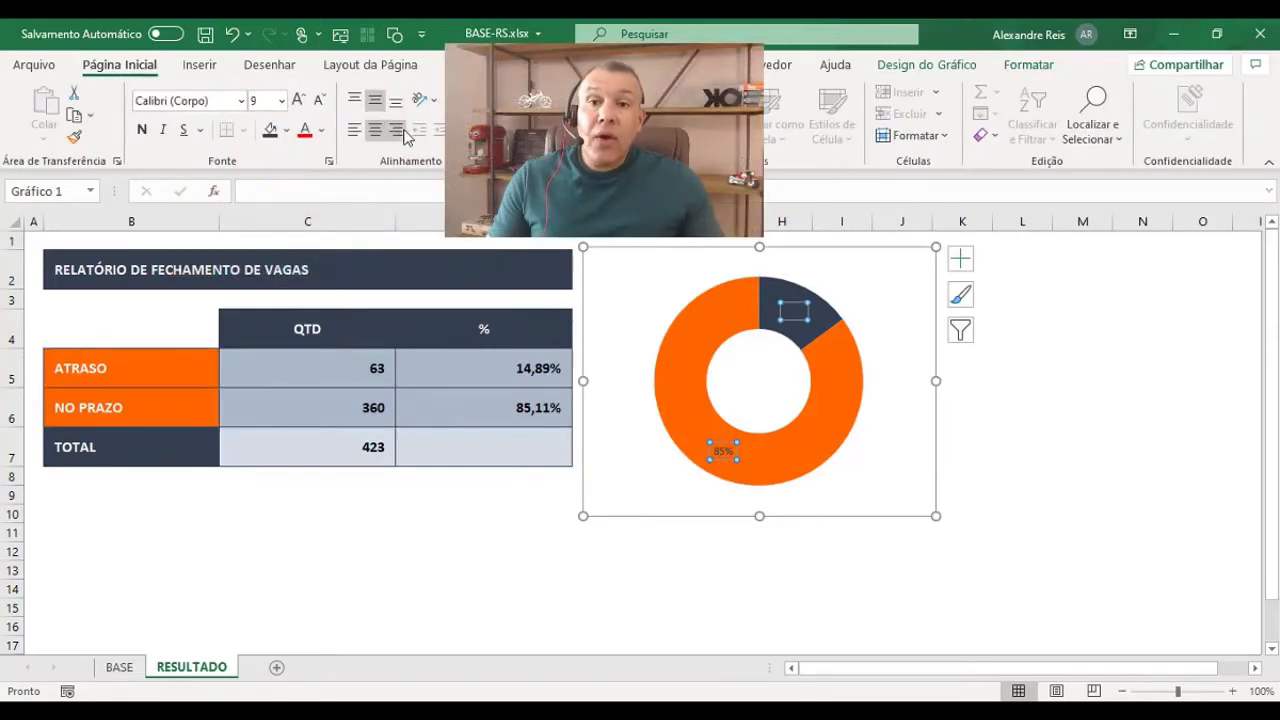
pyautogui.click(324, 131)
pyautogui.click(313, 209)
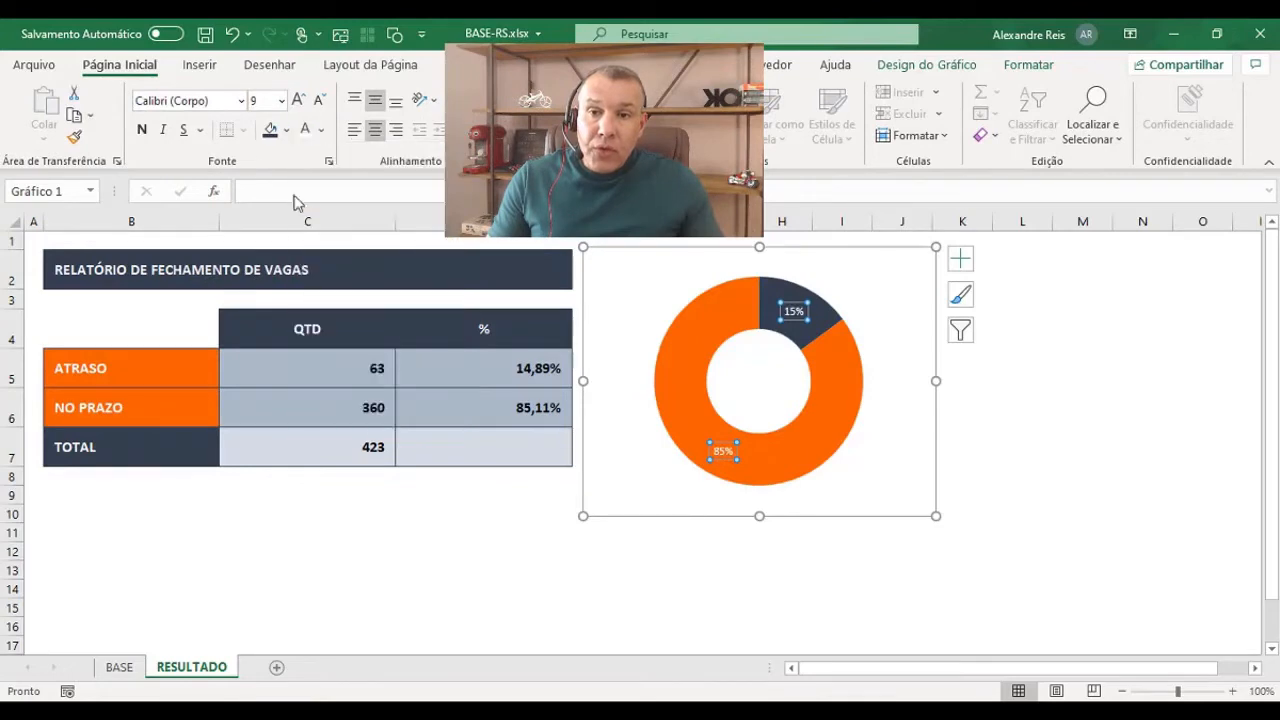
pyautogui.click(143, 129)
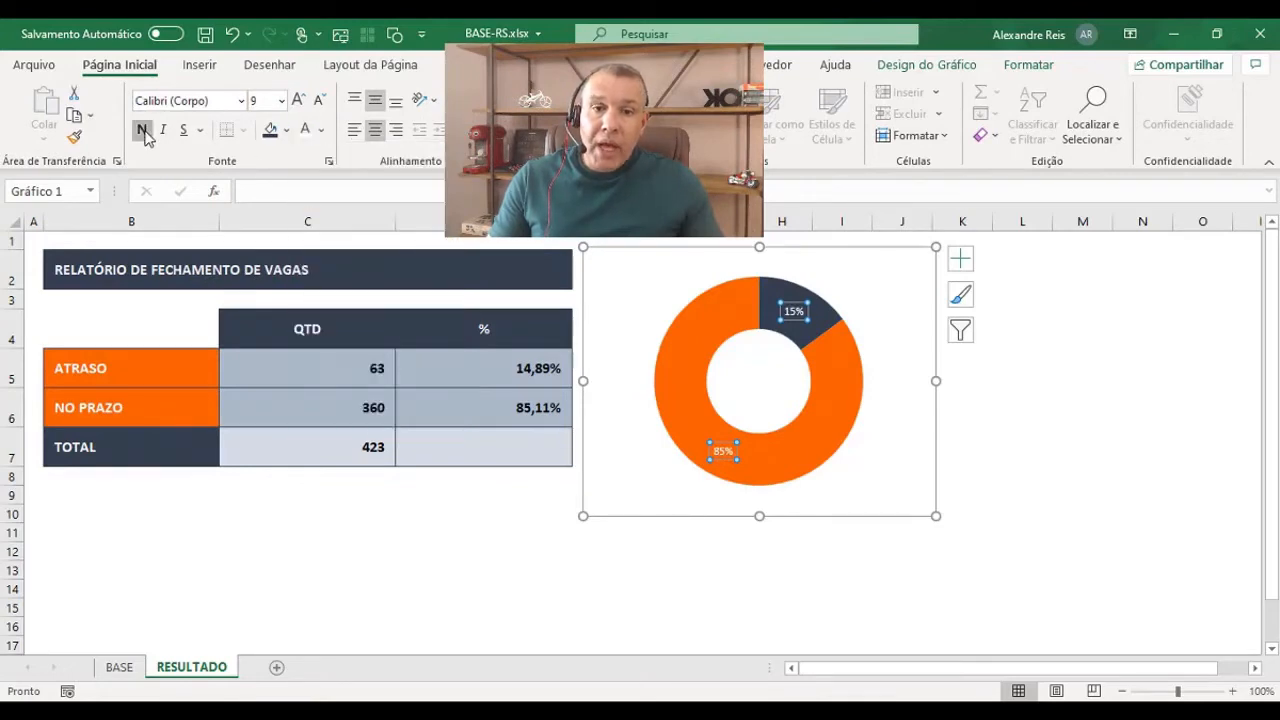
pyautogui.click(298, 101)
pyautogui.click(298, 101)
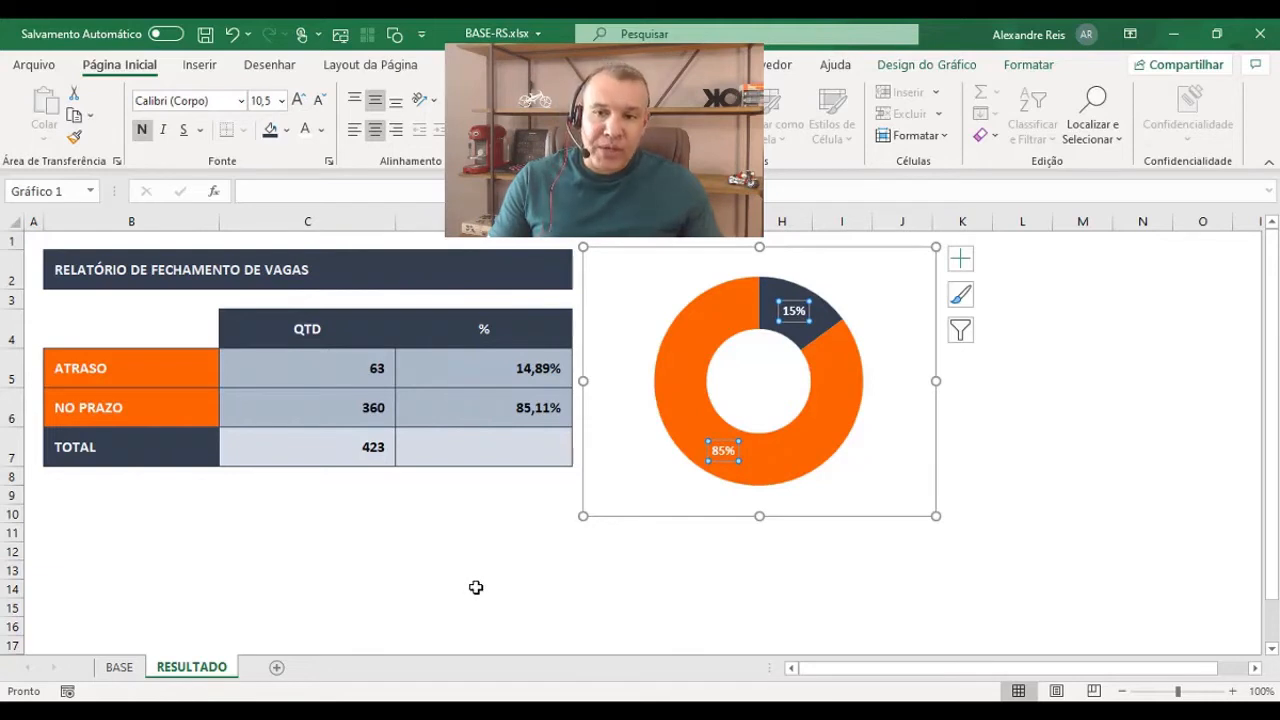
# - Add a legend to the doughnut chart, move it to the chart area's upper-right corner and make its text bold
pyautogui.click(960, 261)
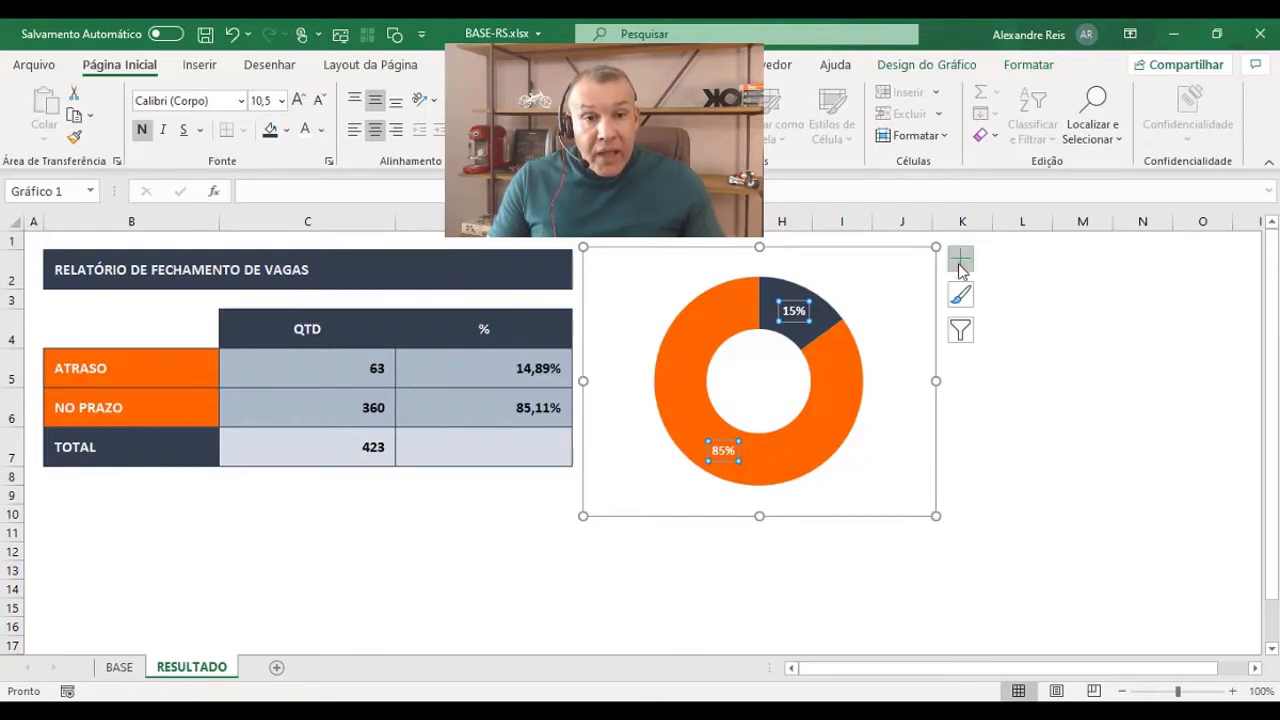
pyautogui.click(1006, 320)
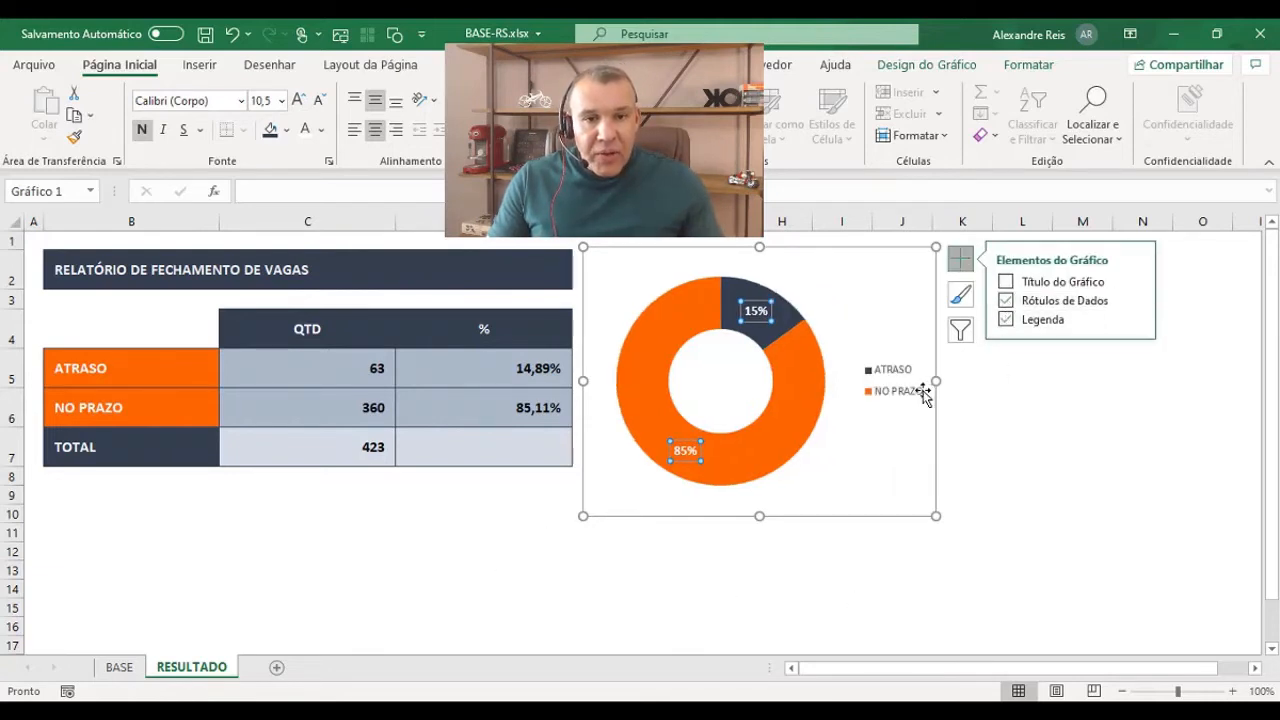
pyautogui.click(894, 400)
pyautogui.moveTo(882, 394); pyautogui.dragTo(878, 292)
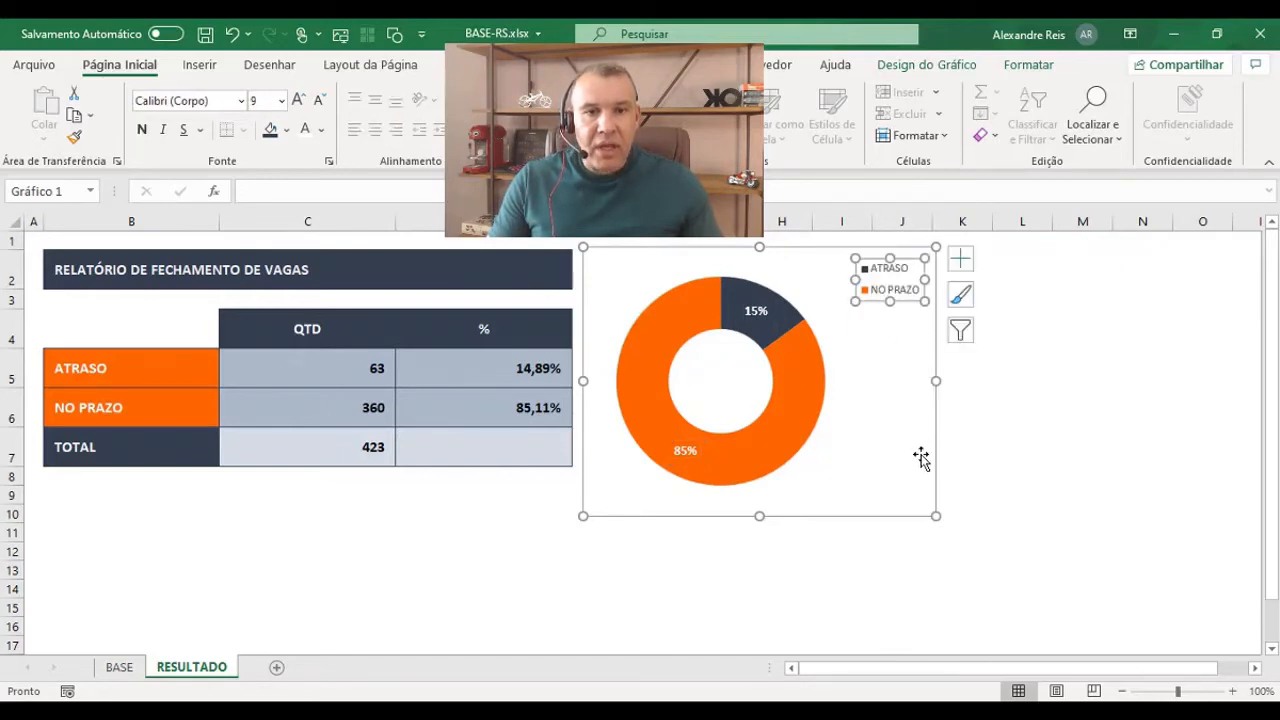
pyautogui.click(142, 130)
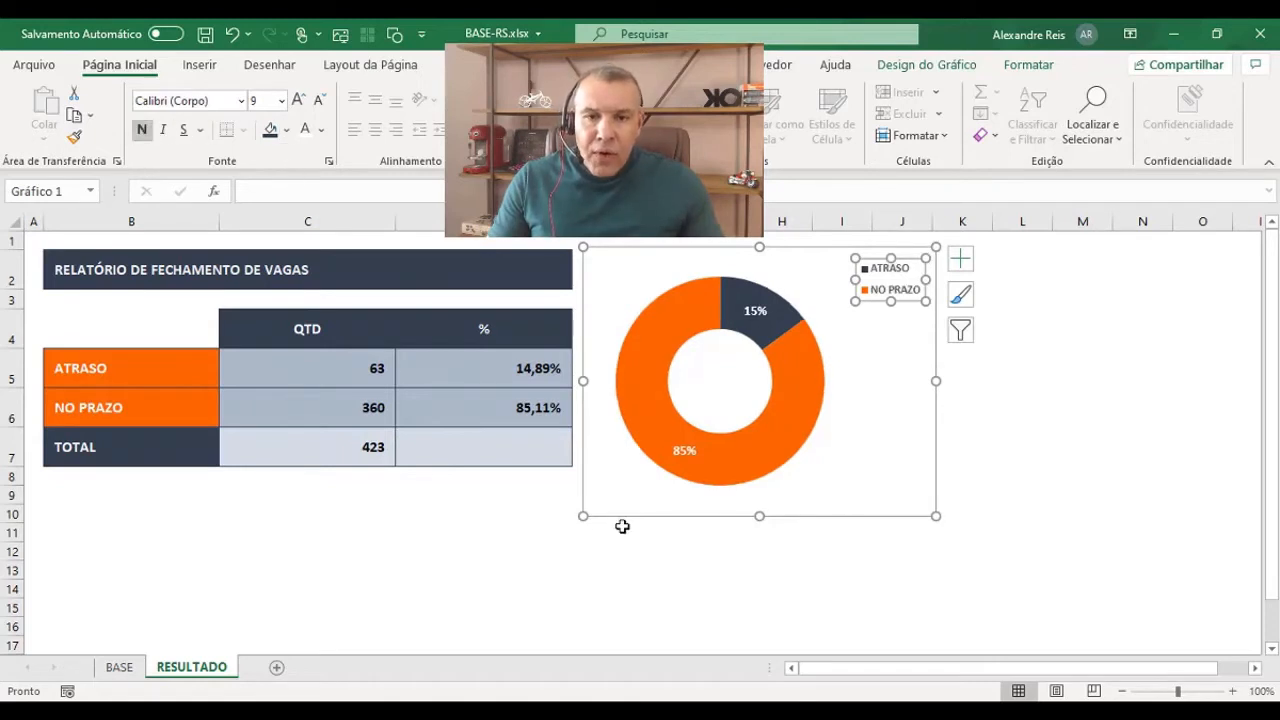
pyautogui.click(521, 540)
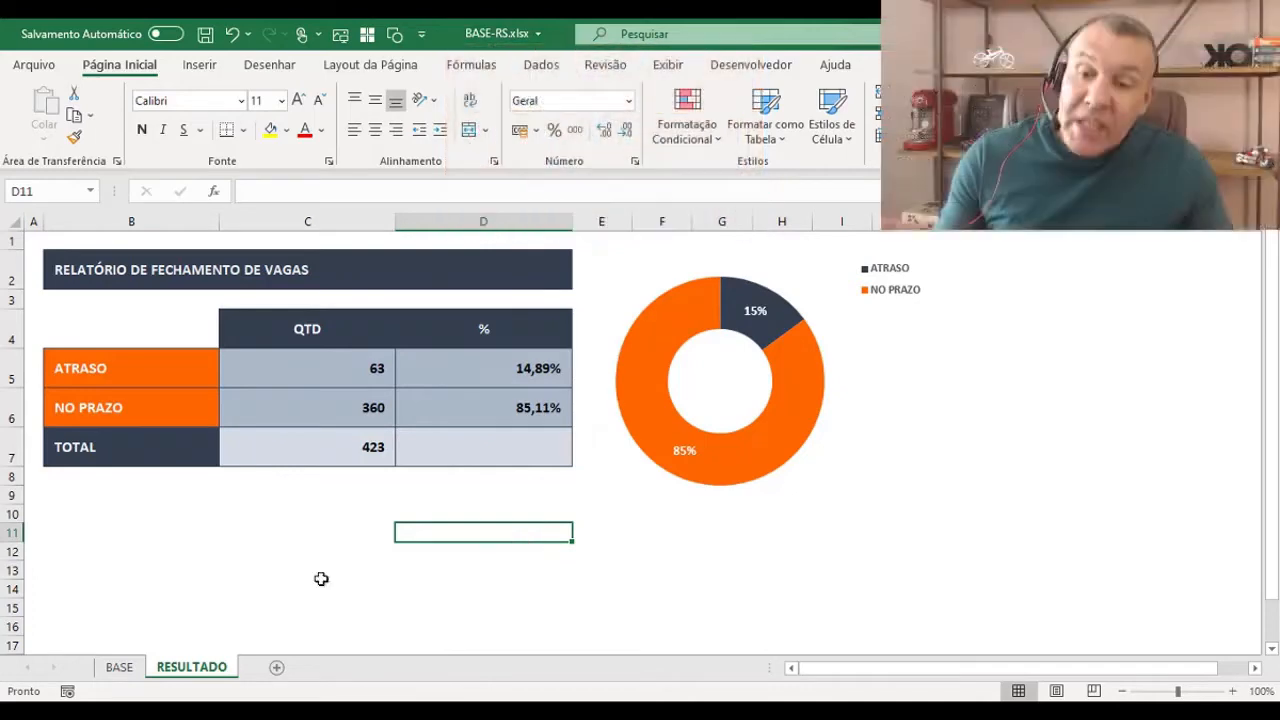
# - Review the closing days and ATRASO / NO PRAZO classification on BASE, along with the percentages and doughnut chart on RESULTADO
pyautogui.click(119, 667)
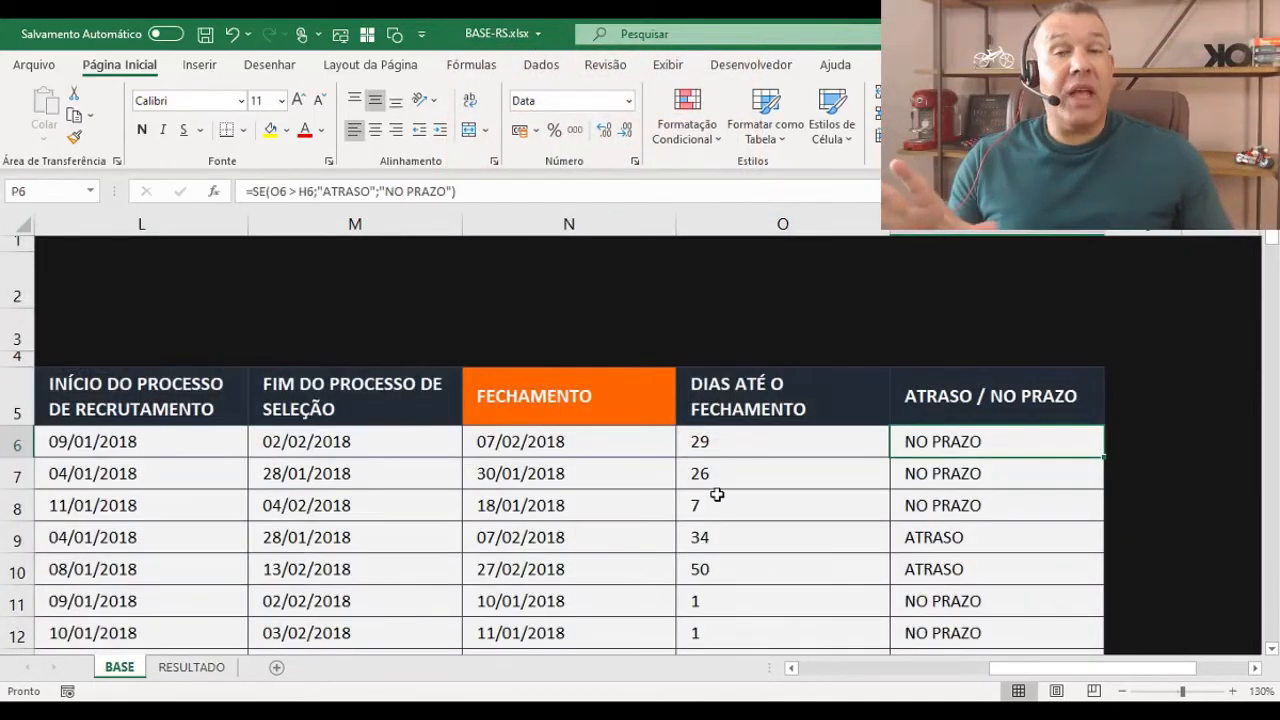
pyautogui.moveTo(752, 445); pyautogui.dragTo(770, 580)
pyautogui.moveTo(959, 455); pyautogui.dragTo(980, 560)
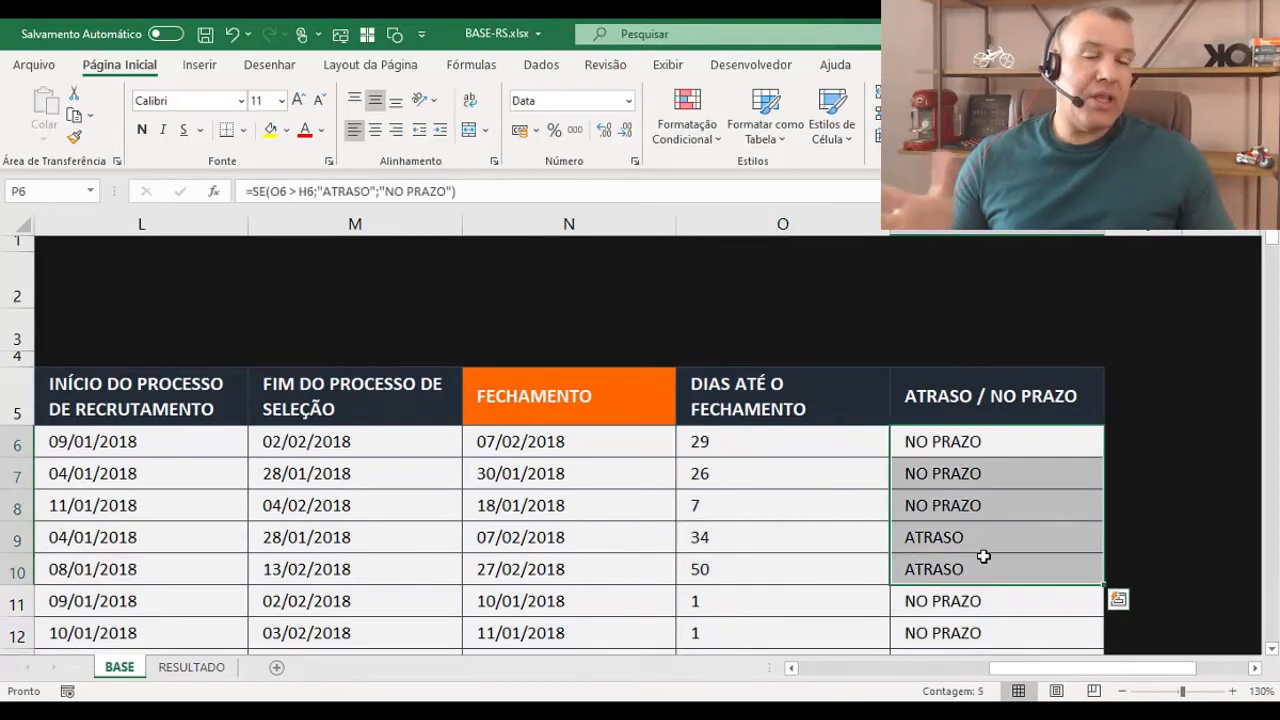
pyautogui.click(985, 472)
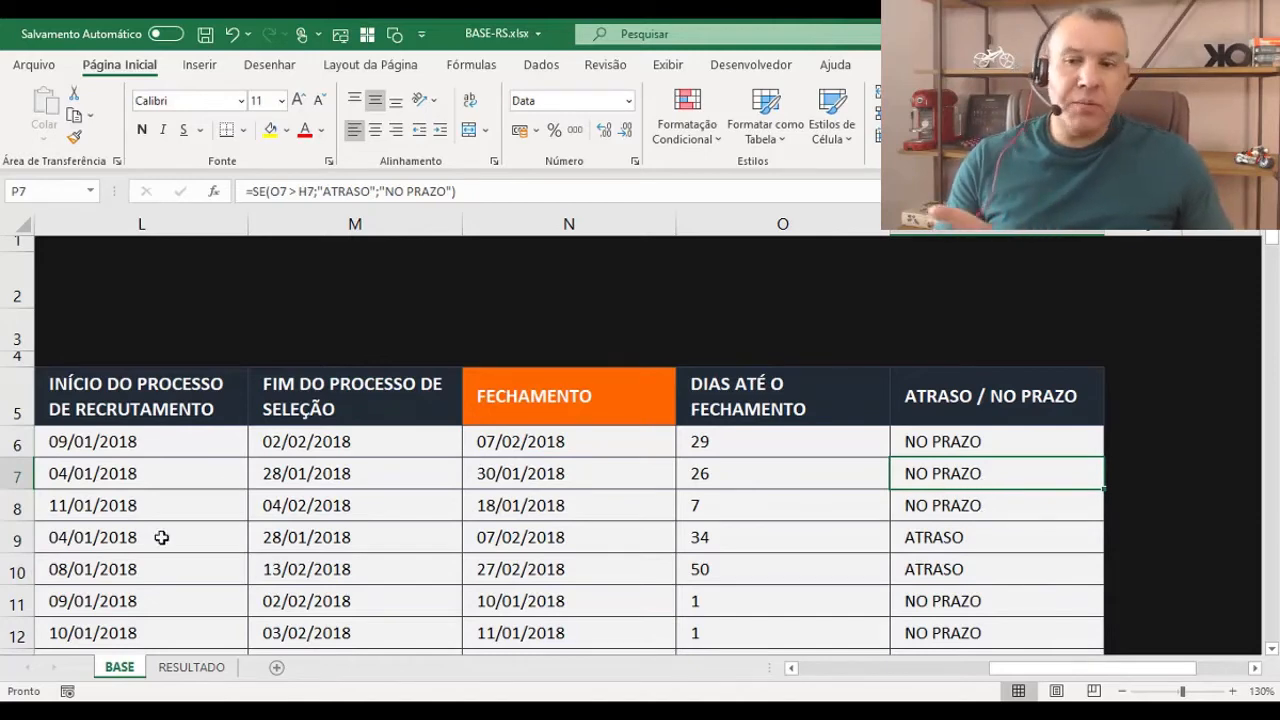
pyautogui.click(215, 668)
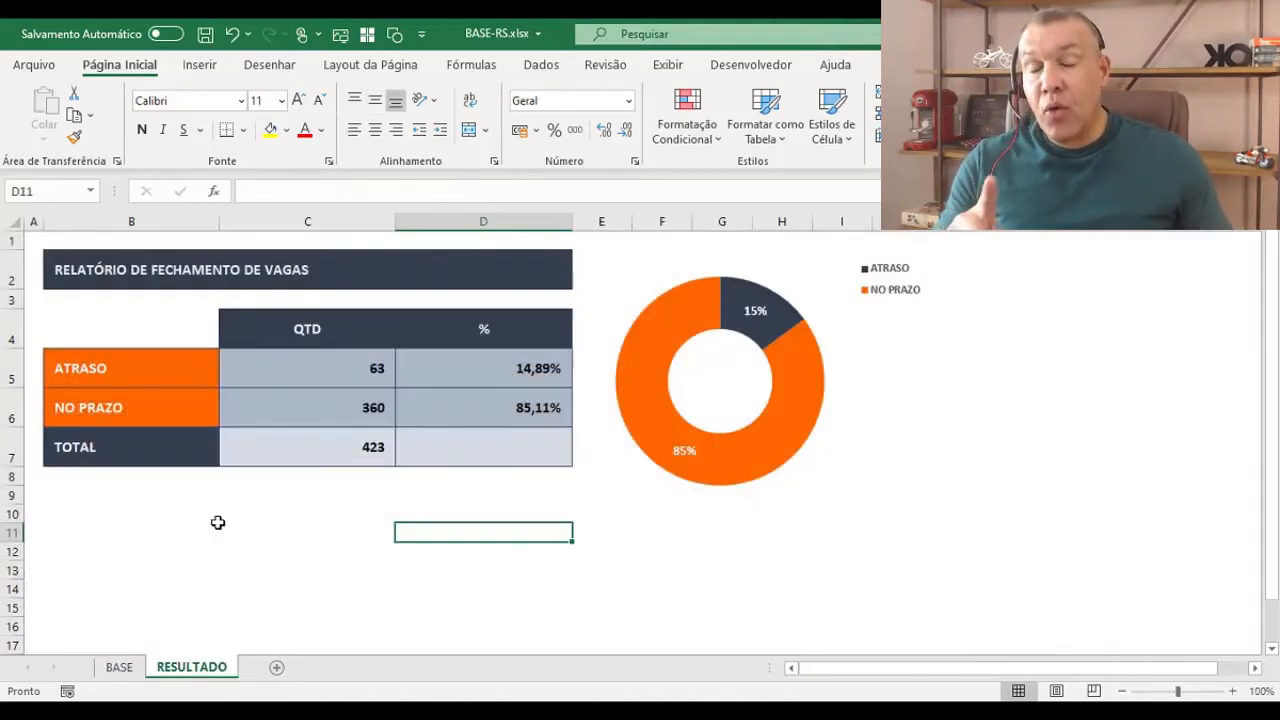
pyautogui.click(537, 368)
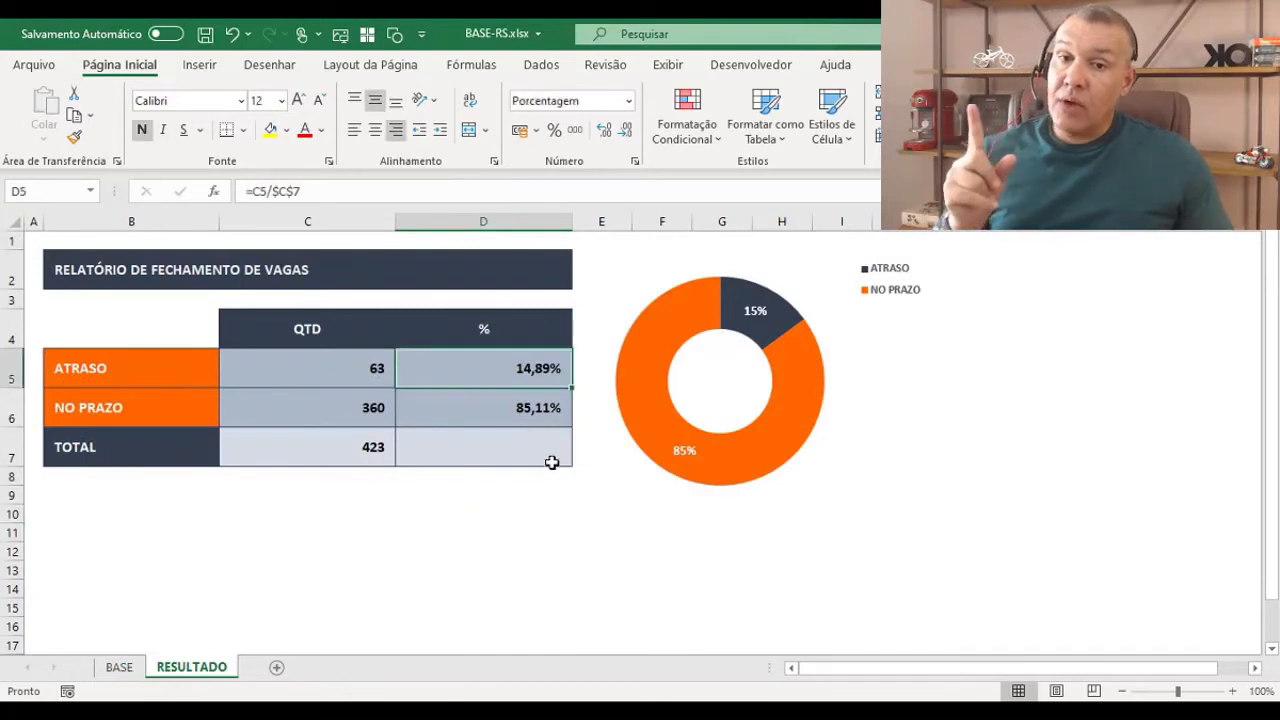
pyautogui.click(521, 400)
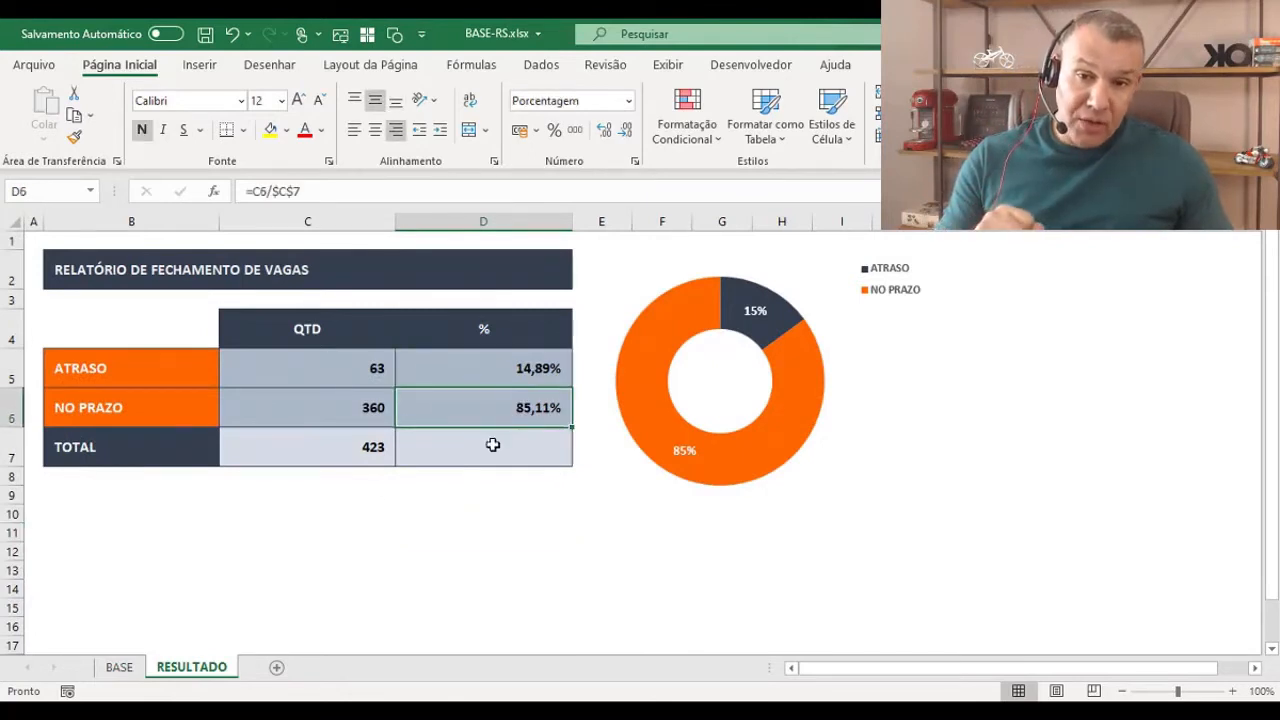
pyautogui.click(475, 373)
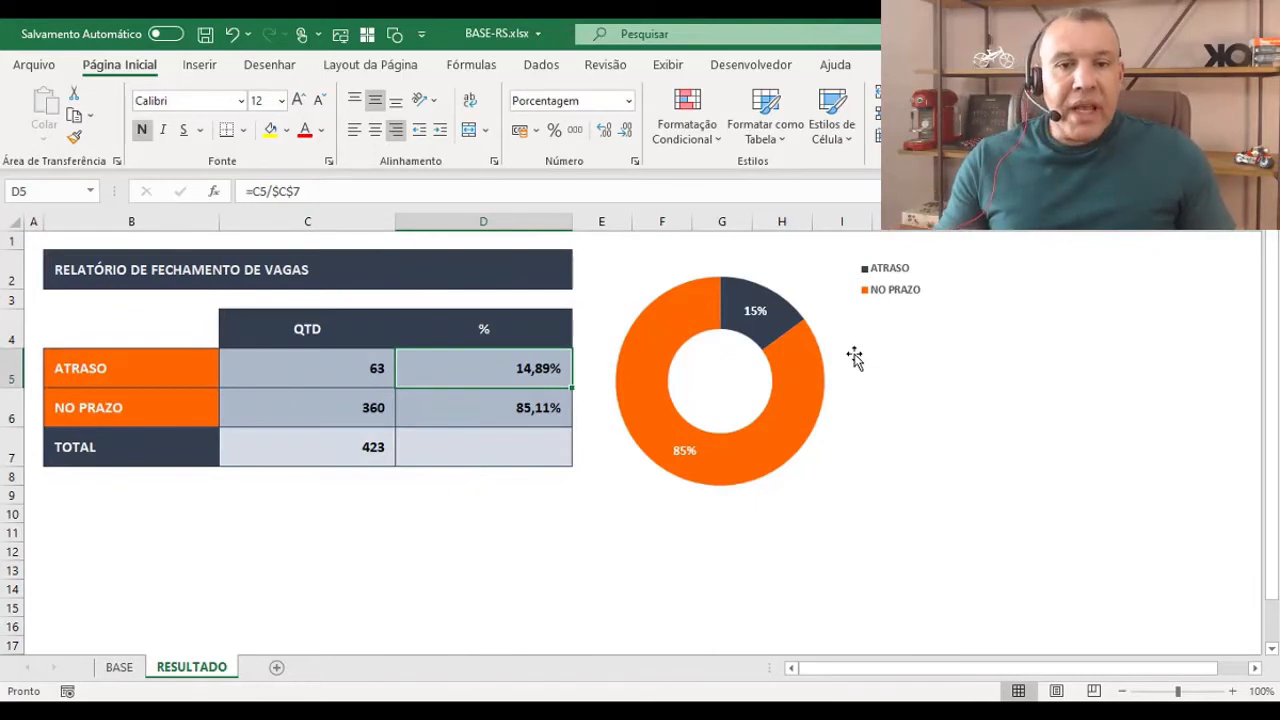
pyautogui.click(933, 390)
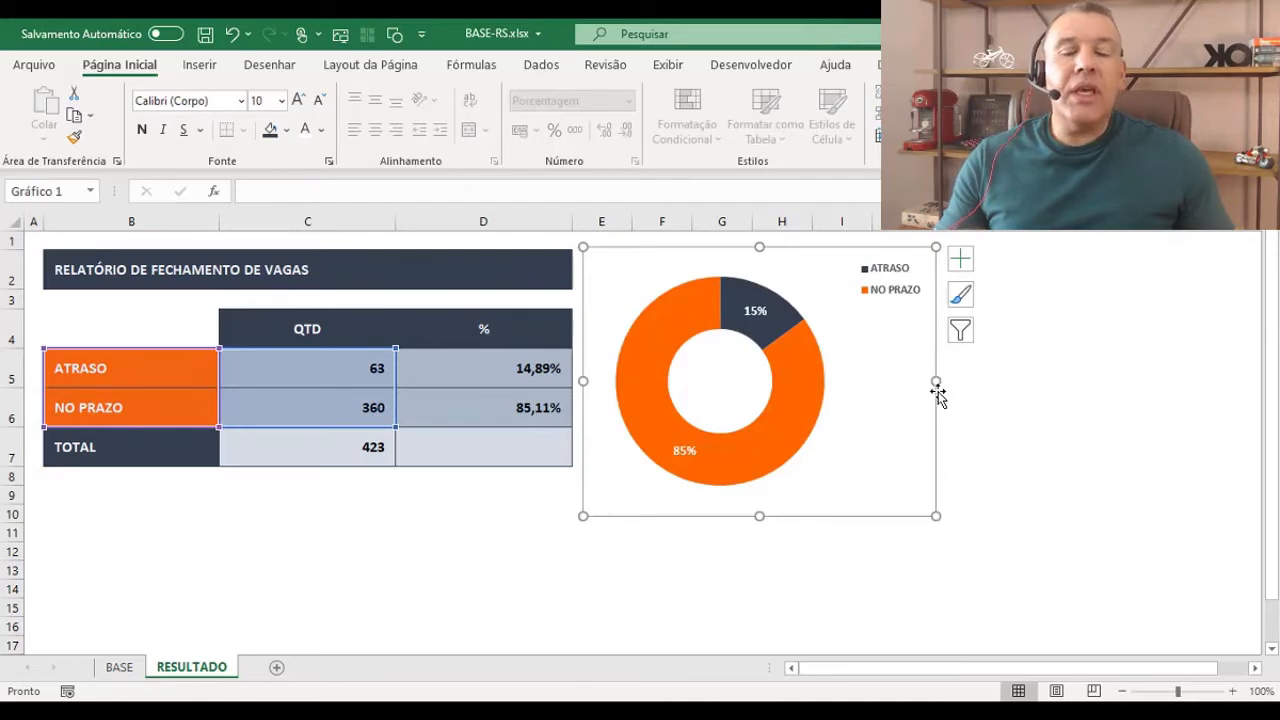